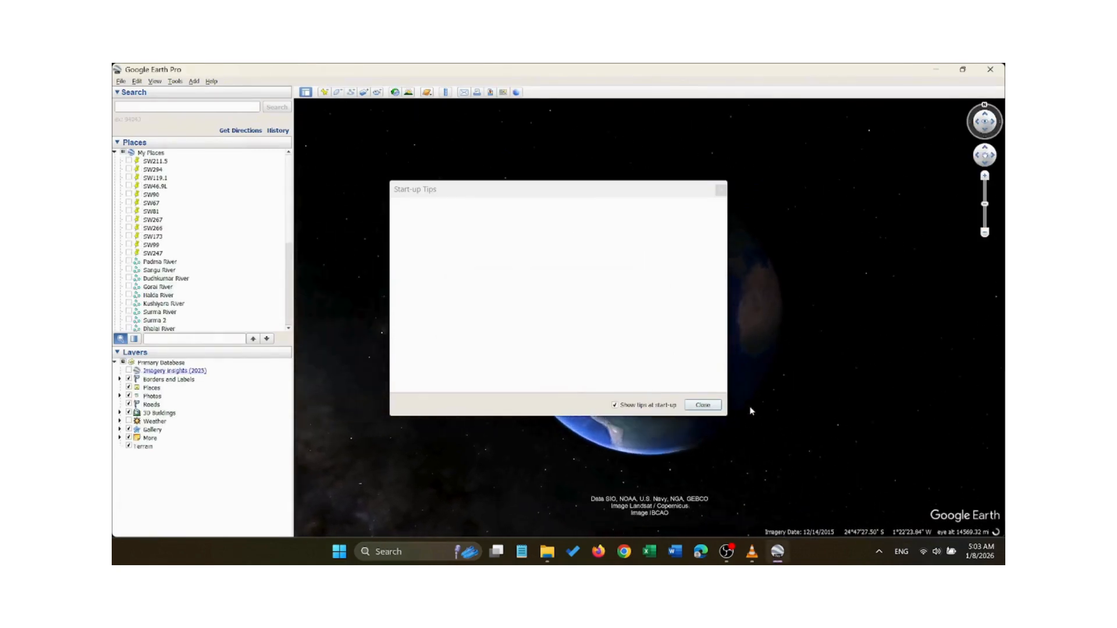
Dismiss the start-up tips and search the globe for "padma river".
left_click(703, 405)
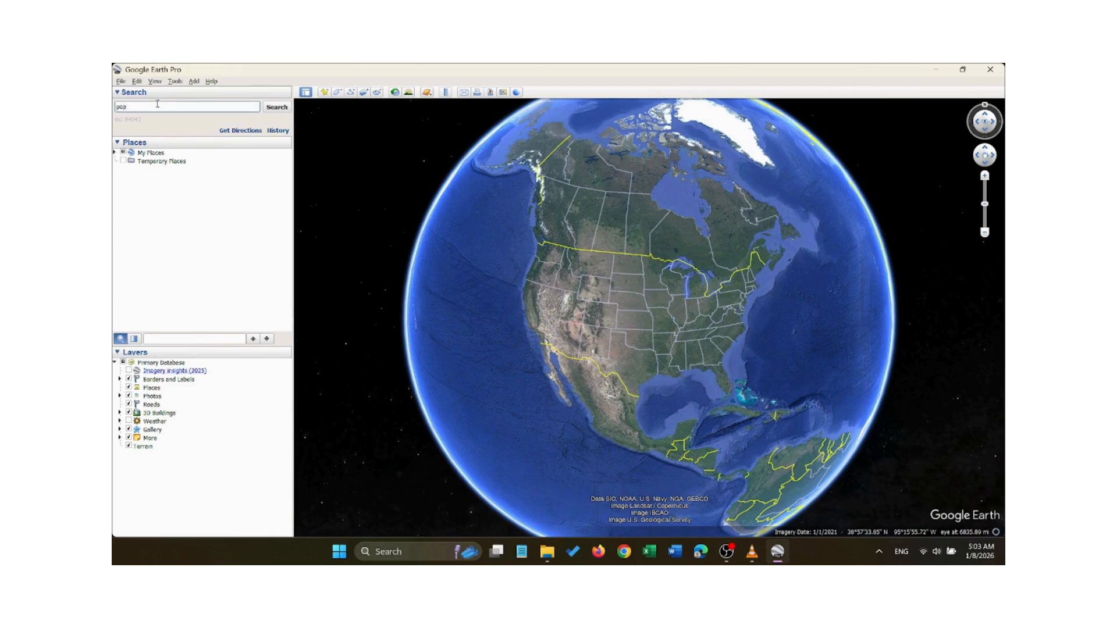
type("ma river")
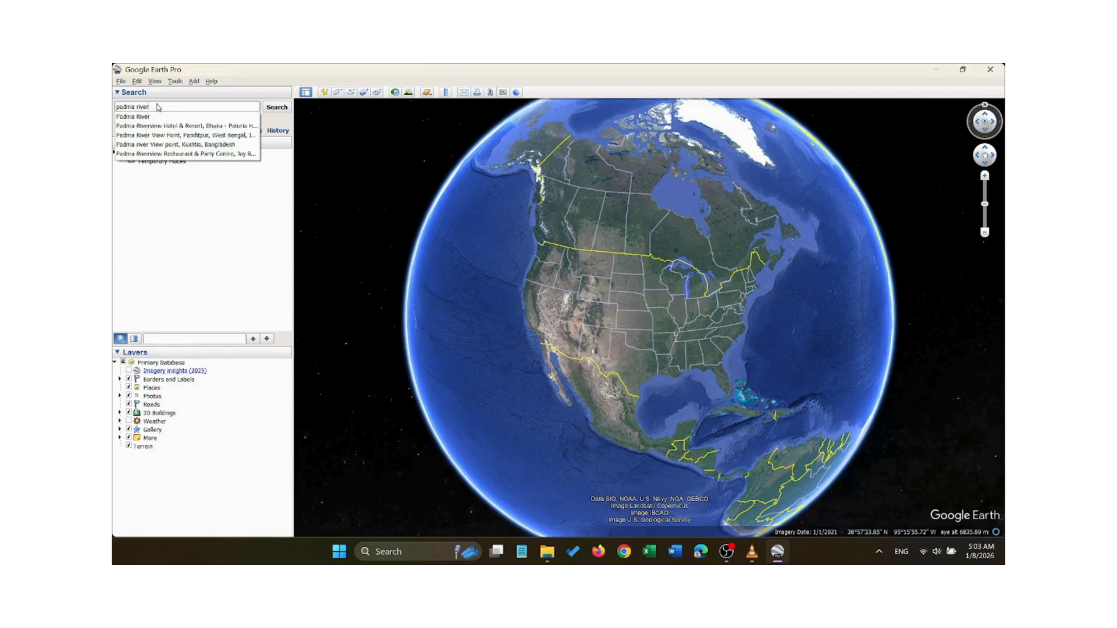
key("Return")
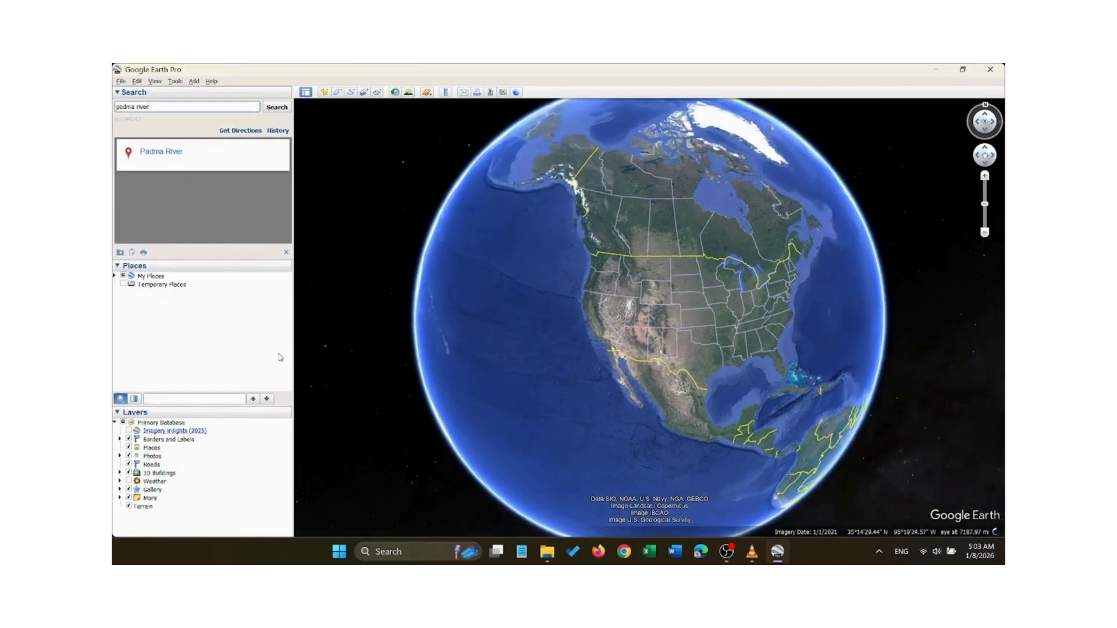
Start a new polygon in Temporary Places and move its settings dialog clear of the map.
right_click(162, 286)
mouse_move(165, 289)
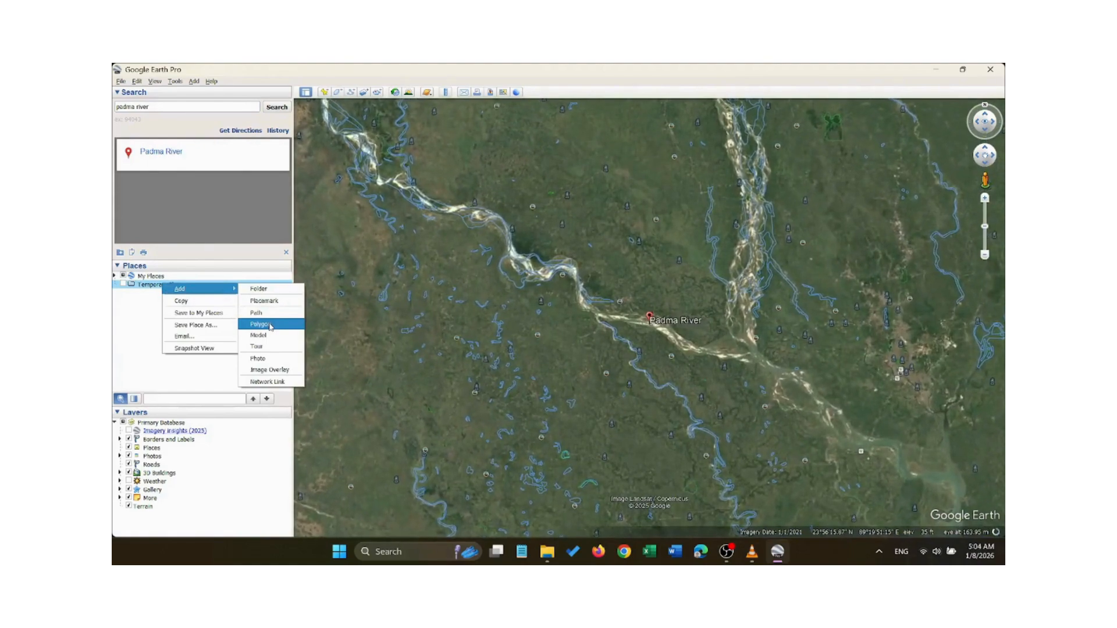
left_click(270, 325)
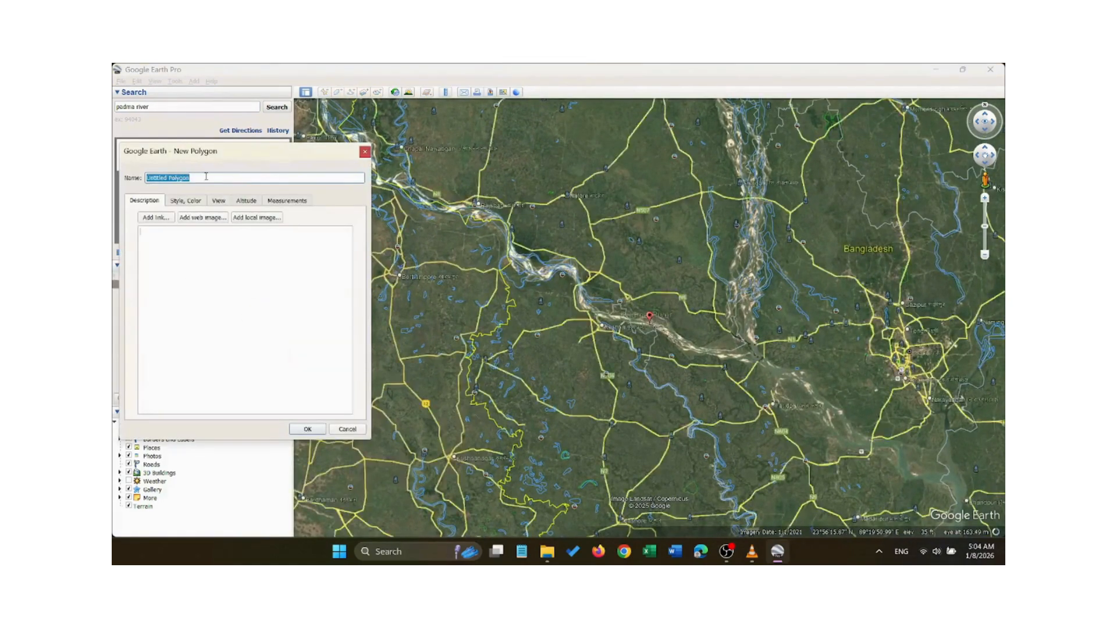
left_click_drag(216, 160, 181, 163)
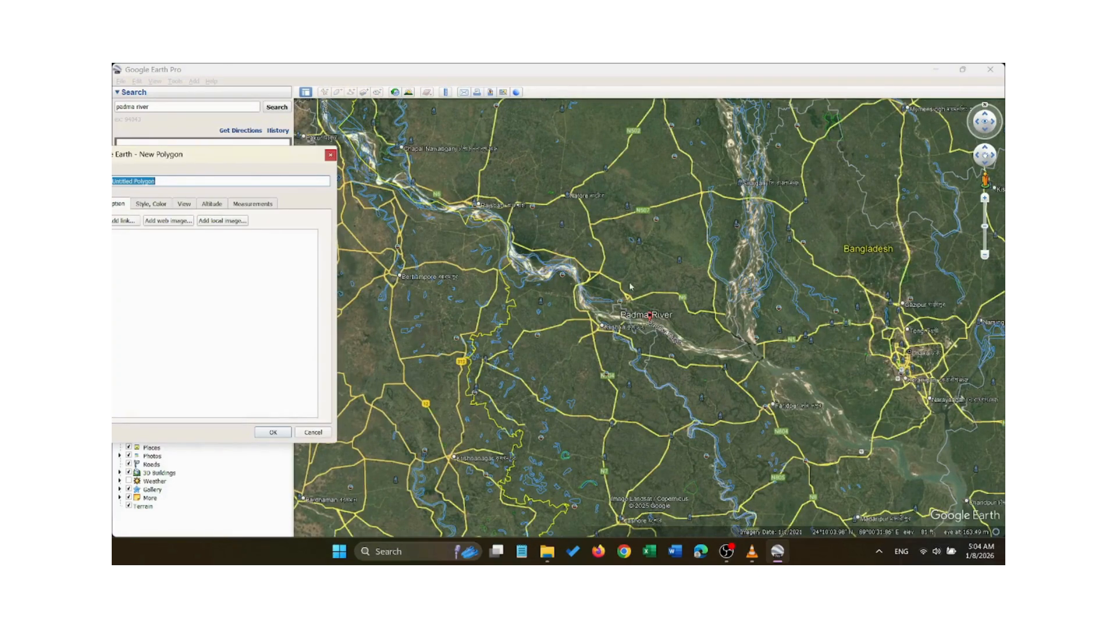
scroll(562, 303, "up", 4)
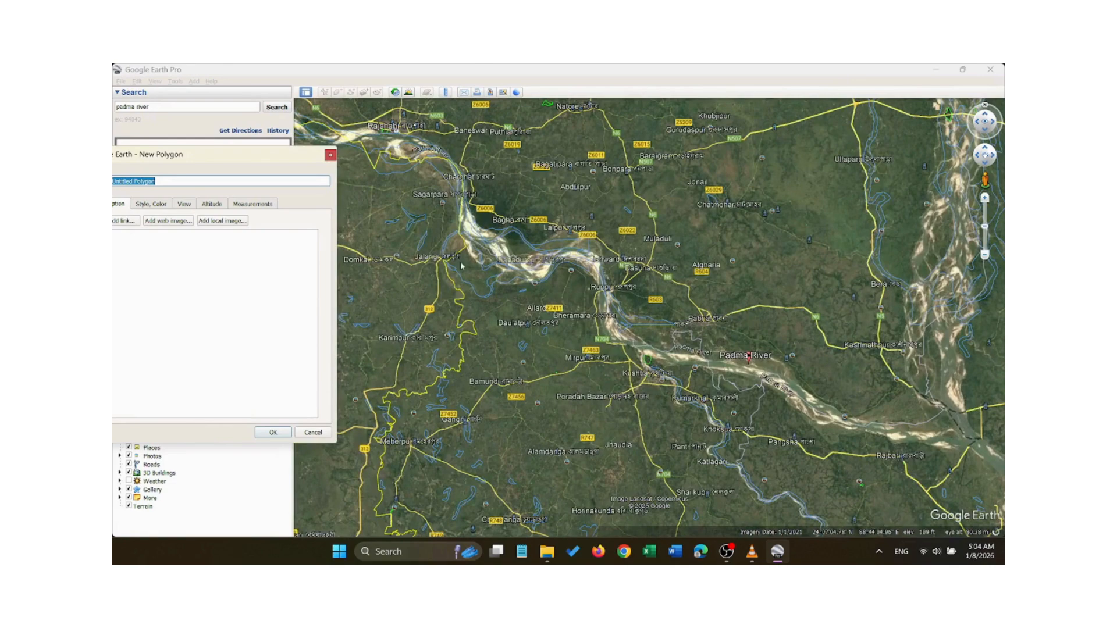
left_click_drag(492, 266, 442, 245)
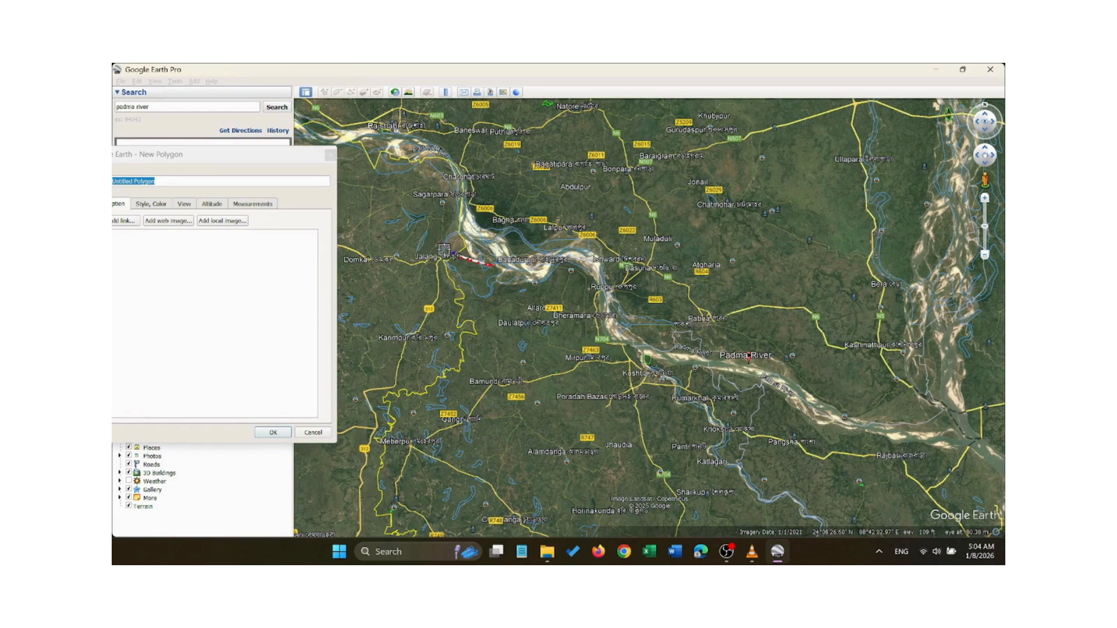
right_click(444, 250)
right_click(445, 250)
right_click(456, 252)
right_click(456, 252)
right_click(611, 294)
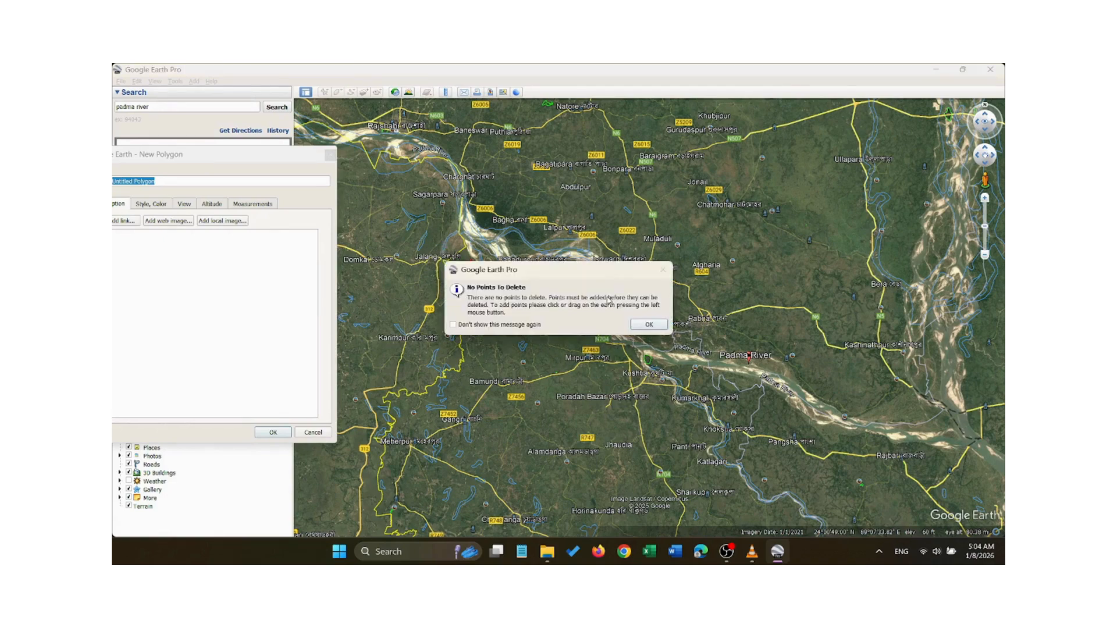
left_click(649, 325)
Name the new polygon "Padma River" and show its style and color settings.
scroll(599, 307, "up", 3)
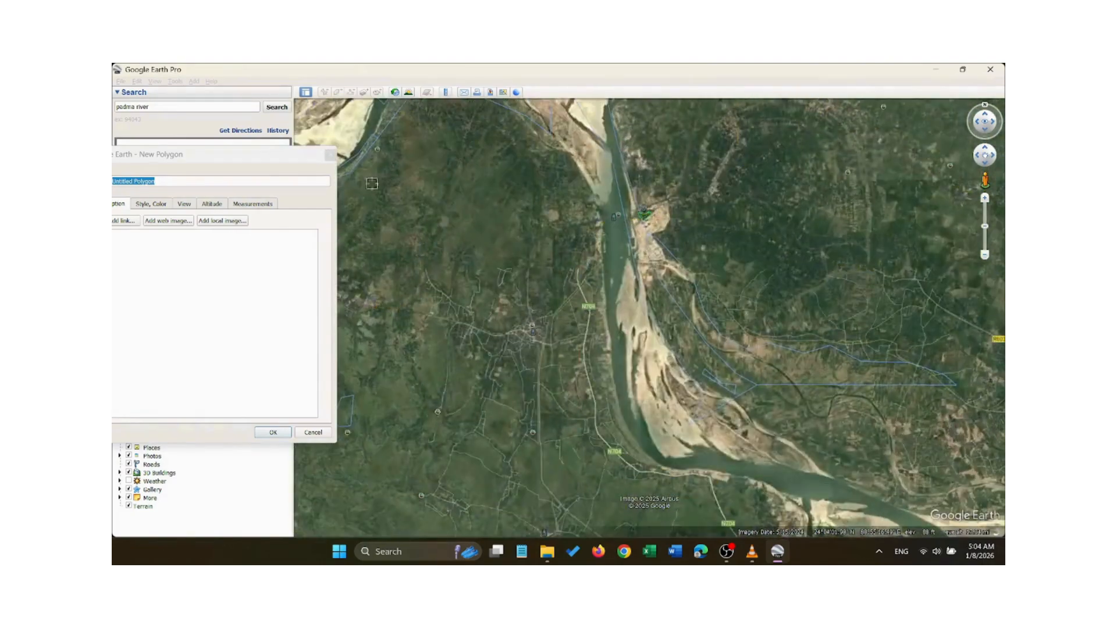
left_click_drag(252, 156, 294, 164)
left_click_drag(203, 189, 156, 189)
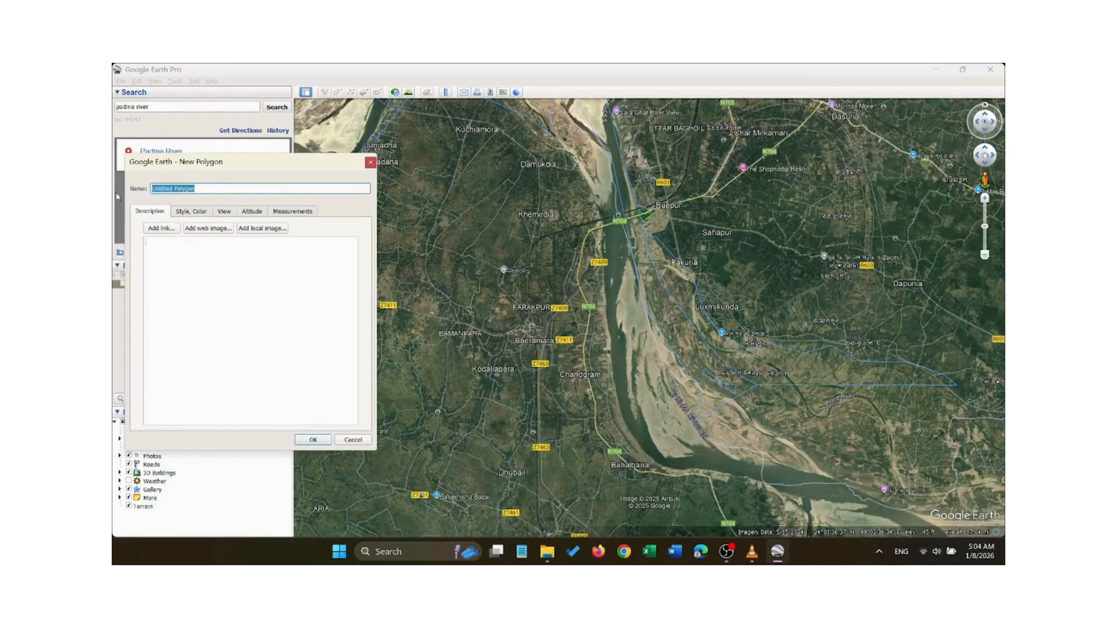
type("Padma River")
left_click(184, 213)
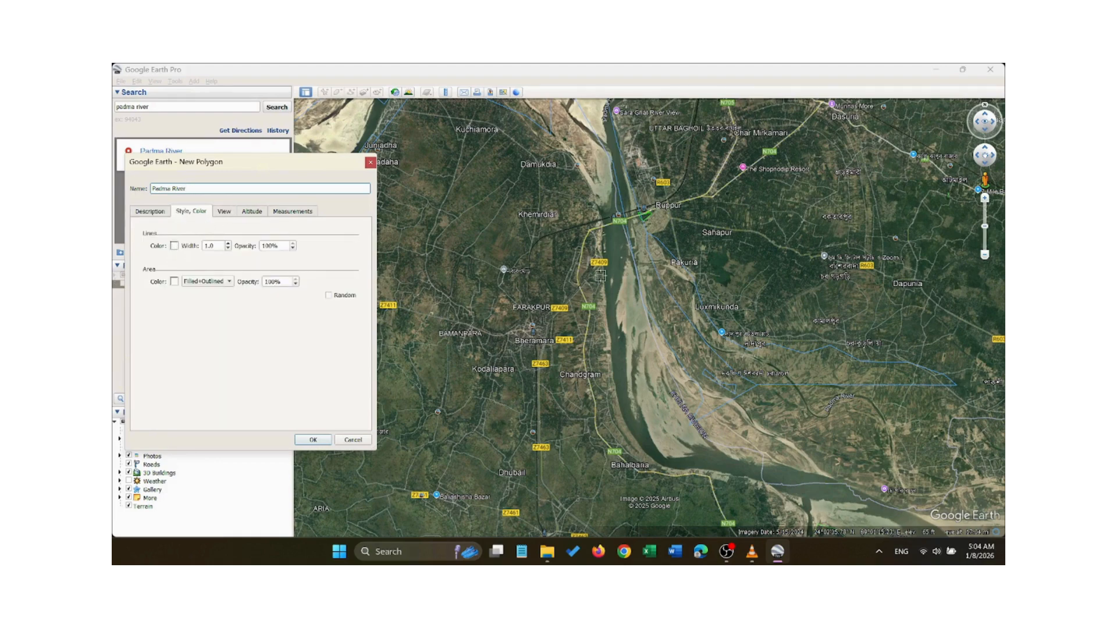
Place the first polygon vertices across the river at the Ruppur bridge and down the east bank.
scroll(650, 248, "up", 3)
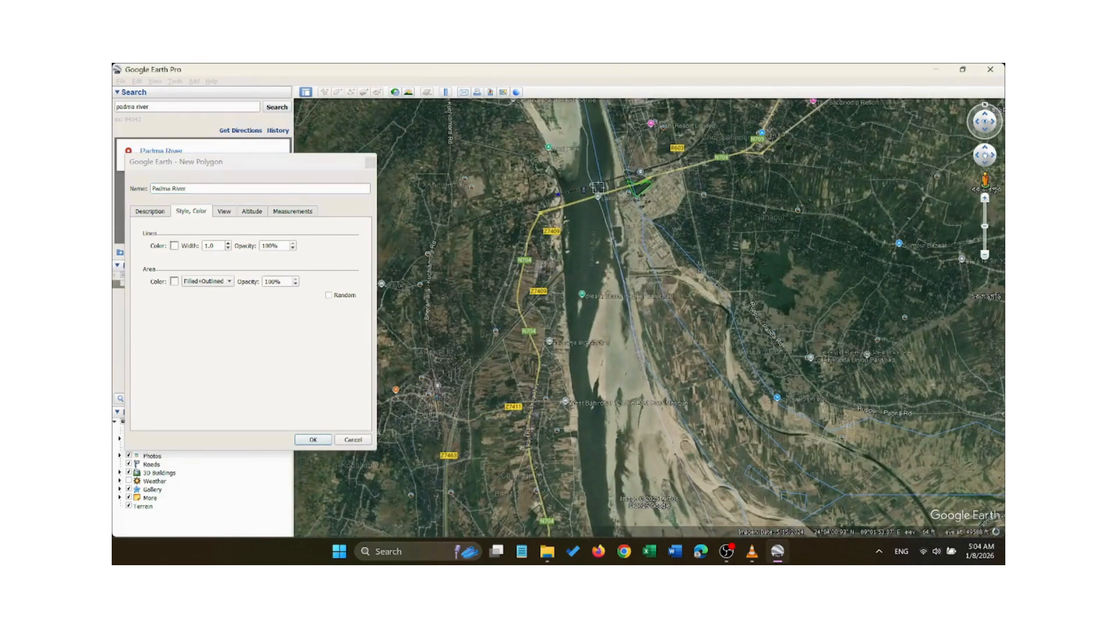
left_click(618, 234)
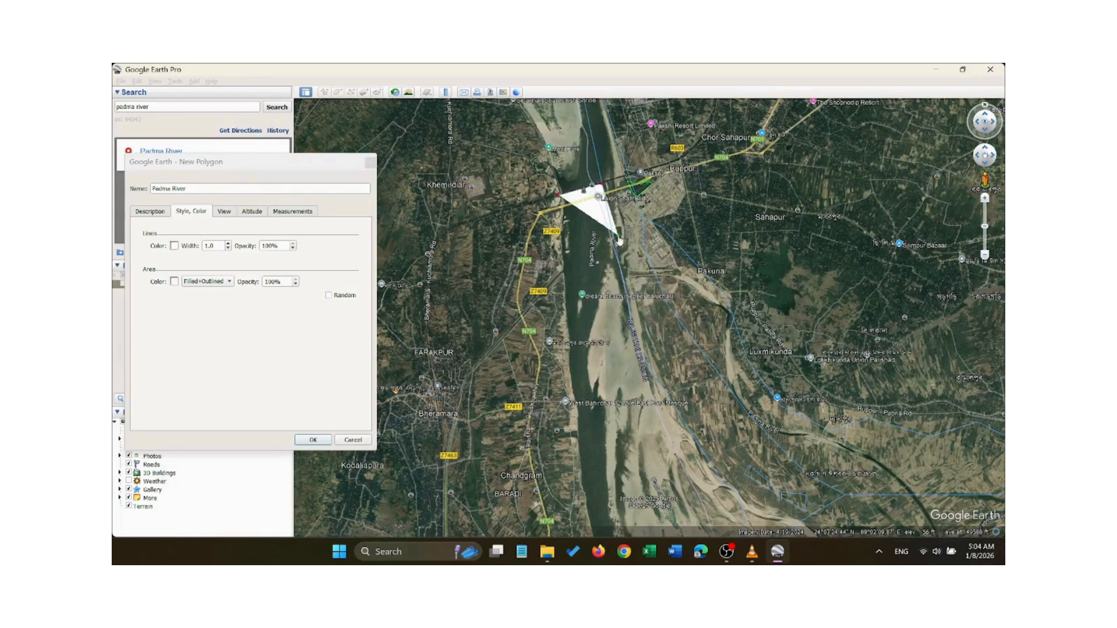
left_click(624, 267)
left_click(629, 294)
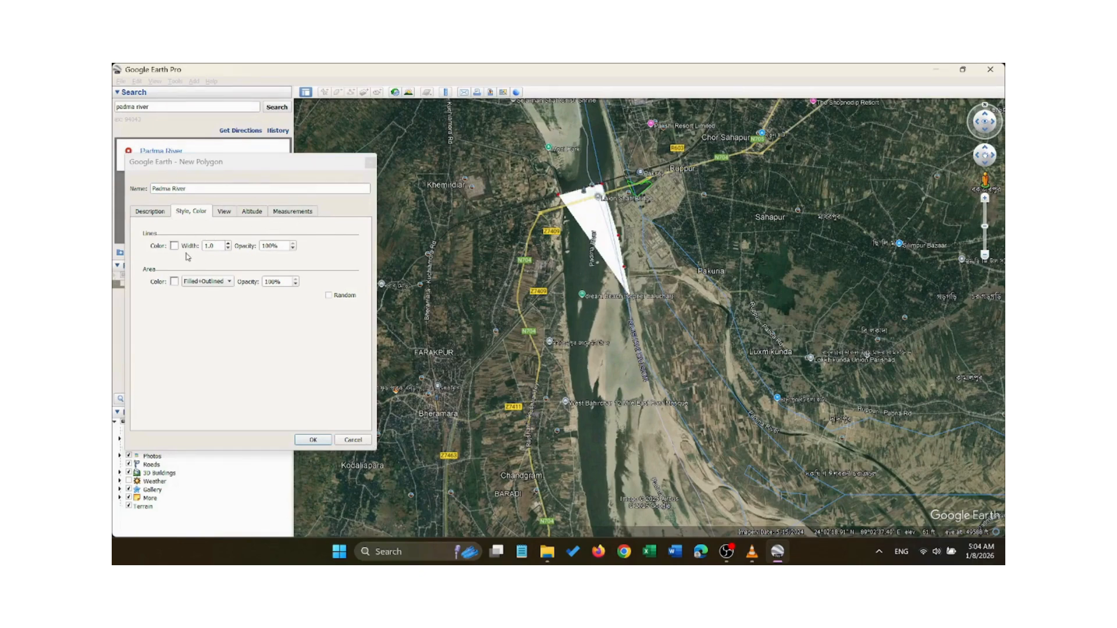
Set the polygon's area color to magenta #ff3dff and its area opacity to 57%.
left_click(174, 282)
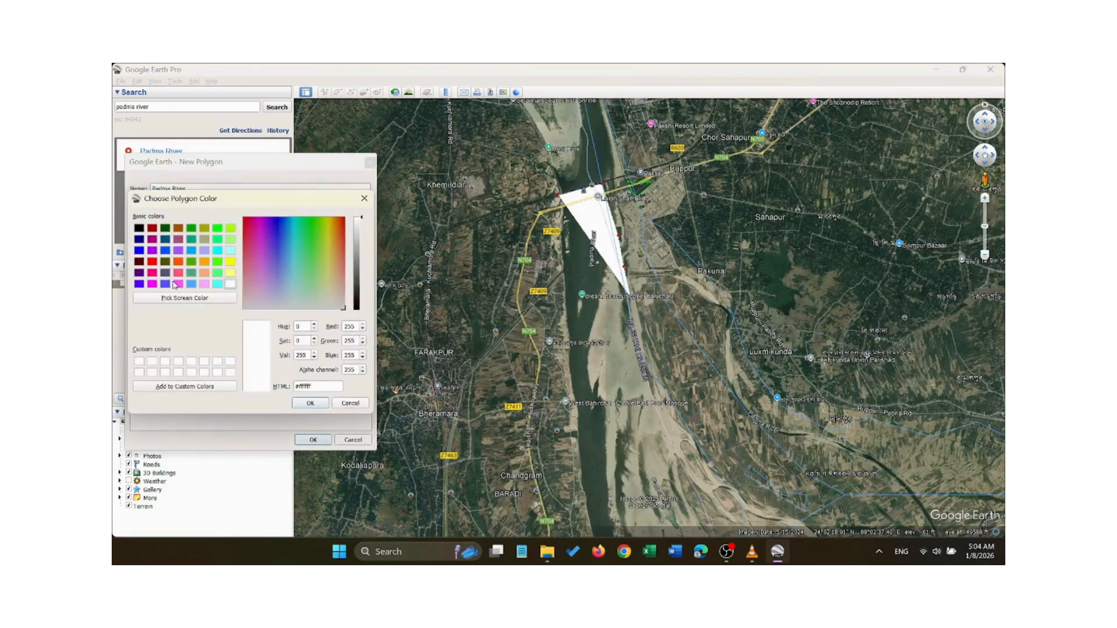
left_click(260, 239)
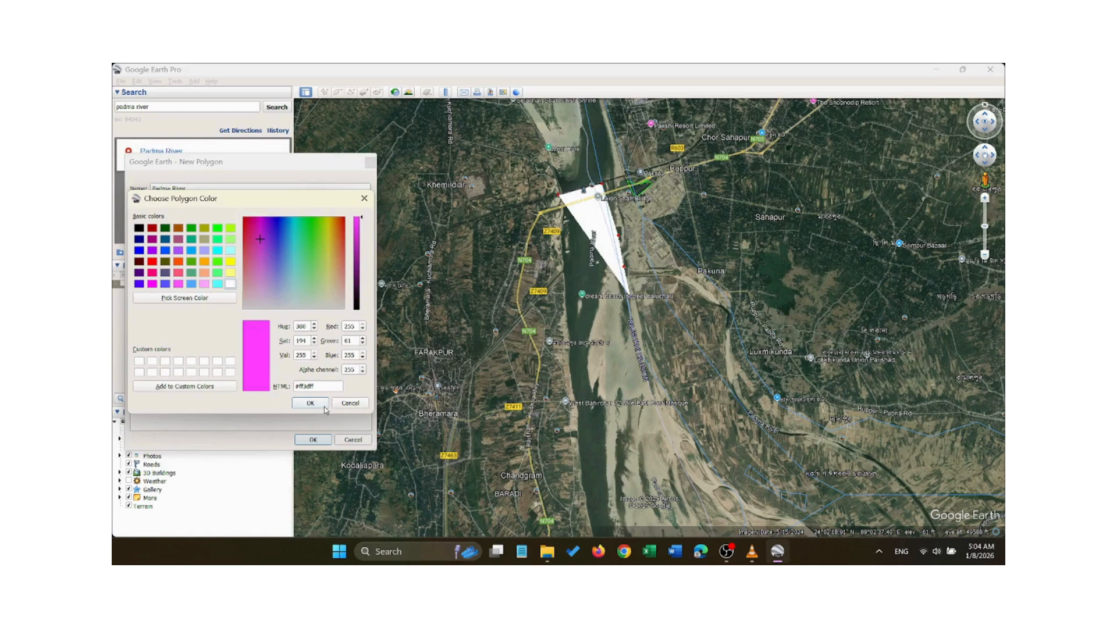
left_click(312, 403)
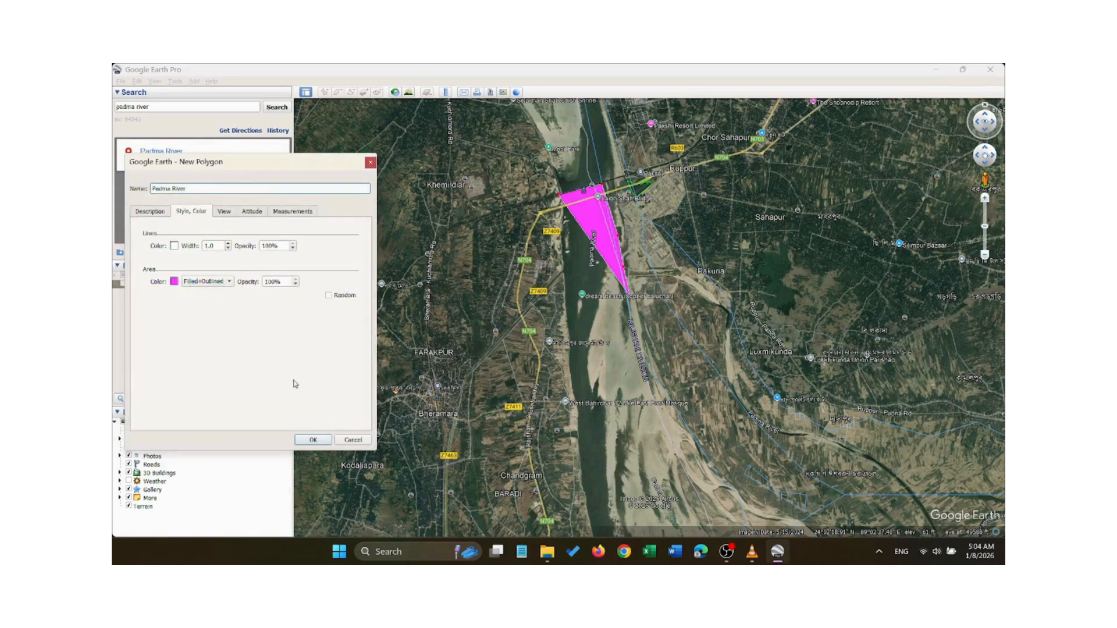
left_click(296, 285)
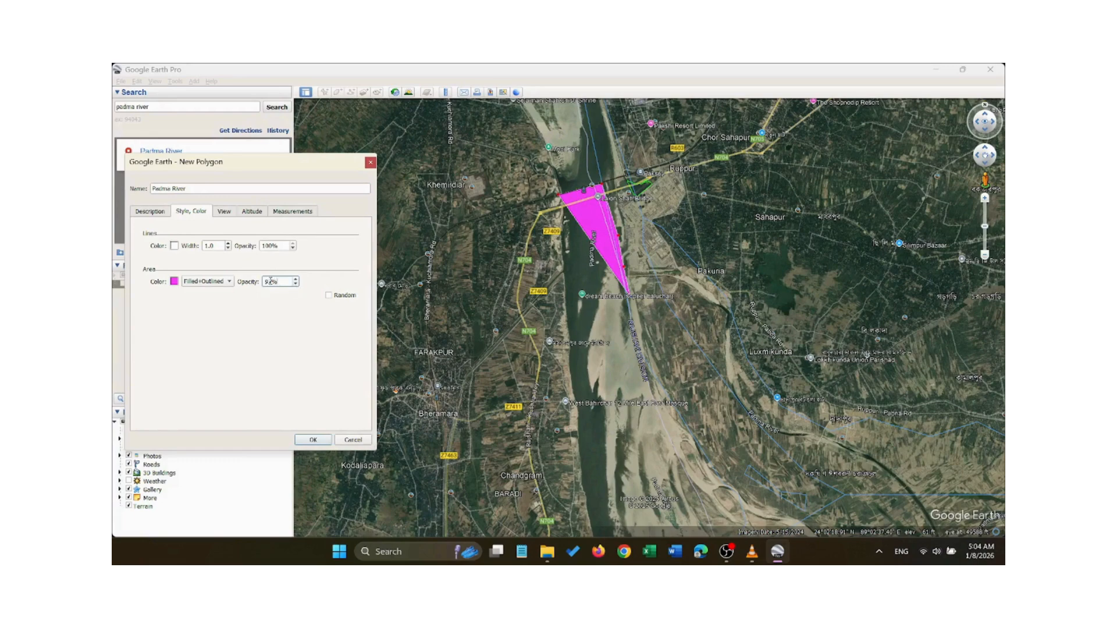
type("50")
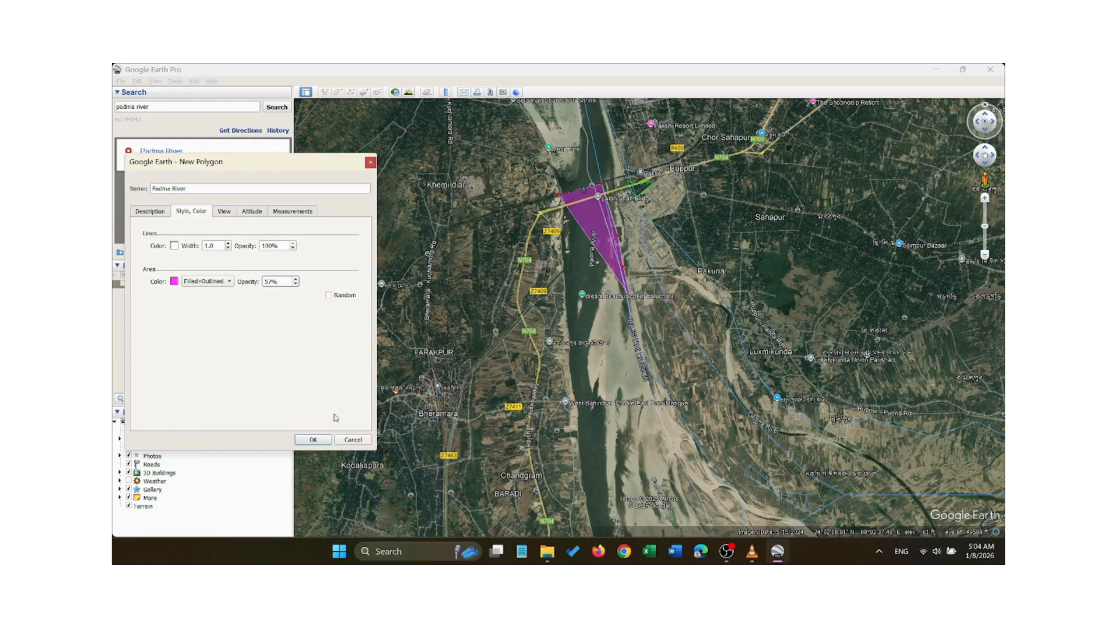
Add three more vertices southward along the river's east bank and set the area opacity to 30%.
left_click(642, 323)
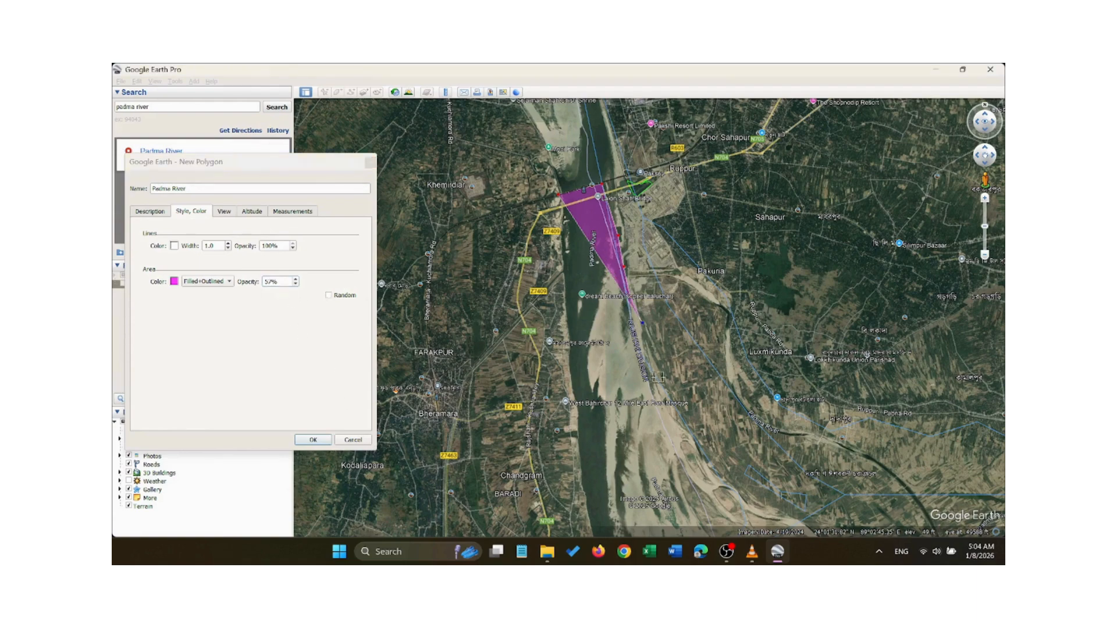
left_click(658, 378)
left_click(682, 420)
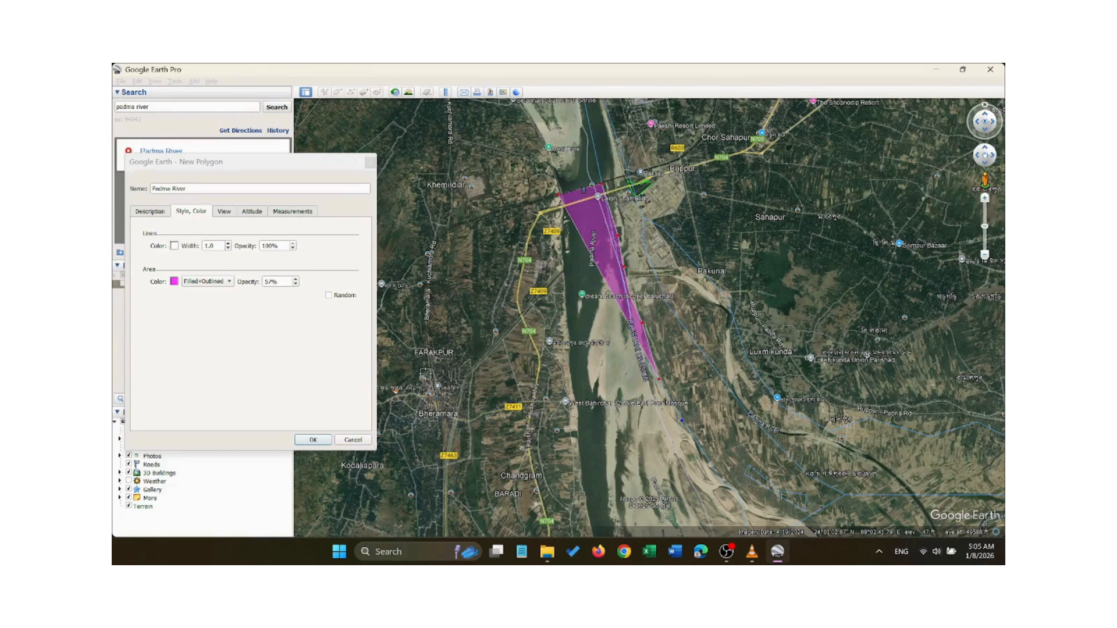
double_click(272, 281)
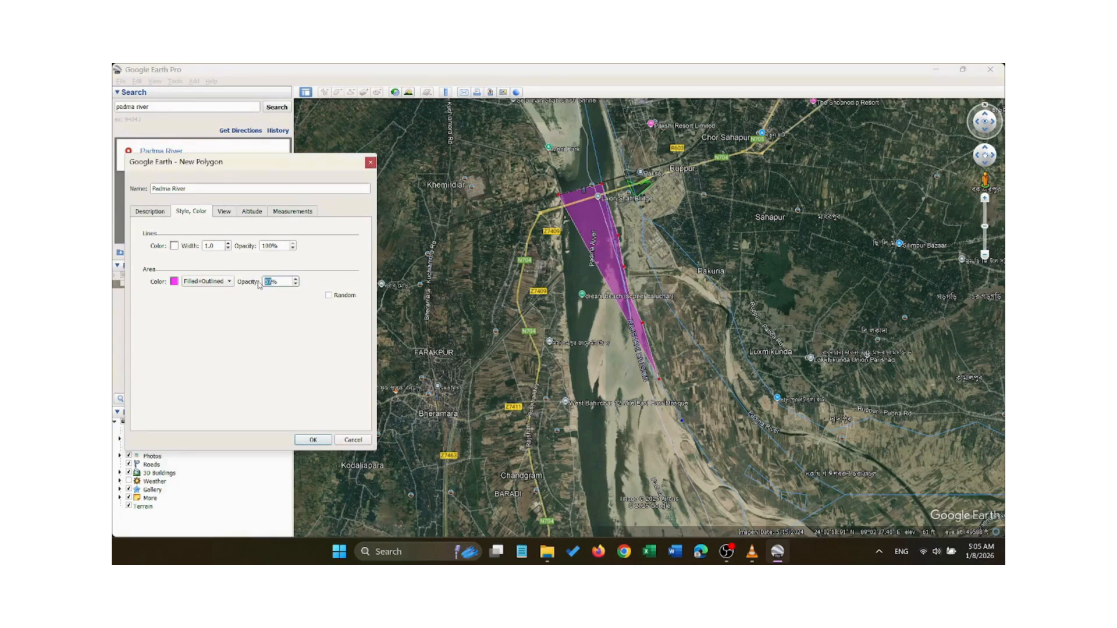
type("30")
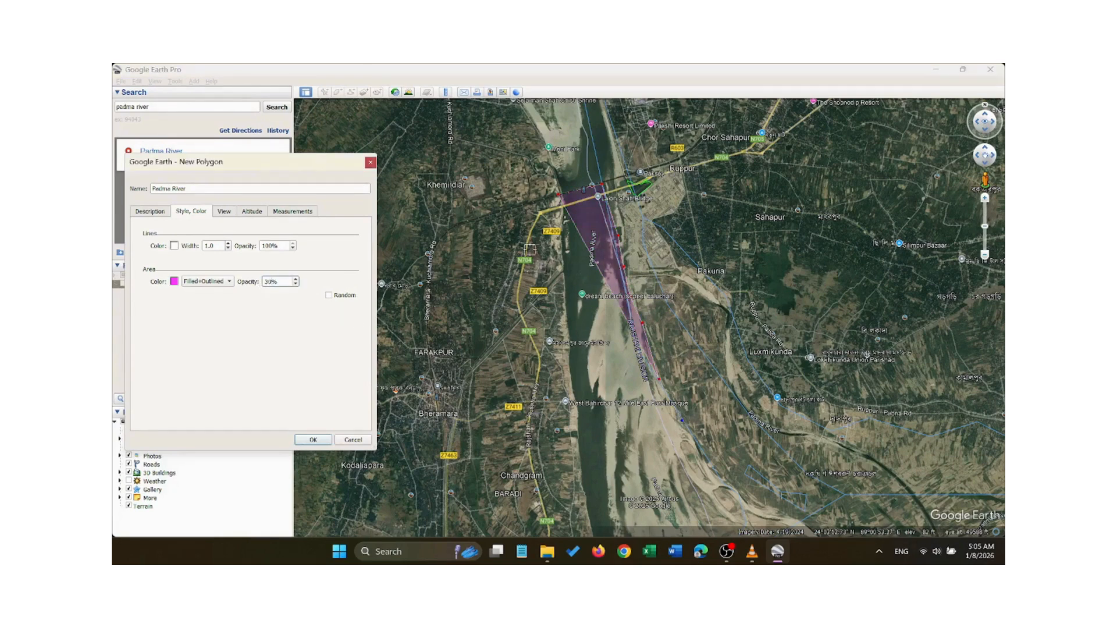
Continue the polygon outline southeast along the outer sandbank edge, around the bend below Luxmikunda.
left_click(683, 425)
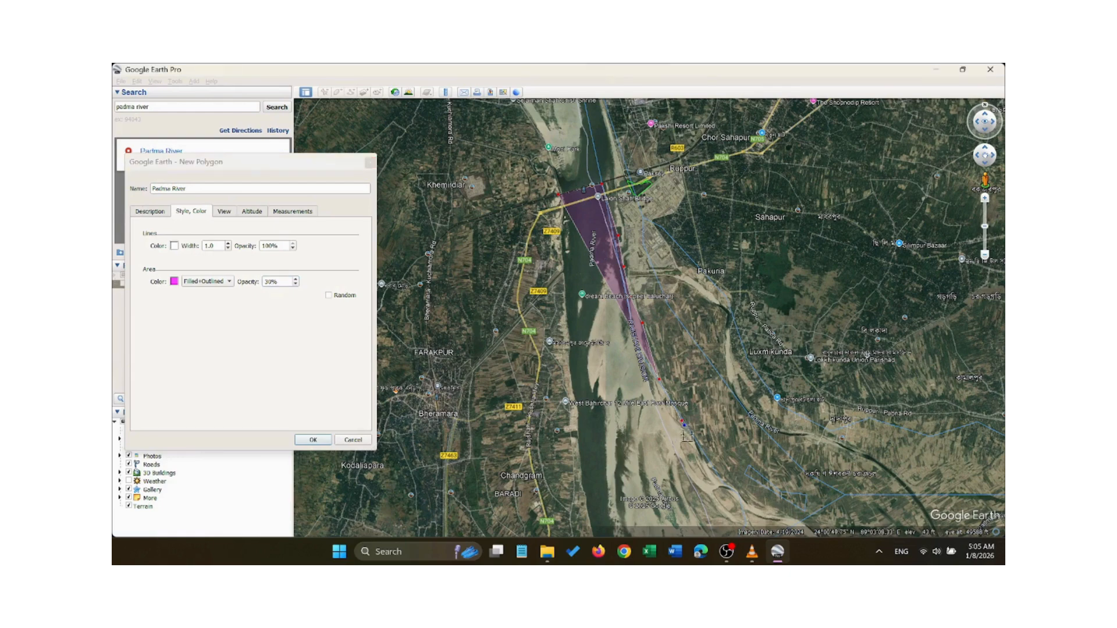
scroll(586, 337, "down", 2)
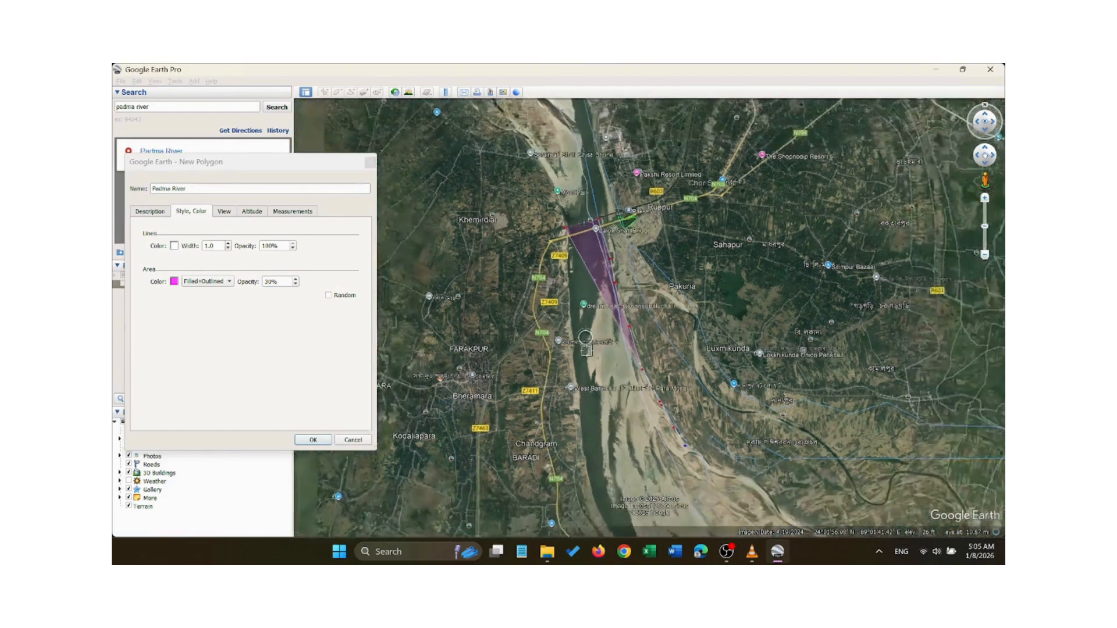
scroll(559, 383, "down", 3)
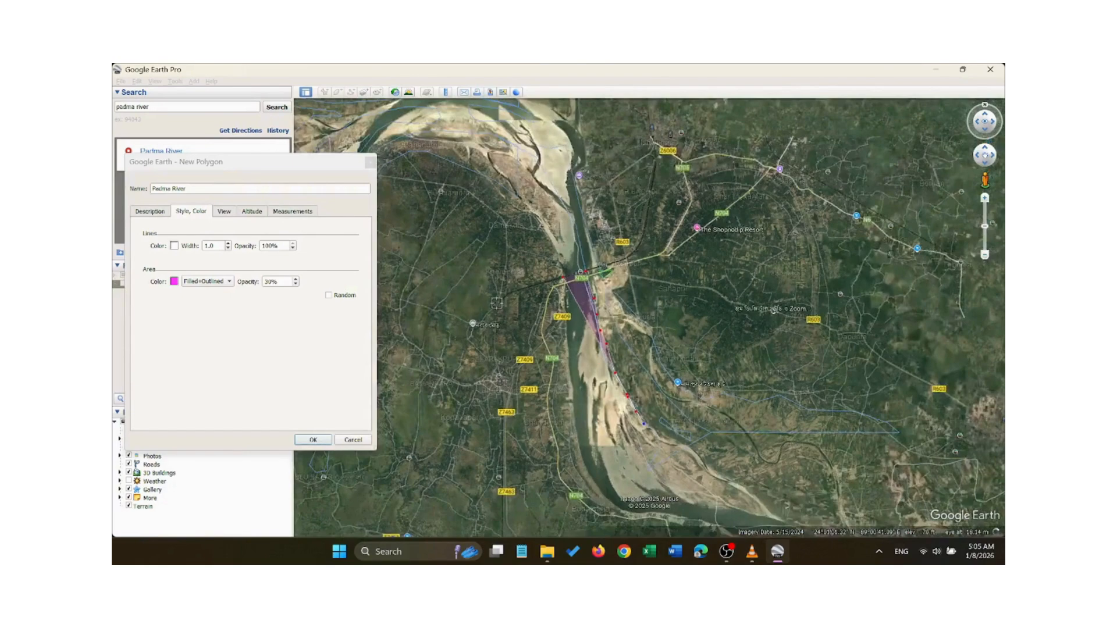
scroll(558, 382, "down", 2)
scroll(687, 477, "up", 2)
scroll(688, 477, "up", 2)
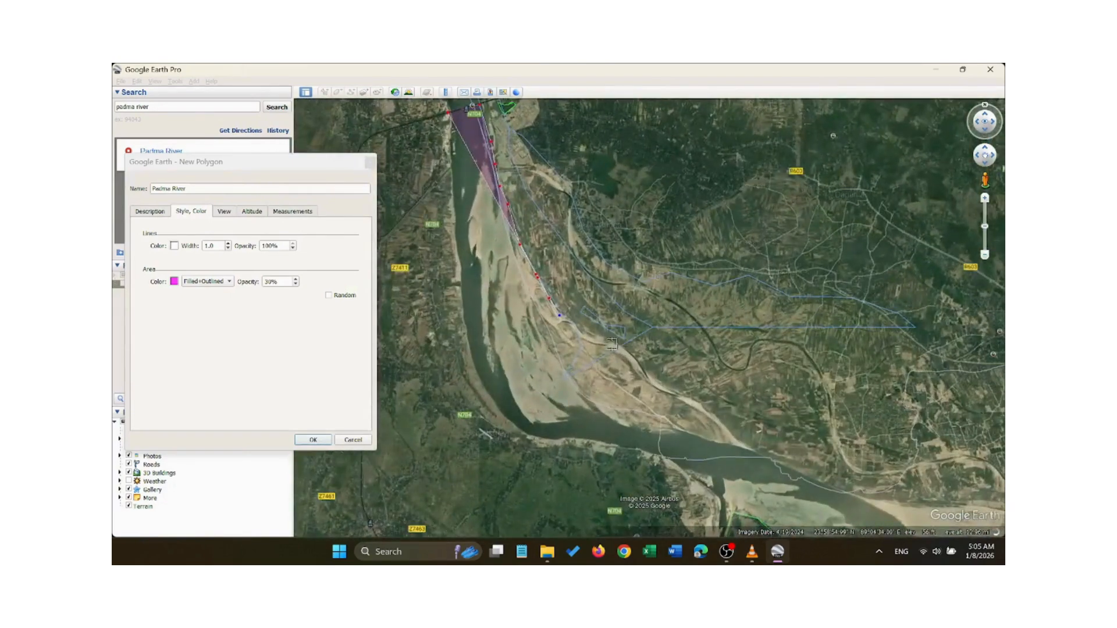
left_click(668, 391)
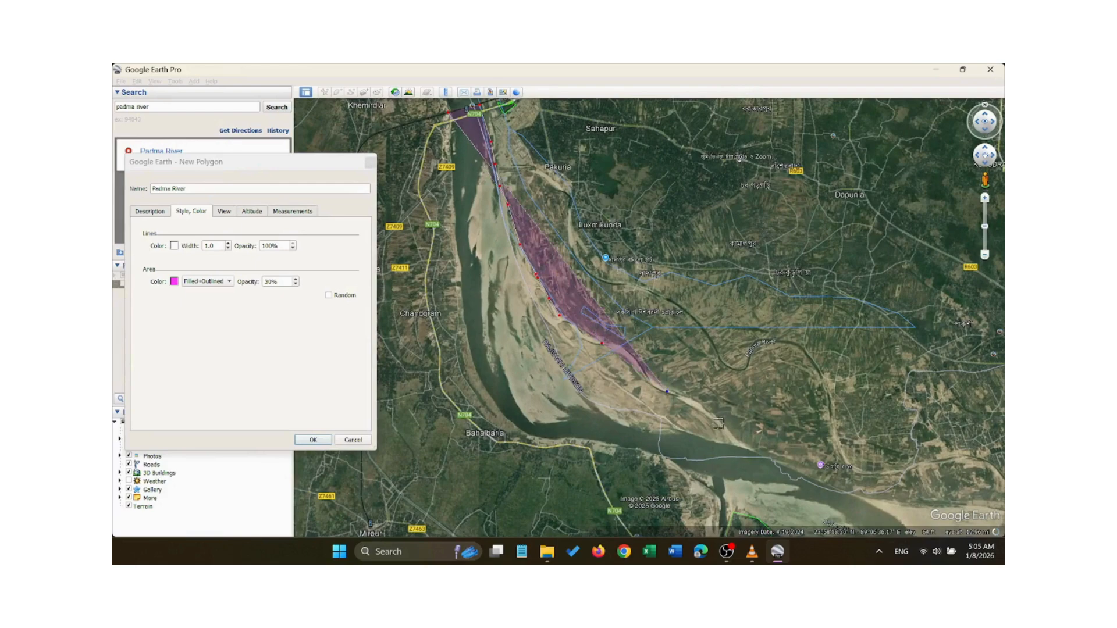
left_click(727, 430)
Extend the polygon outline eastward along the river's north bank to the Padma River marker.
scroll(589, 432, "down", 2)
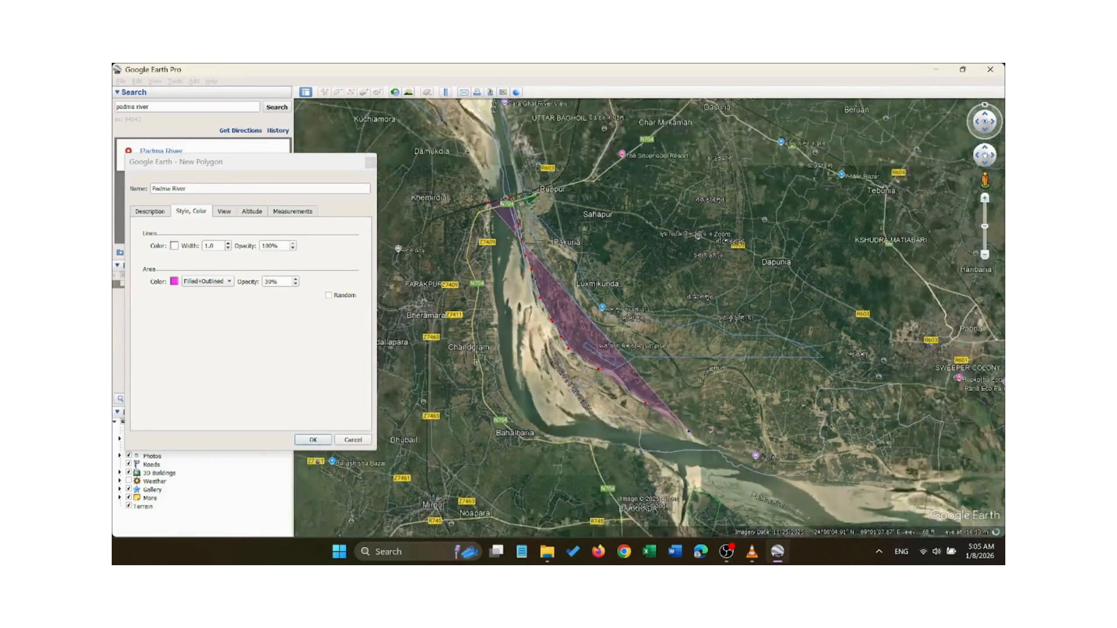
scroll(436, 421, "down", 2)
scroll(436, 421, "down", 2)
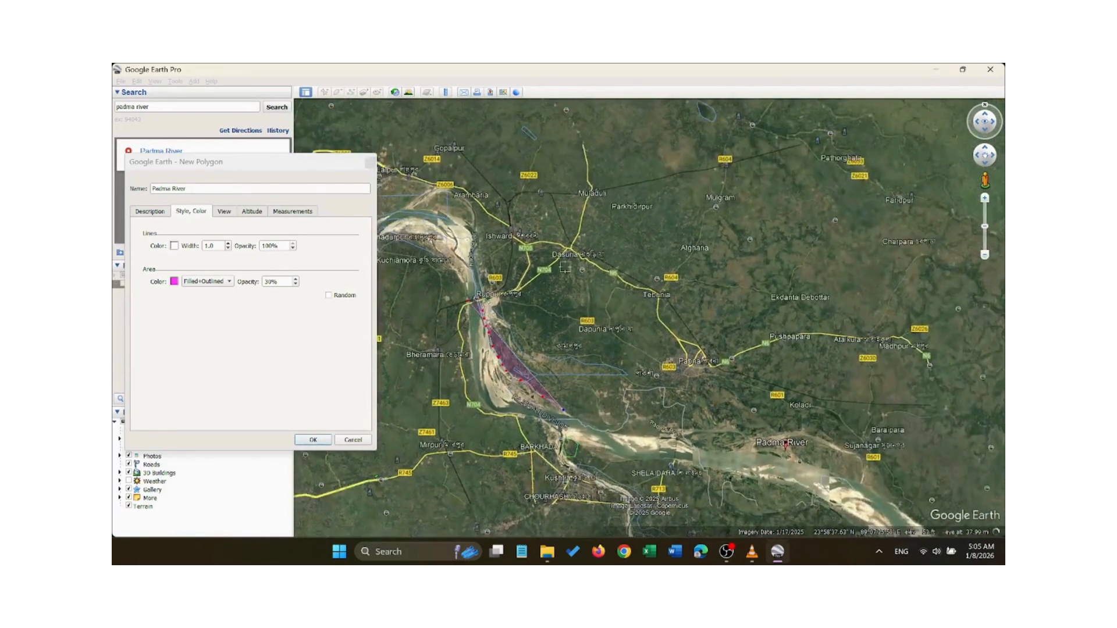
scroll(561, 453, "down", 2)
scroll(560, 453, "up", 3)
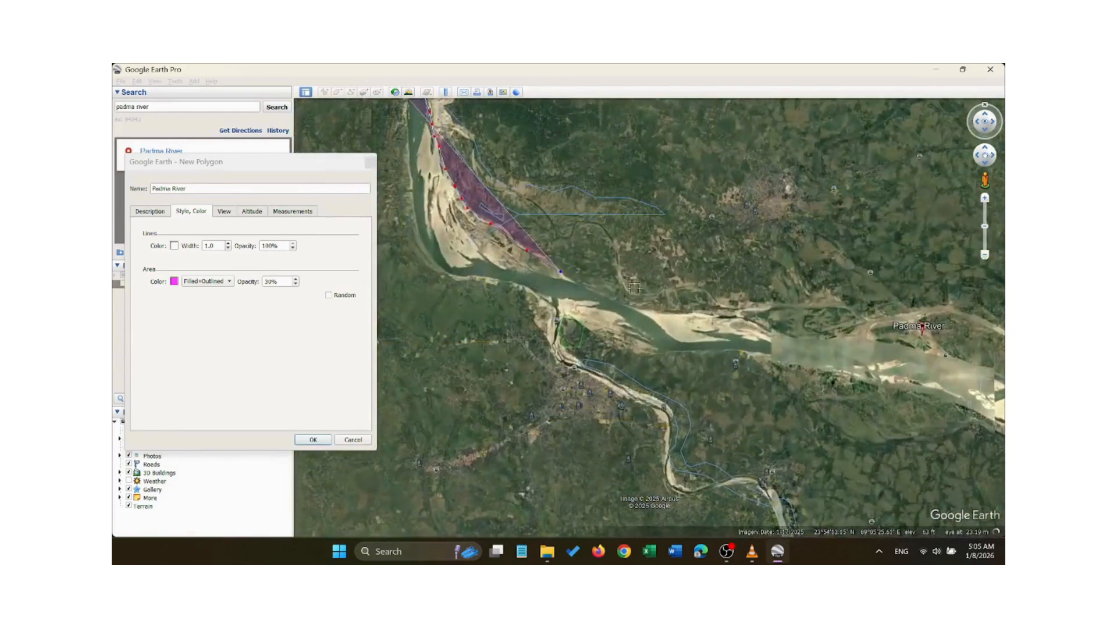
left_click(673, 319)
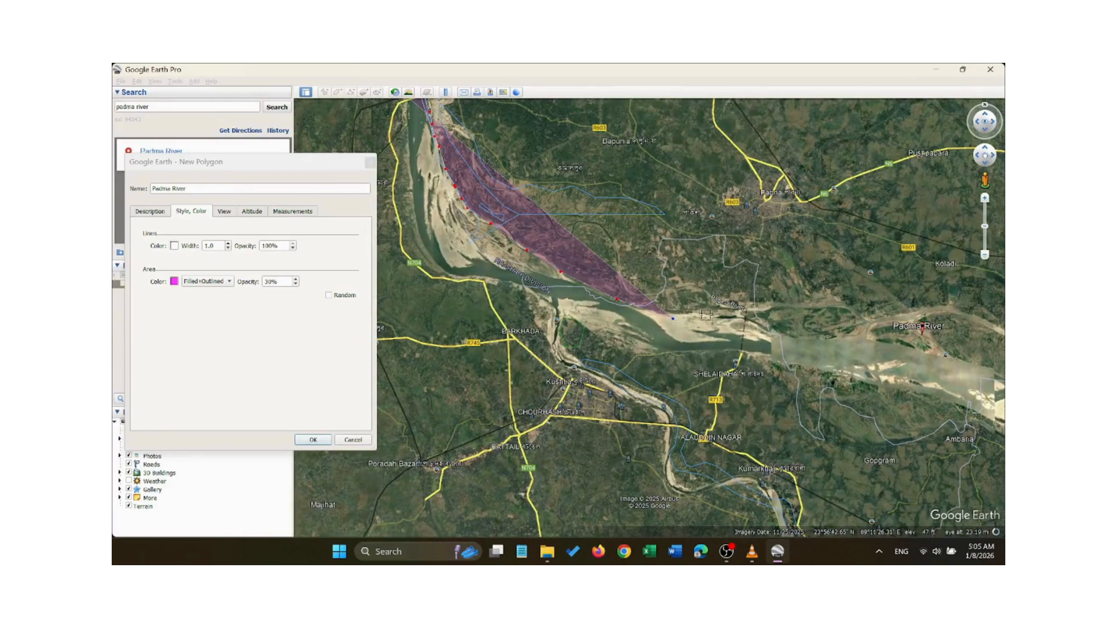
left_click(744, 320)
left_click(813, 334)
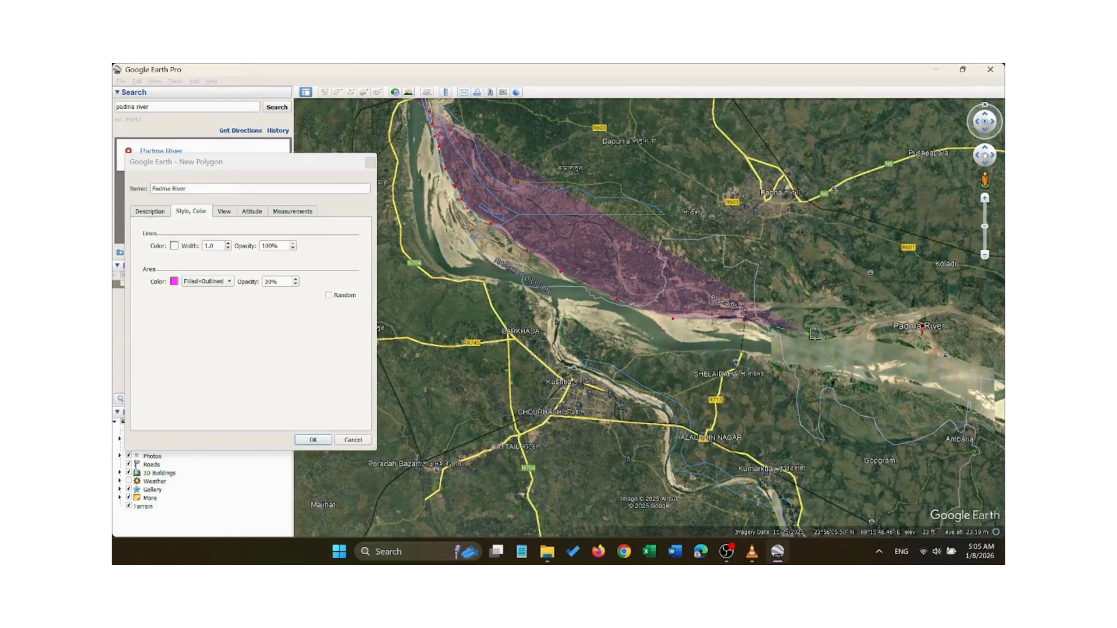
left_click(879, 341)
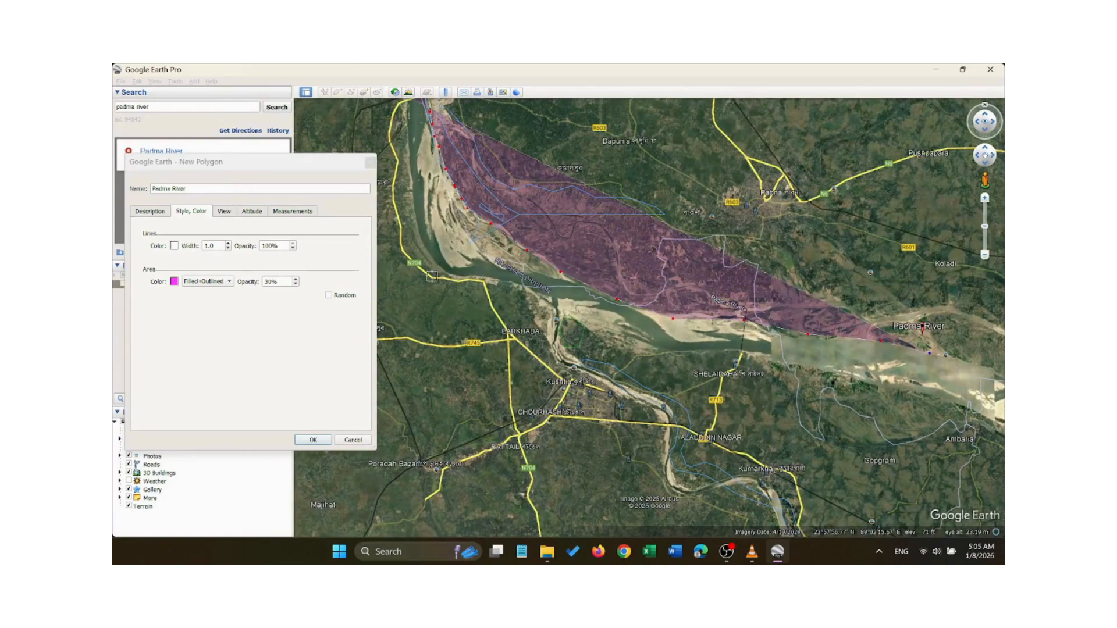
Extend the polygon outline southeast along the river's north bank, past Satbaria and Khetupara to the downstream end of the stretch.
scroll(787, 436, "down", 3)
scroll(787, 435, "up", 3)
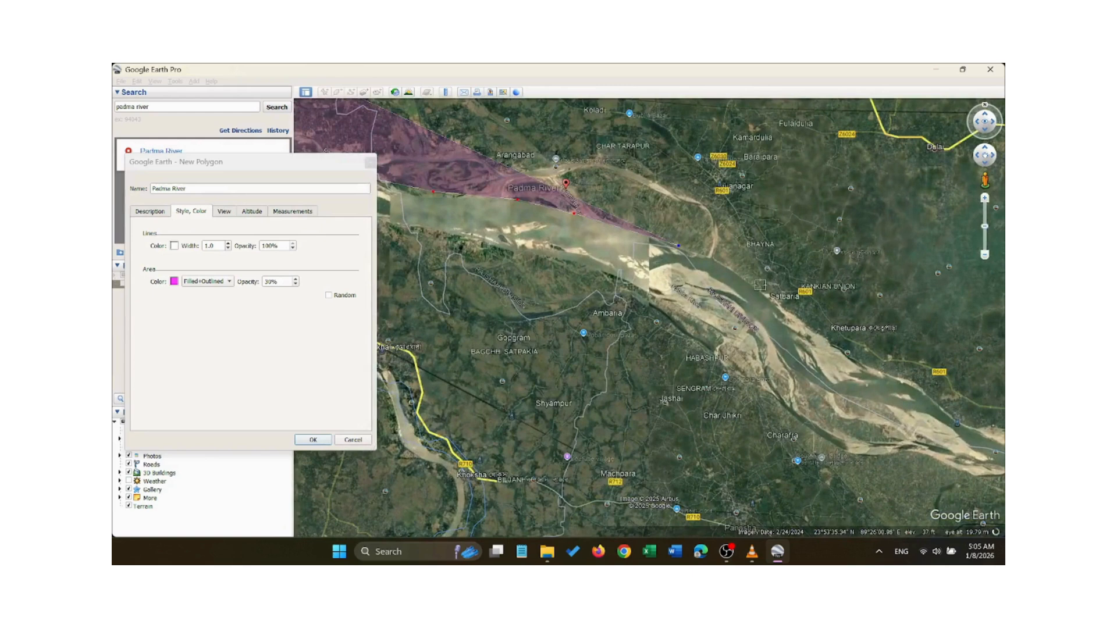
left_click(809, 336)
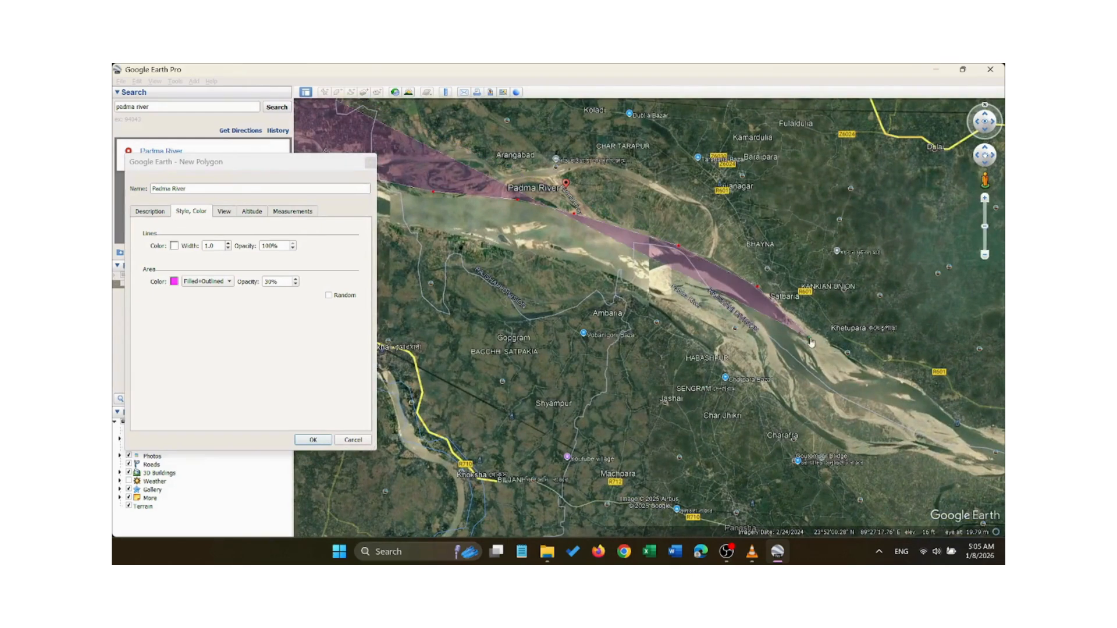
left_click(897, 379)
left_click(945, 409)
left_click(980, 432)
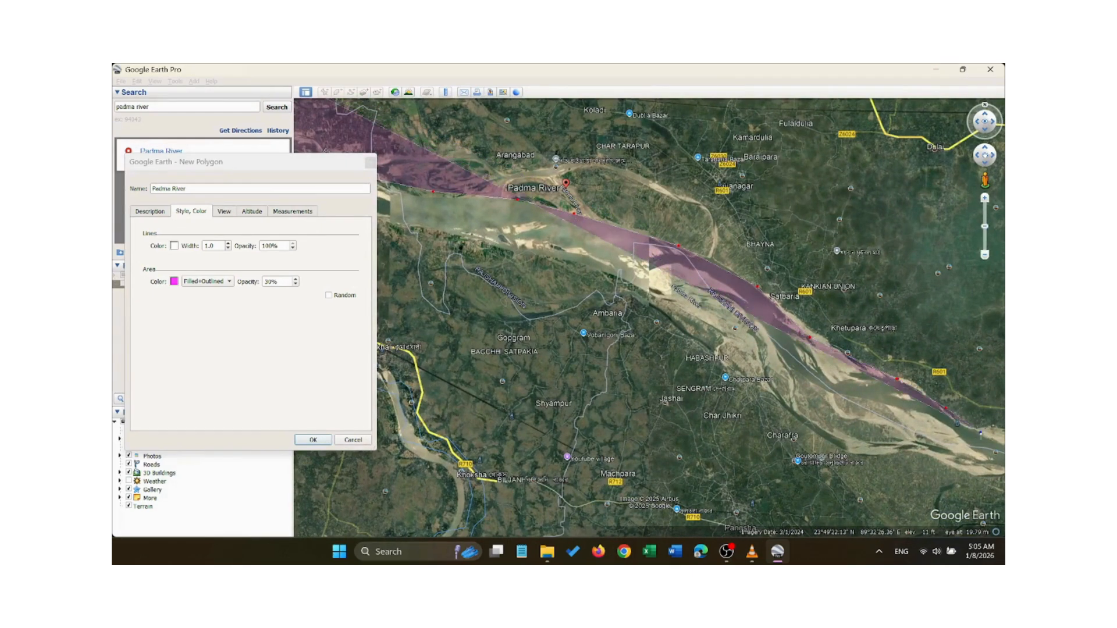
Carry the polygon outline across the river and back northwest along the south bank, past Charafra and Ambaria.
left_click(960, 469)
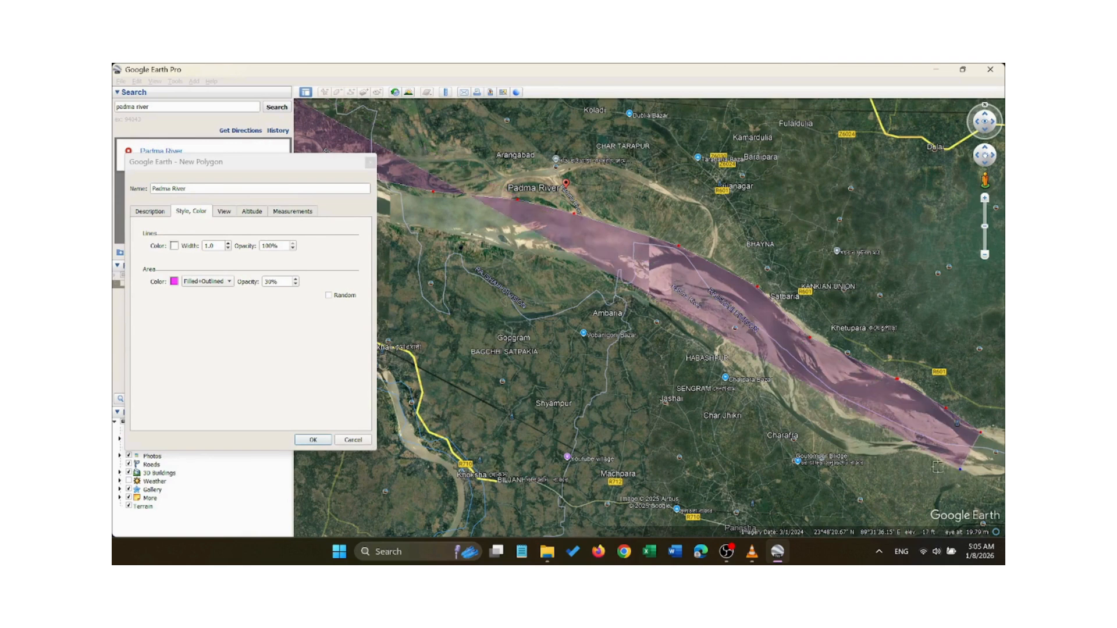
left_click(861, 452)
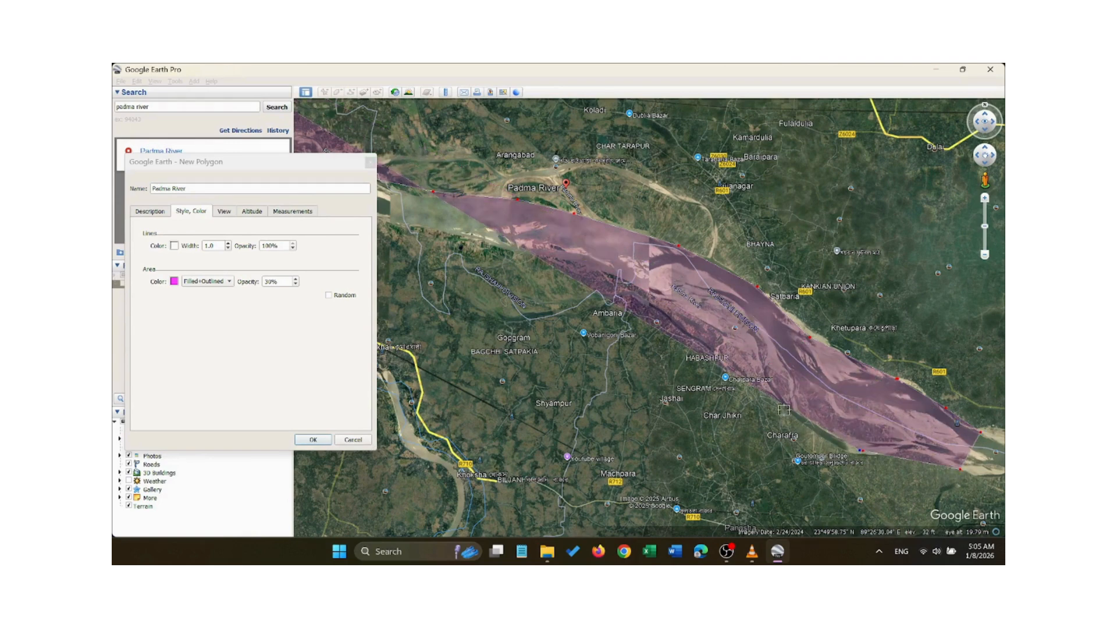
left_click(783, 411)
left_click(658, 319)
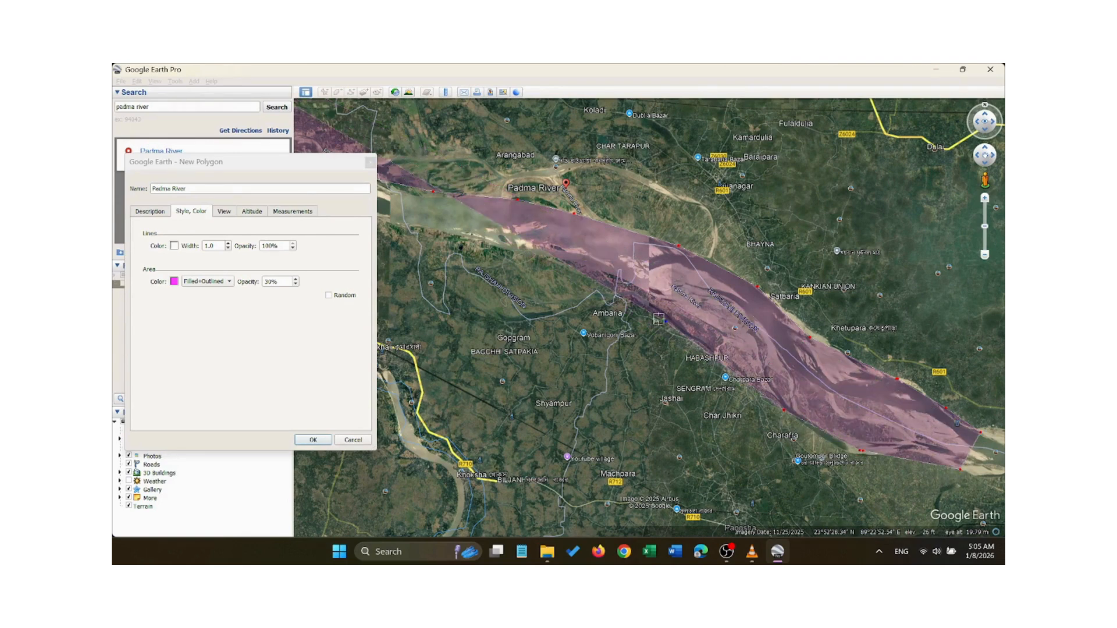
left_click(604, 273)
left_click(528, 257)
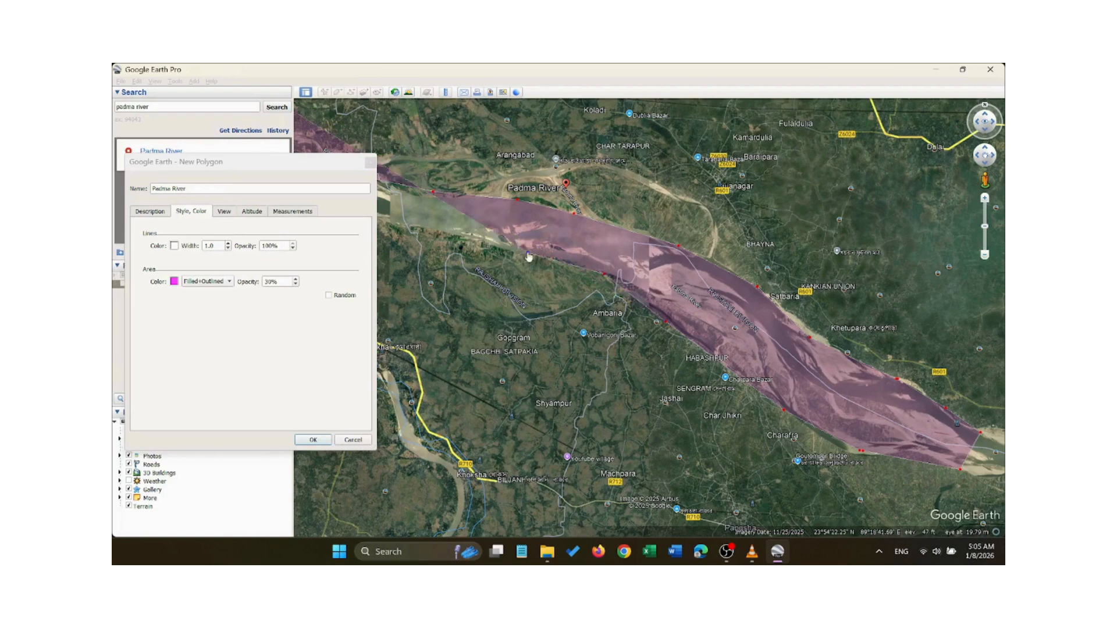
left_click(438, 233)
Trace the remaining south and west banks upstream past Shelaidaha to the polygon's start near Ruppur, and save the polygon.
scroll(729, 341, "down", 5)
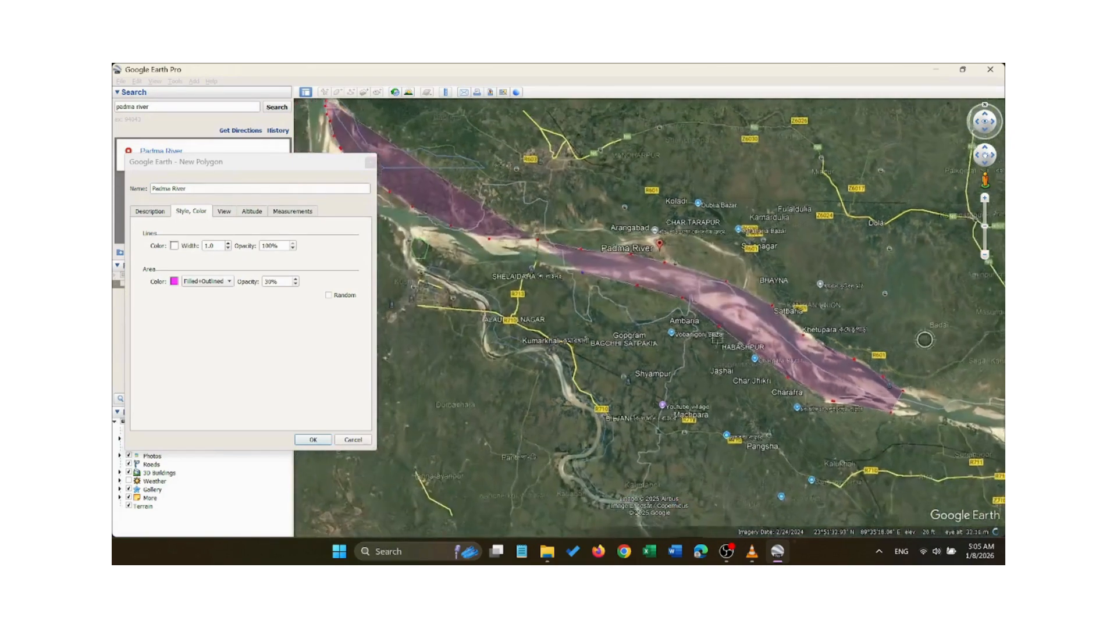
scroll(547, 242, "down", 2)
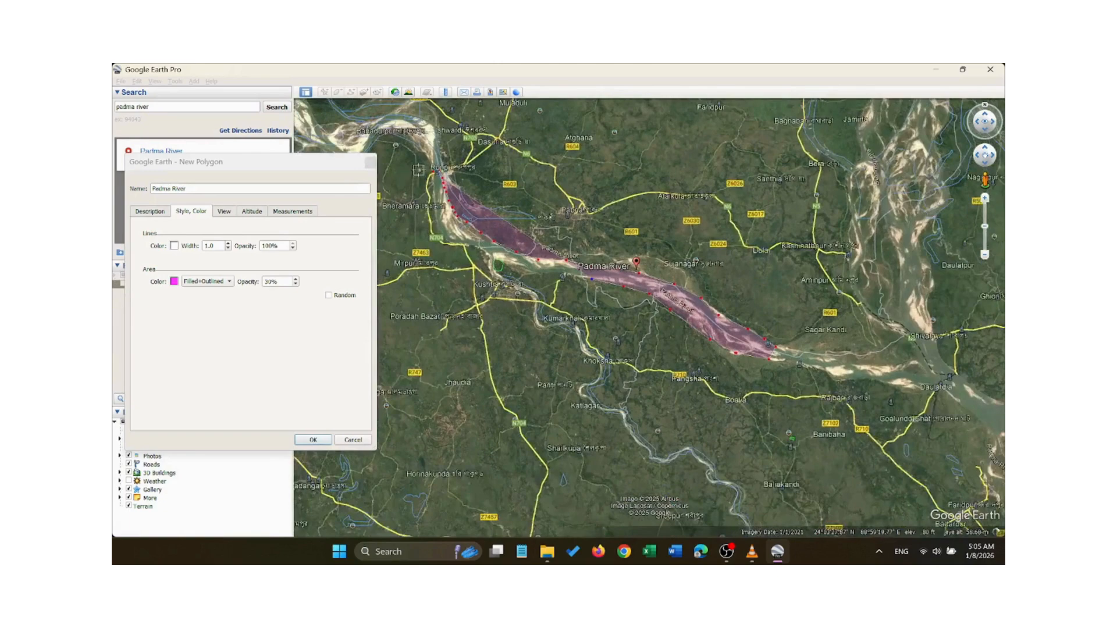
scroll(419, 170, "up", 2)
scroll(418, 170, "up", 2)
left_click(640, 341)
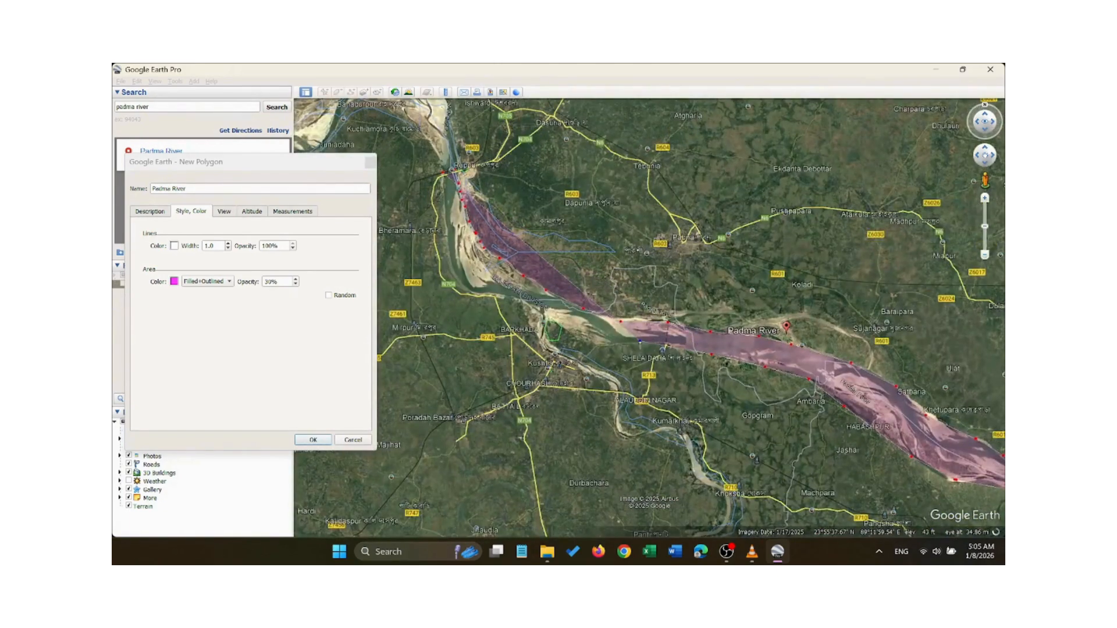
left_click(593, 341)
left_click(532, 314)
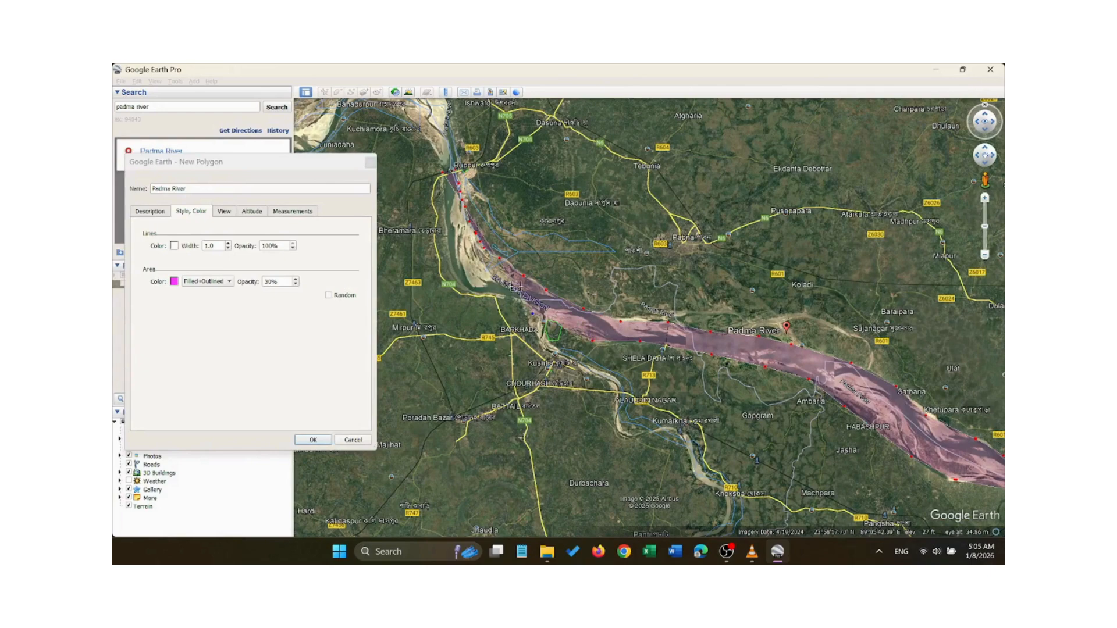
left_click(488, 295)
left_click(448, 265)
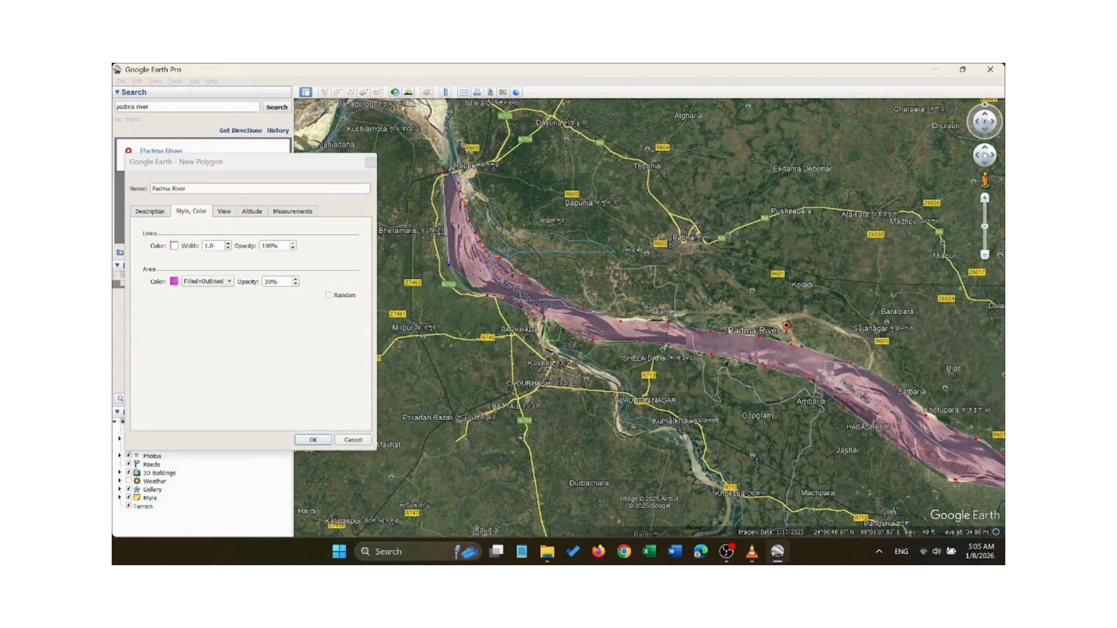
left_click(443, 200)
left_click(313, 441)
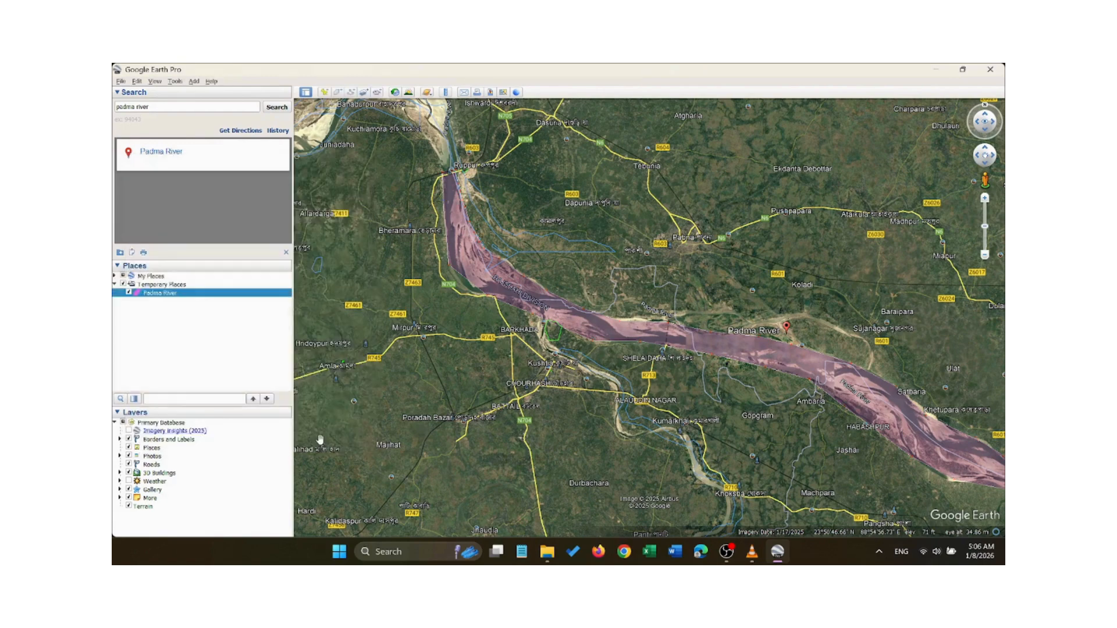
right_click(181, 287)
mouse_move(224, 289)
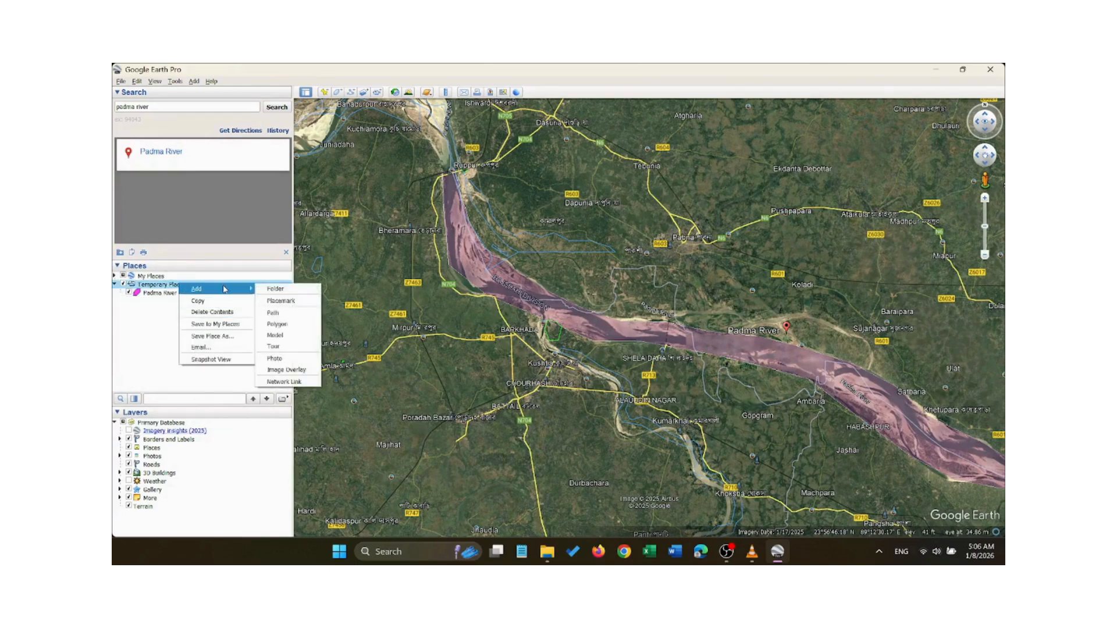
left_click(281, 301)
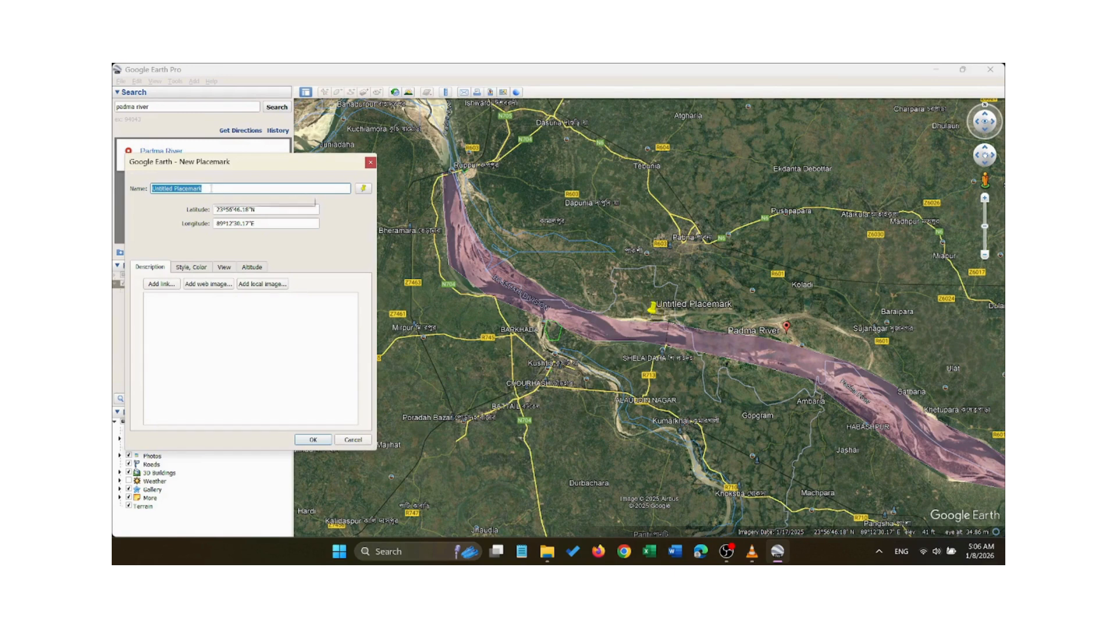
type("Sa")
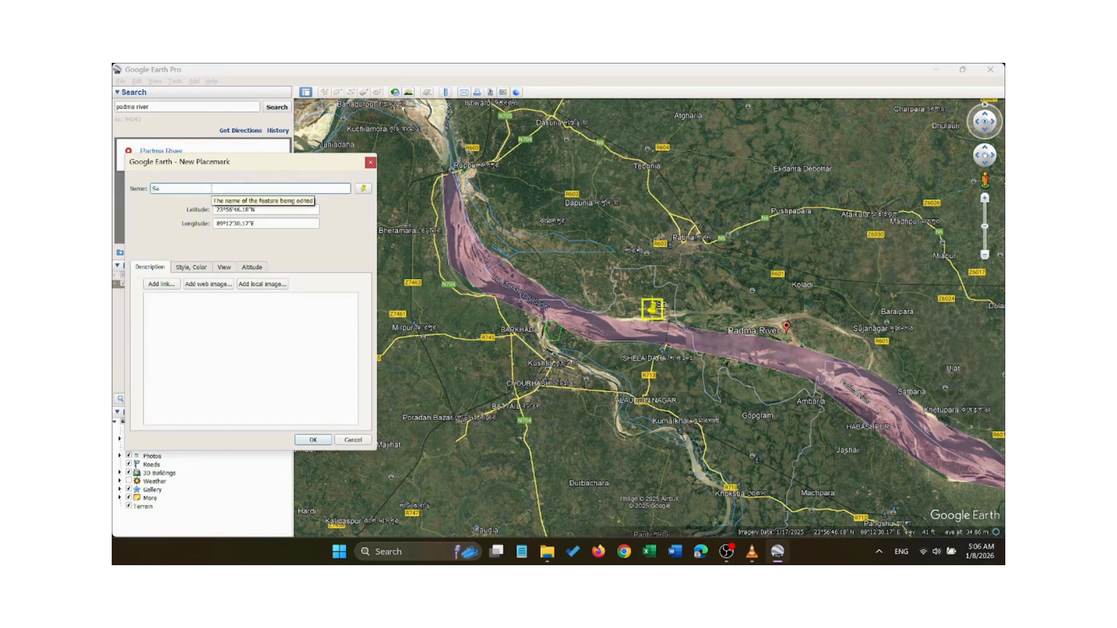
type("mpling Point")
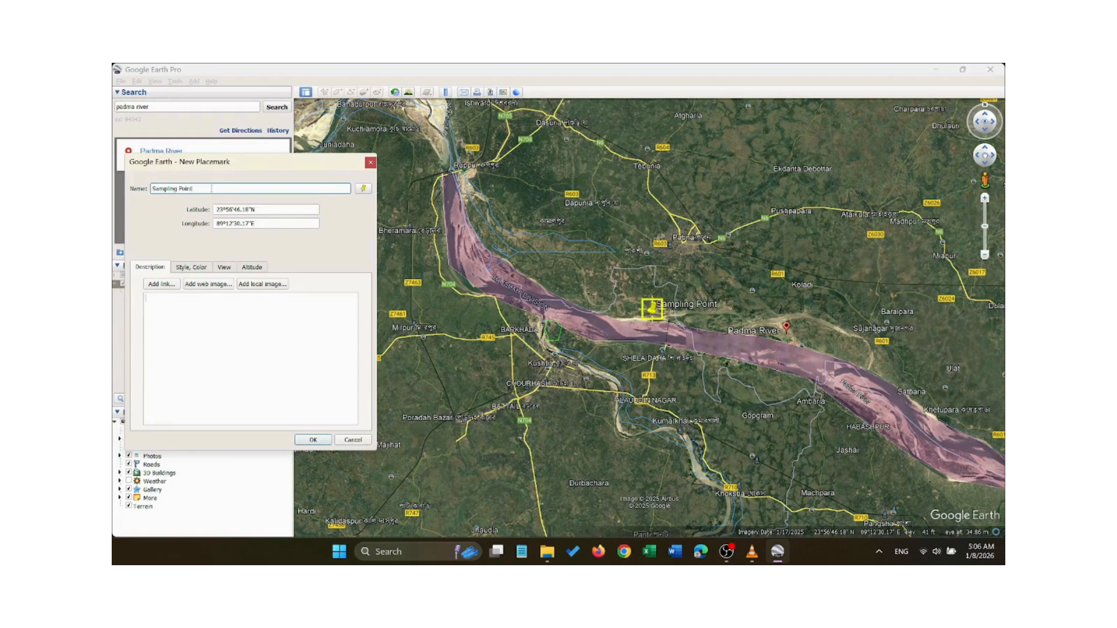
left_click_drag(249, 164, 234, 163)
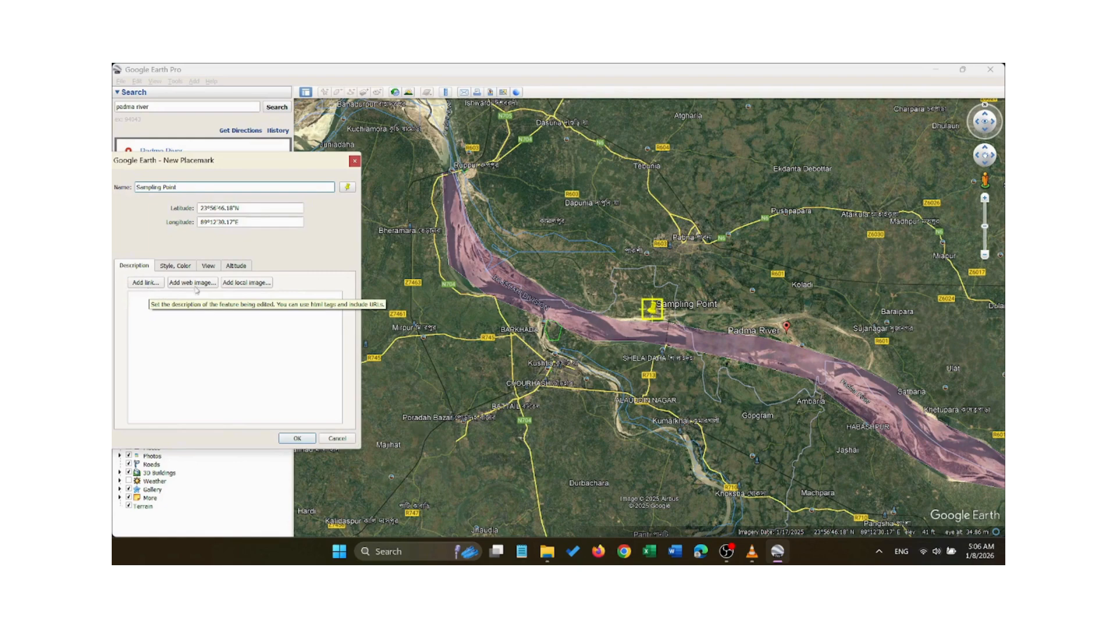
left_click(457, 219)
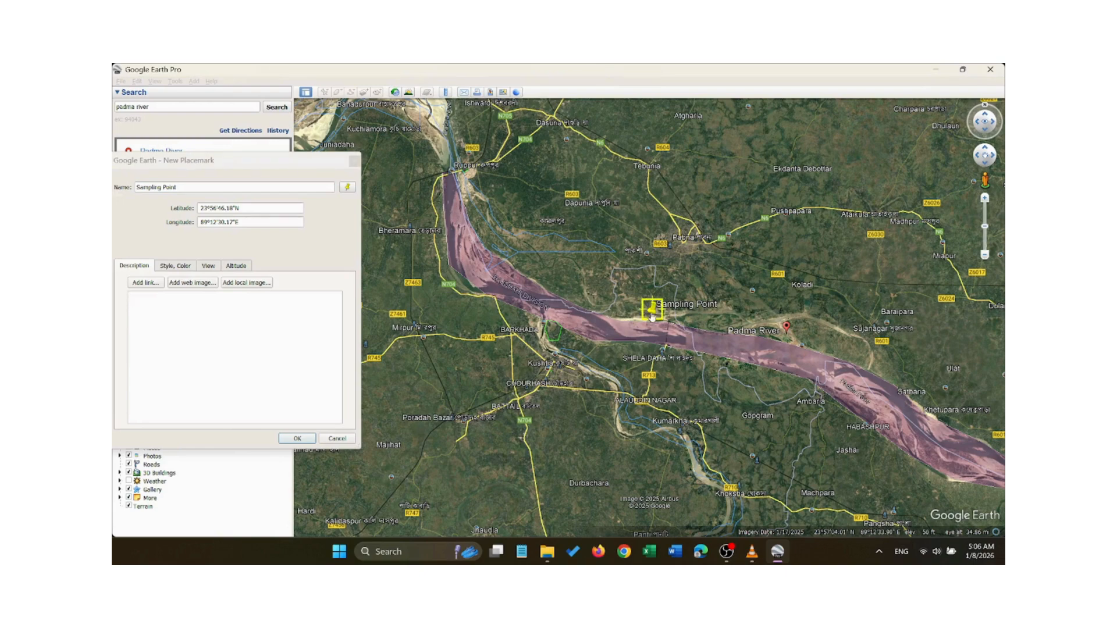
left_click_drag(653, 317, 466, 248)
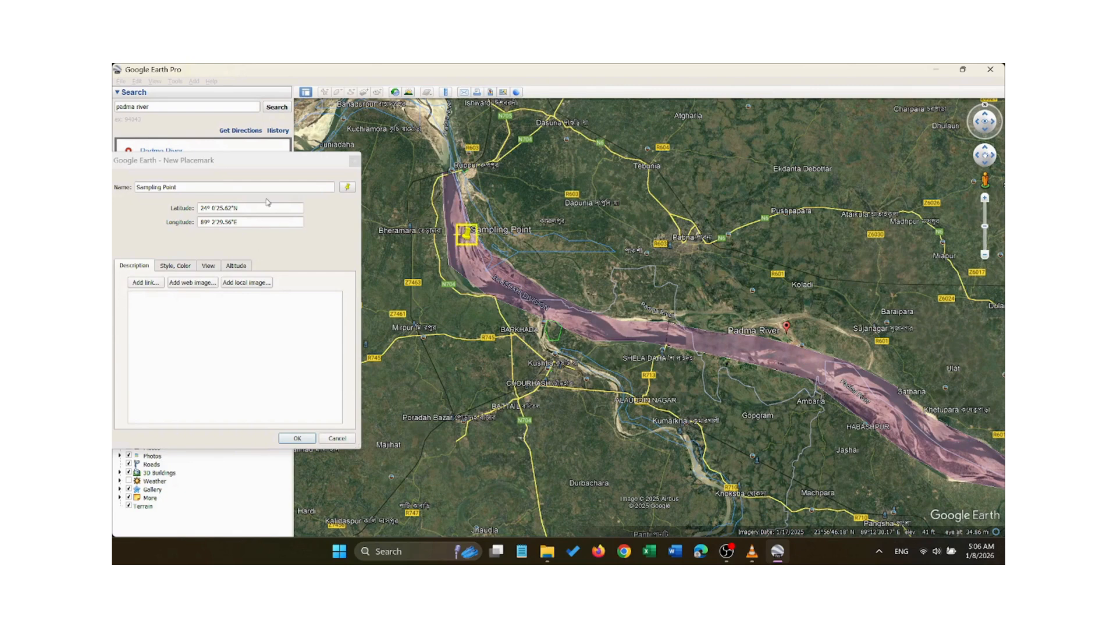
left_click(184, 188)
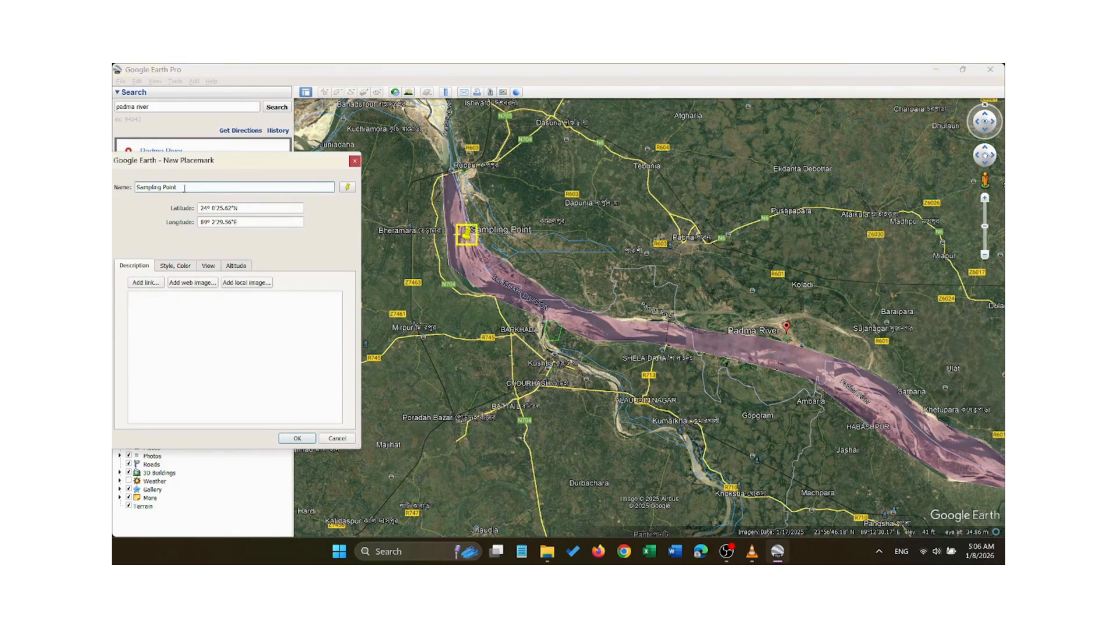
key("Tab")
left_click(347, 187)
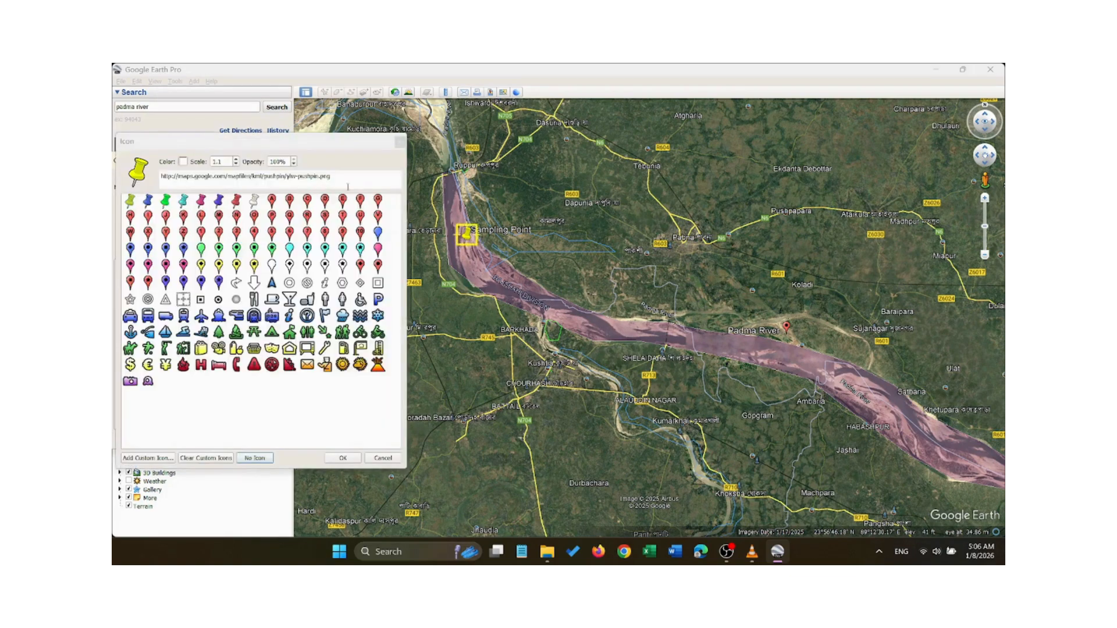
left_click(401, 142)
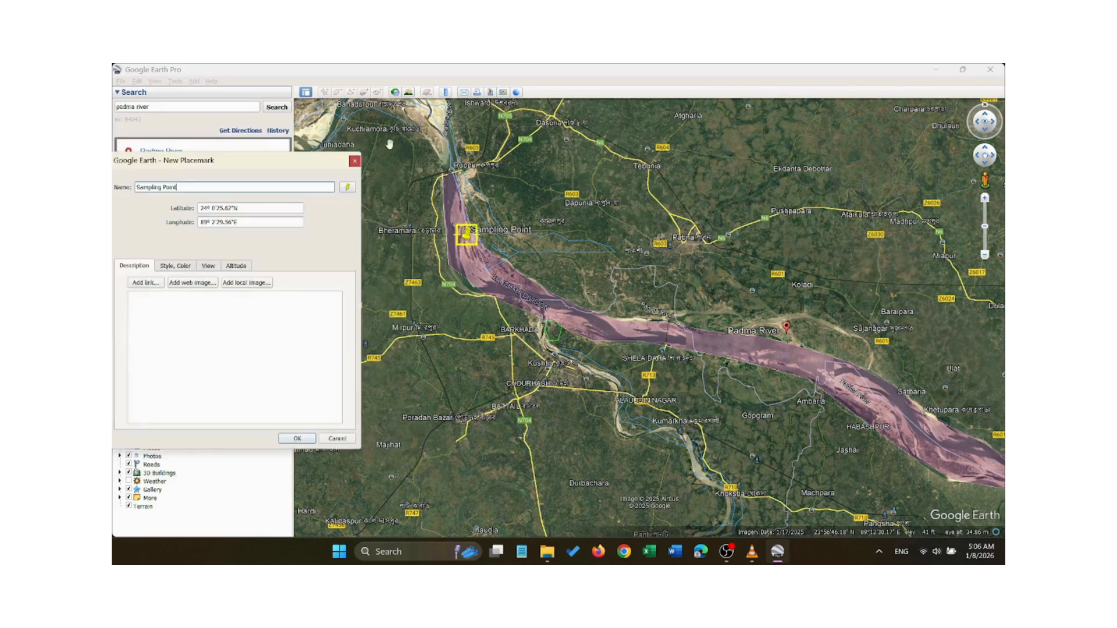
left_click(355, 161)
left_click(172, 294)
right_click(172, 296)
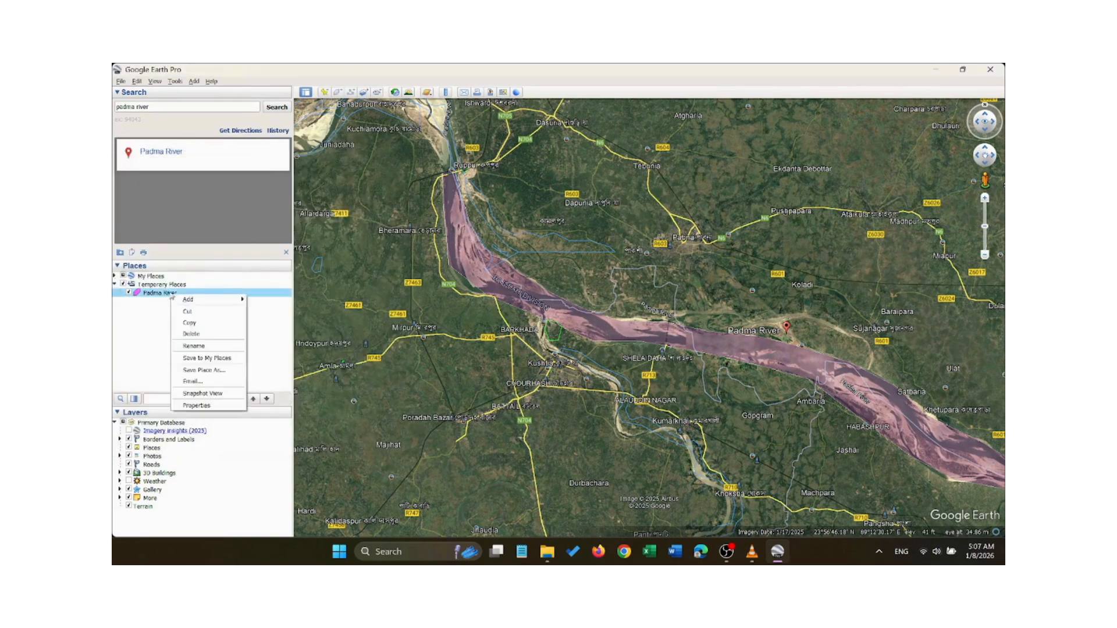
Add a folder named Sampling Station under Temporary Places.
right_click(167, 284)
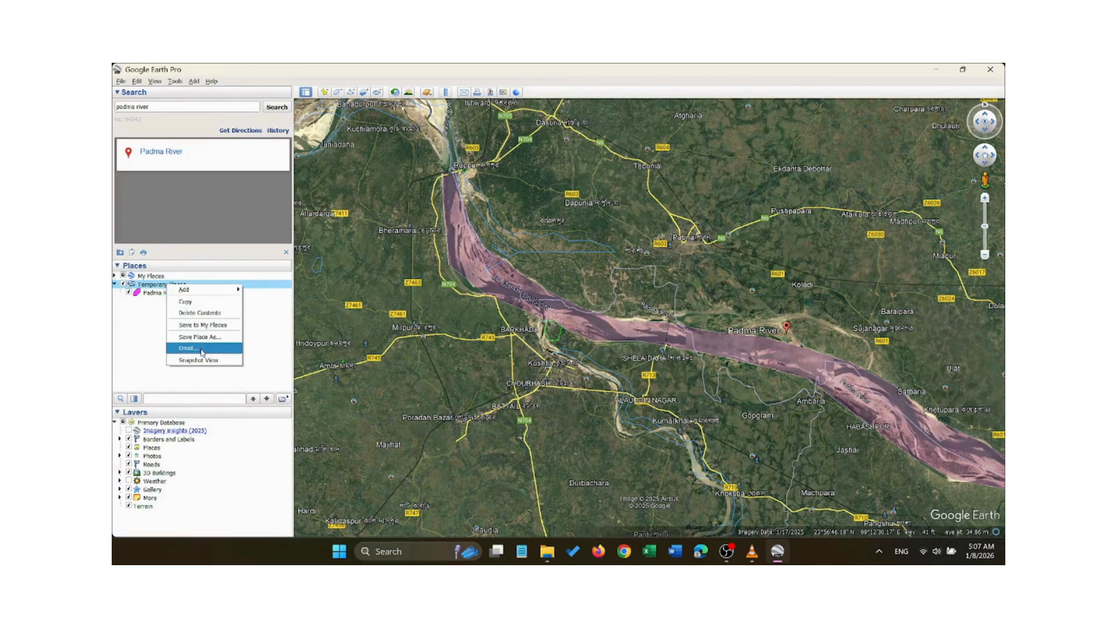
mouse_move(230, 290)
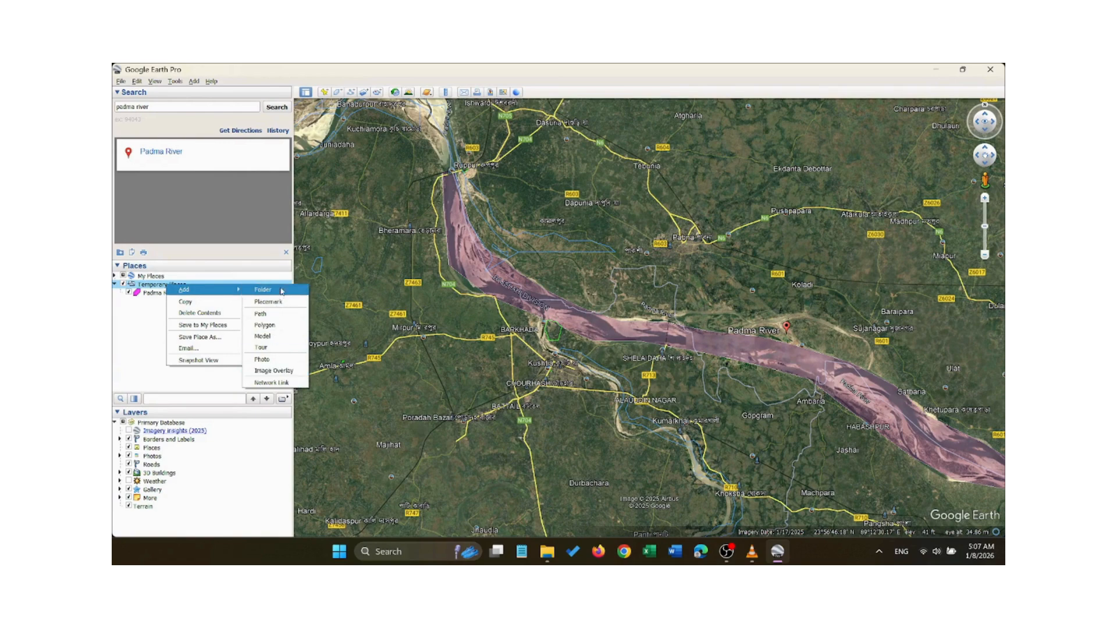
left_click(263, 290)
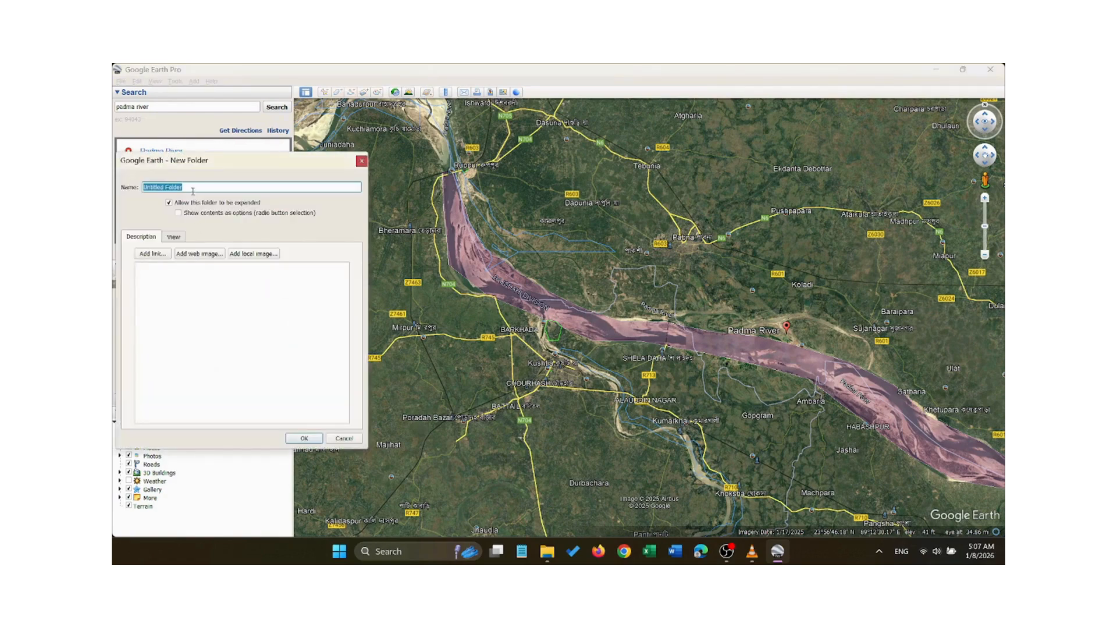
type("Sampling Station")
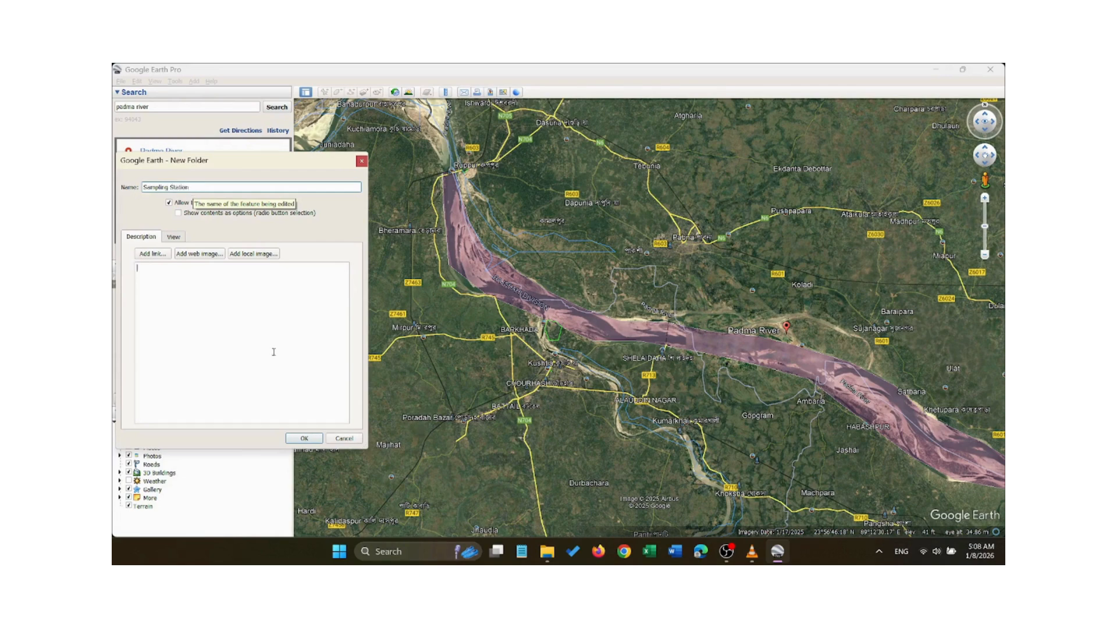
left_click(304, 438)
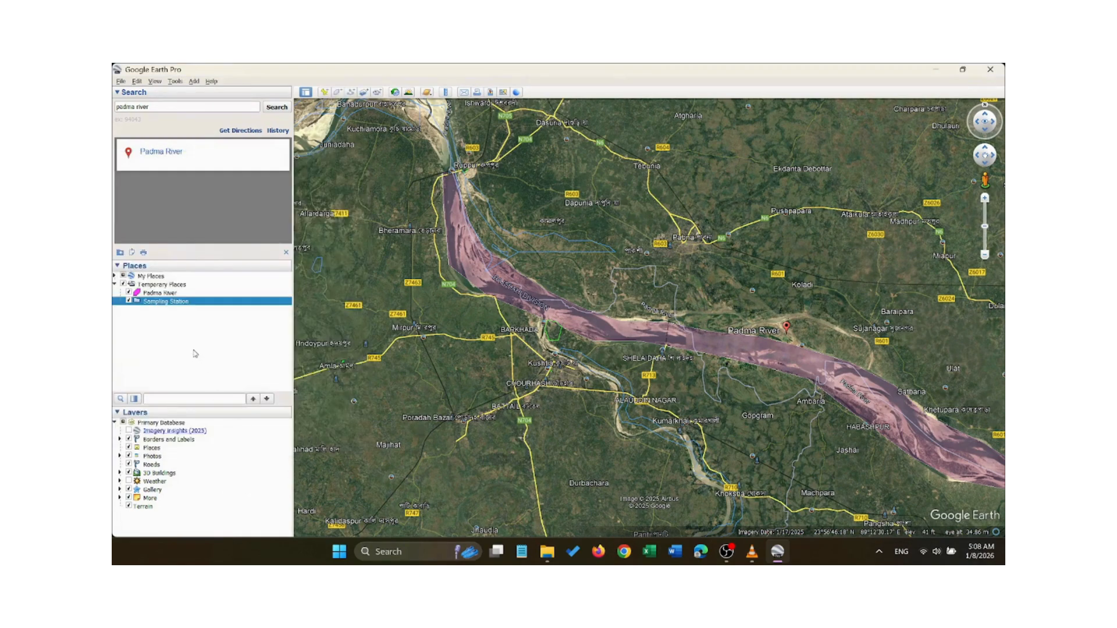
Add a placemark named Station 01 with description 01 to the Sampling Station folder, positioned on the river polygon just south of Ruppur.
right_click(168, 307)
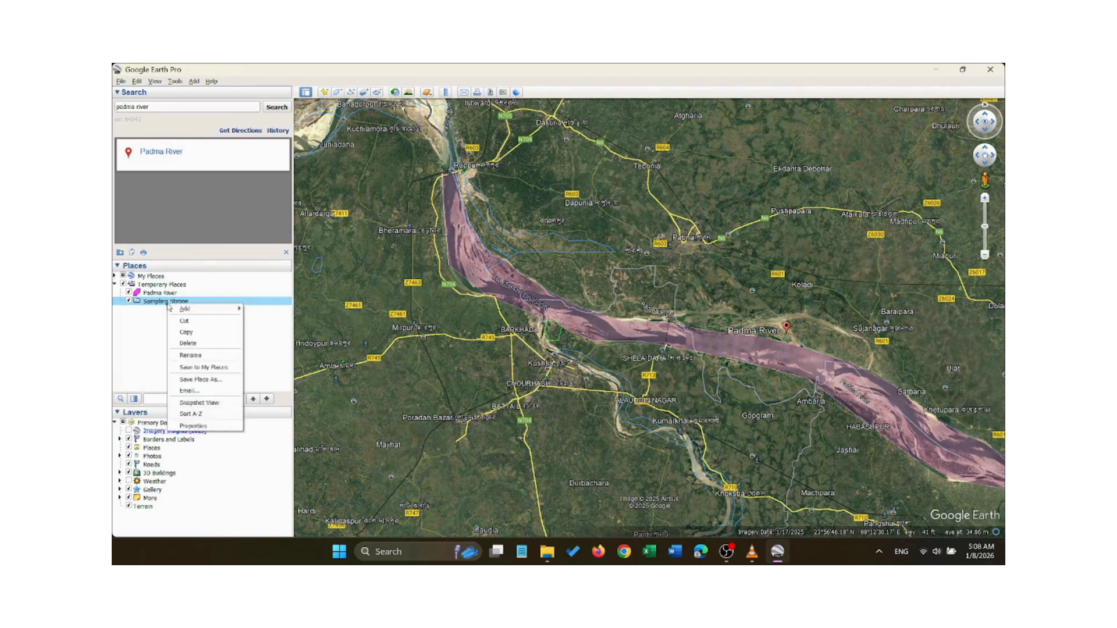
mouse_move(207, 310)
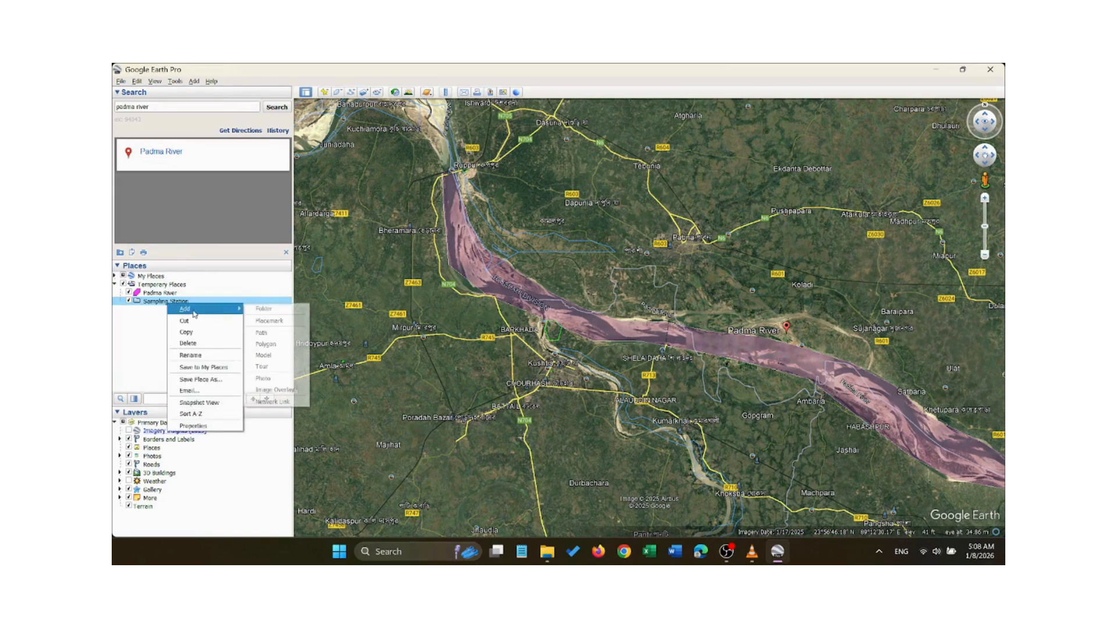
left_click(280, 322)
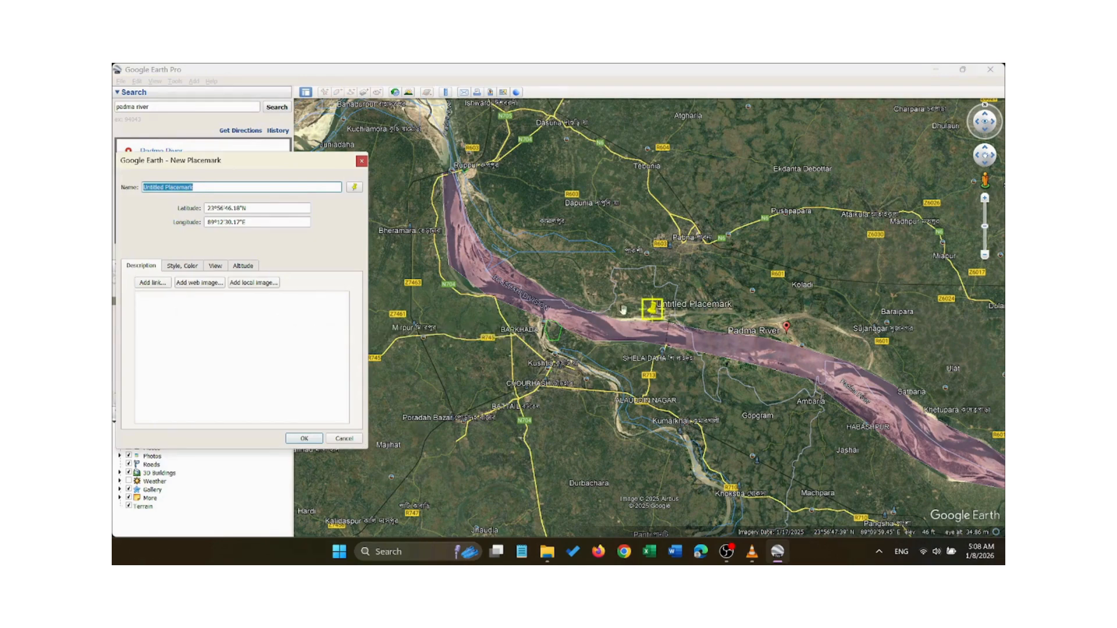
left_click_drag(651, 308, 453, 215)
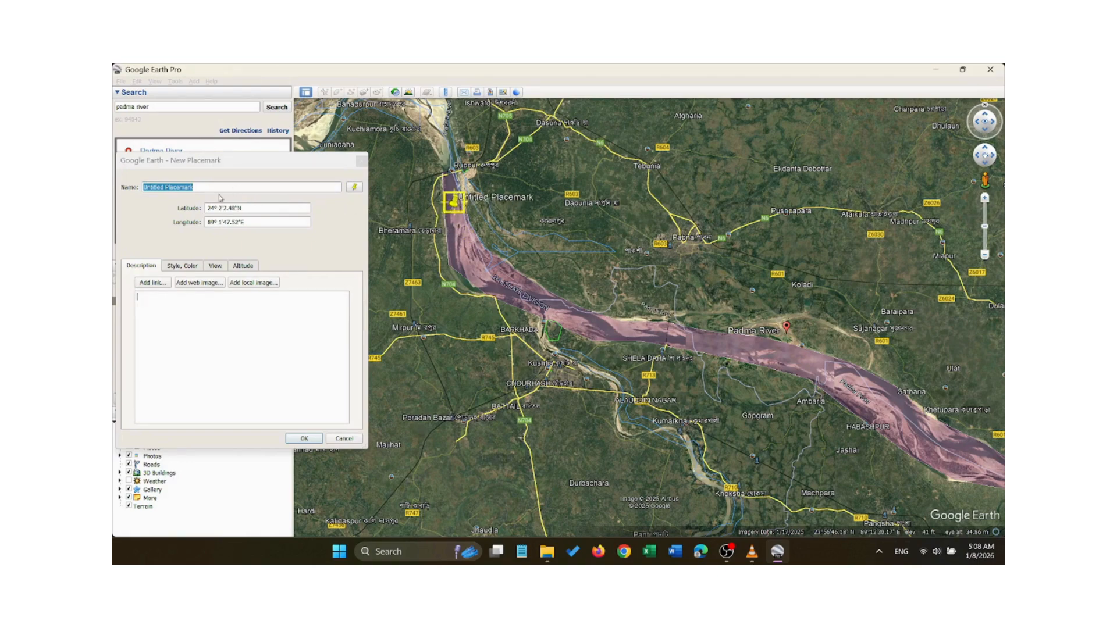
left_click(125, 186)
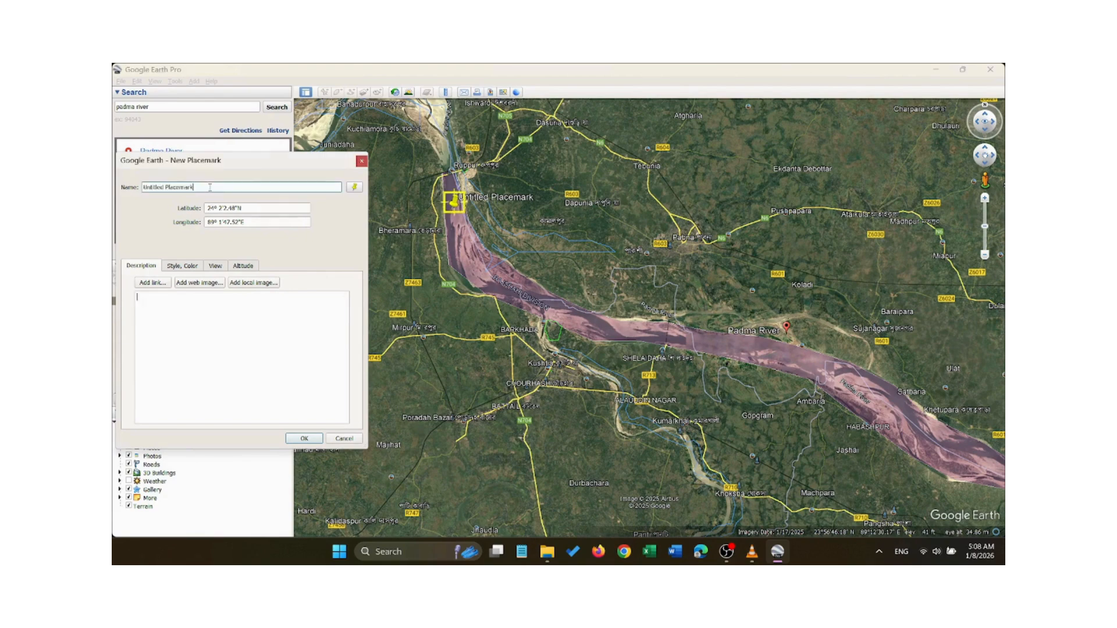
type("S")
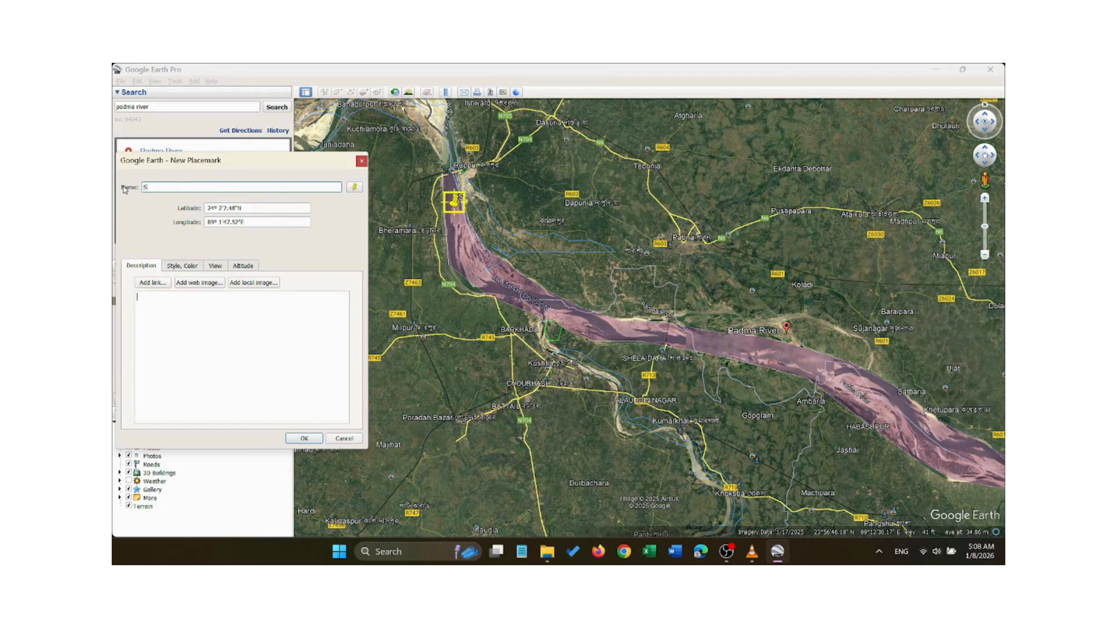
type("tation 01")
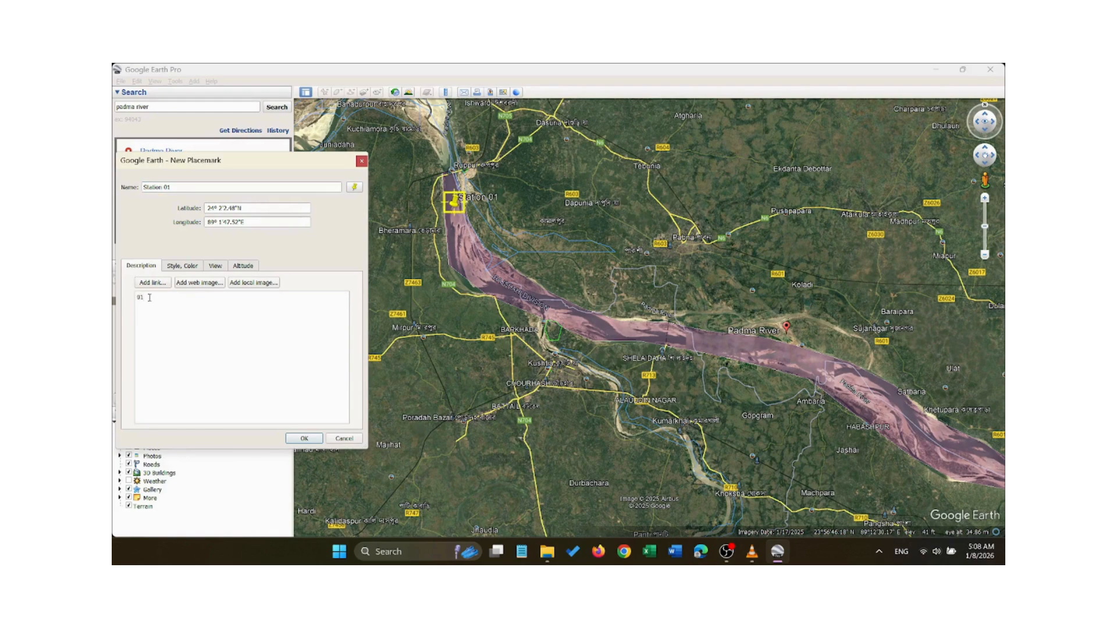
left_click(304, 438)
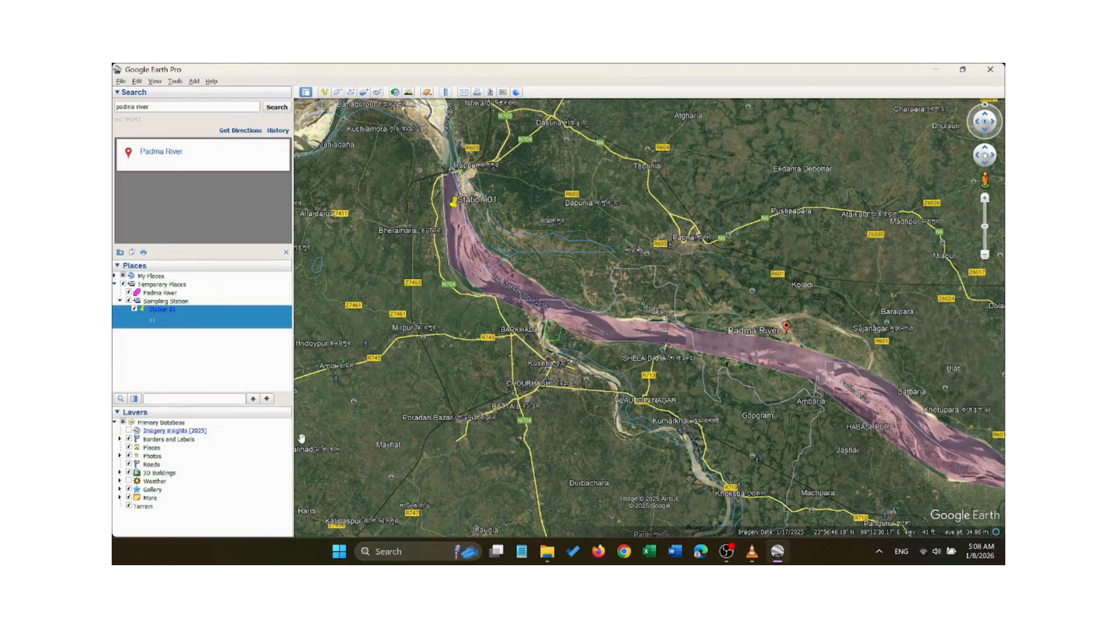
Add a placemark named Station 02 with description 02 to the Sampling Station folder, positioned on the river bend southeast of Bheramara.
right_click(175, 302)
mouse_move(216, 312)
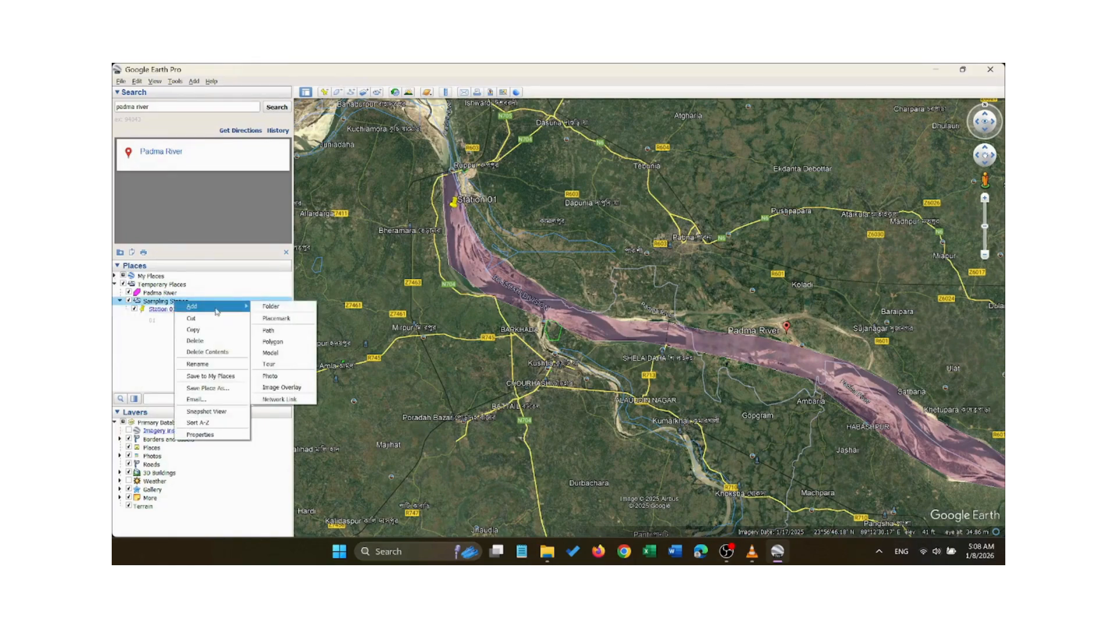
left_click(276, 318)
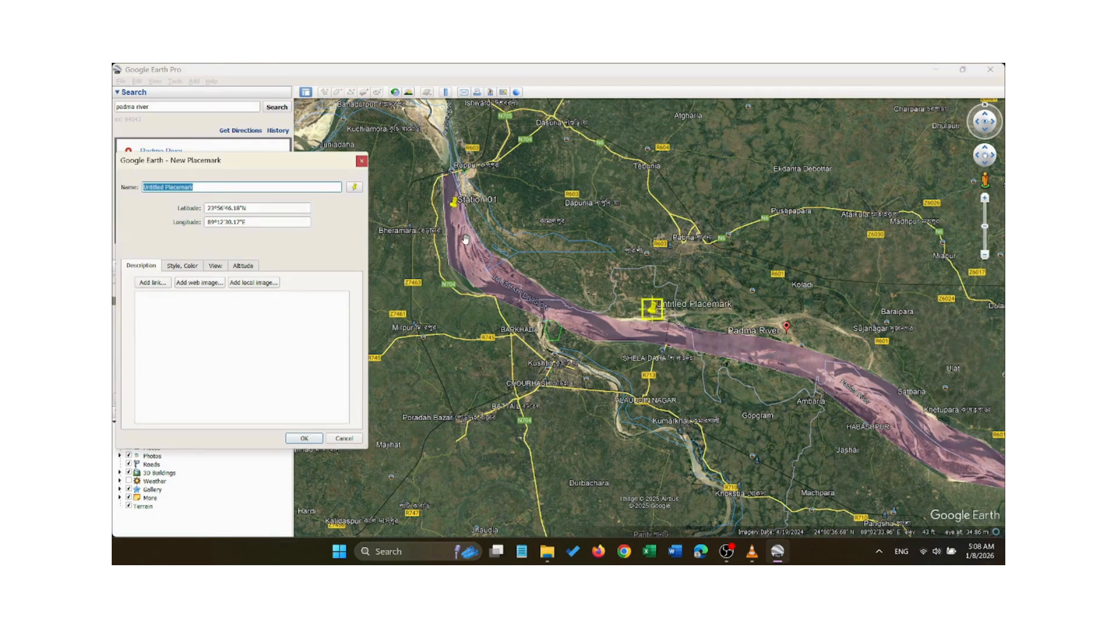
left_click(527, 304)
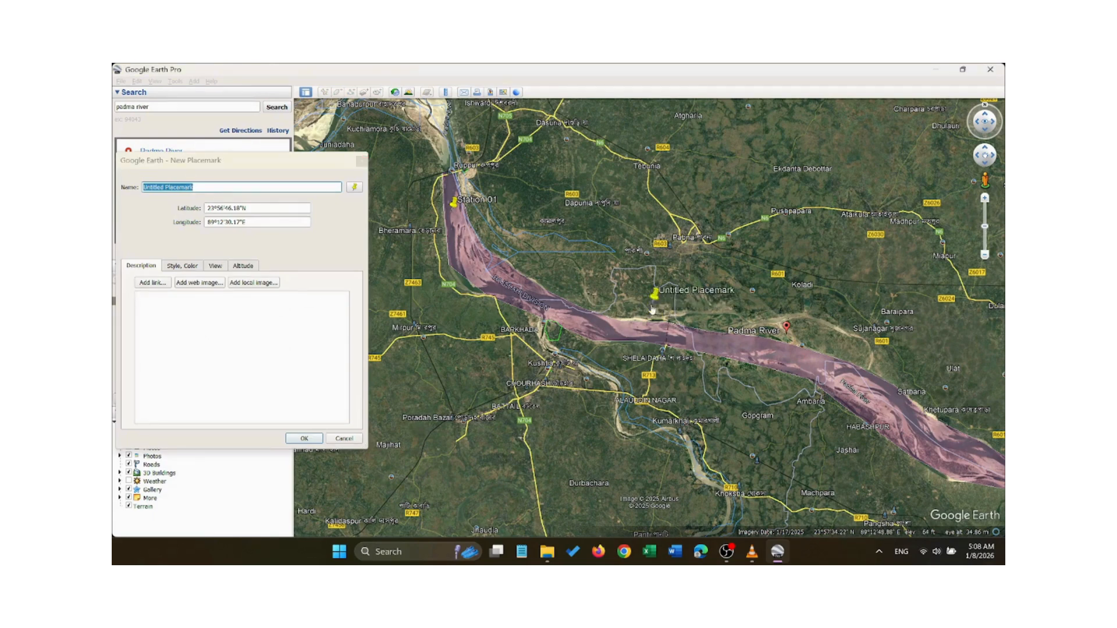
left_click_drag(526, 304, 476, 278)
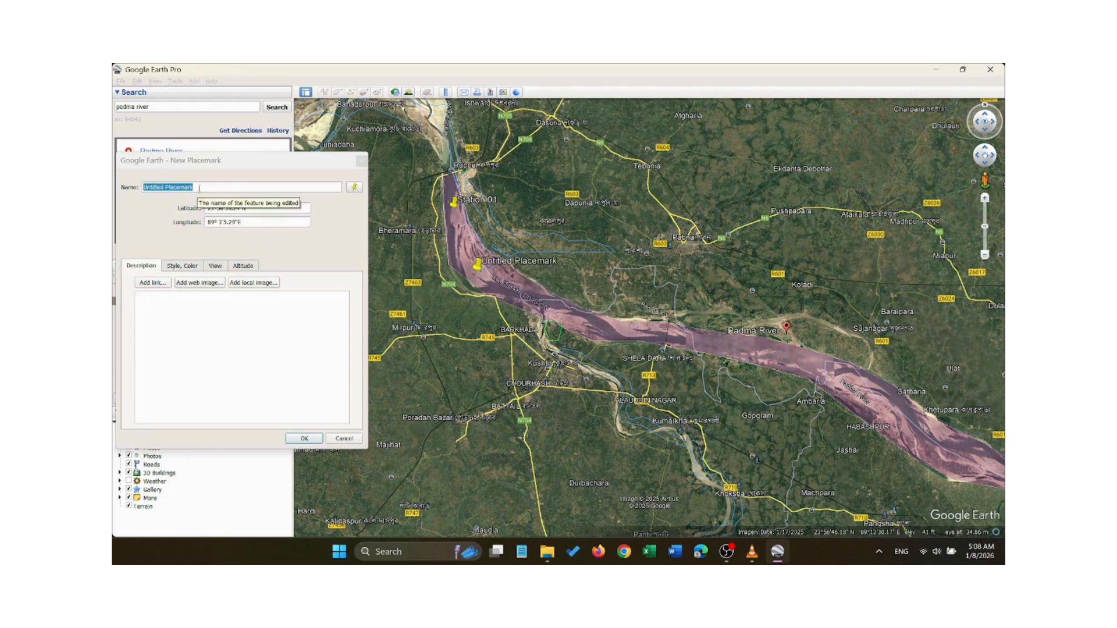
mouse_move(234, 164)
left_mouse_down()
mouse_move(360, 211)
mouse_move(287, 196)
mouse_move(242, 162)
left_mouse_up()
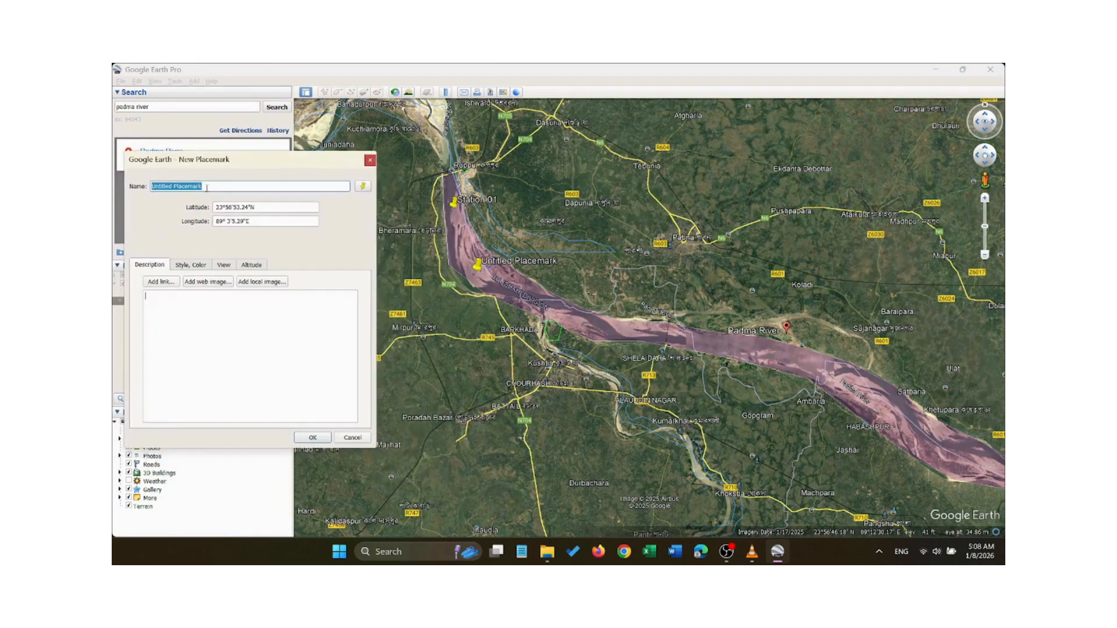
type("Station ")
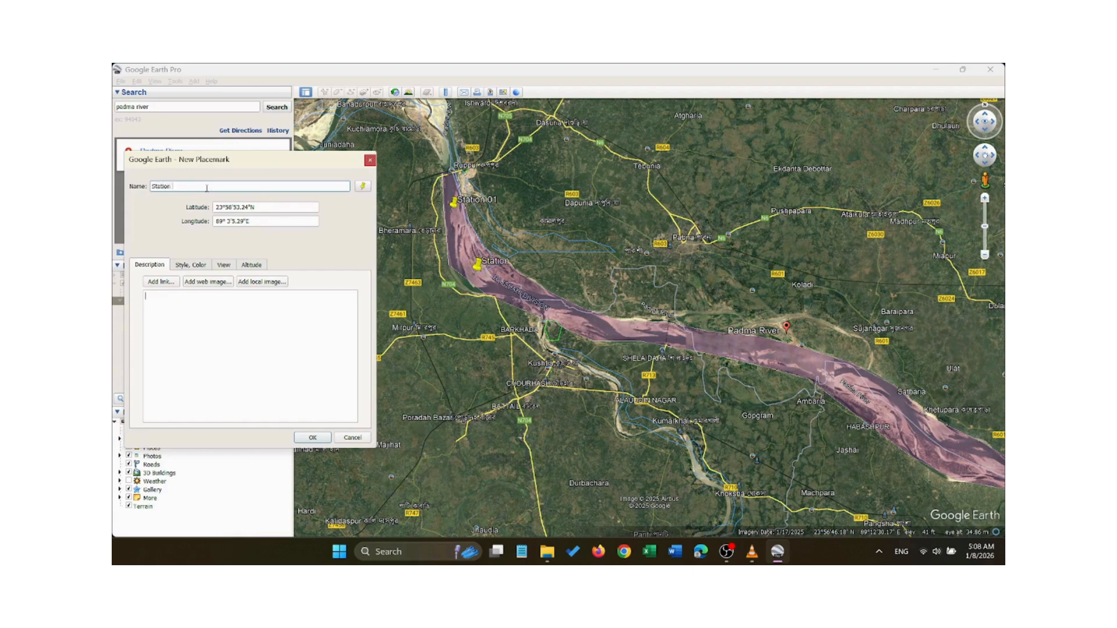
type("01")
key("BackSpace")
type("202")
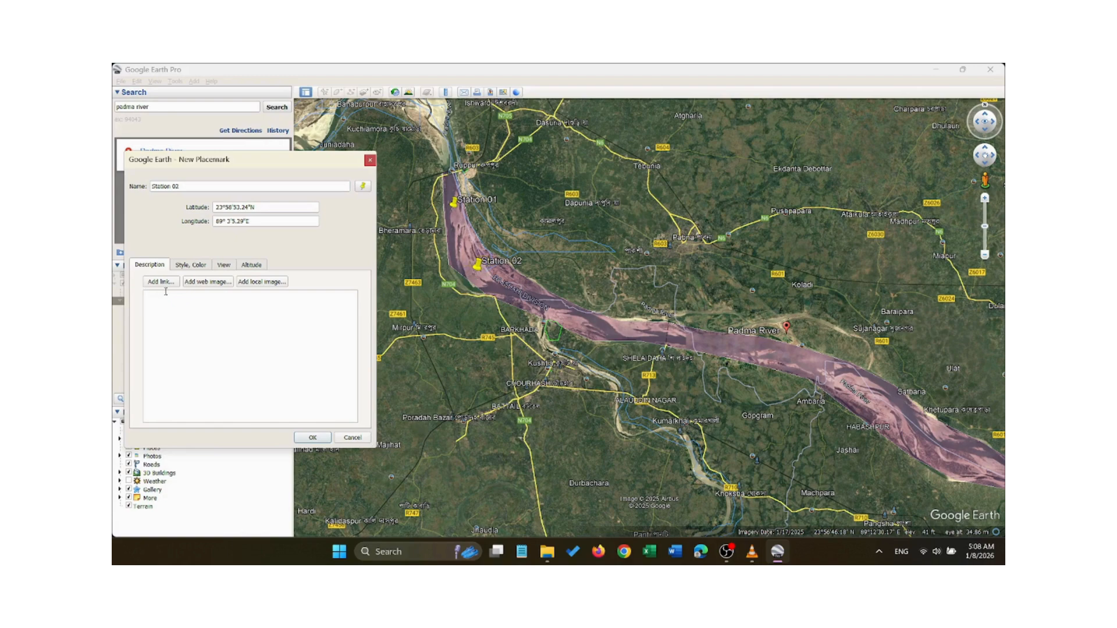
left_click_drag(178, 187, 143, 194)
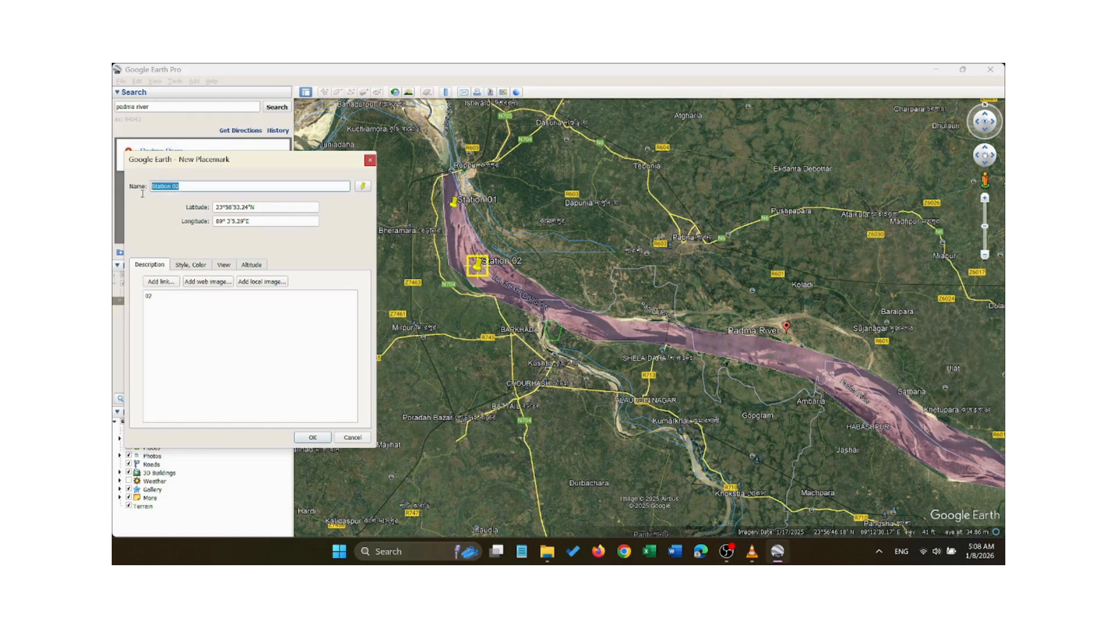
left_click(318, 437)
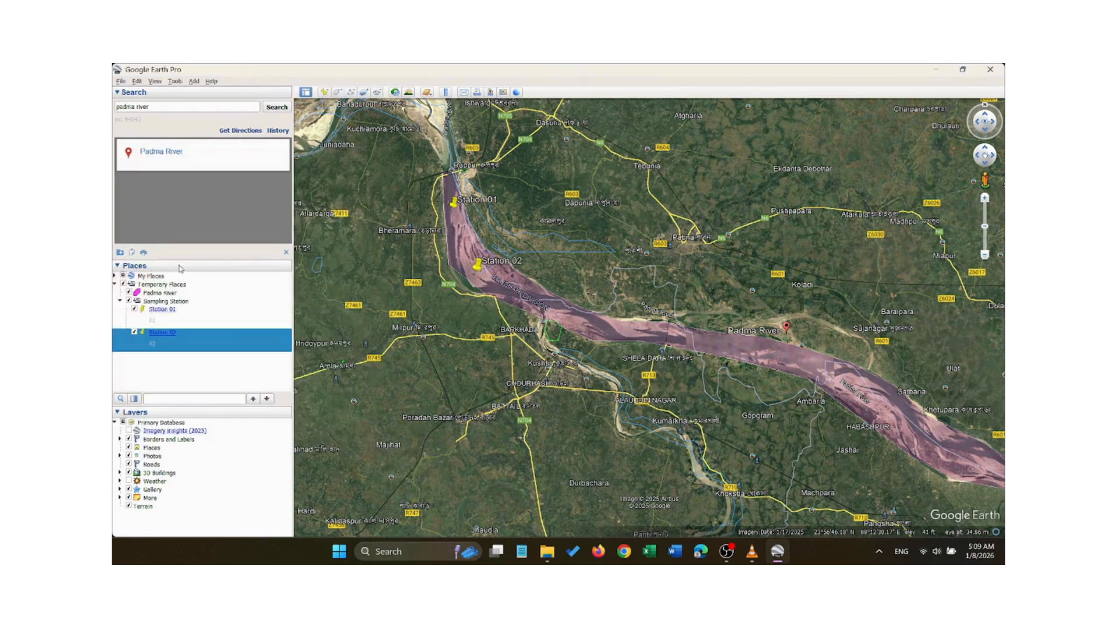
Add a placemark named Station 03 with description 03 to the Sampling Station folder, positioned on the river east of Shelaidaha.
right_click(171, 301)
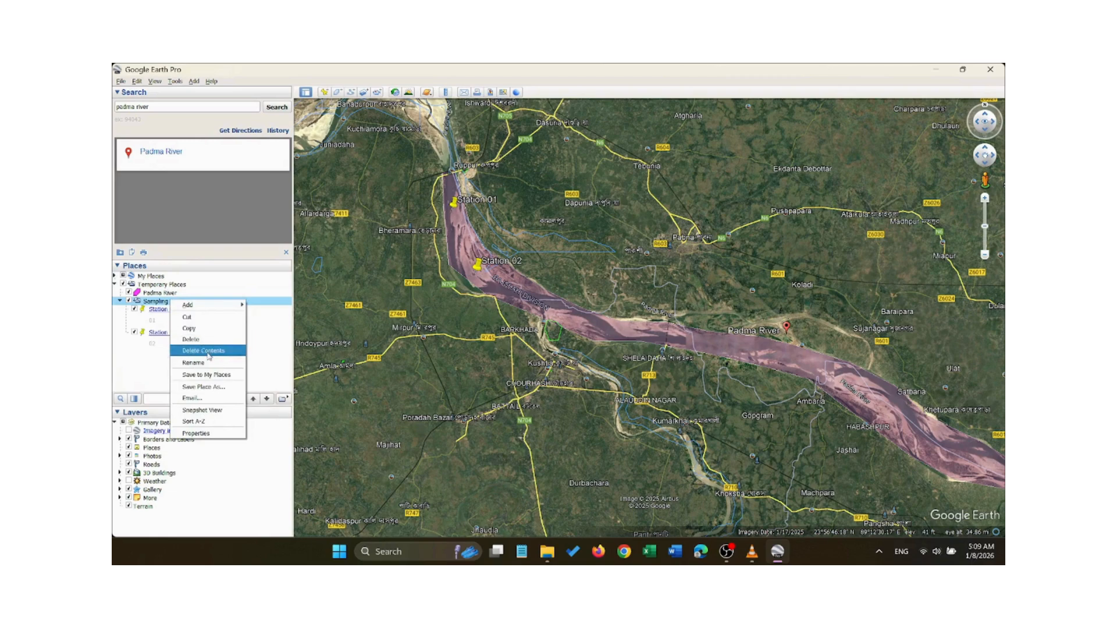
mouse_move(238, 305)
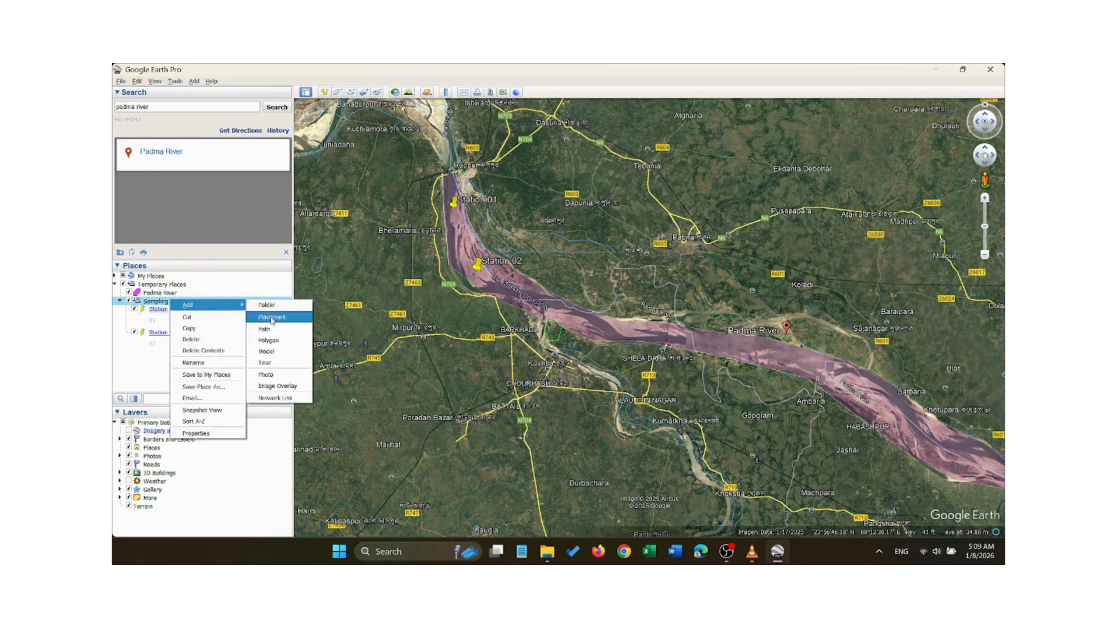
left_click(272, 318)
left_click_drag(203, 187, 139, 189)
type("Station 0")
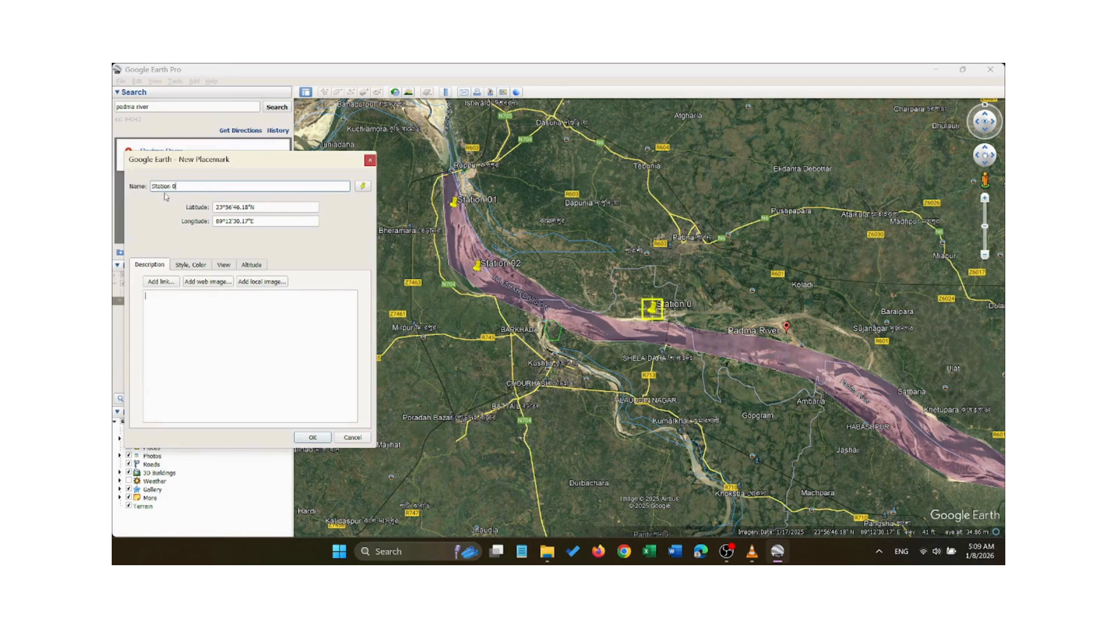
type("23")
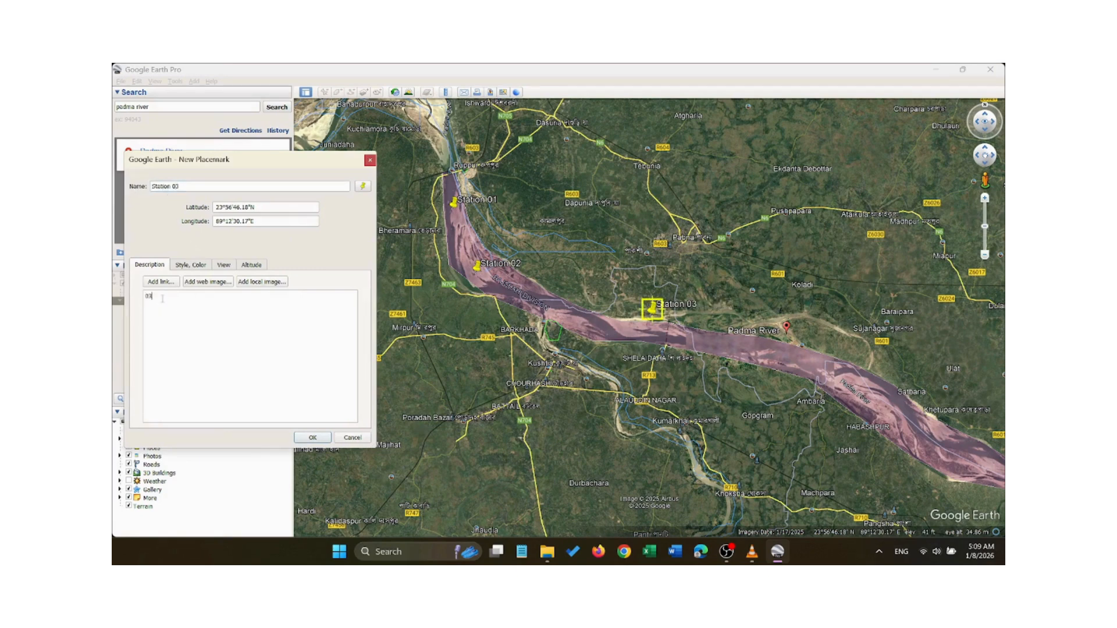
left_click_drag(652, 309, 721, 355)
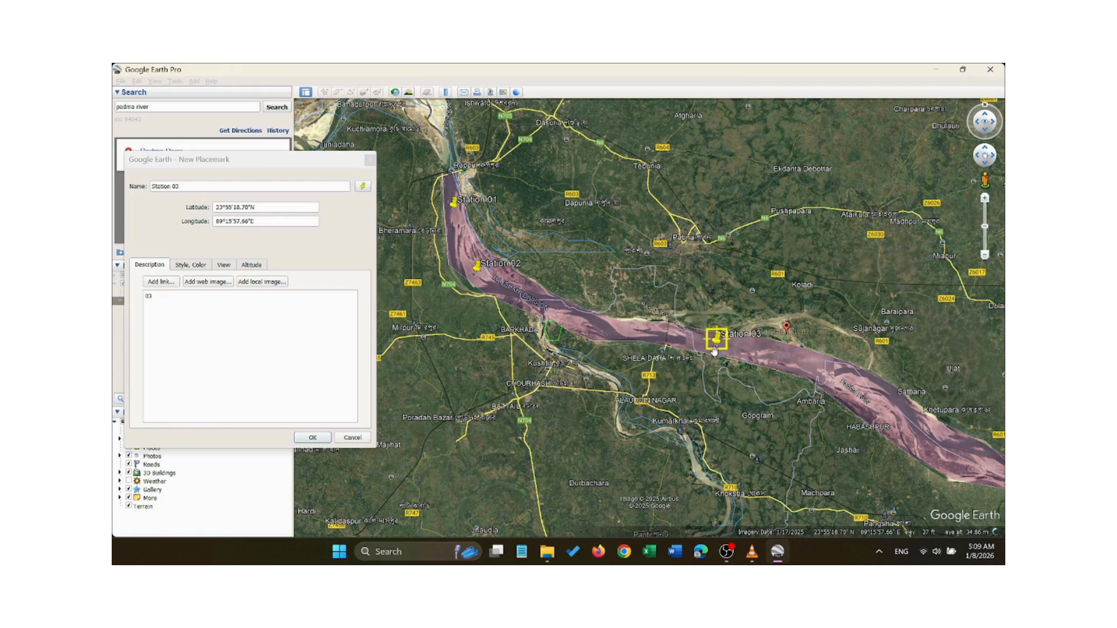
left_click(312, 438)
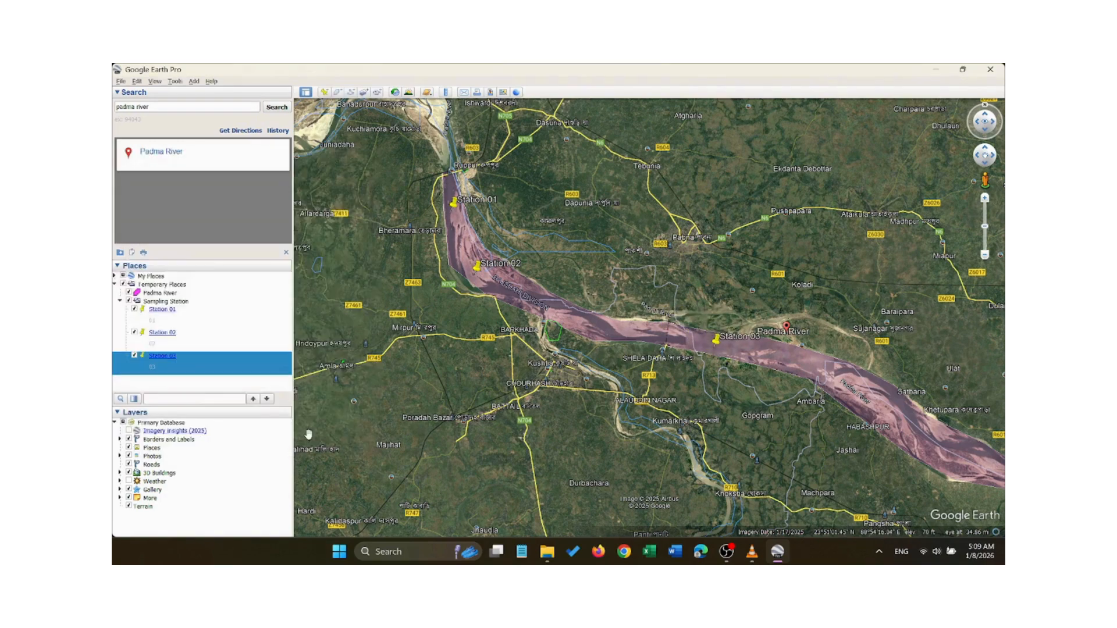
Add a placemark named Station 04 with description 04 to the Sampling Station folder, positioned on the river beside Habaspur.
right_click(174, 302)
mouse_move(222, 304)
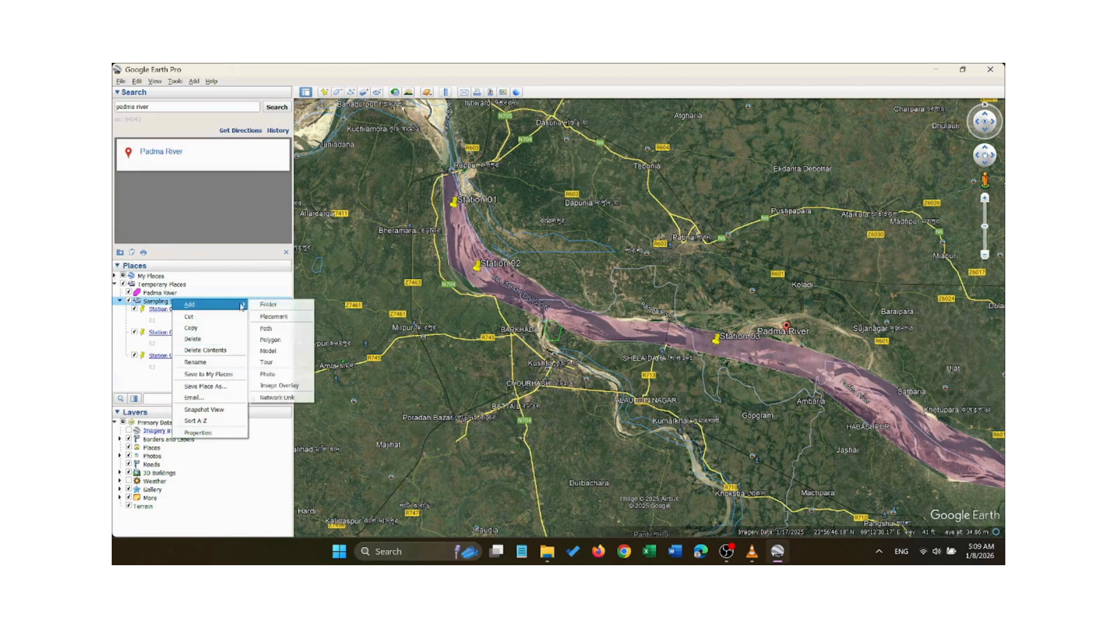
left_click(277, 320)
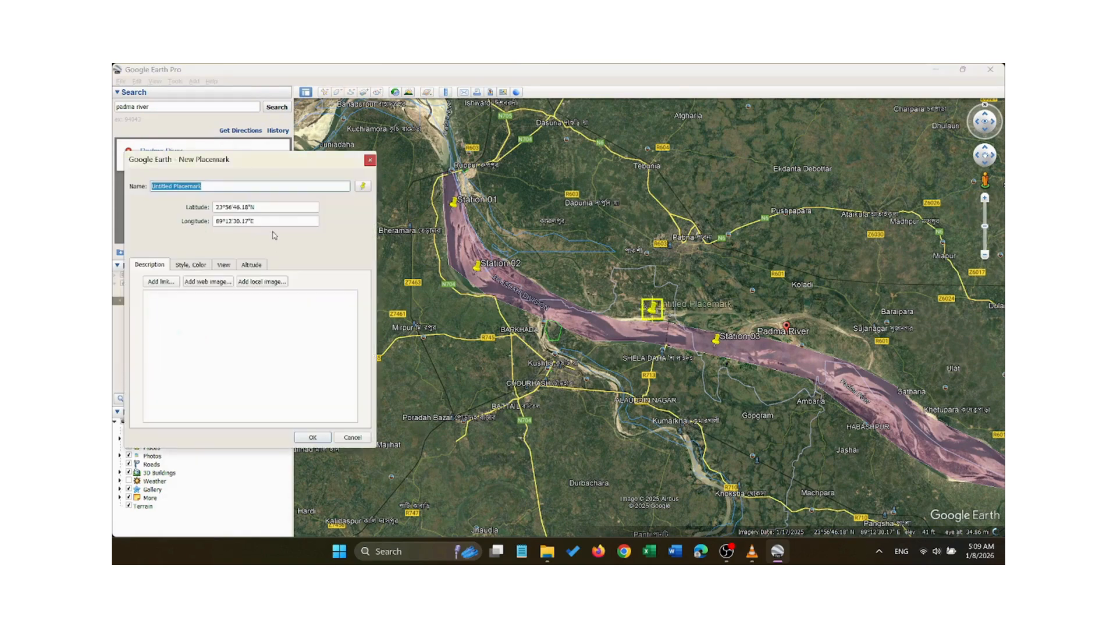
type("Station 02")
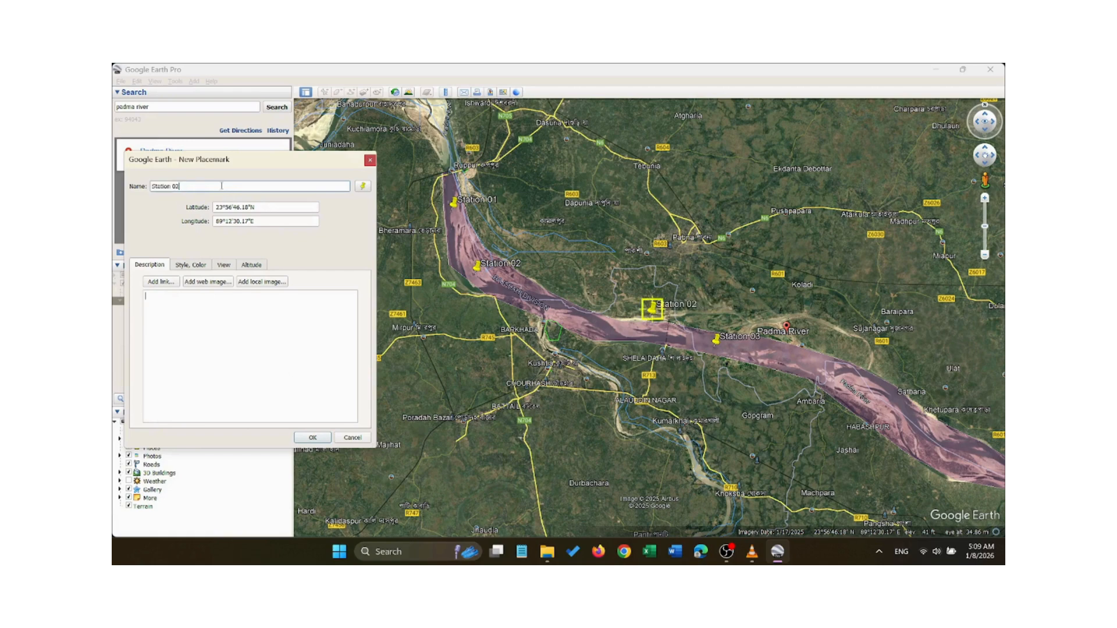
left_click(181, 307)
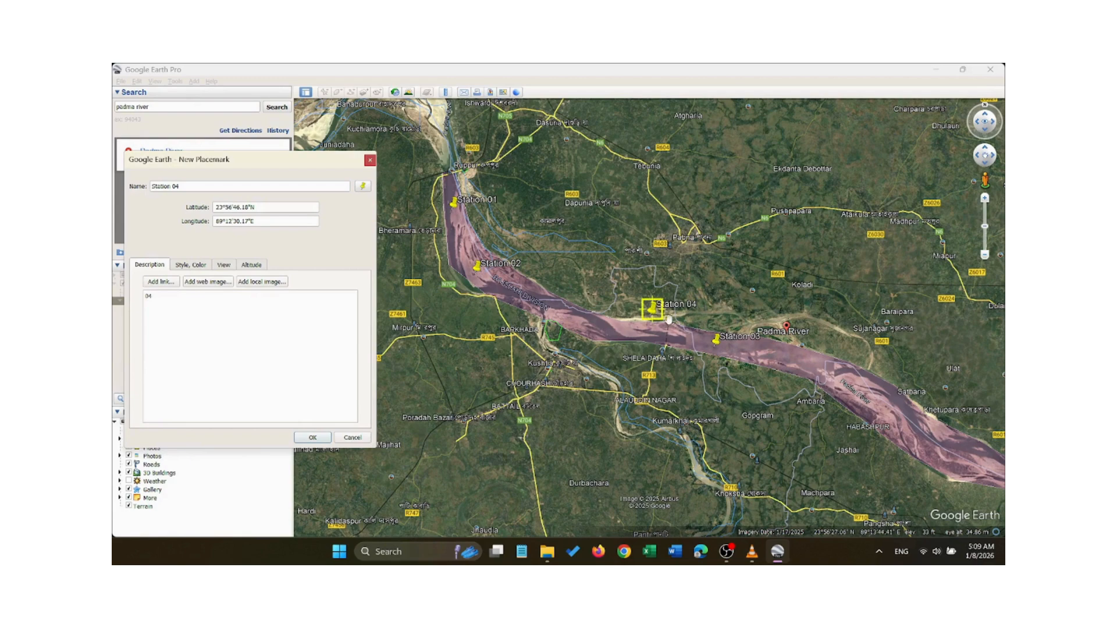
left_click_drag(668, 324, 915, 442)
left_click(313, 437)
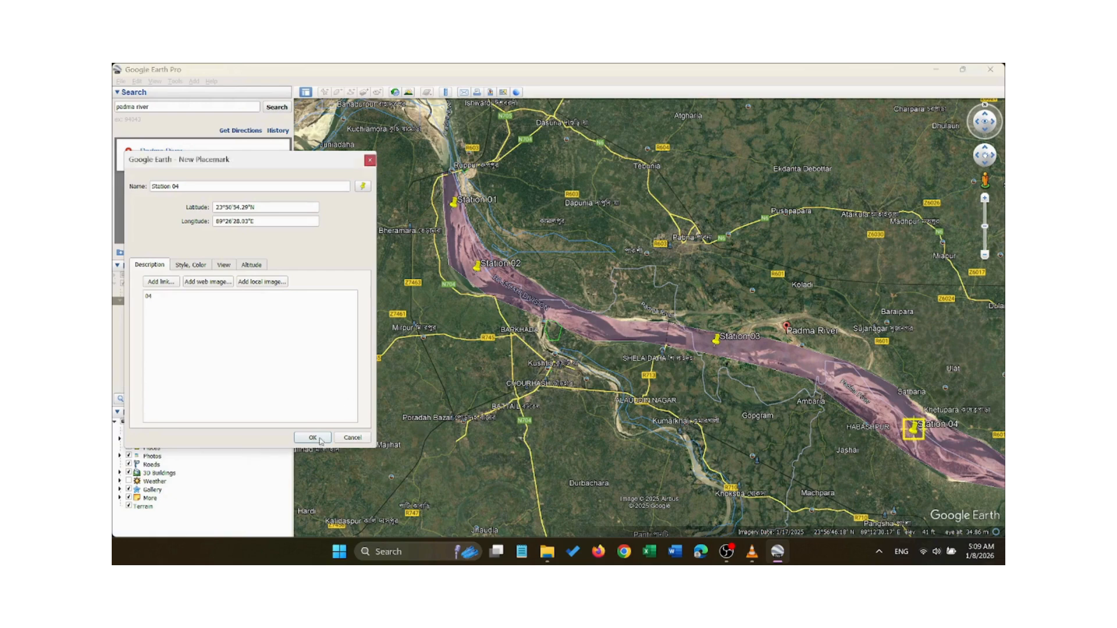
Add a placemark named Station 05 with description 5 to the Sampling Station folder, positioned near the polygon's downstream southeast end.
scroll(427, 334, "down", 1)
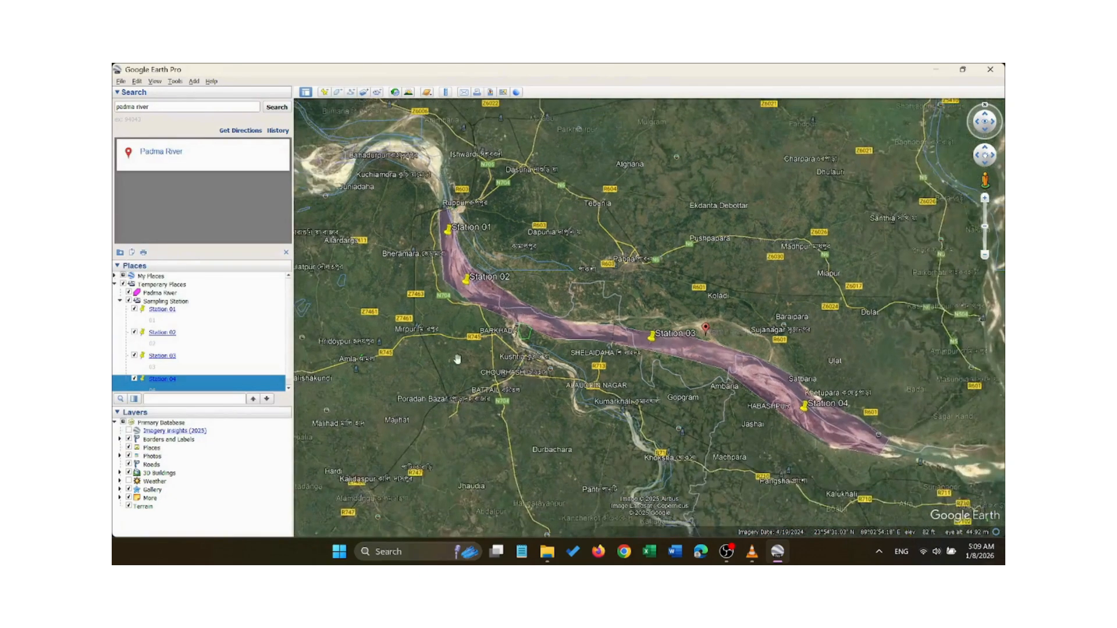
right_click(170, 302)
mouse_move(204, 308)
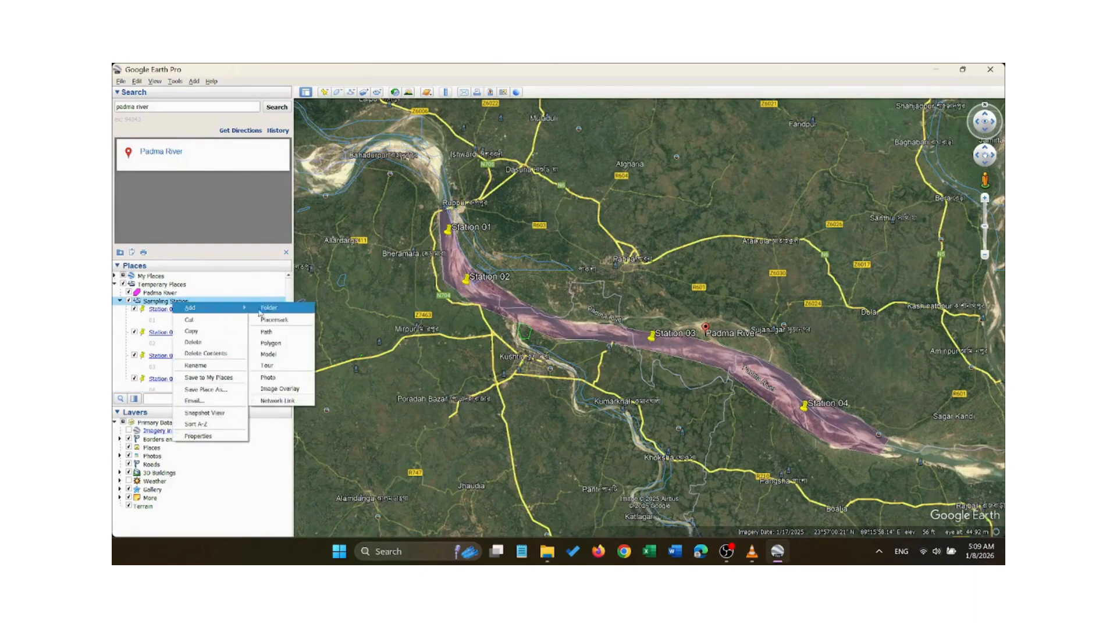
left_click(281, 320)
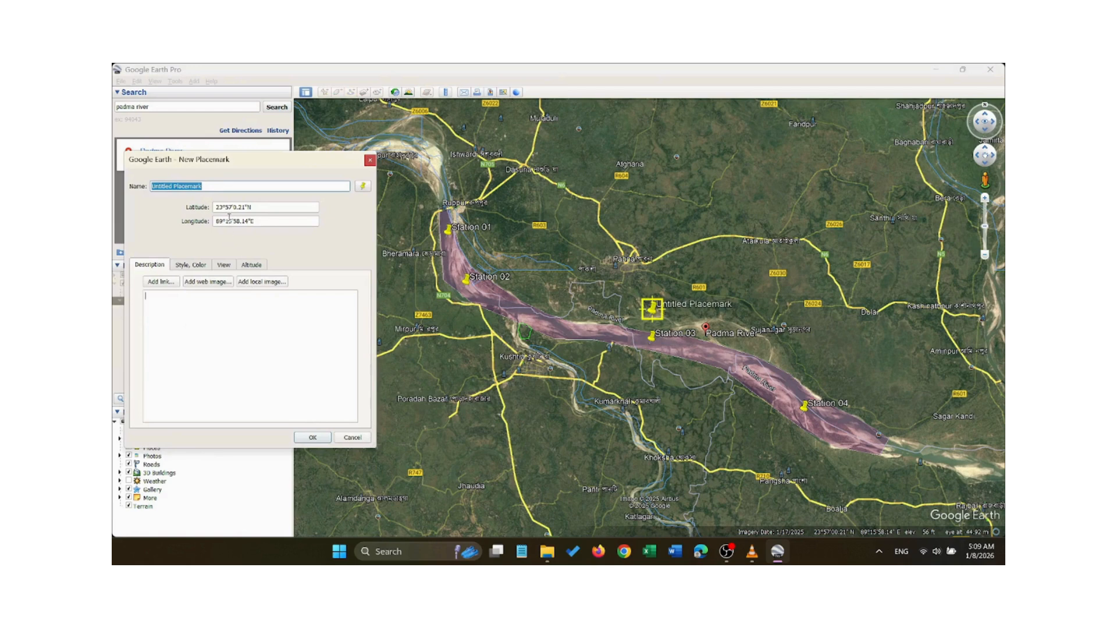
type("Station 02")
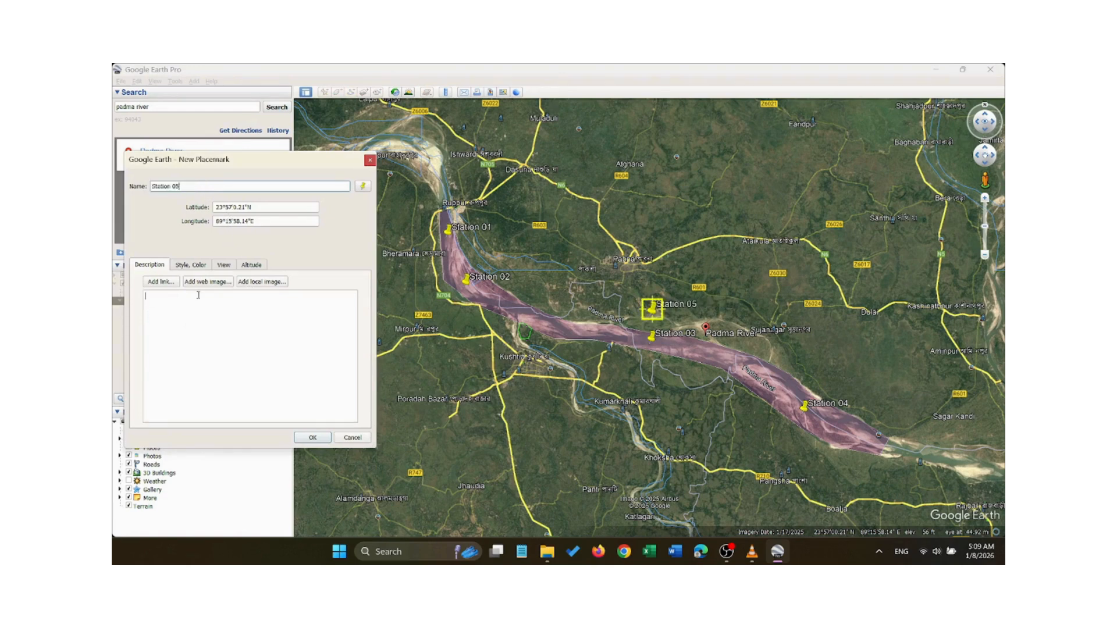
left_click(189, 305)
type("5")
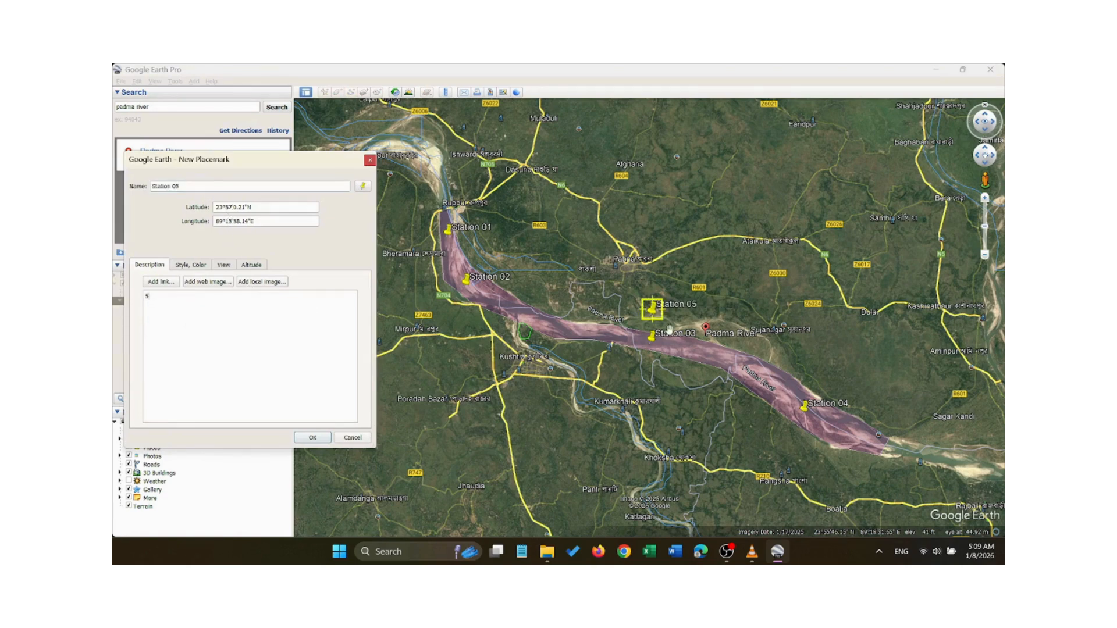
left_click_drag(653, 320, 864, 448)
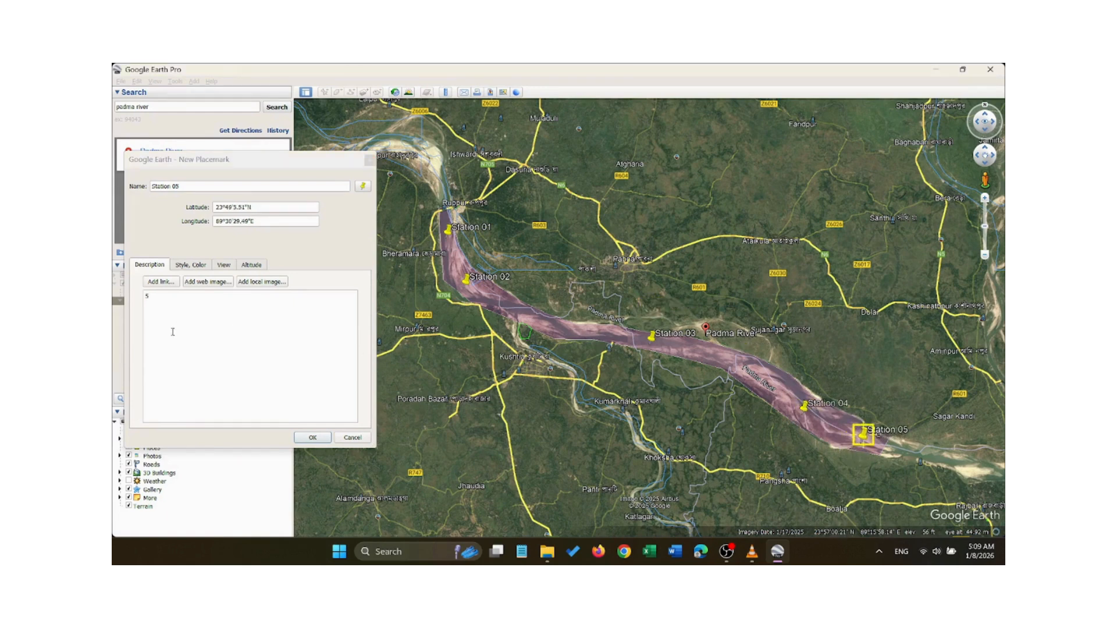
left_click(310, 439)
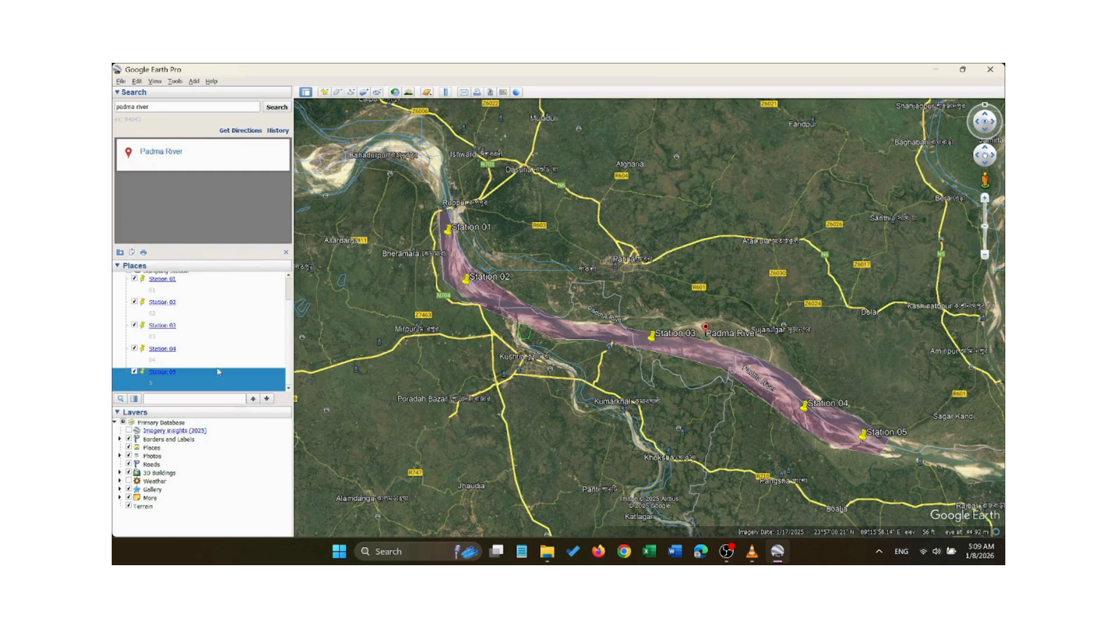
Save the Padma River polygon as a KML file named Padma River in the You Tube _GIS folder.
scroll(195, 347, "up", 3)
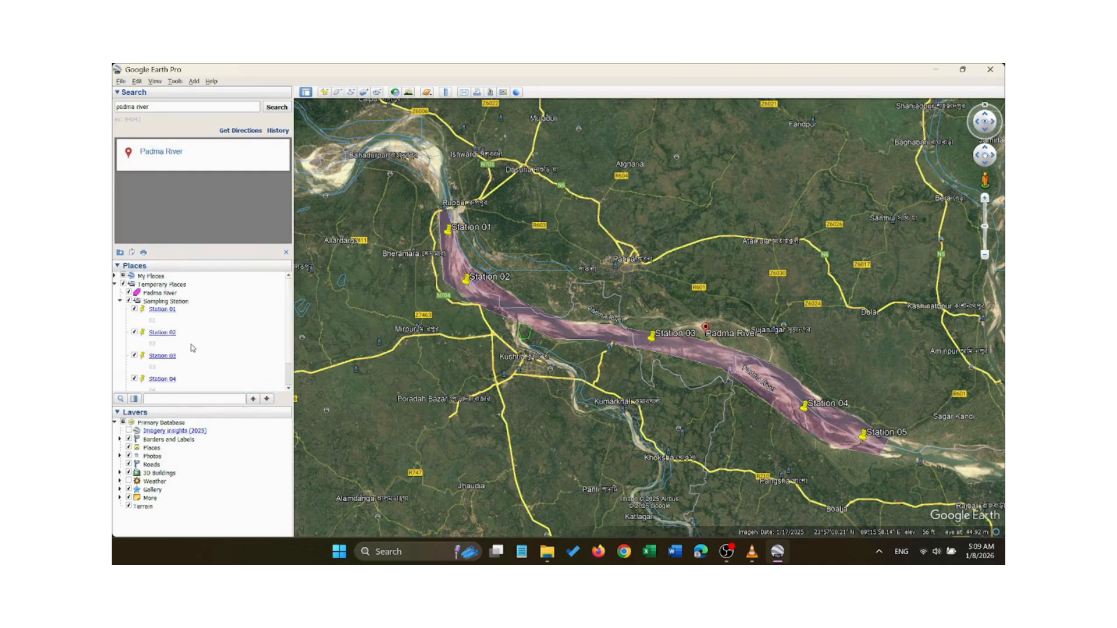
right_click(167, 294)
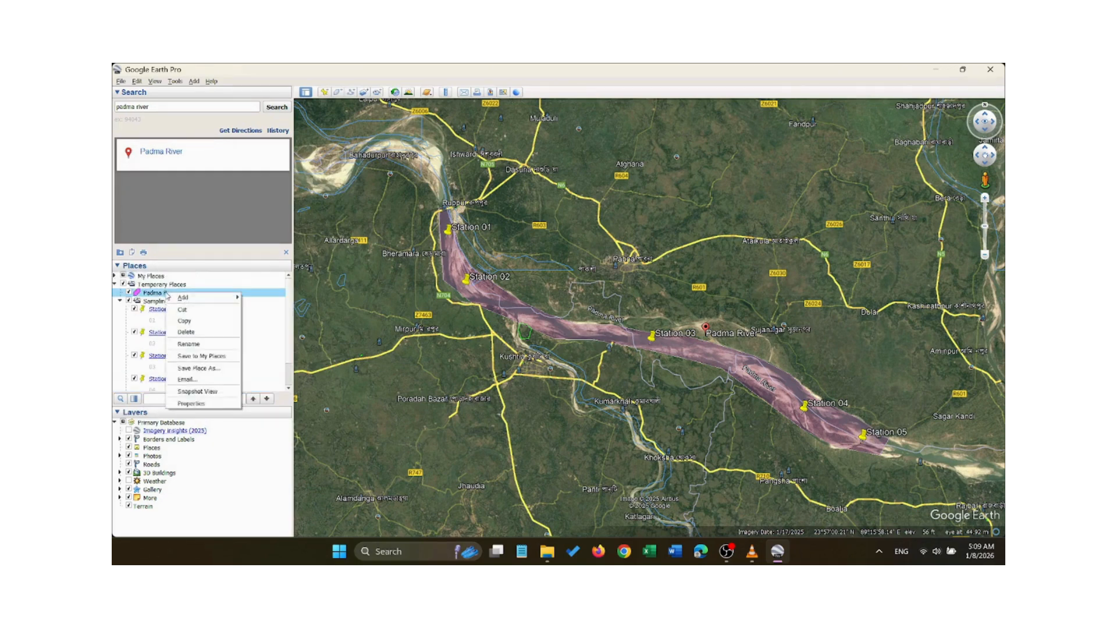
left_click(208, 368)
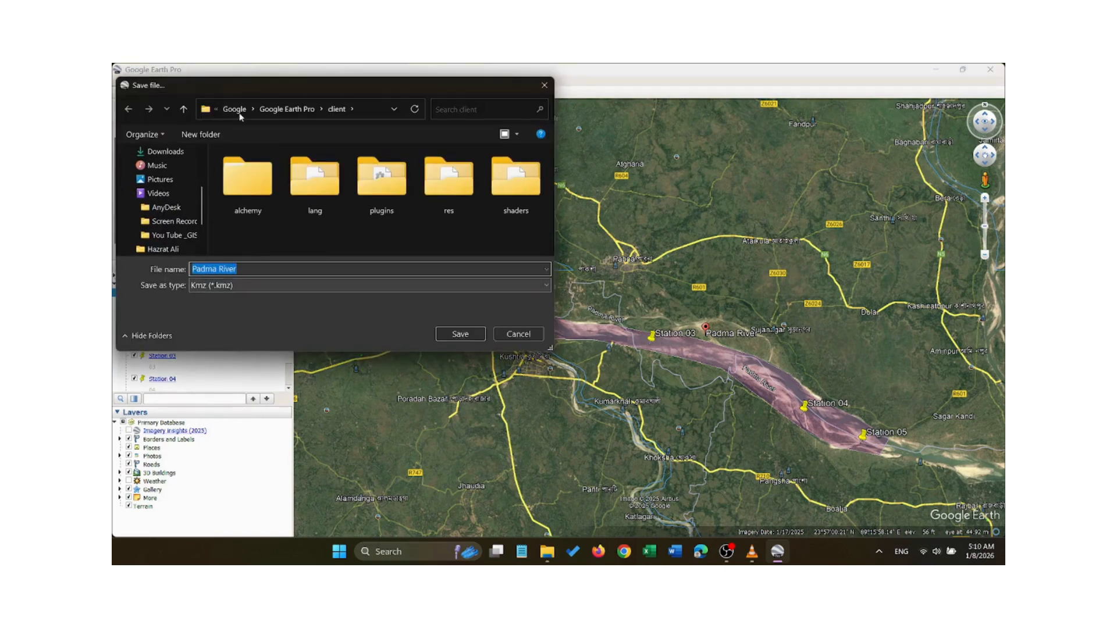
scroll(163, 198, "down", 2)
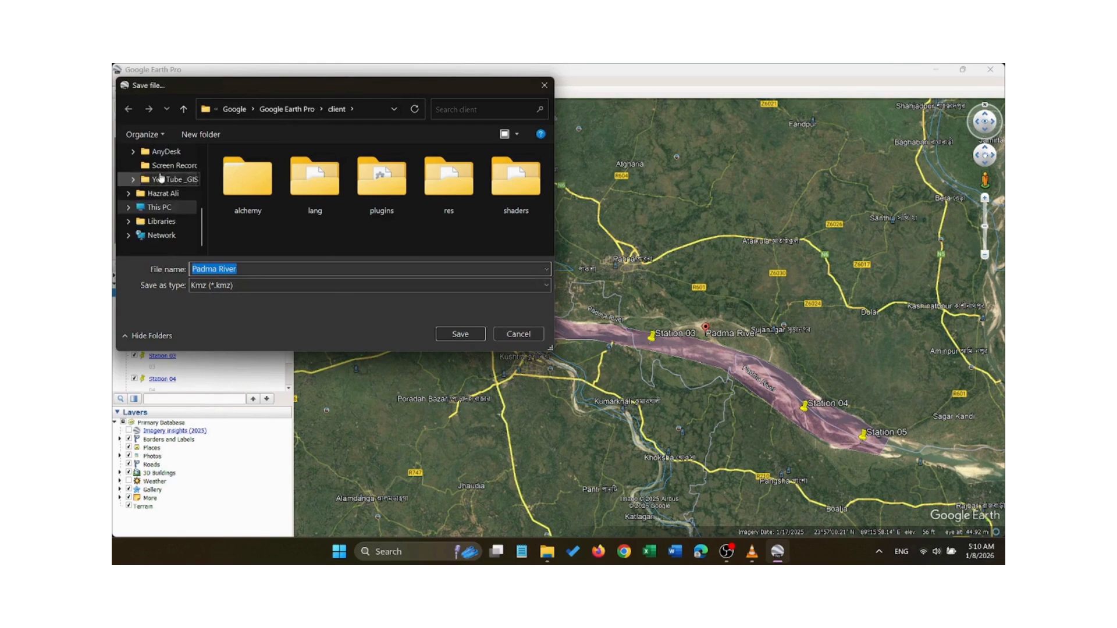
left_click(168, 181)
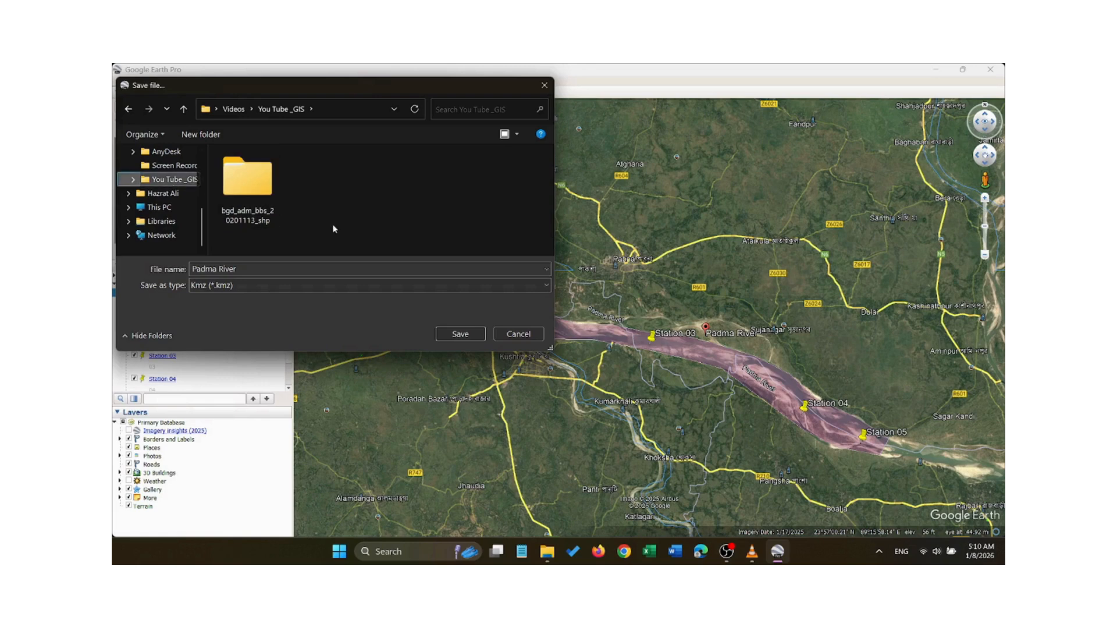
left_click(410, 285)
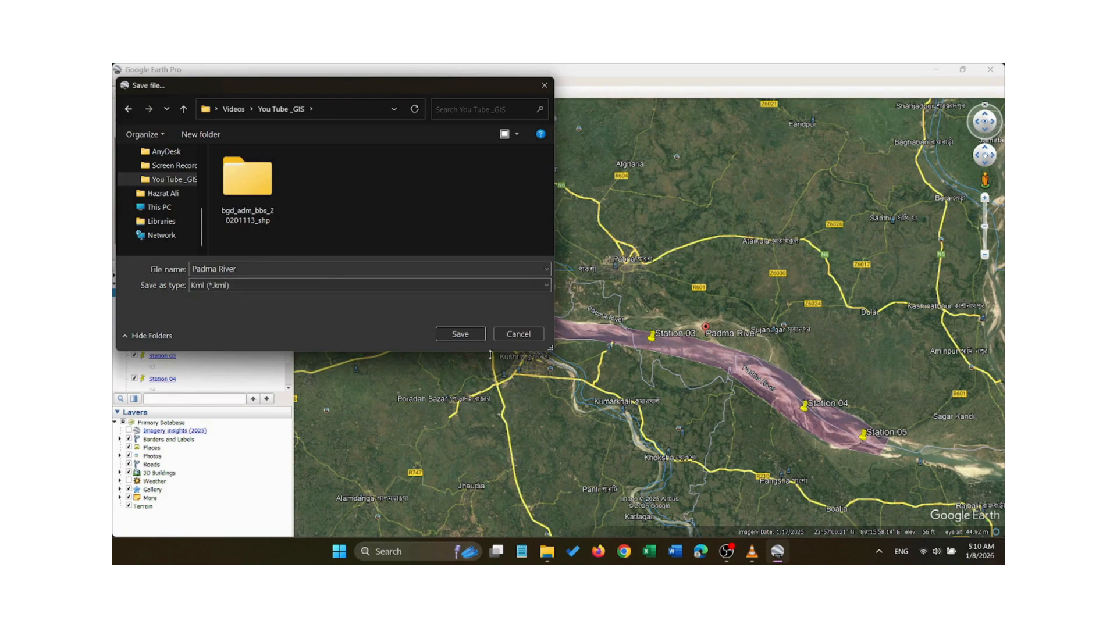
left_click(461, 334)
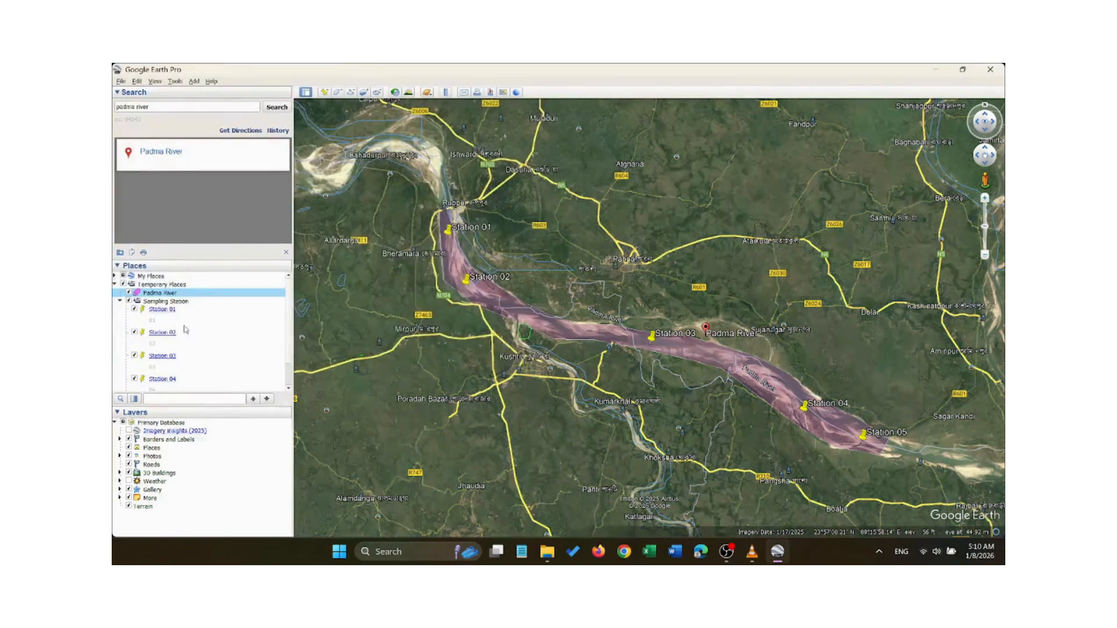
Save the Sampling Station folder as a KML file named Sampling Station in the You Tube _GIS folder.
right_click(184, 303)
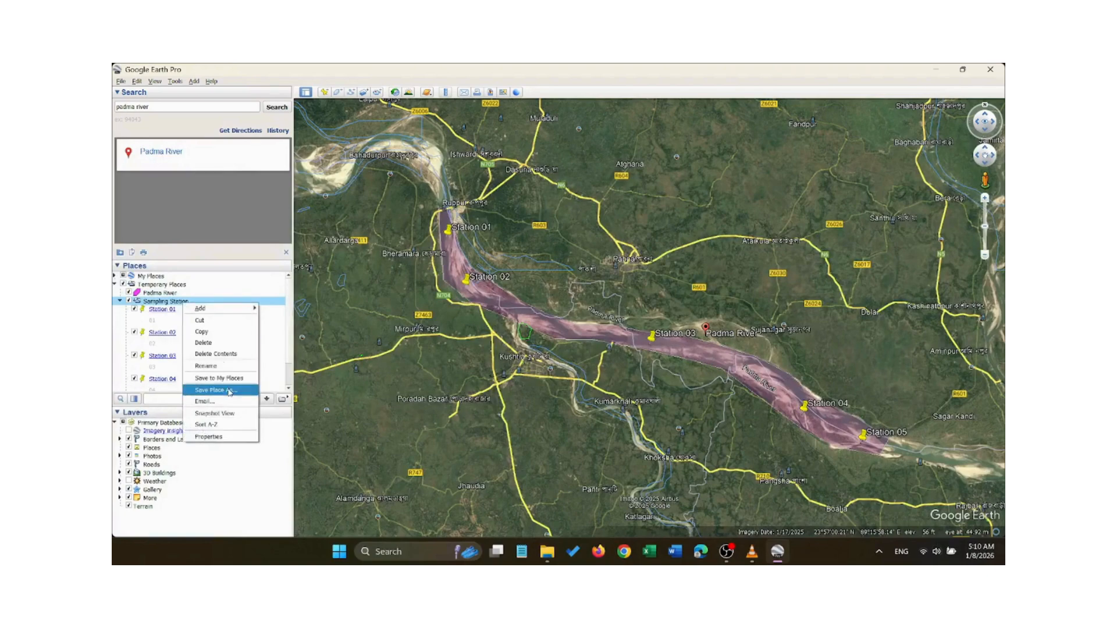
left_click(229, 391)
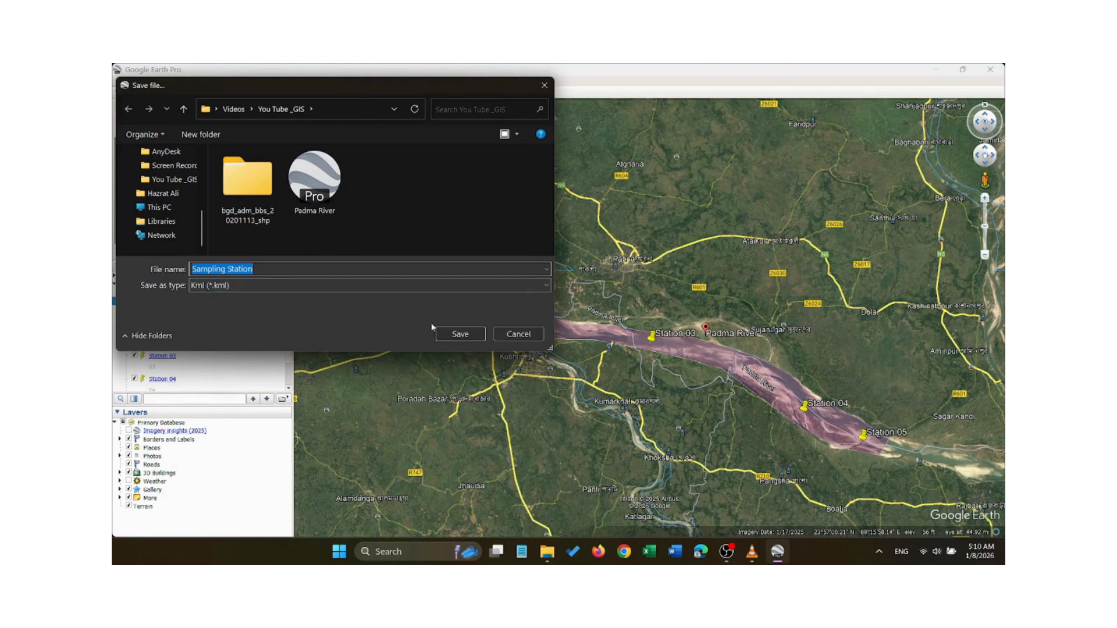
left_click(460, 335)
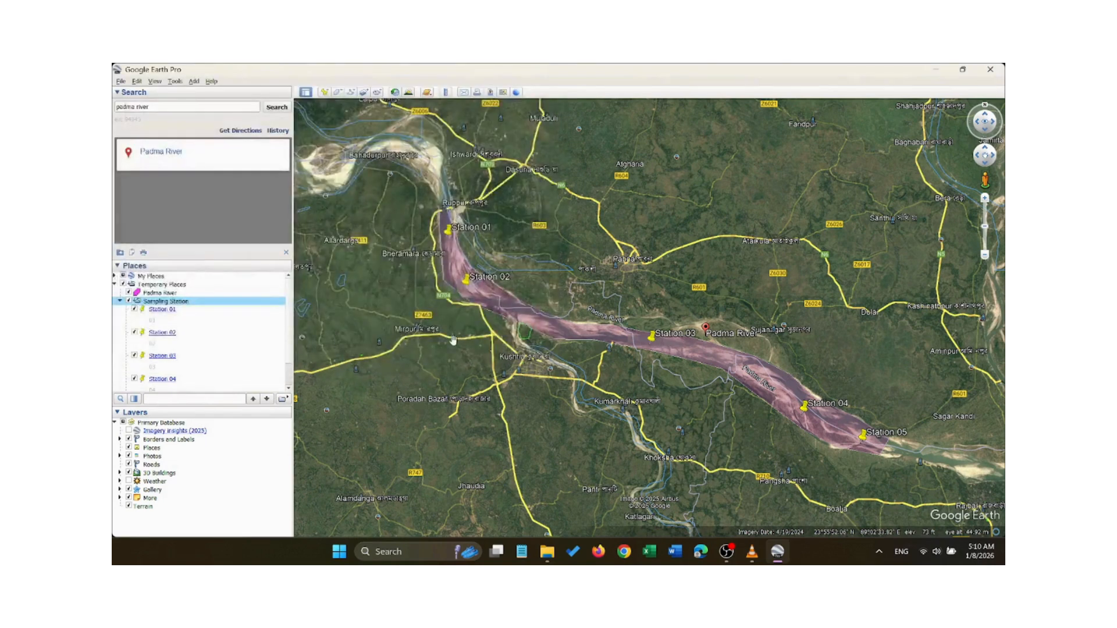
Close Google Earth Pro, saving the temporary places to My Places, and clear the recorder window off the desktop.
left_click(989, 76)
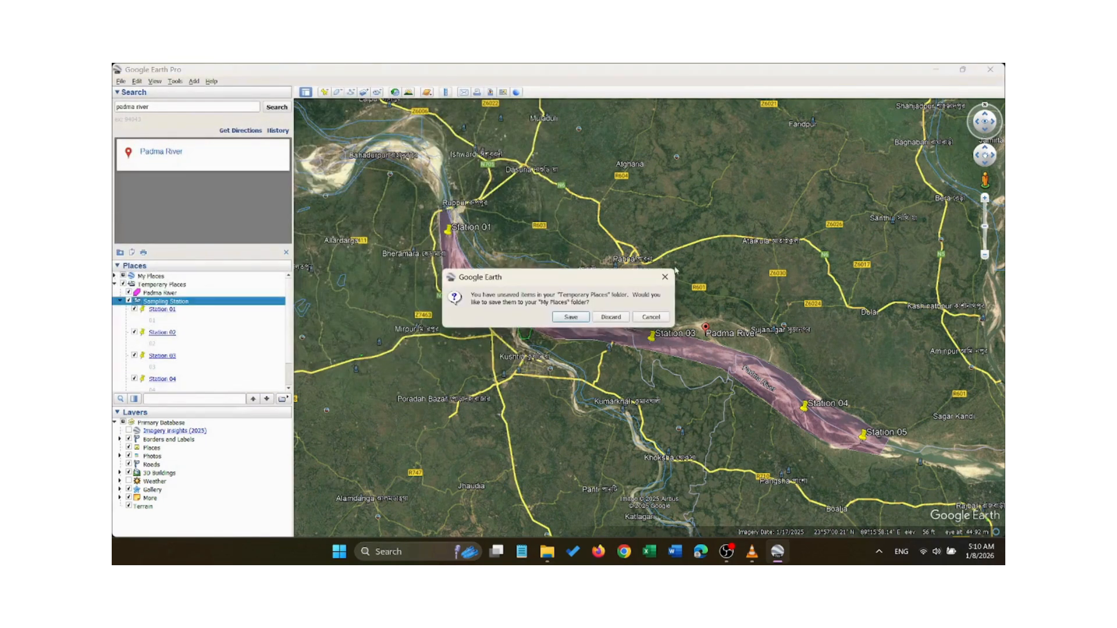
left_click(567, 319)
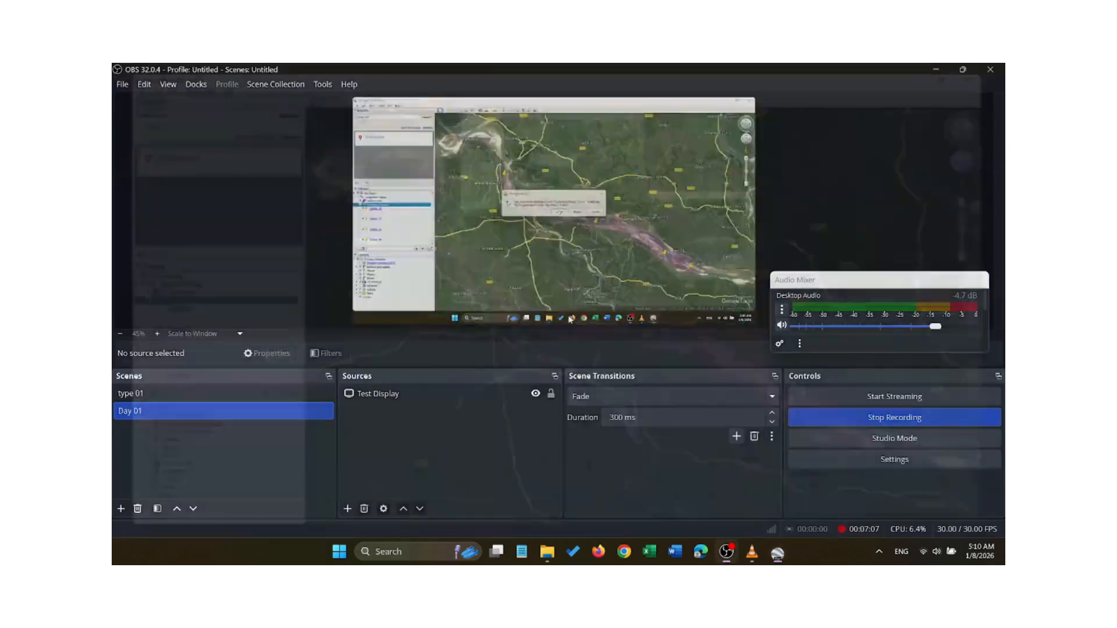
left_click(936, 70)
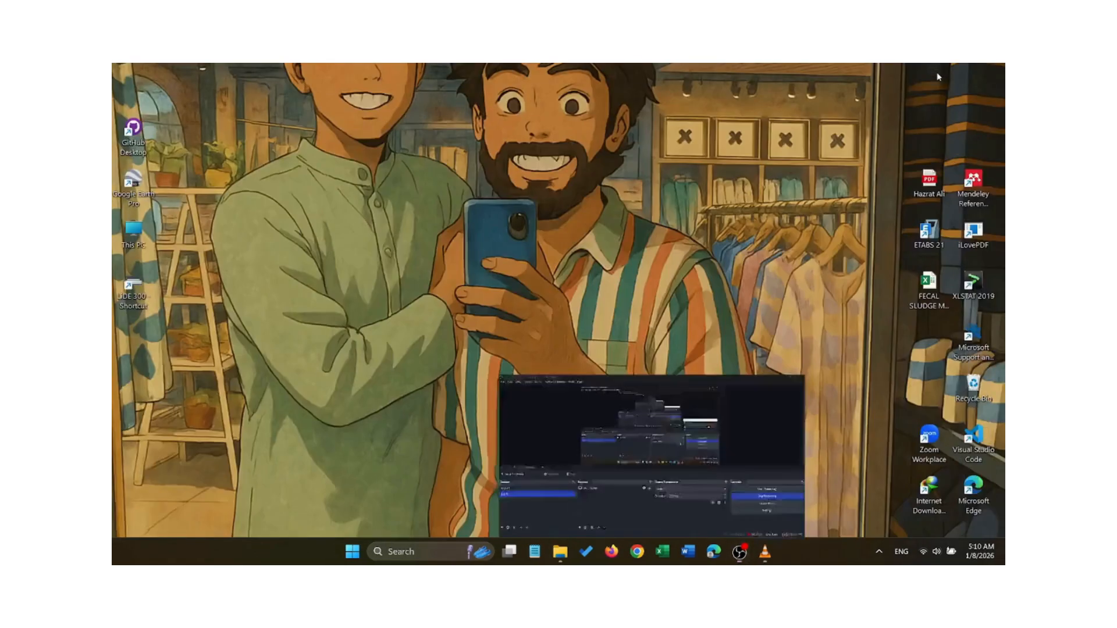
Launch ArcMap 10.7.1.
key("super")
type("arcMap 10.7.1")
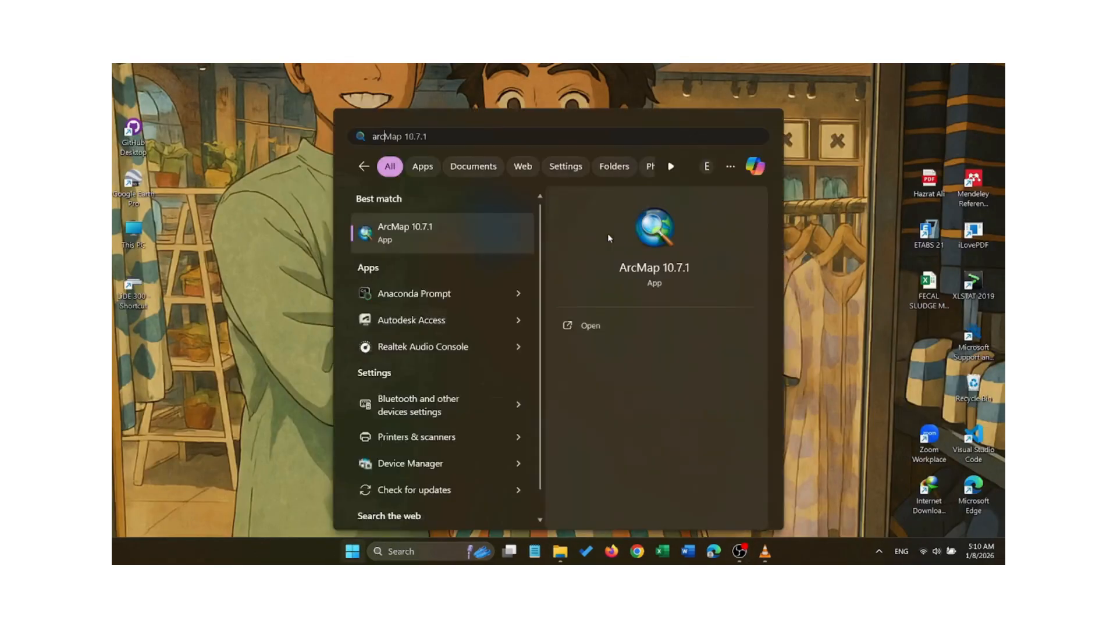
key("Return")
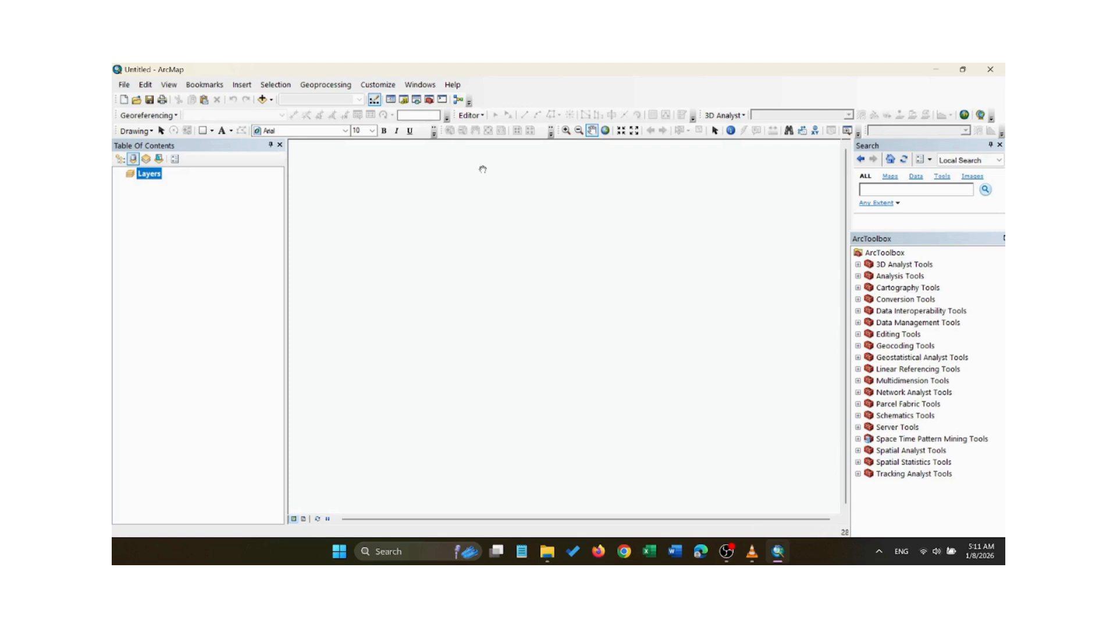
Open the KML To Layer conversion tool and set Sampling Station.kml from the You Tube _GIS folder as its input.
left_click(919, 301)
double_click(920, 301)
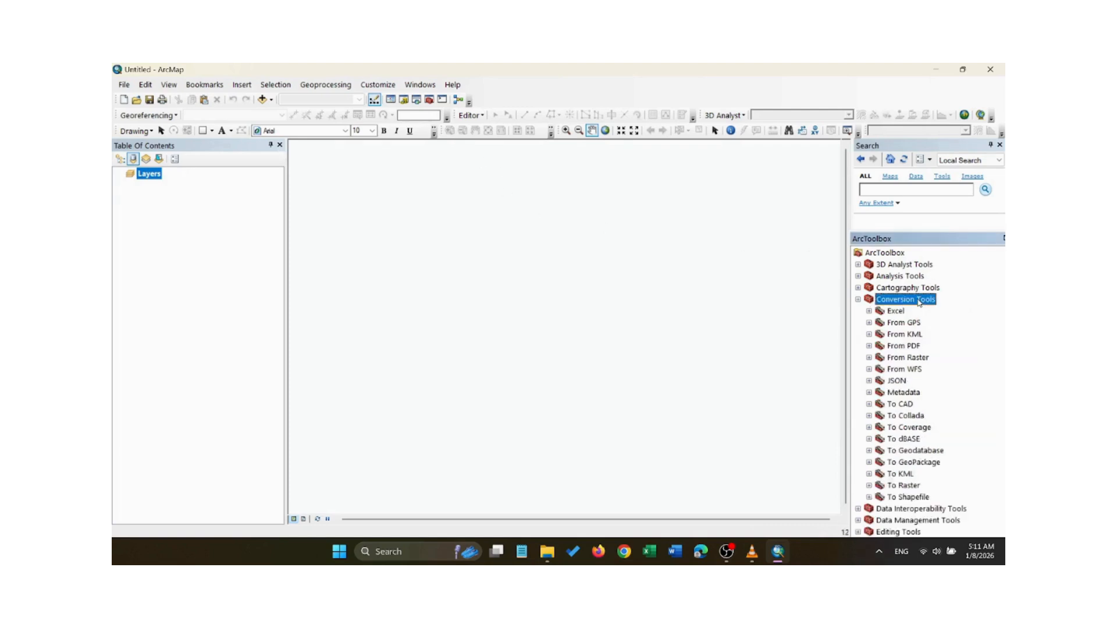
double_click(913, 337)
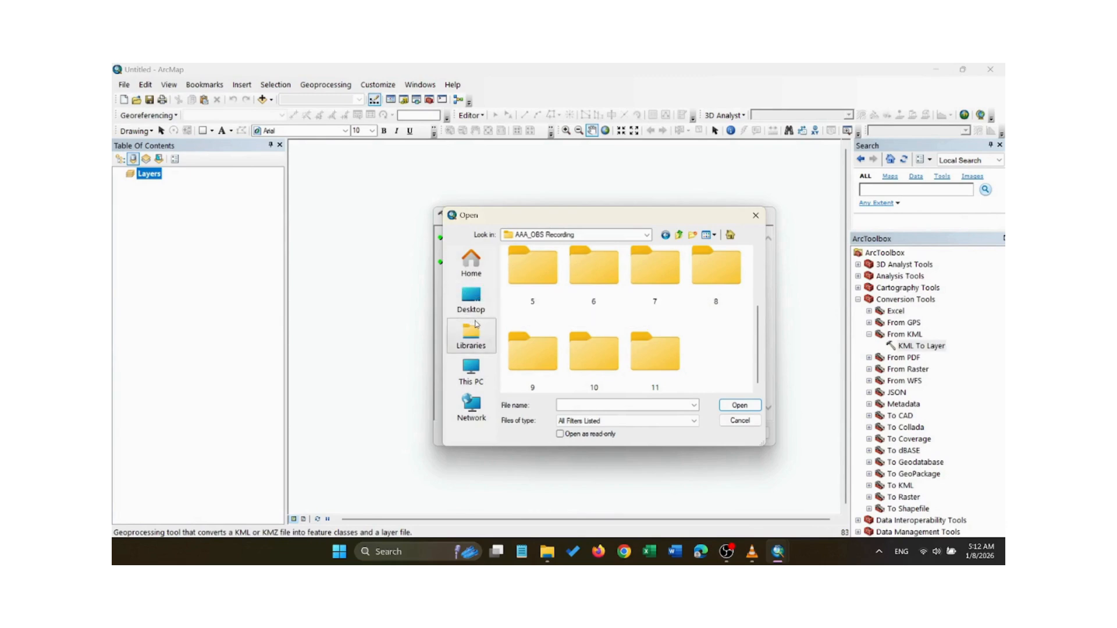
left_click(472, 309)
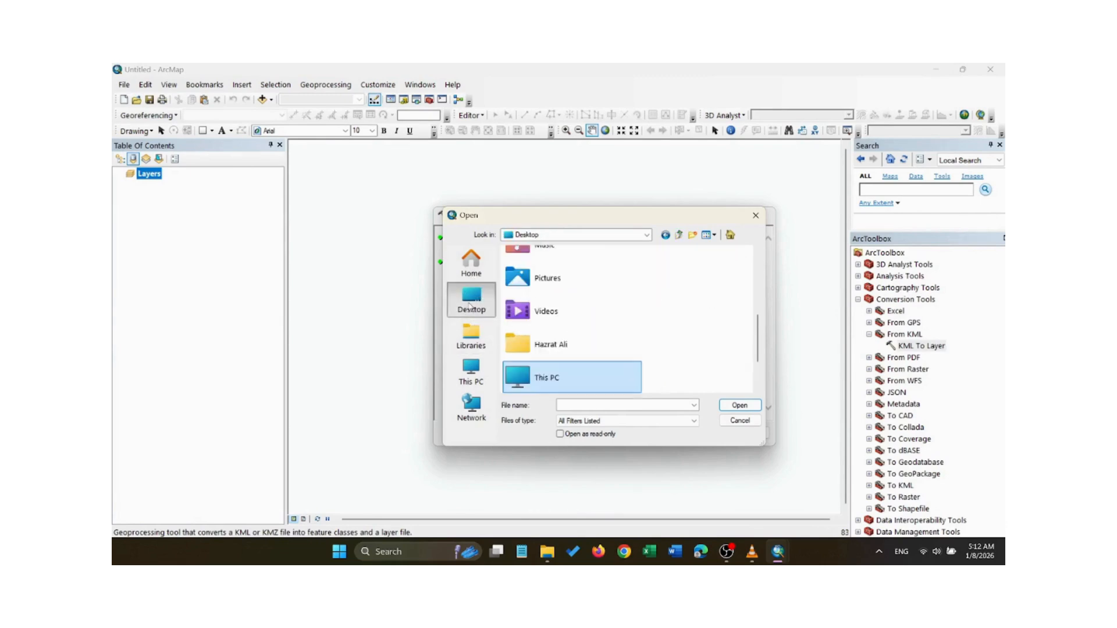
double_click(557, 318)
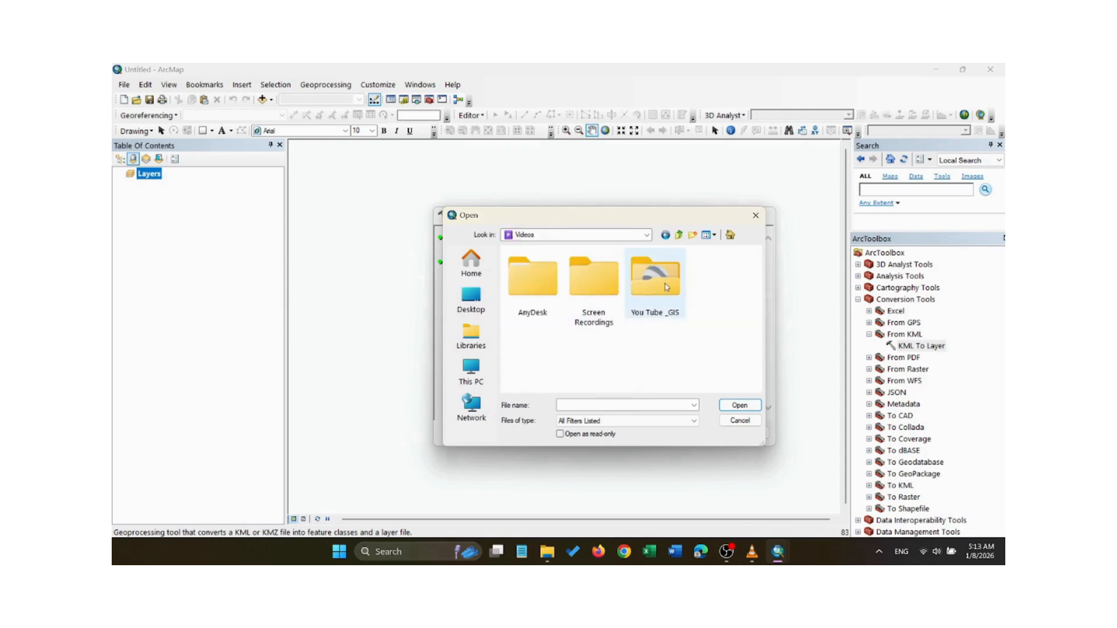
double_click(634, 294)
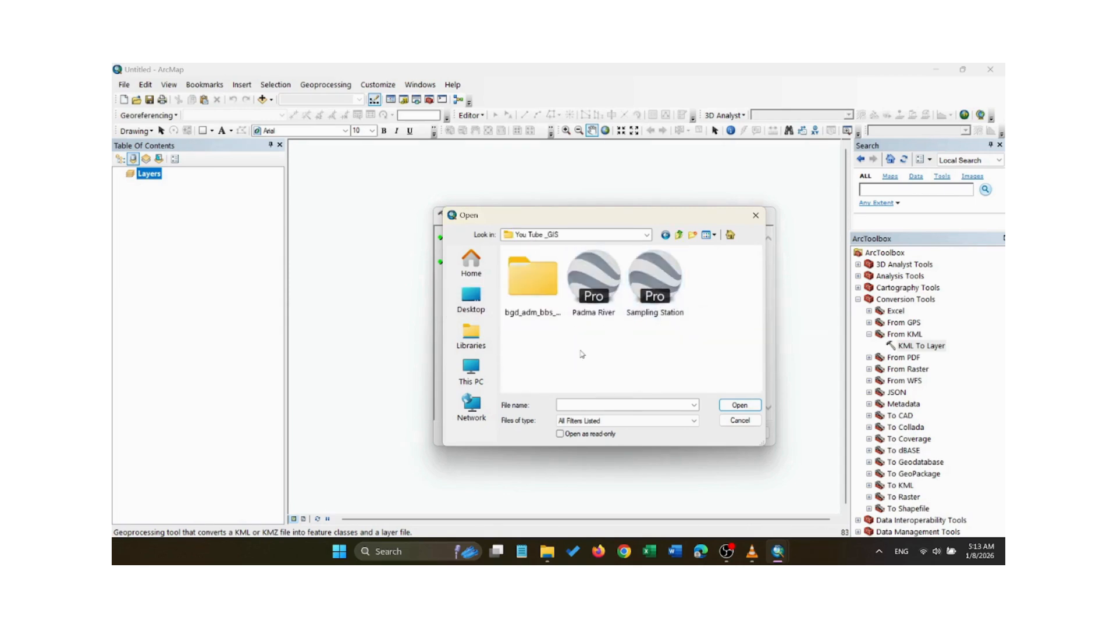
left_click(589, 268)
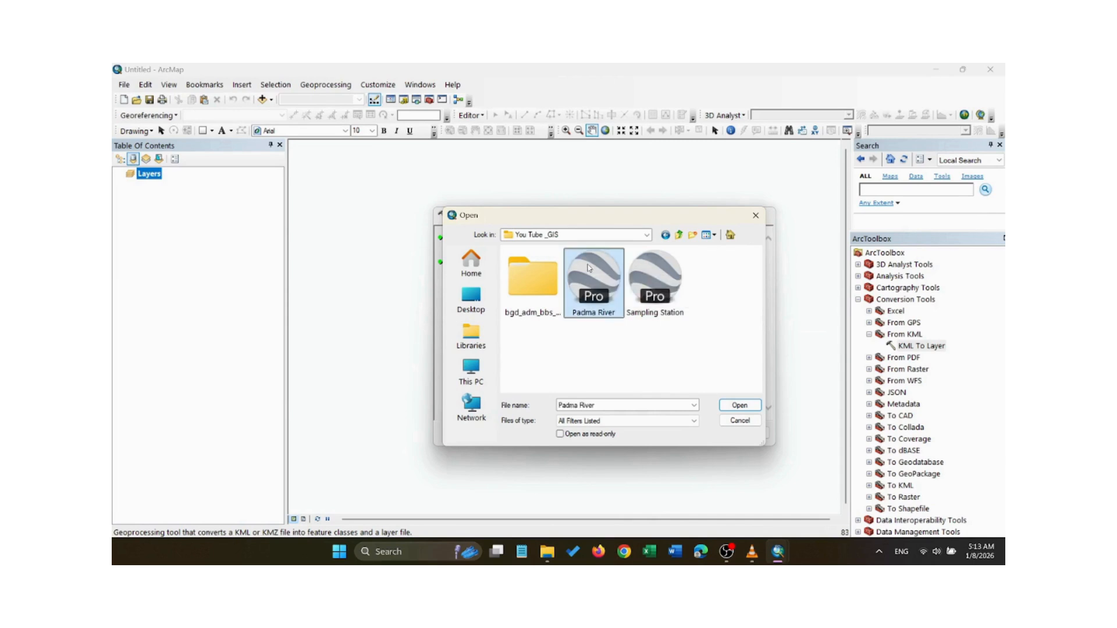
left_click(644, 272)
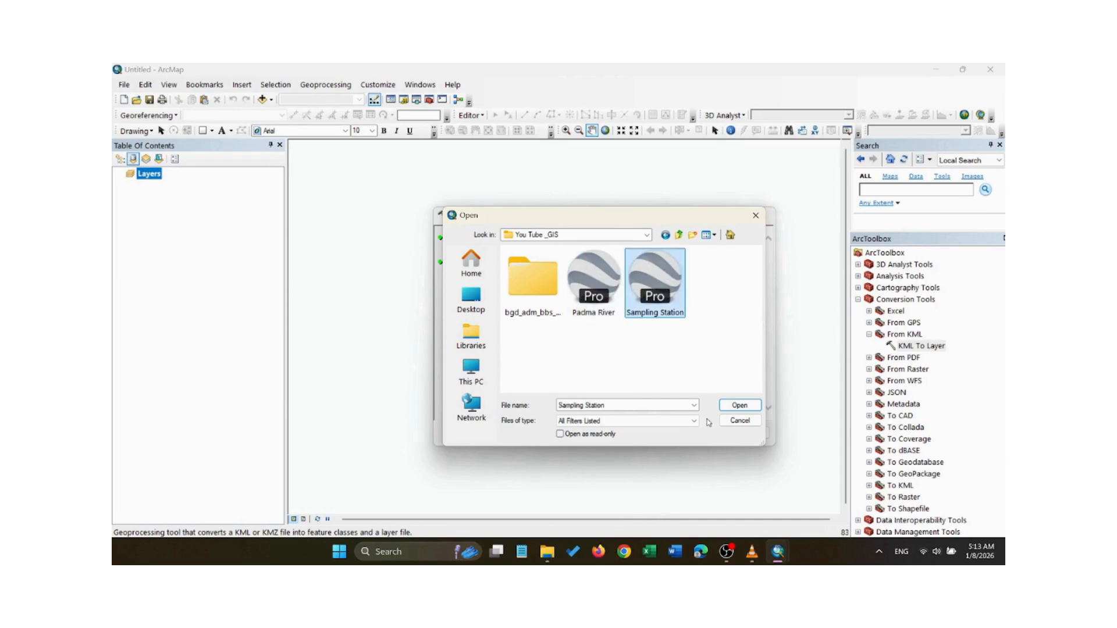
left_click(740, 406)
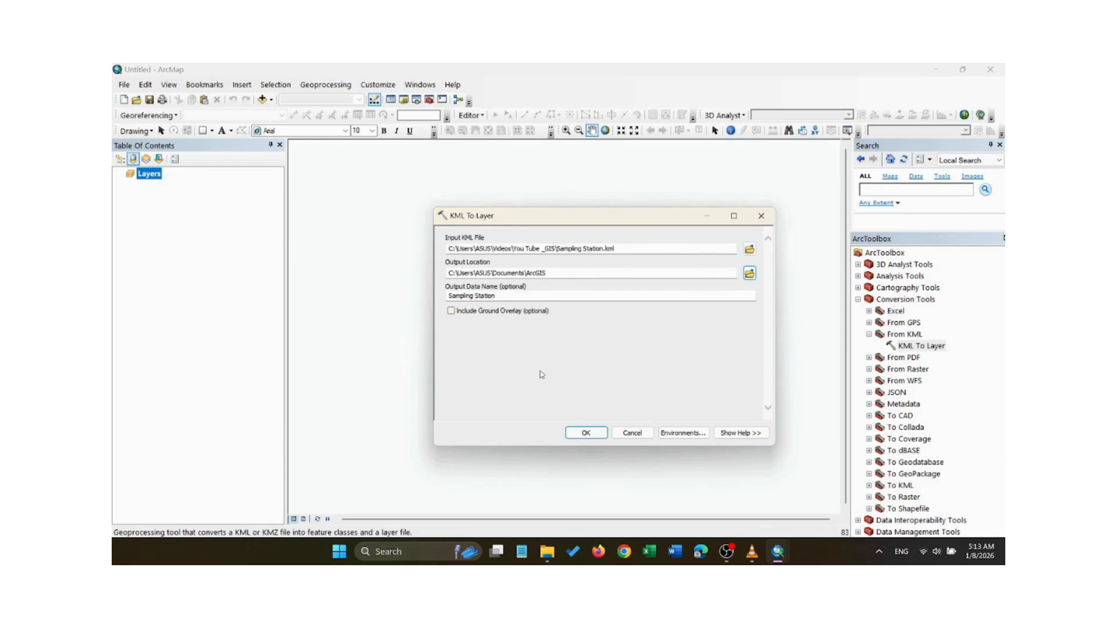
Include the ground overlay and run the KML To Layer conversion with the output data name Sampling Station.
left_click(450, 311)
left_click(548, 298)
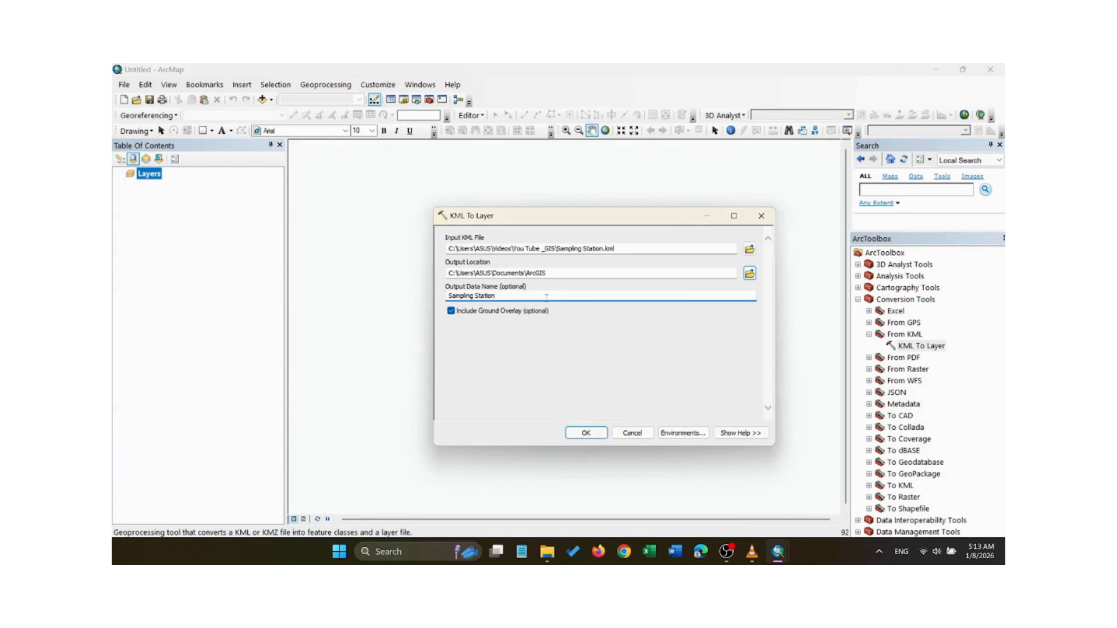
left_click(586, 433)
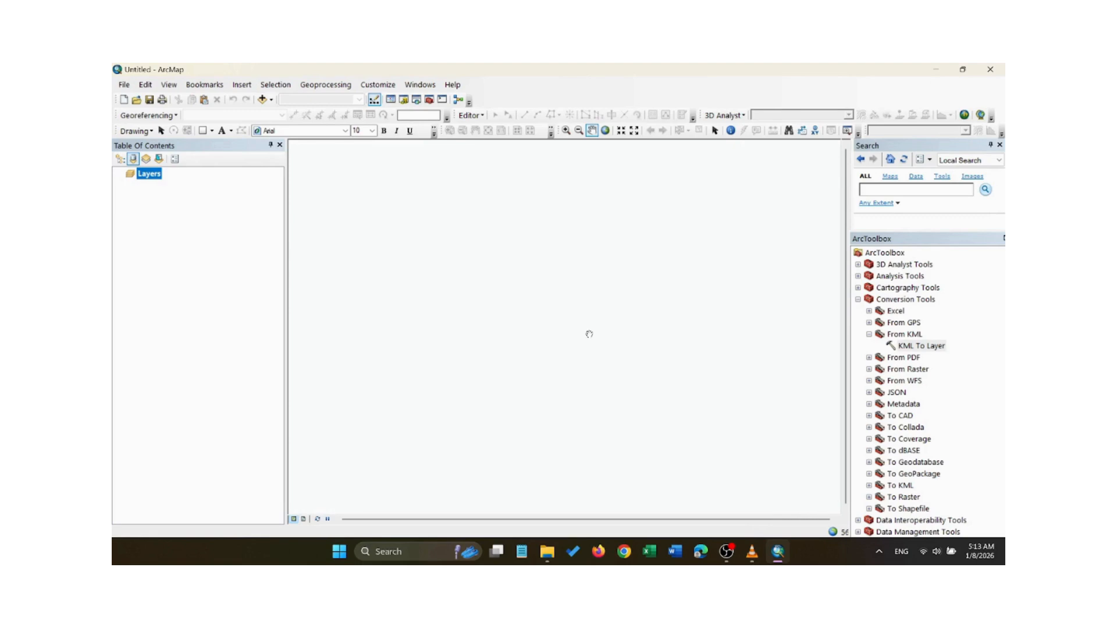
scroll(686, 277, "down", 1)
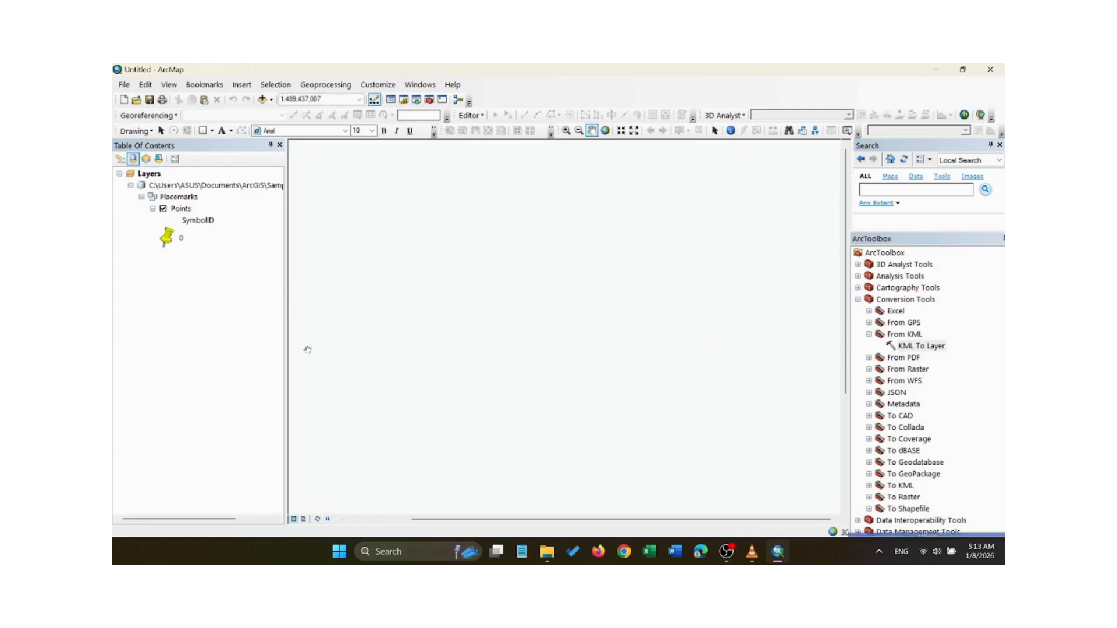
Zoom the map to the extent of the Points layer, at a scale of 1:300,000.
right_click(183, 209)
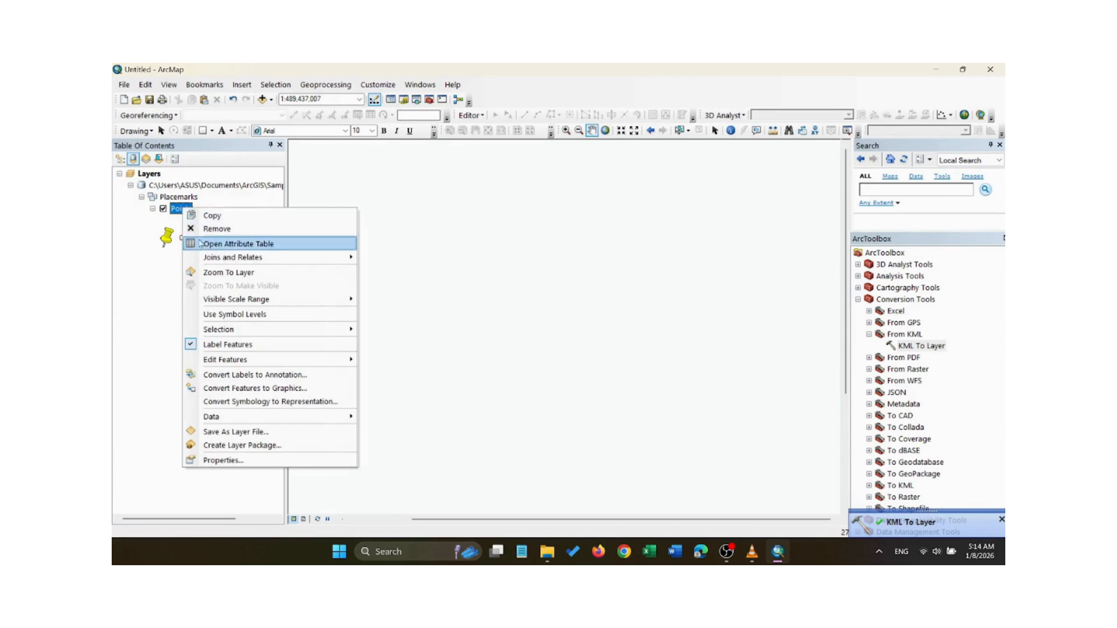
left_click(215, 272)
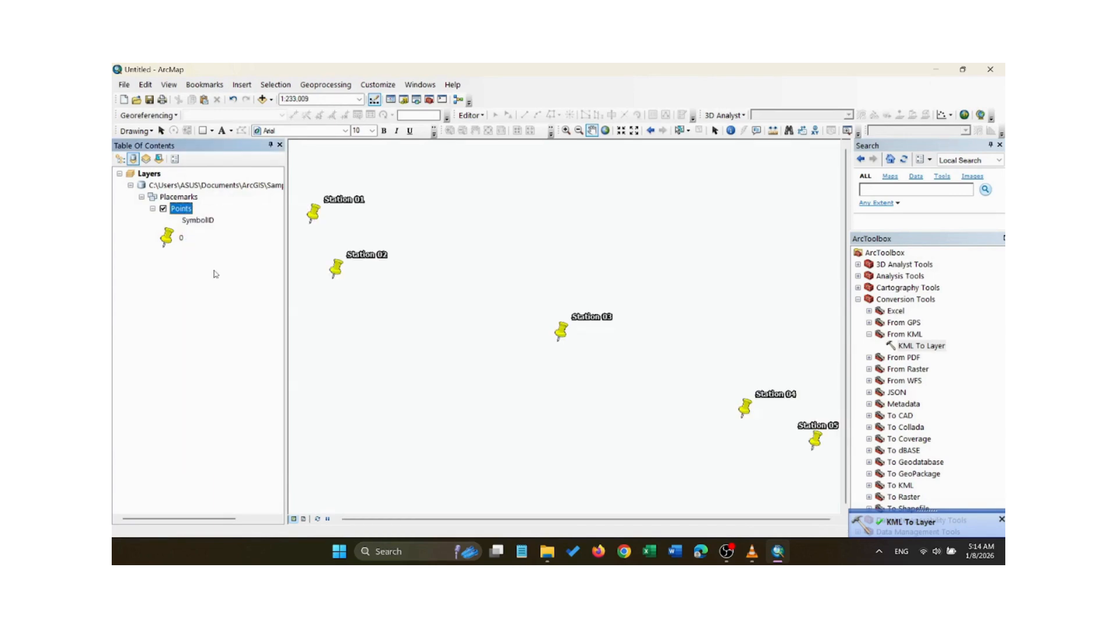
scroll(610, 334, "up", 2)
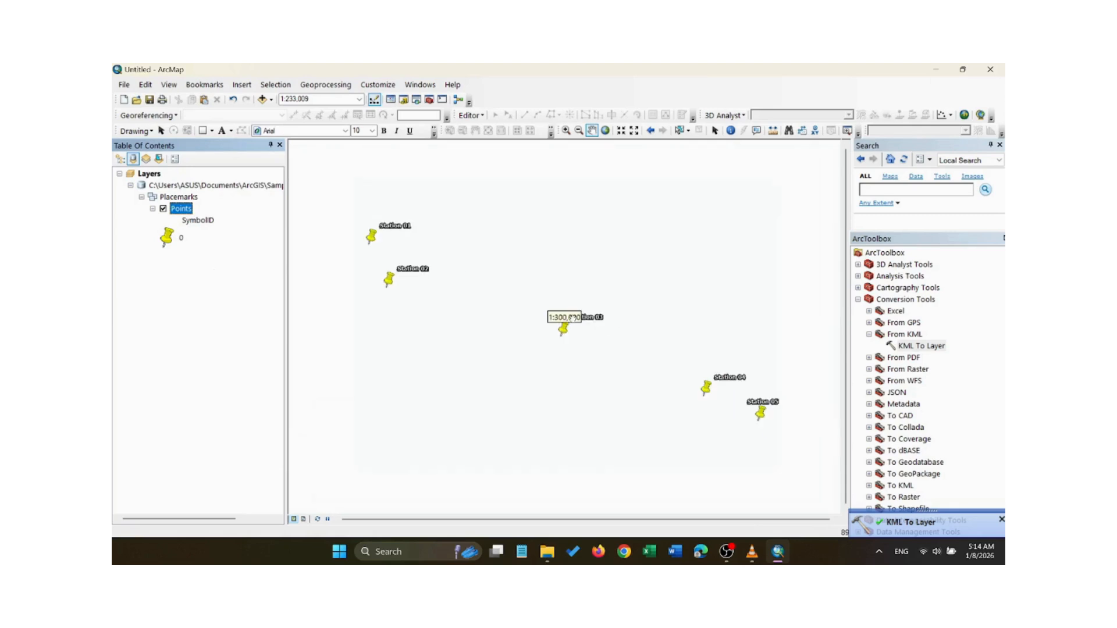
Export all features of the Points layer to Sampling station _lec 03.shp in the You Tube Class folder and add it to the map.
right_click(185, 208)
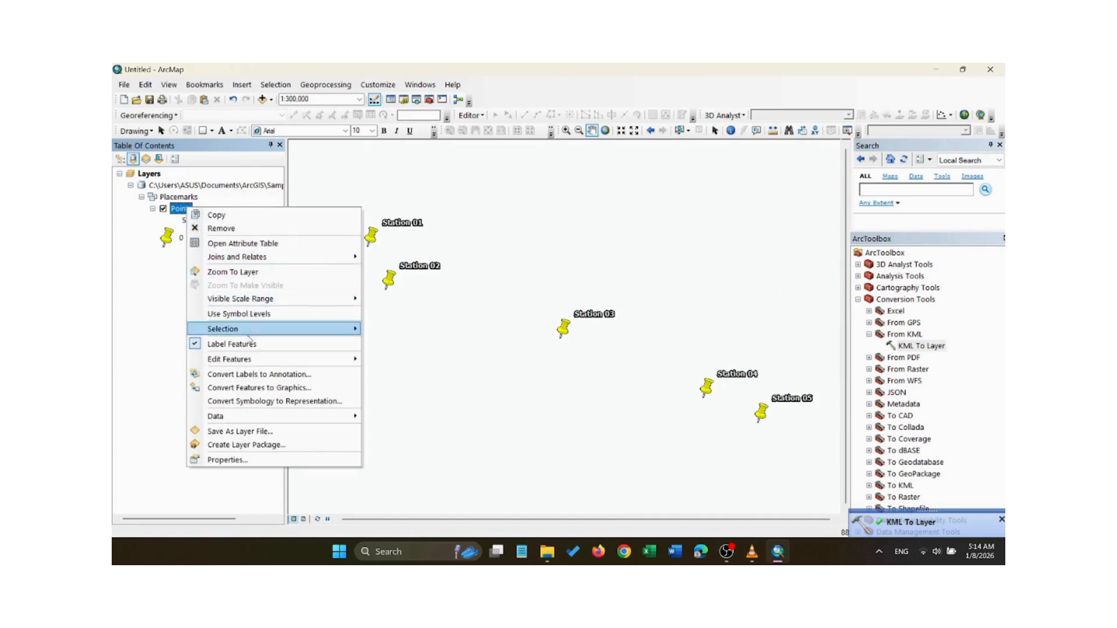
mouse_move(244, 419)
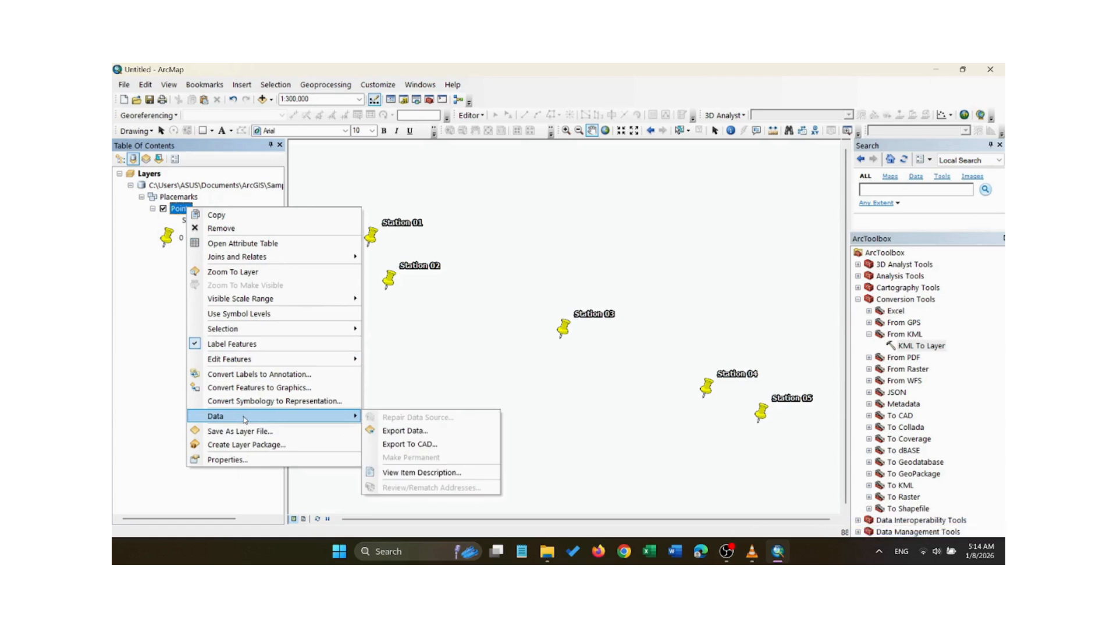
left_click(420, 431)
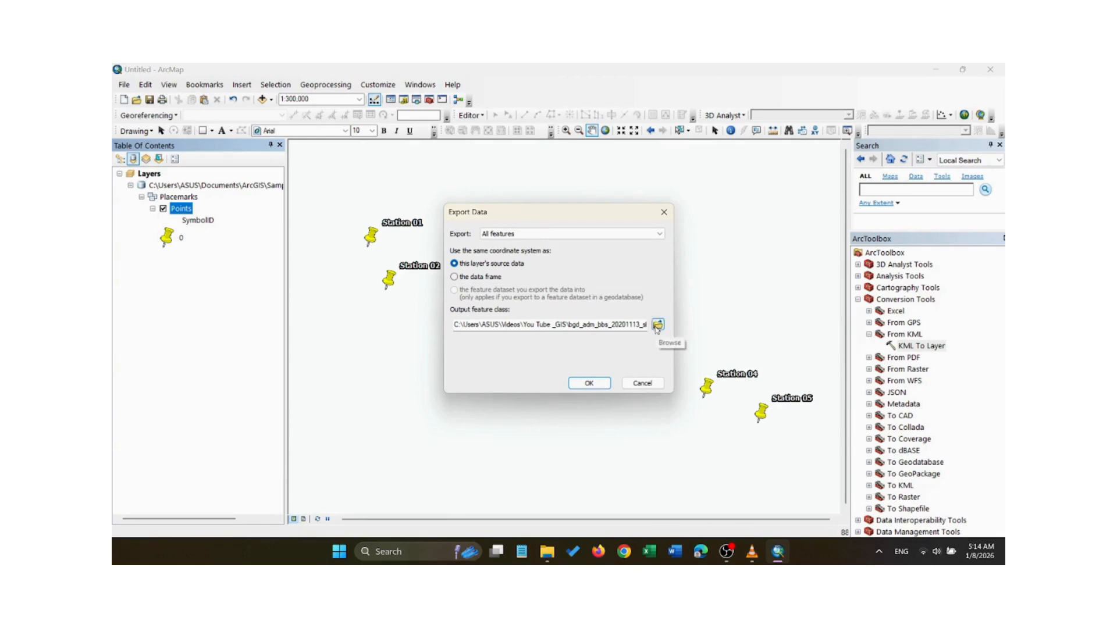
left_click(634, 325)
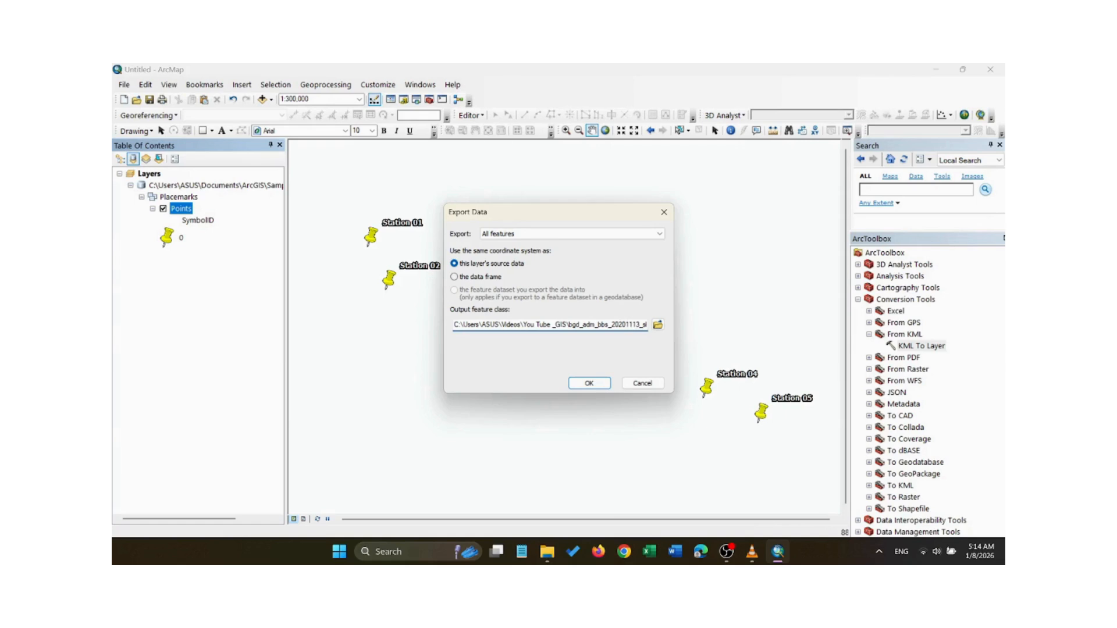
key("Right")
key("Right")
key("Right")
key("Right")
key("Right")
key("Right")
key("Right")
key("Right")
key("Right")
key("Right")
key("Right")
key("Right")
key("Right")
key("Right")
key("Right")
key("Right")
key("Right")
key("Right")
key("Right")
key("Right")
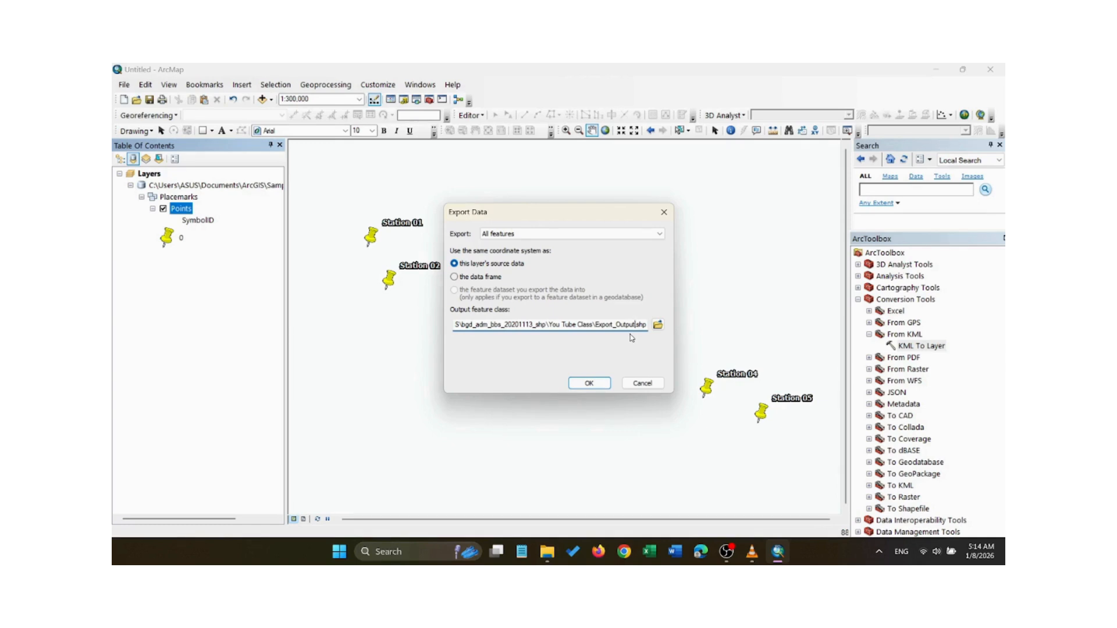
key("BackSpace")
key("BackSpace")
key("BackSpace")
key("BackSpace")
key("BackSpace")
key("BackSpace")
key("BackSpace")
key("BackSpace")
key("BackSpace")
key("BackSpace")
key("BackSpace")
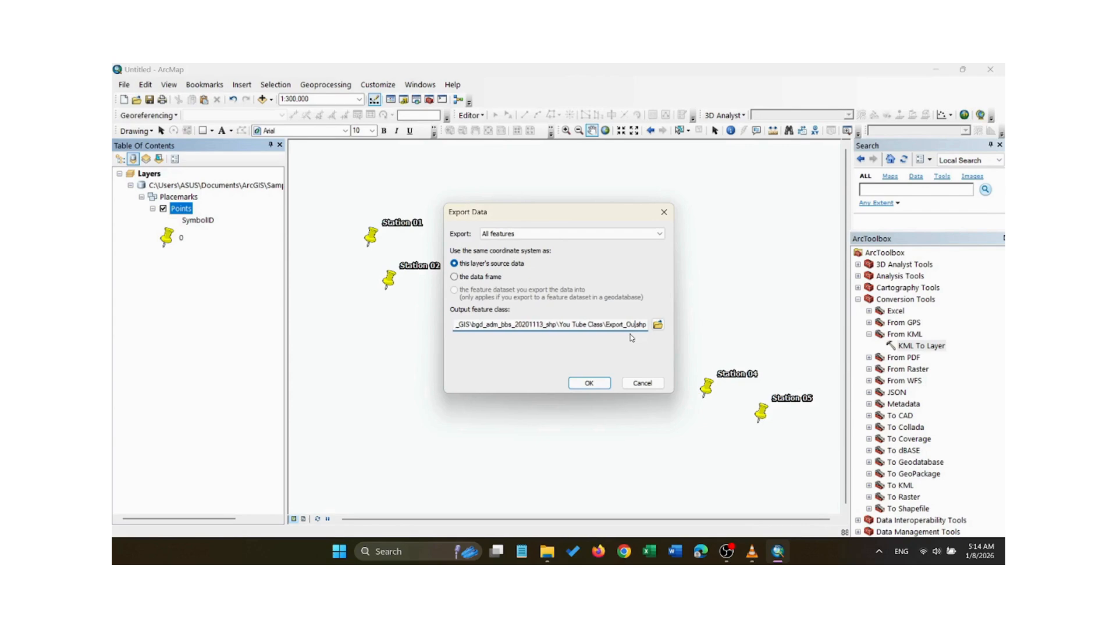
key("BackSpace")
key("BackSpace")
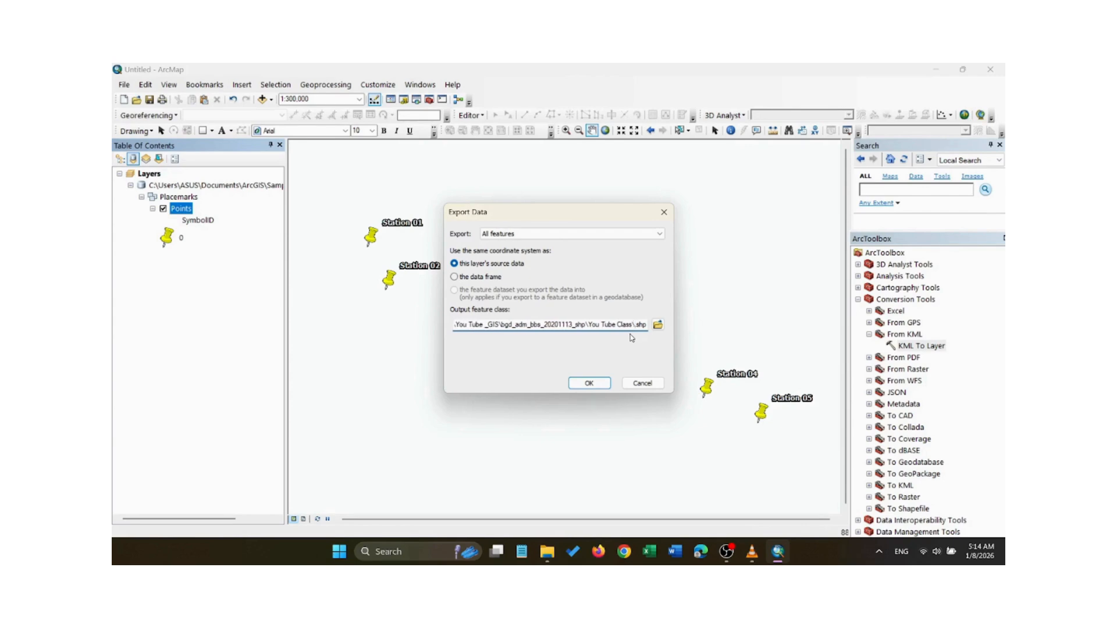
type("Lec")
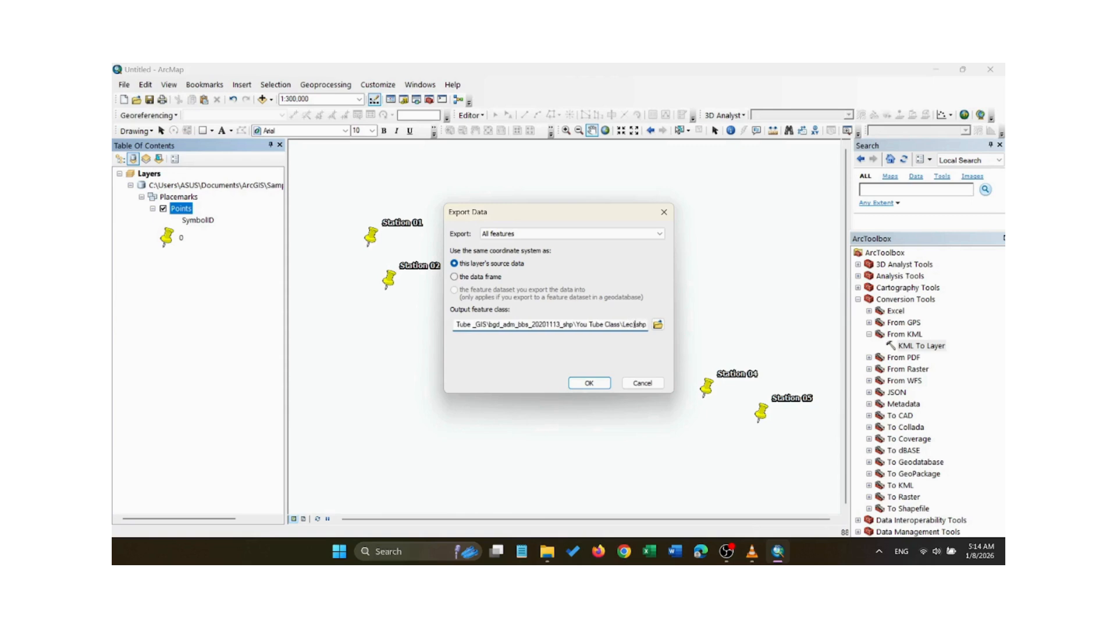
key("BackSpace")
key("BackSpace")
key("BackSpace")
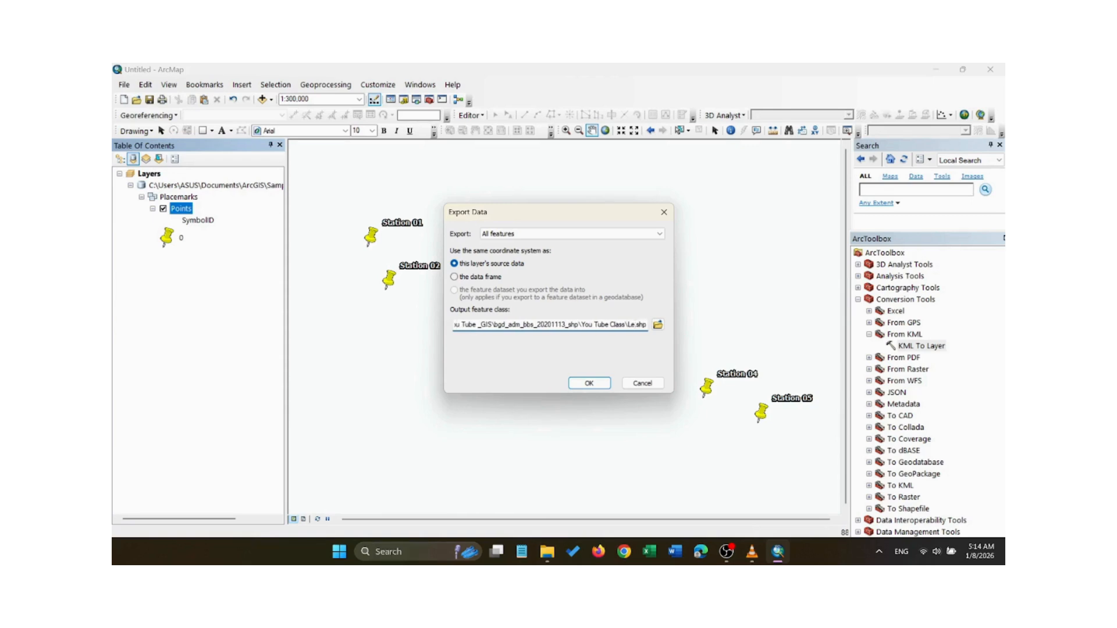
key("BackSpace")
key("BackSpace")
type("Sampling")
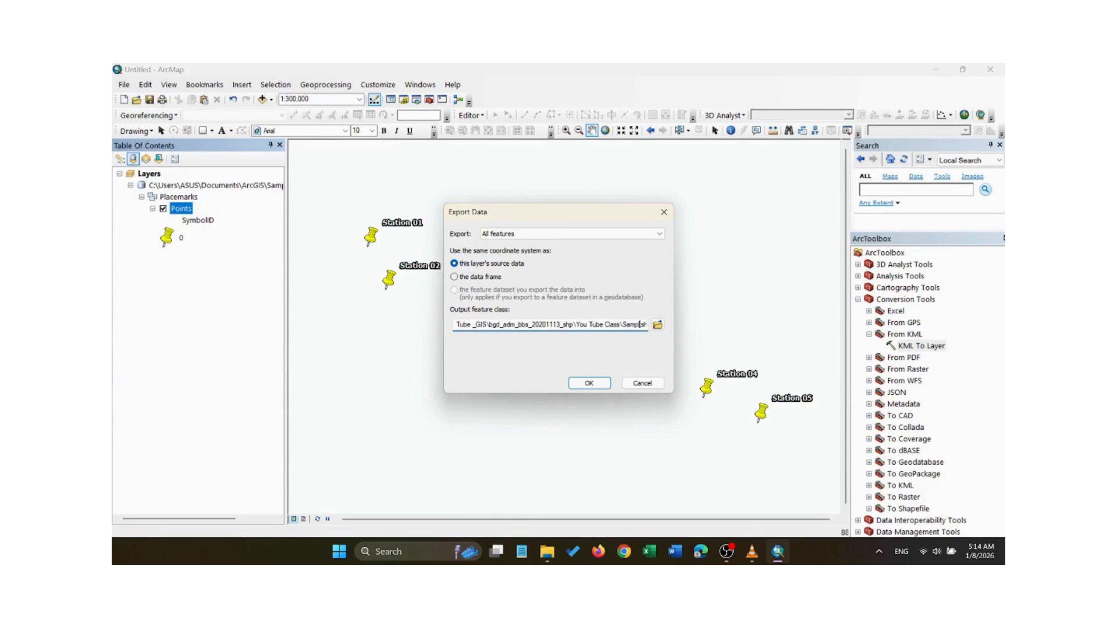
type(" stat")
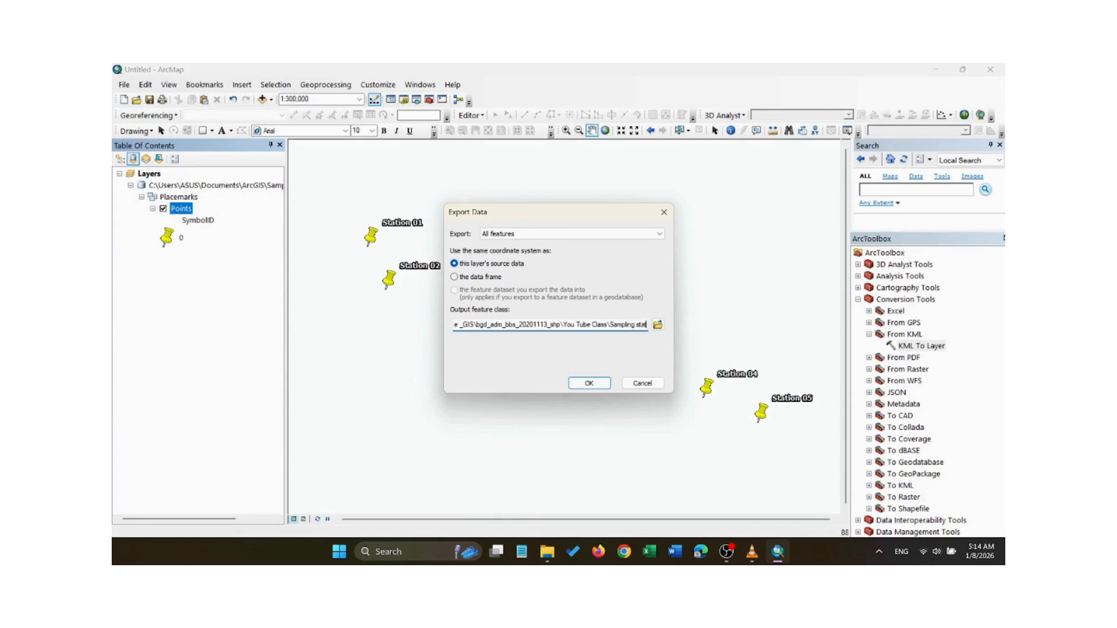
type("ion _")
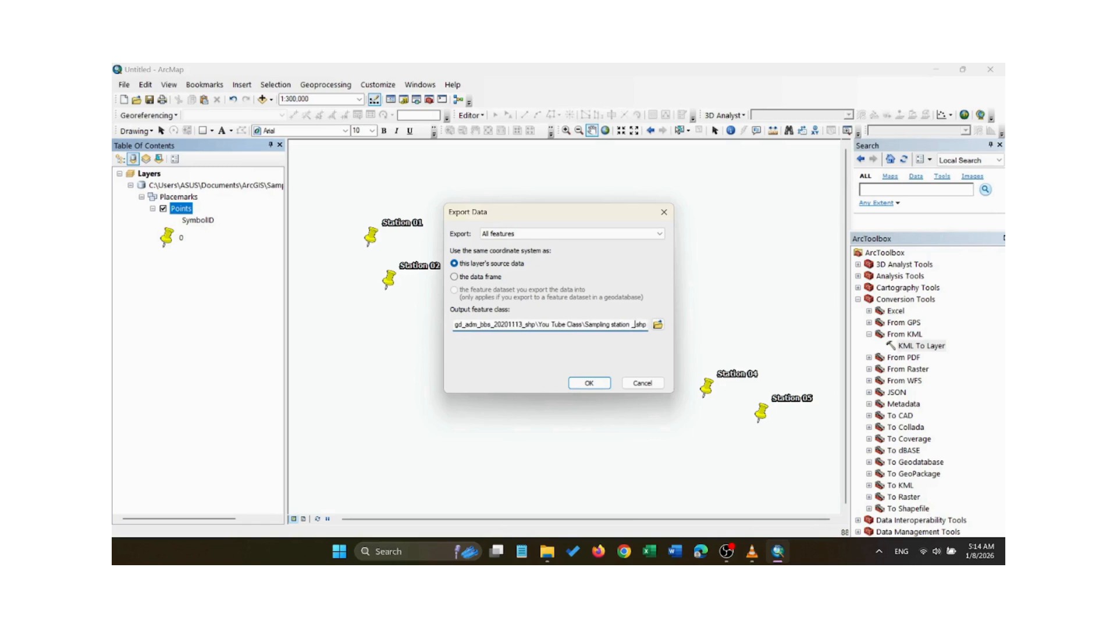
type("lec 01")
key("BackSpace")
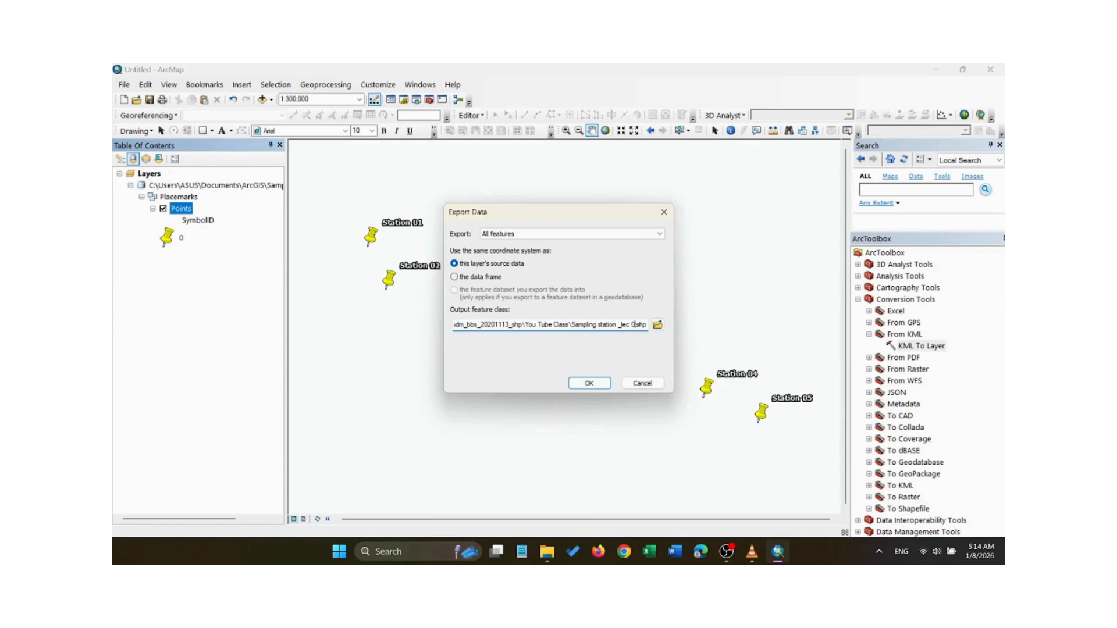
type("3")
left_click(588, 383)
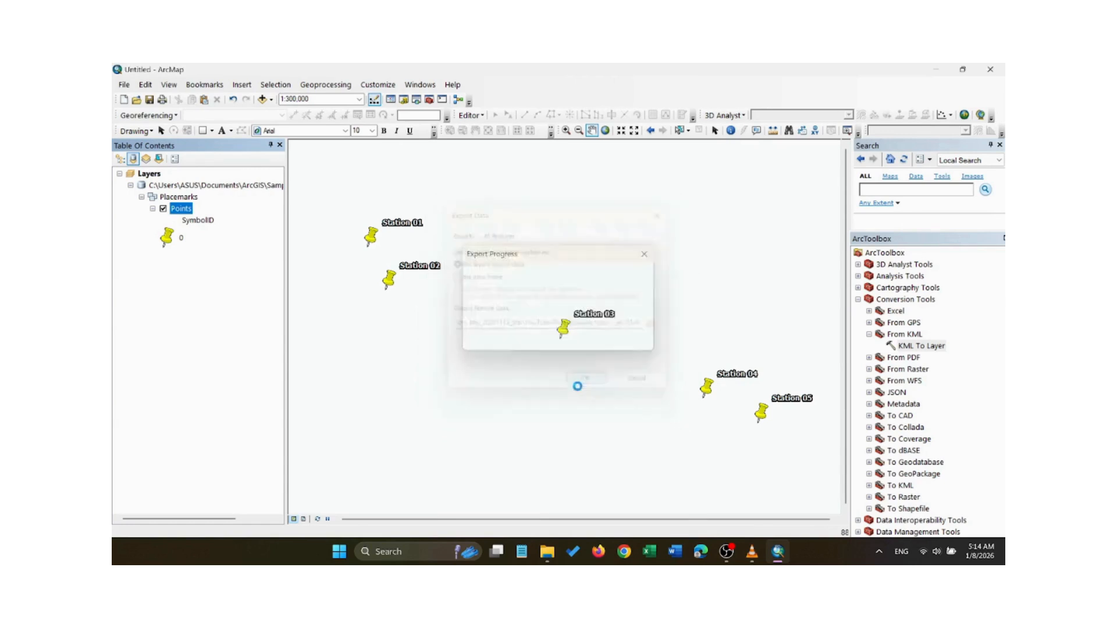
left_click(579, 348)
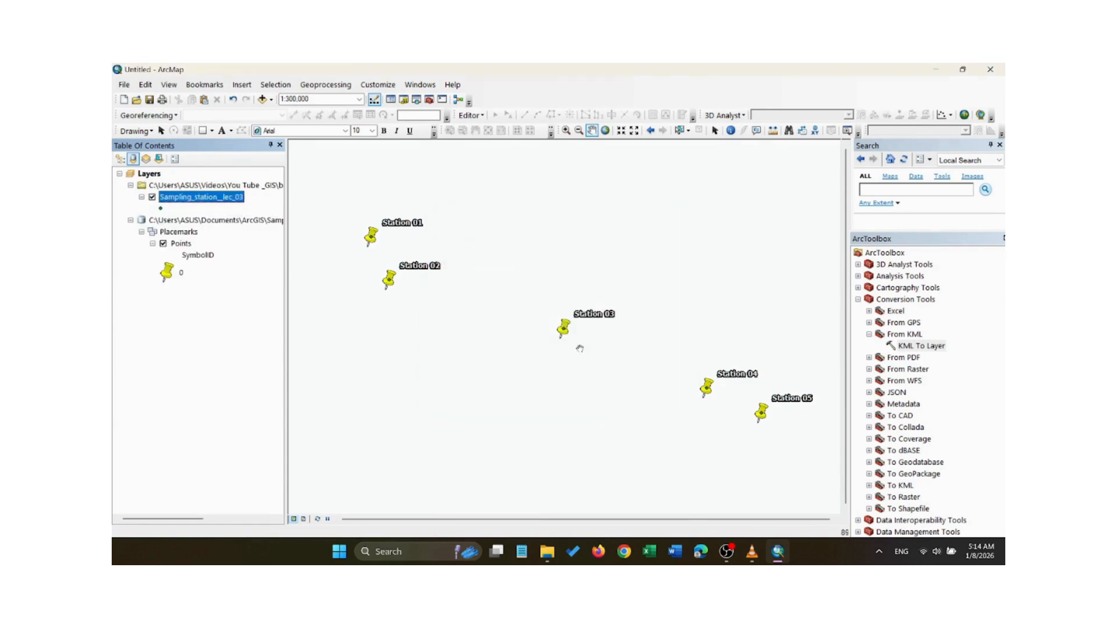
Remove the converted KML point group from the map, keeping only the exported sampling station shapefile.
right_click(190, 220)
left_click(224, 228)
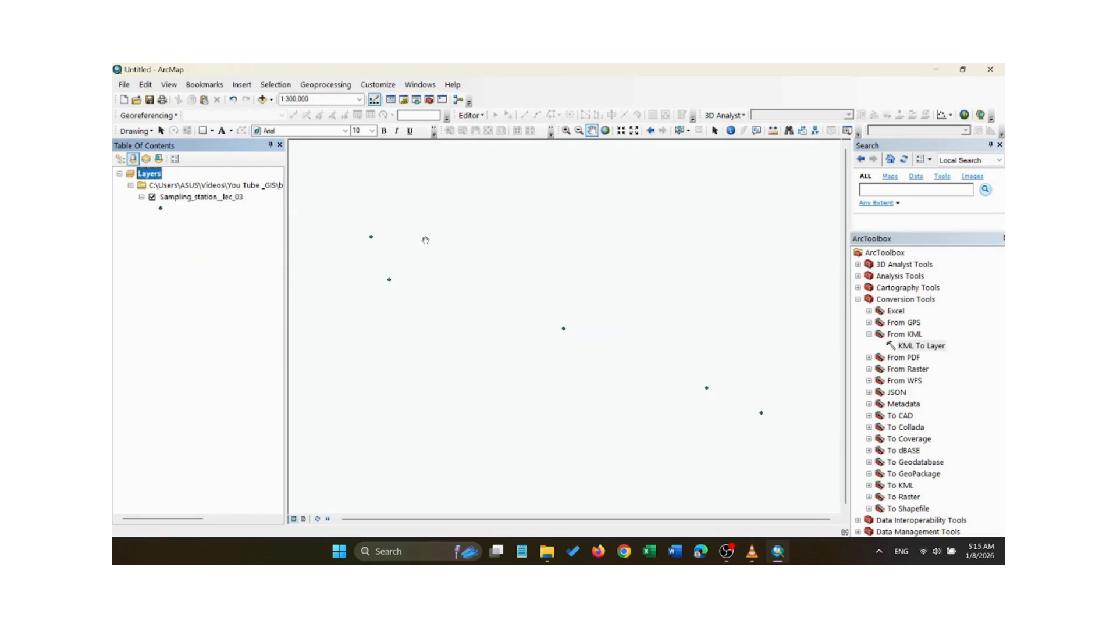
Symbolize the Sampling_station__lec_03 points with a slightly enlarged Circle 2 symbol and label the features.
left_click(161, 208)
left_click(715, 368)
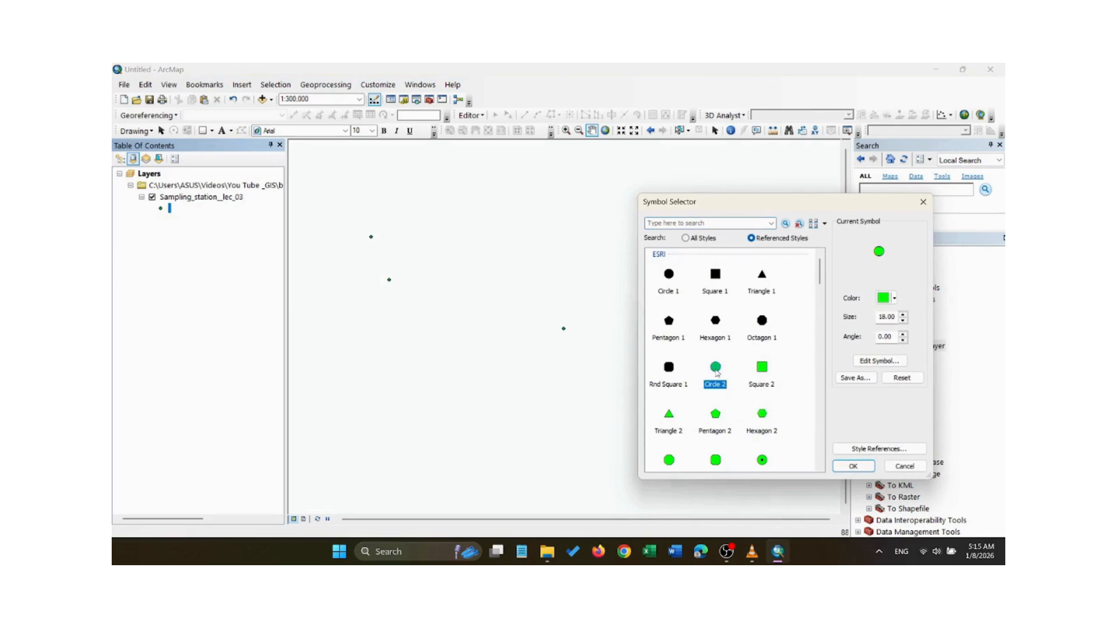
double_click(903, 314)
left_click(855, 466)
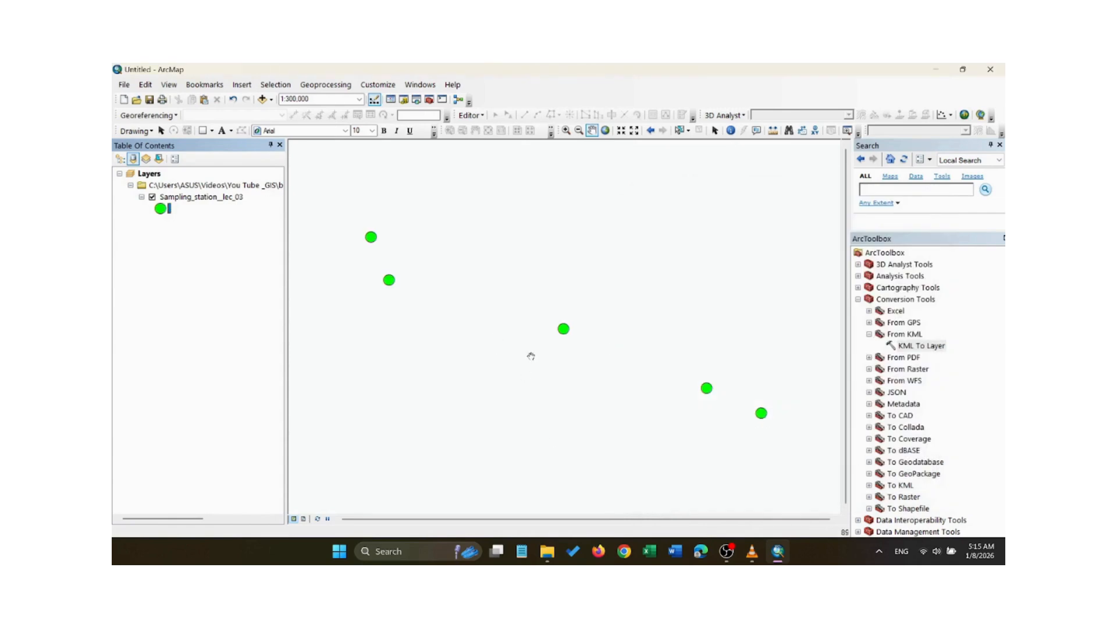
right_click(220, 199)
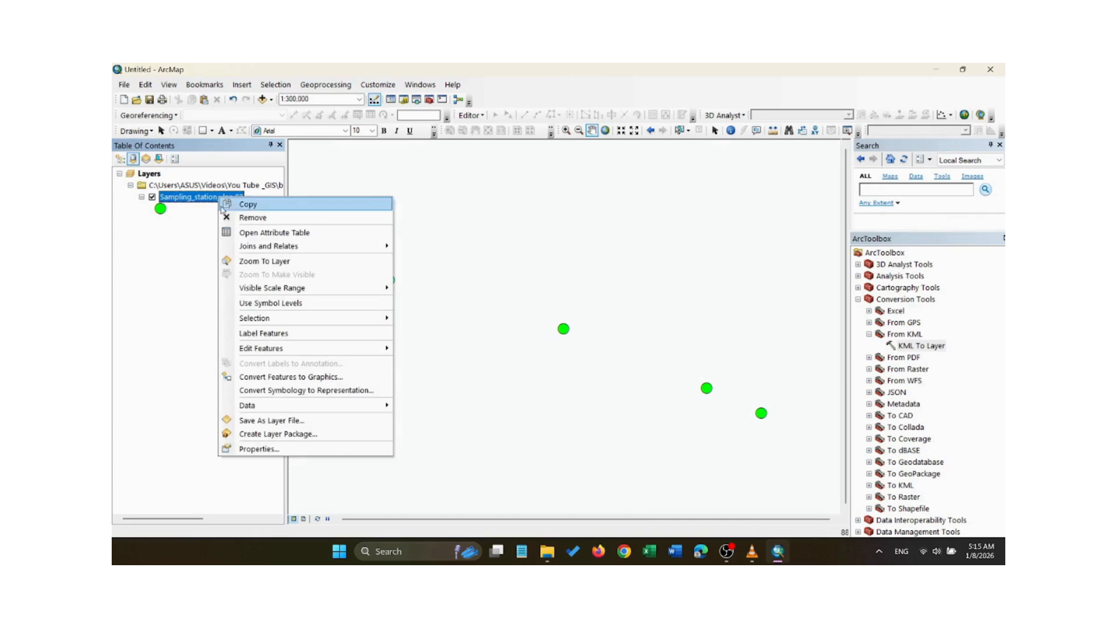
left_click(275, 336)
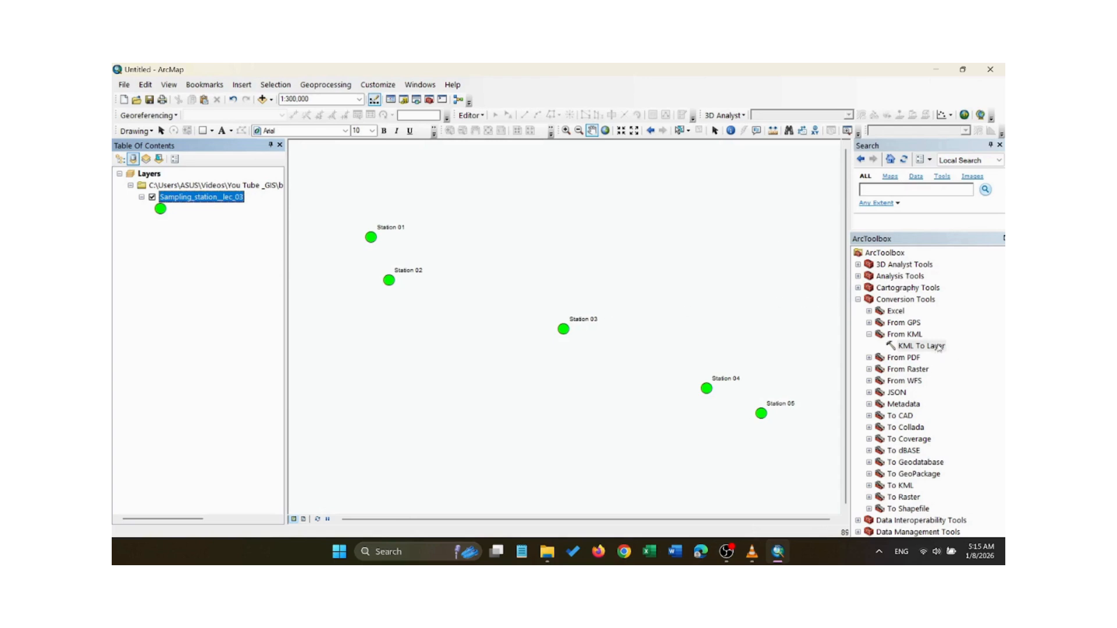
Run the KML To Layer conversion on Padma River.kml from the You Tube _GIS folder with the output data name Padma River.
double_click(917, 346)
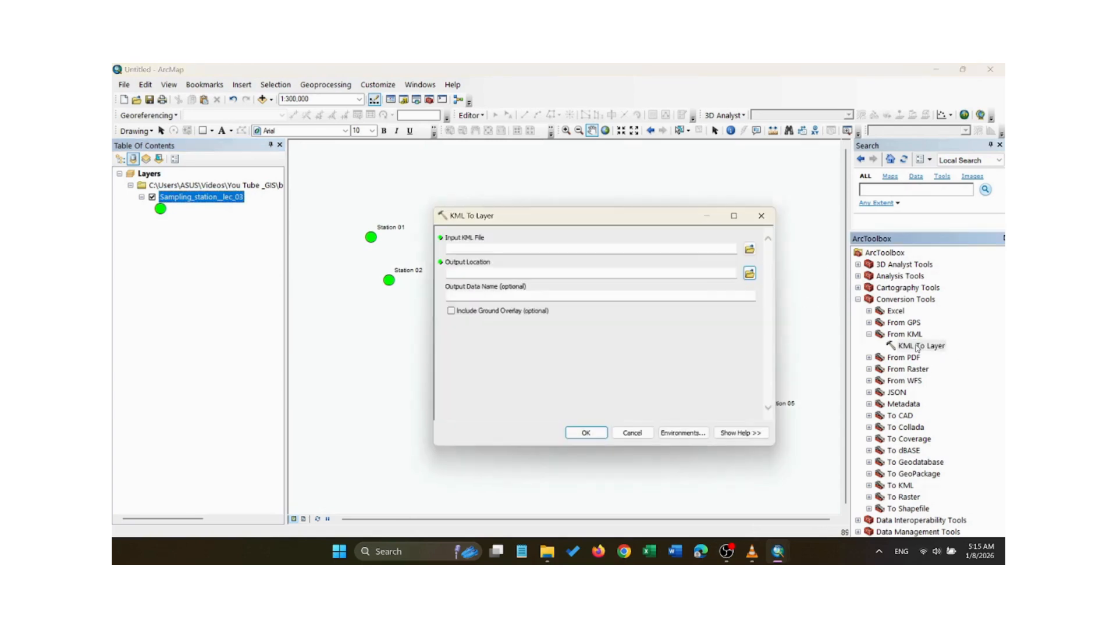
left_click(749, 249)
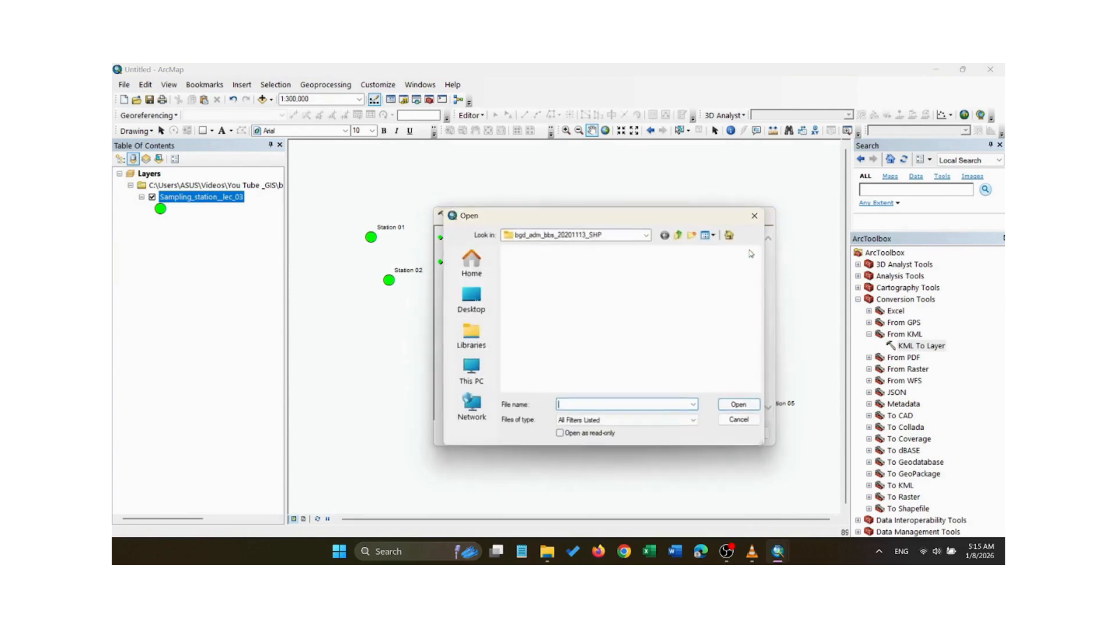
left_click(678, 235)
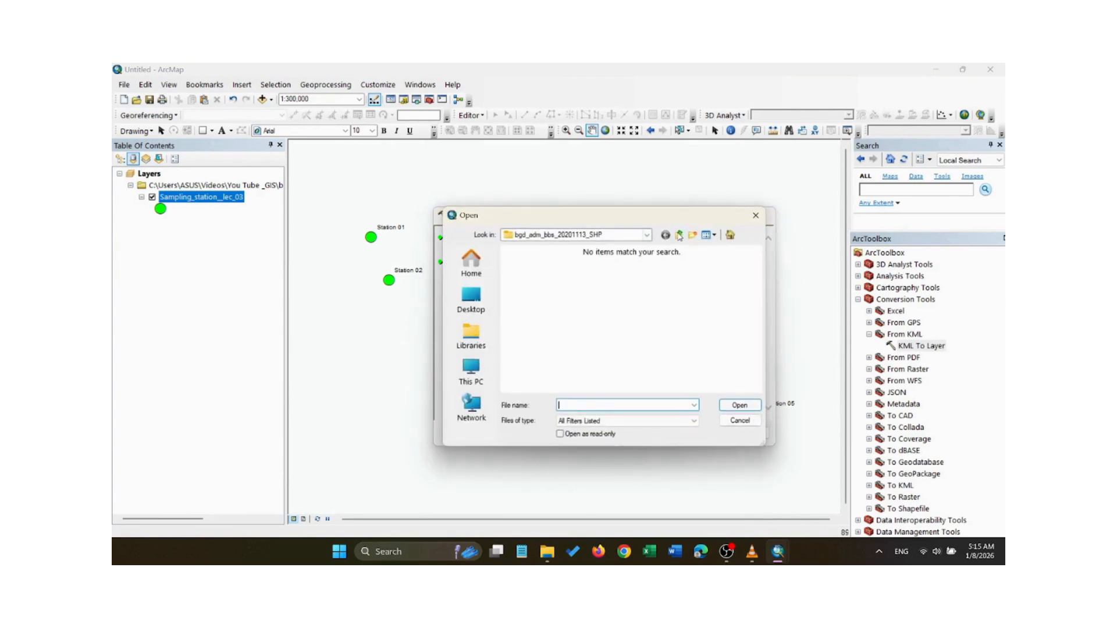
left_click(472, 373)
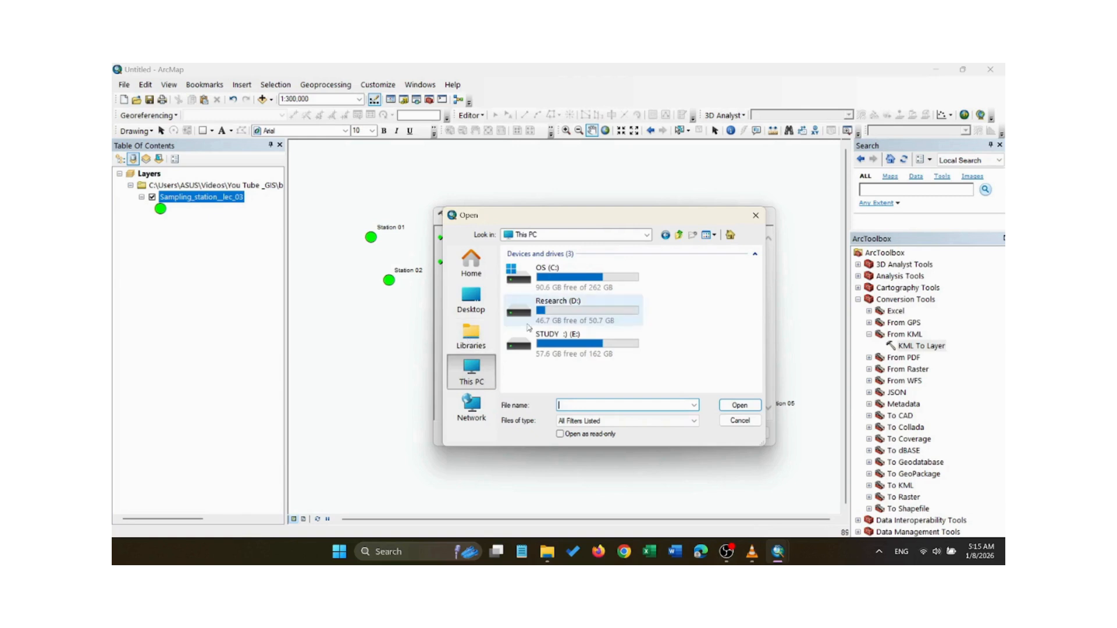
left_click(469, 306)
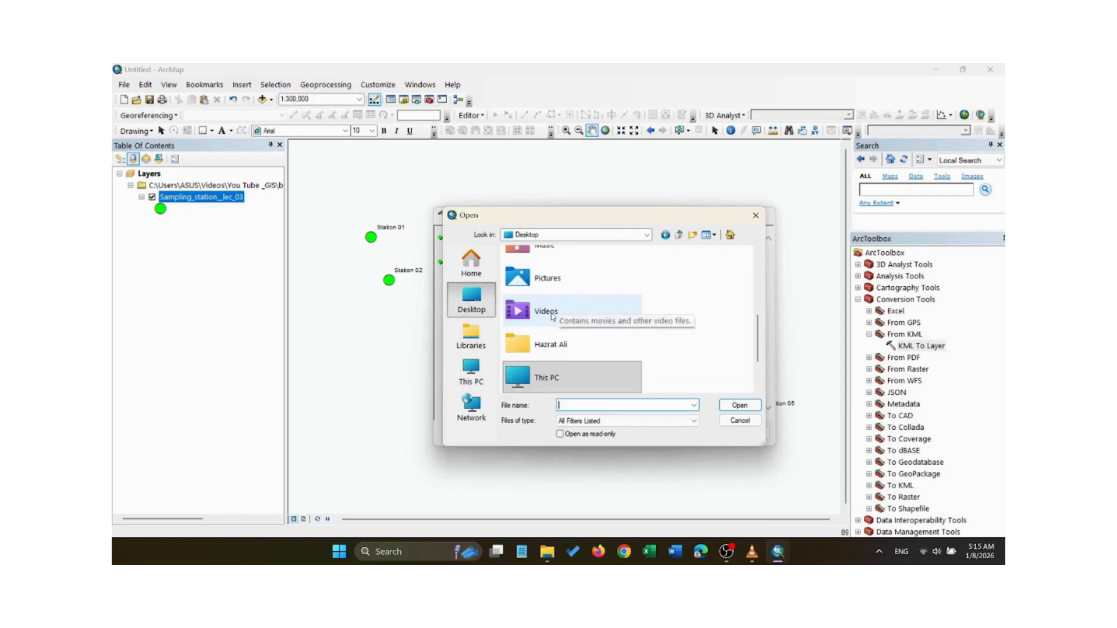
double_click(547, 312)
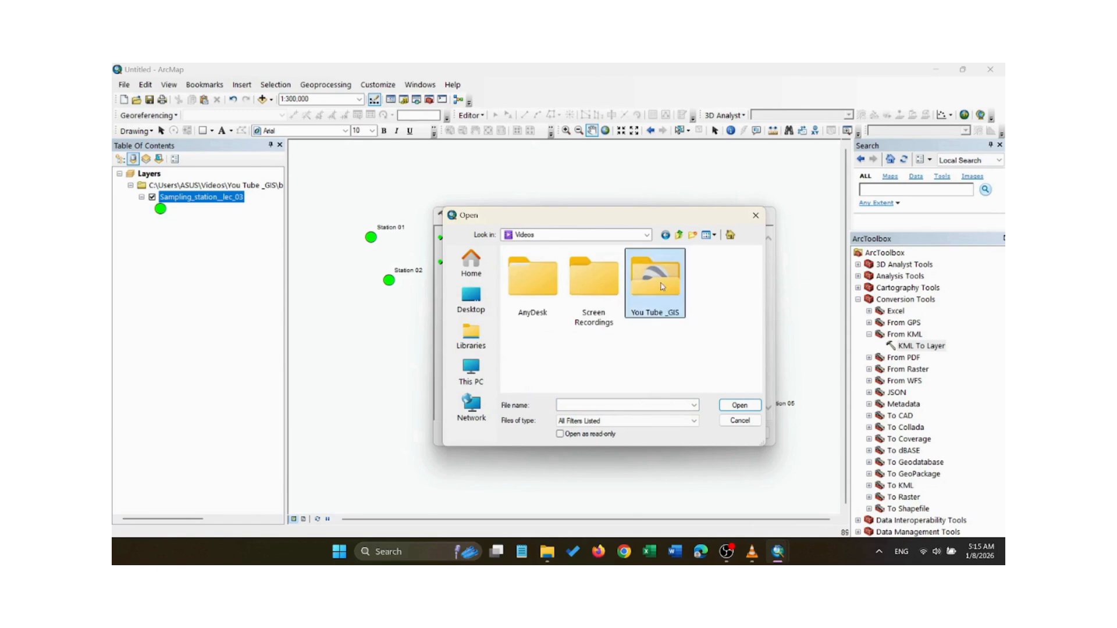
double_click(654, 276)
left_click(600, 282)
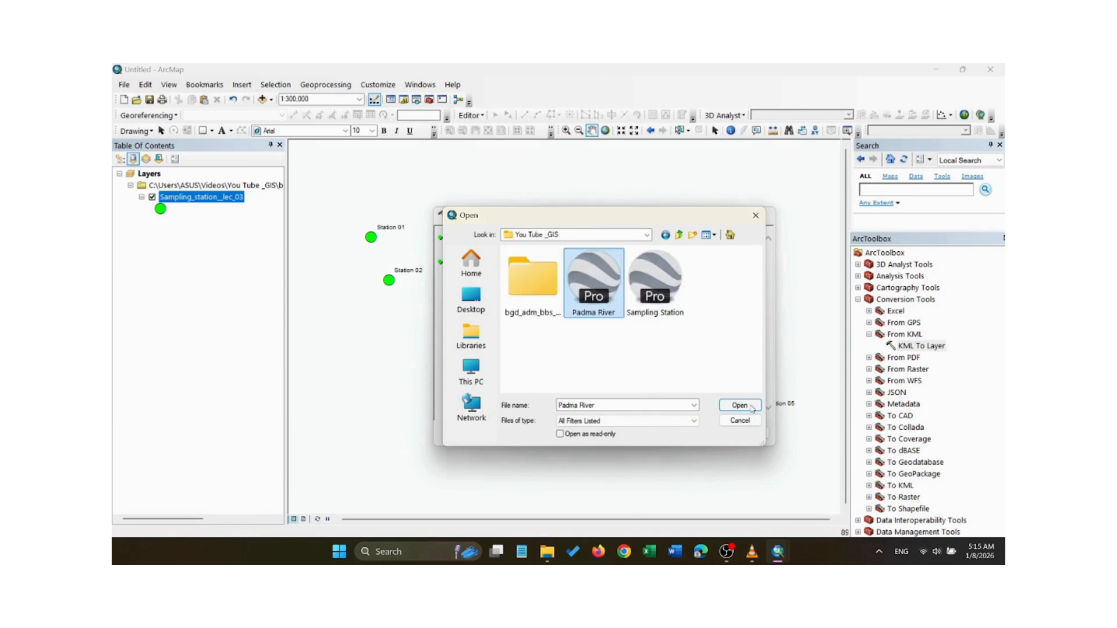
left_click(751, 407)
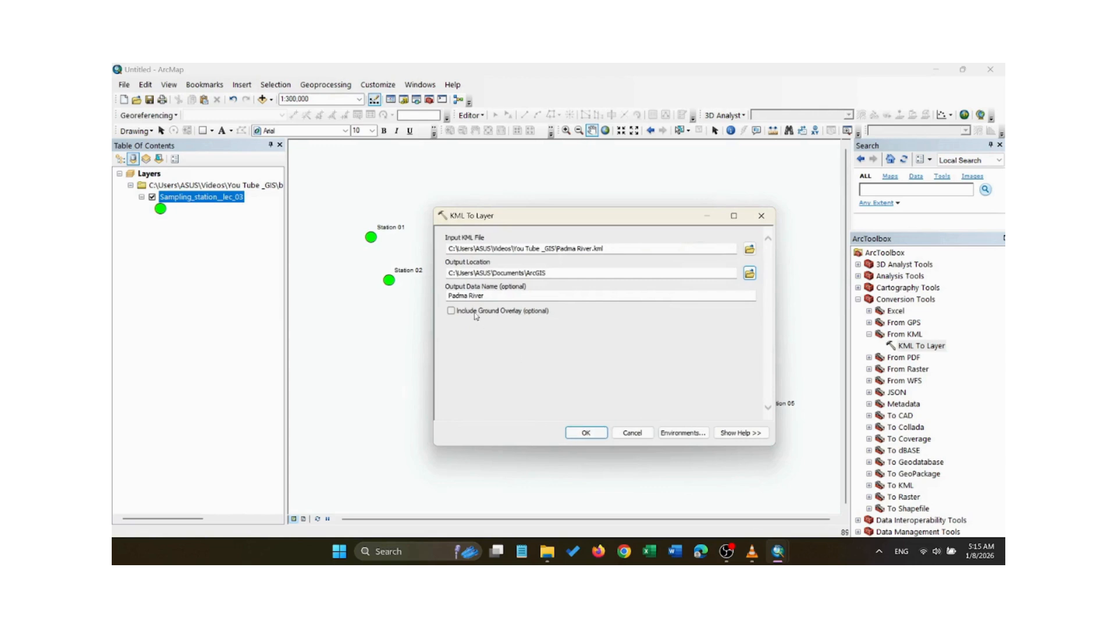
left_click(586, 433)
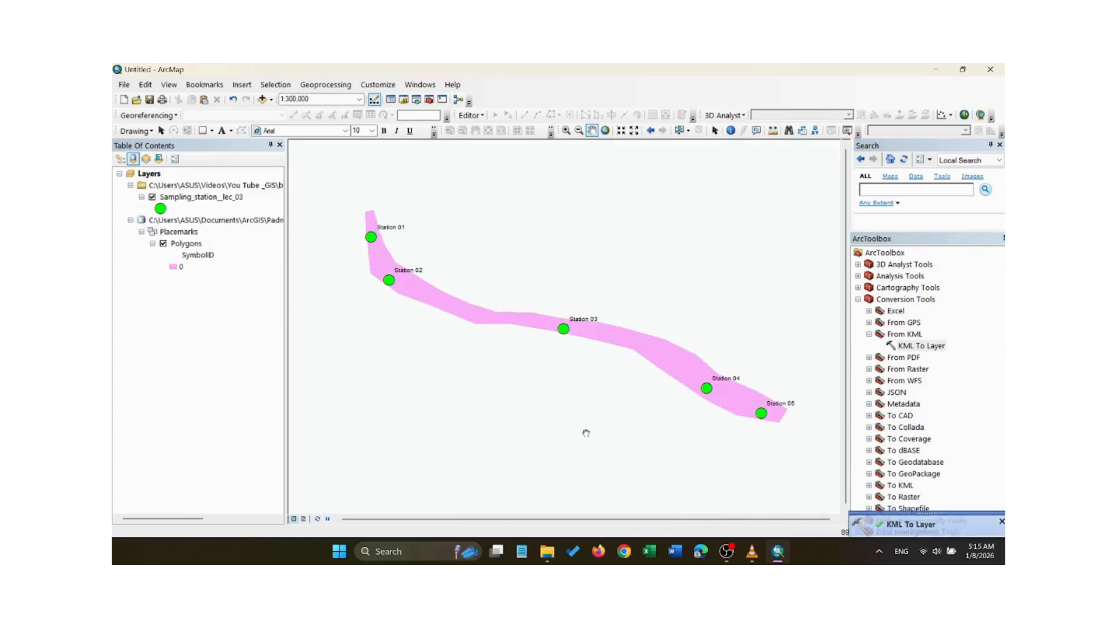
right_click(191, 221)
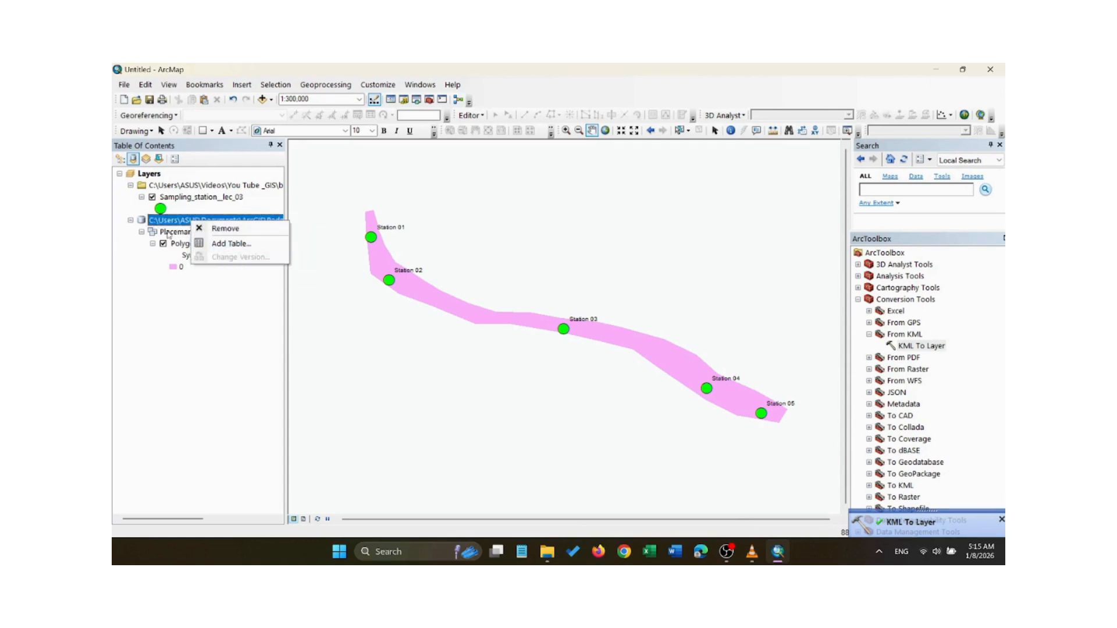
left_click(171, 303)
left_click(193, 232)
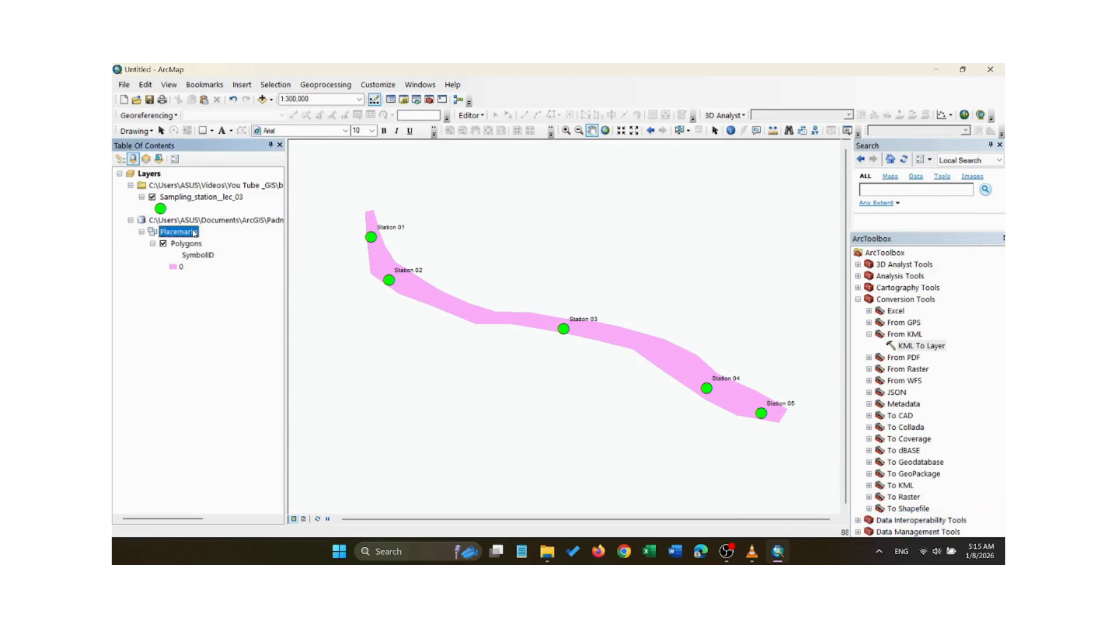
Export all features of the Polygons layer to Padma River Lec 03.shp in the You Tube Class folder and add it to the map.
right_click(182, 246)
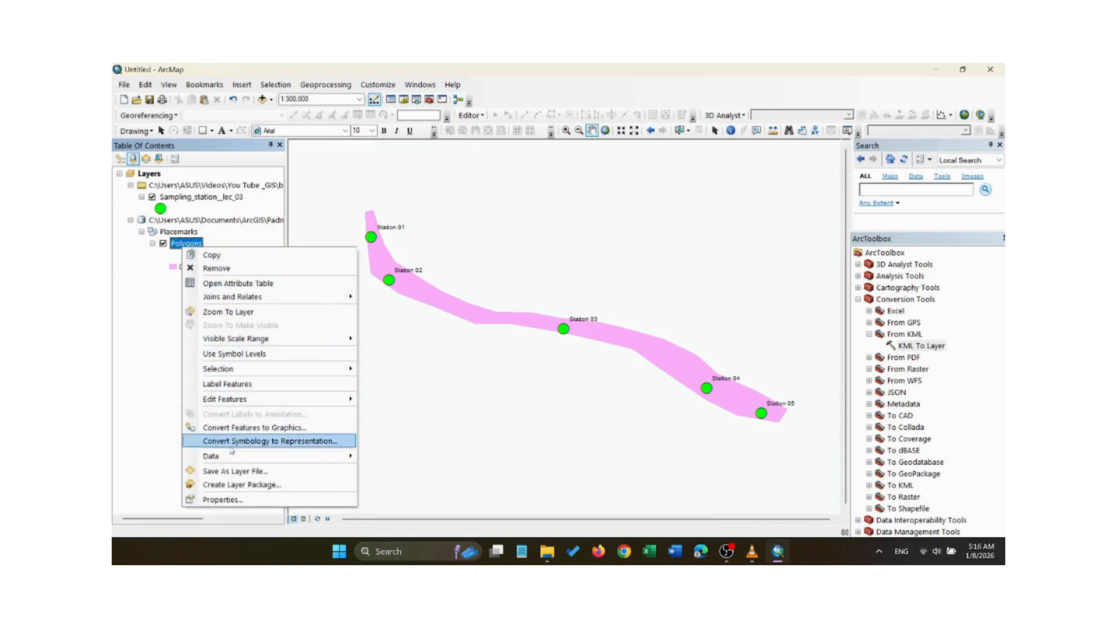
mouse_move(227, 459)
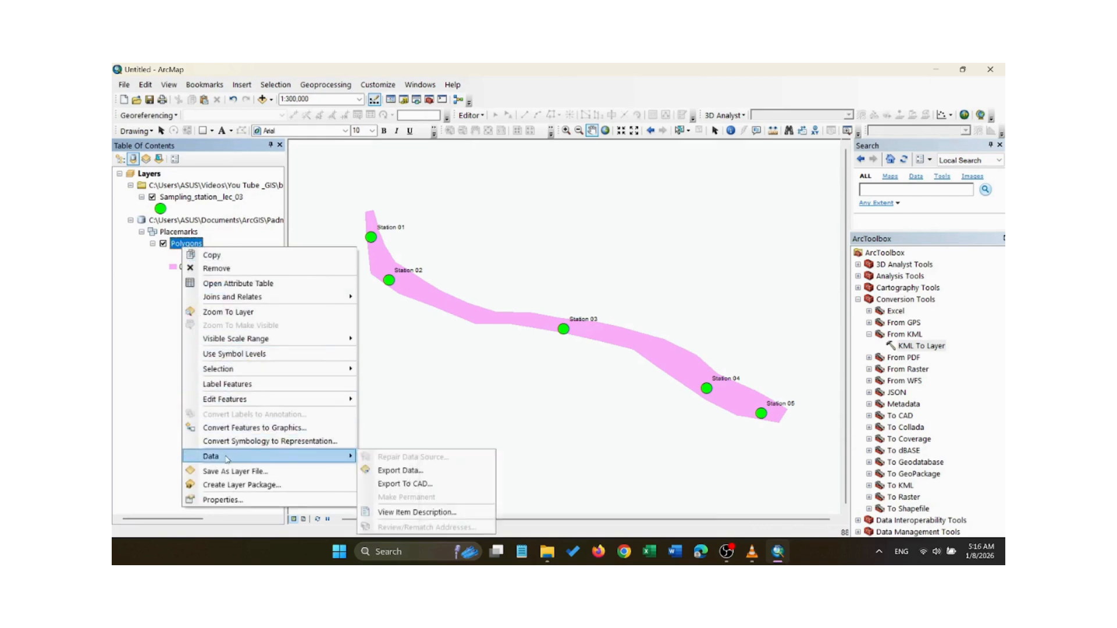
left_click(421, 472)
left_click(628, 326)
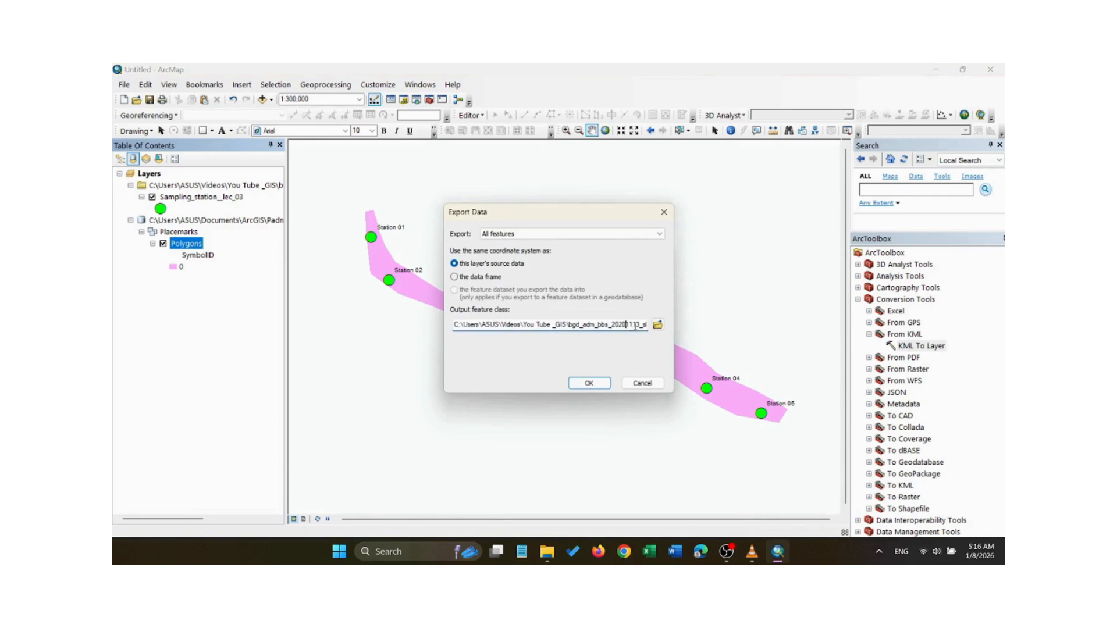
key("Right")
key("Right")
key("Right")
key("Right")
key("Right")
key("Right")
key("Right")
key("Right")
key("Right")
key("Right")
key("Right")
key("Right")
key("Right")
key("Right")
key("Right")
key("Right")
key("Right")
key("Right")
key("Right")
key("Right")
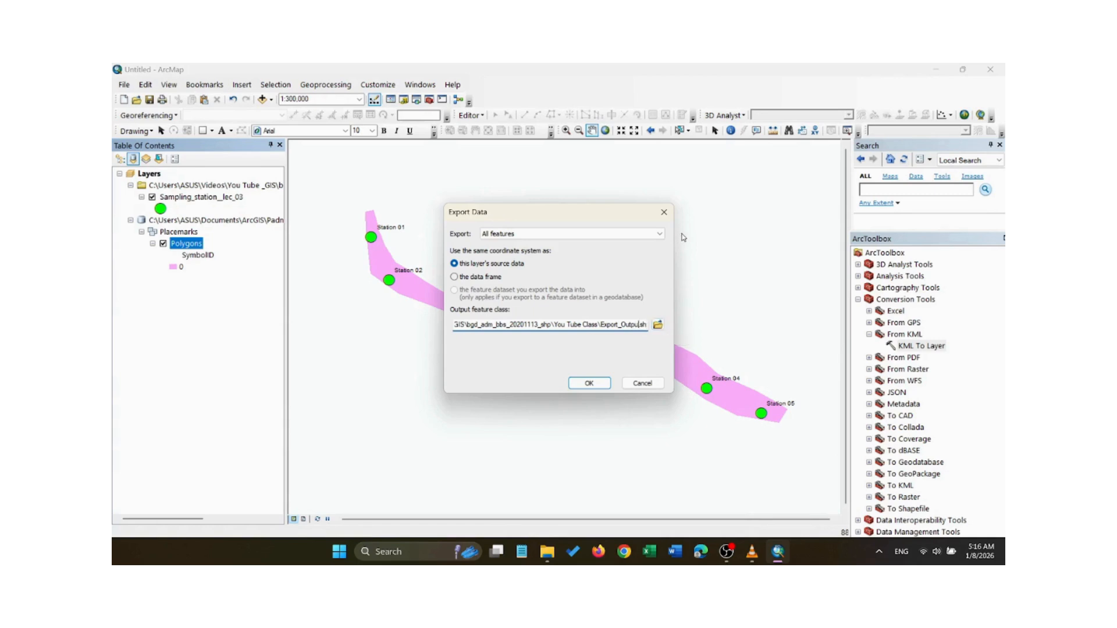
key("BackSpace")
key("BackSpace")
key("BackSpace")
key("BackSpace")
key("BackSpace")
key("BackSpace")
key("BackSpace")
key("BackSpace")
key("BackSpace")
key("BackSpace")
key("BackSpace")
key("BackSpace")
key("BackSpace")
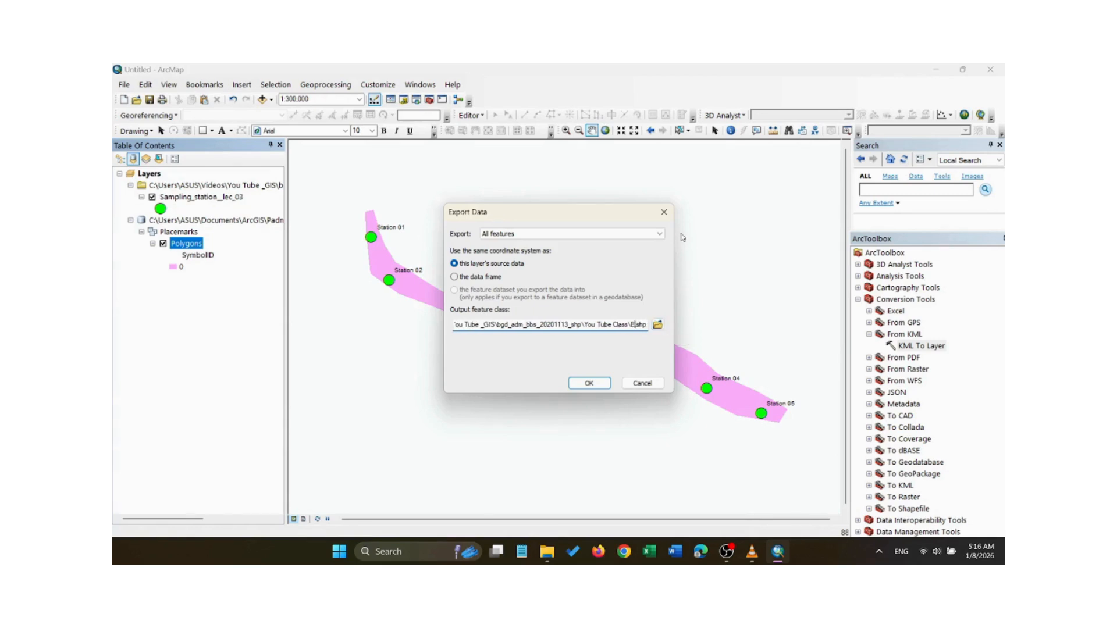
key("BackSpace")
type("Pad")
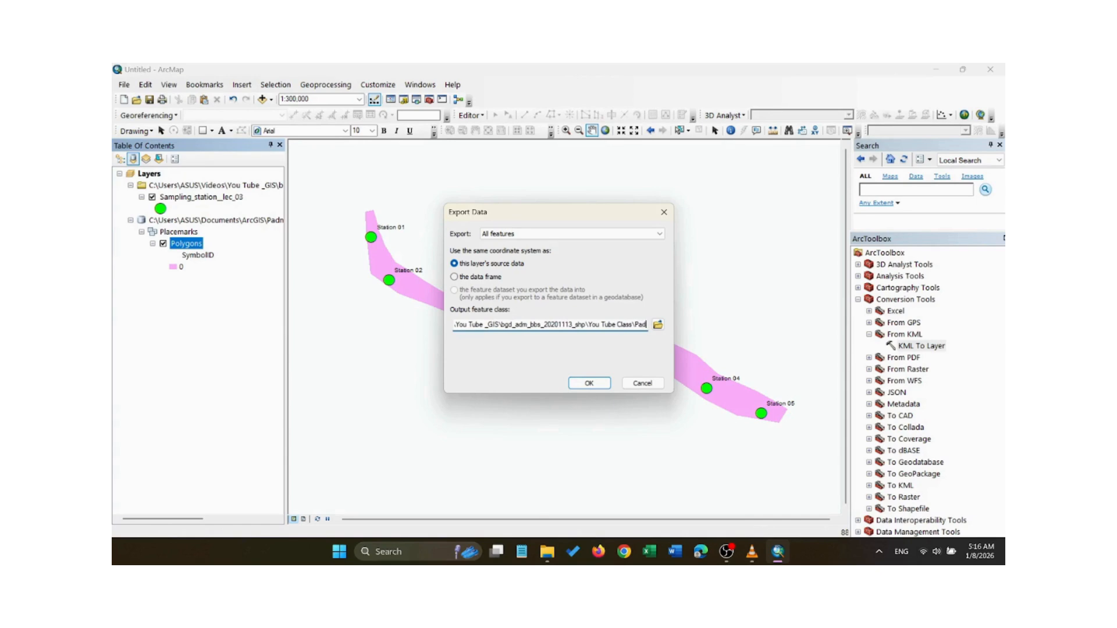
type("ma Riv")
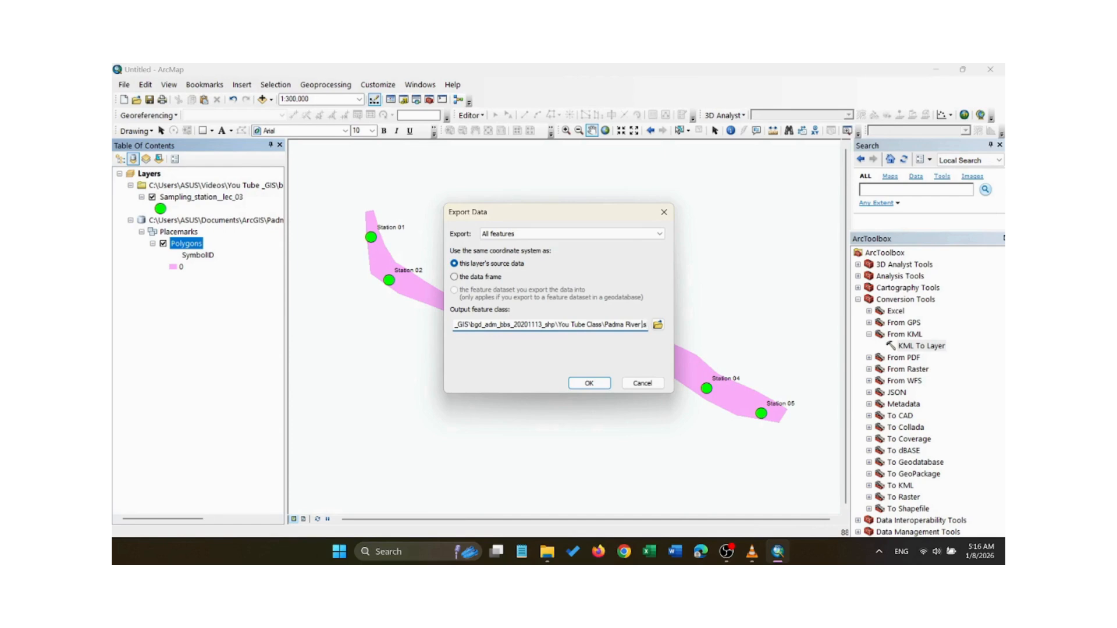
type("er Lec 01.shp")
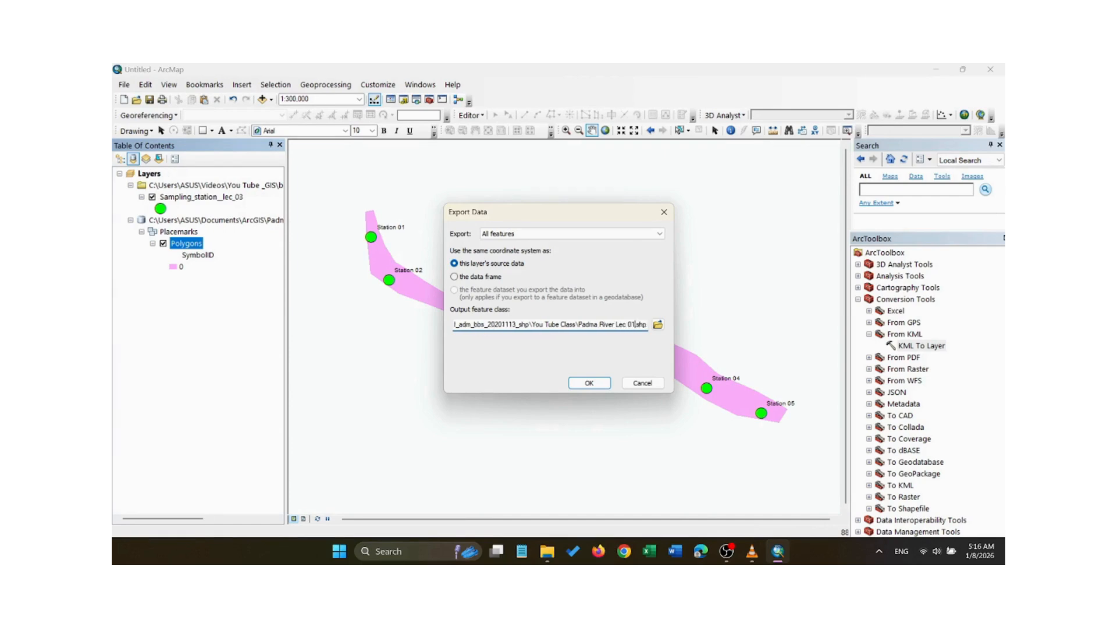
key("BackSpace")
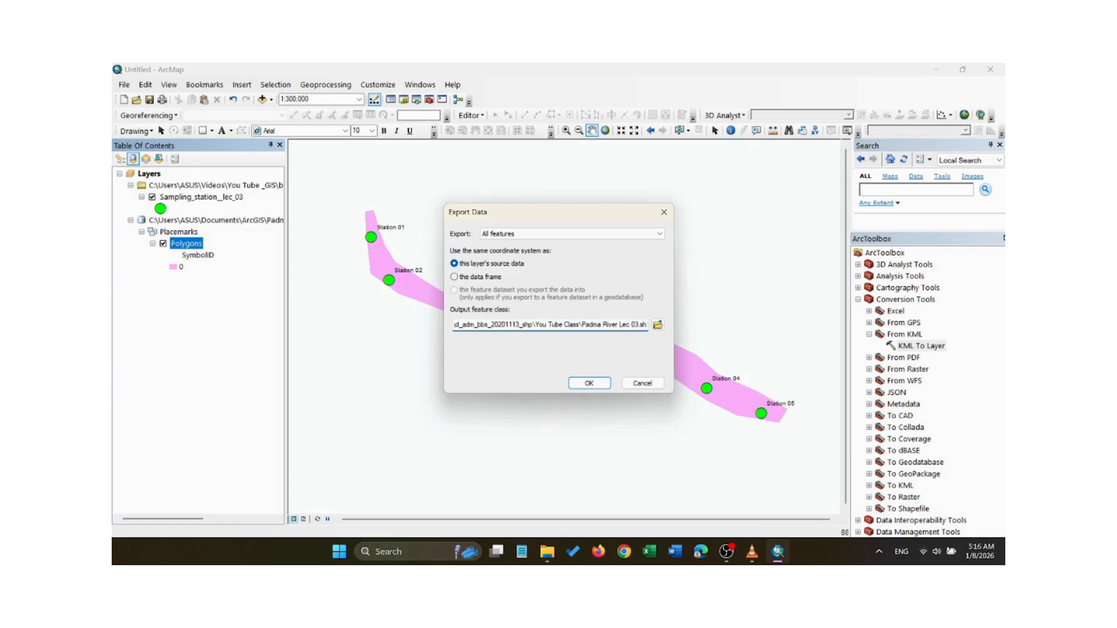
type("3")
left_click(599, 382)
left_click(592, 350)
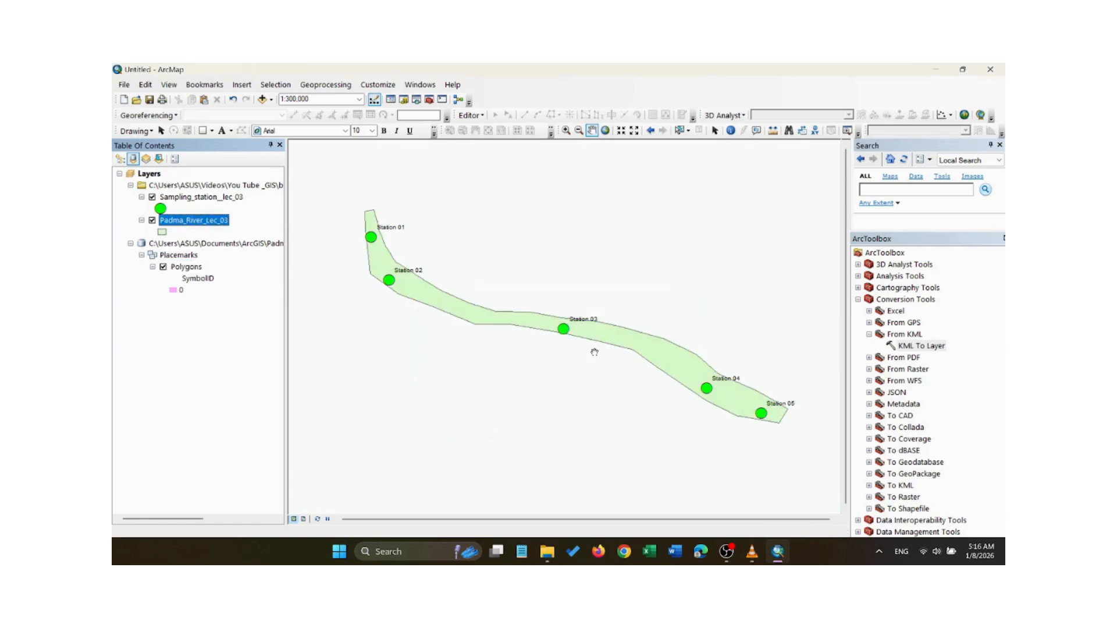
Remove the converted Padma River.gdb polygon group from the map, keeping the exported river shapefile.
right_click(201, 245)
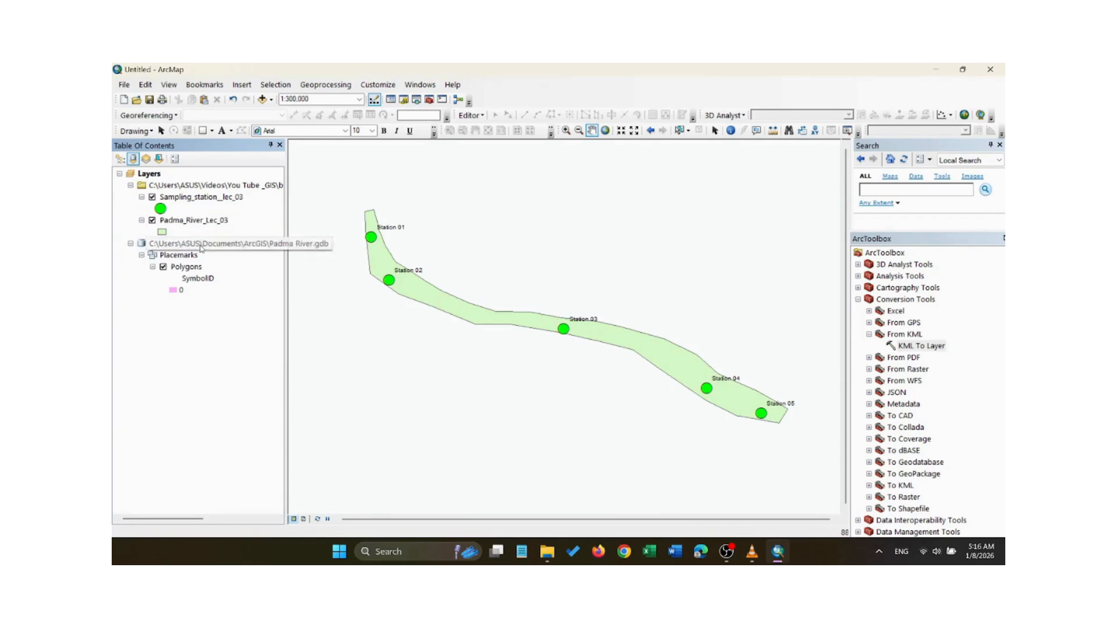
left_click(234, 252)
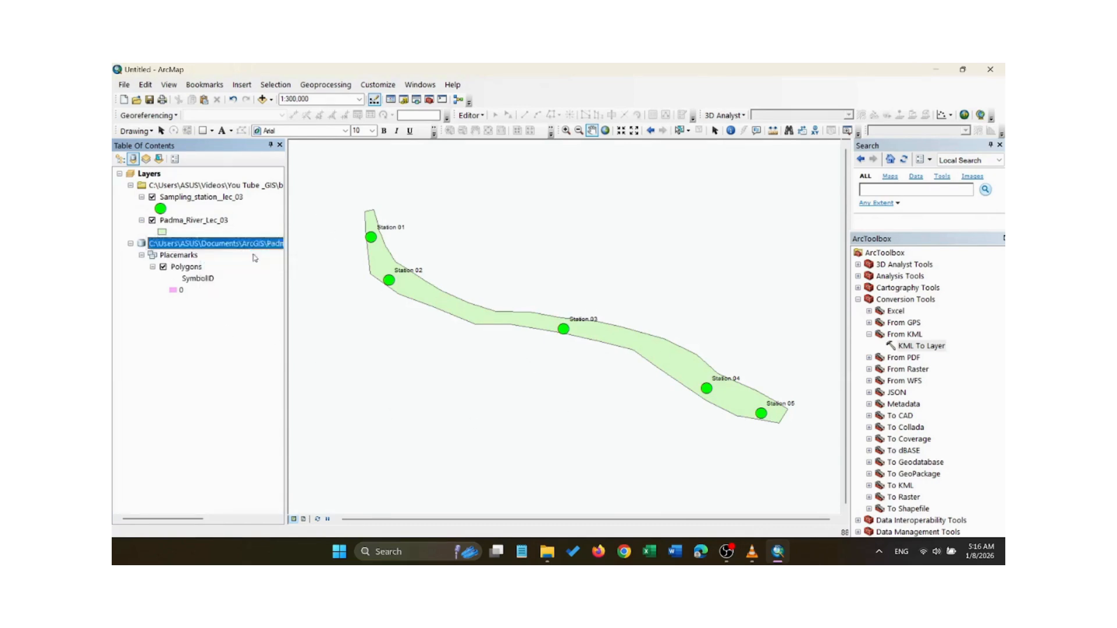
Open the Sampling_station__lec_03 attribute table and widen it to examine all its fields.
right_click(208, 198)
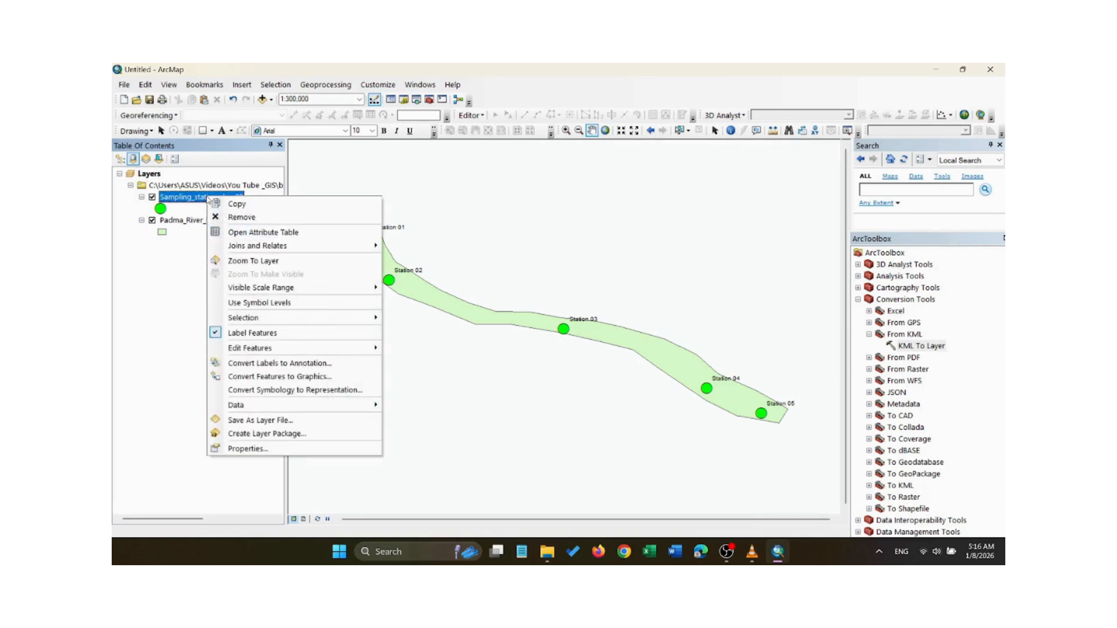
left_click(262, 236)
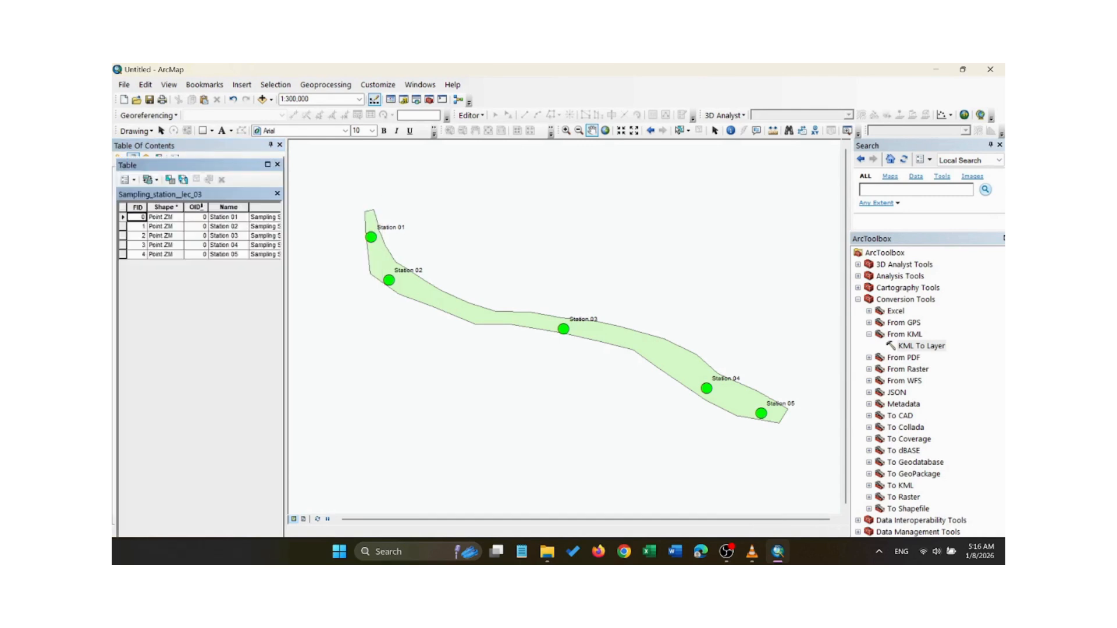
left_click(143, 245)
left_click_drag(285, 237, 368, 230)
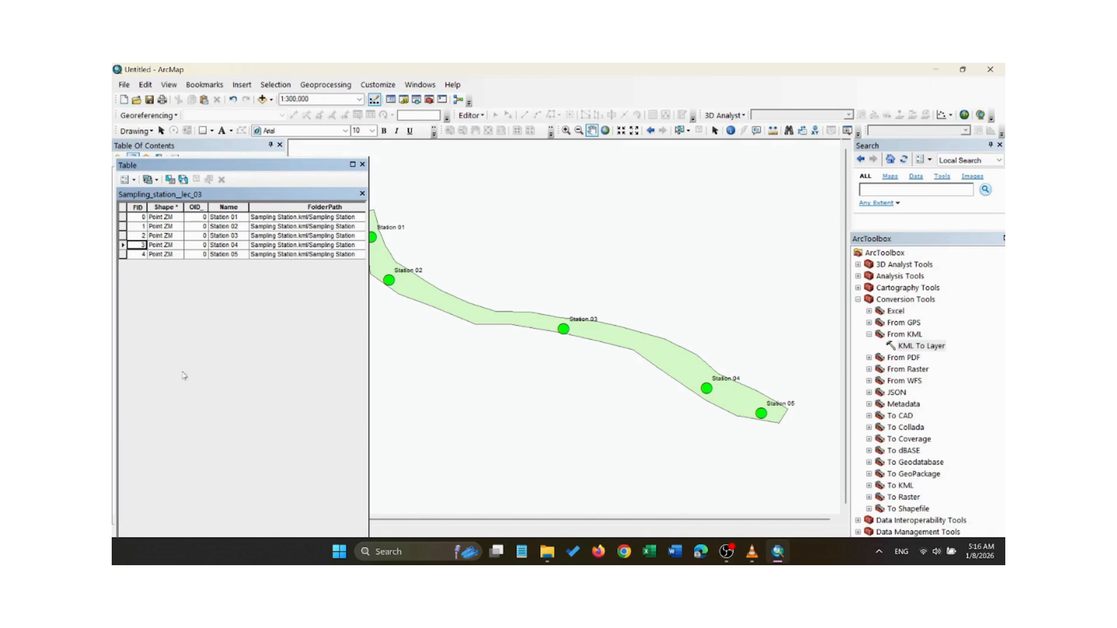
left_click_drag(368, 251, 716, 241)
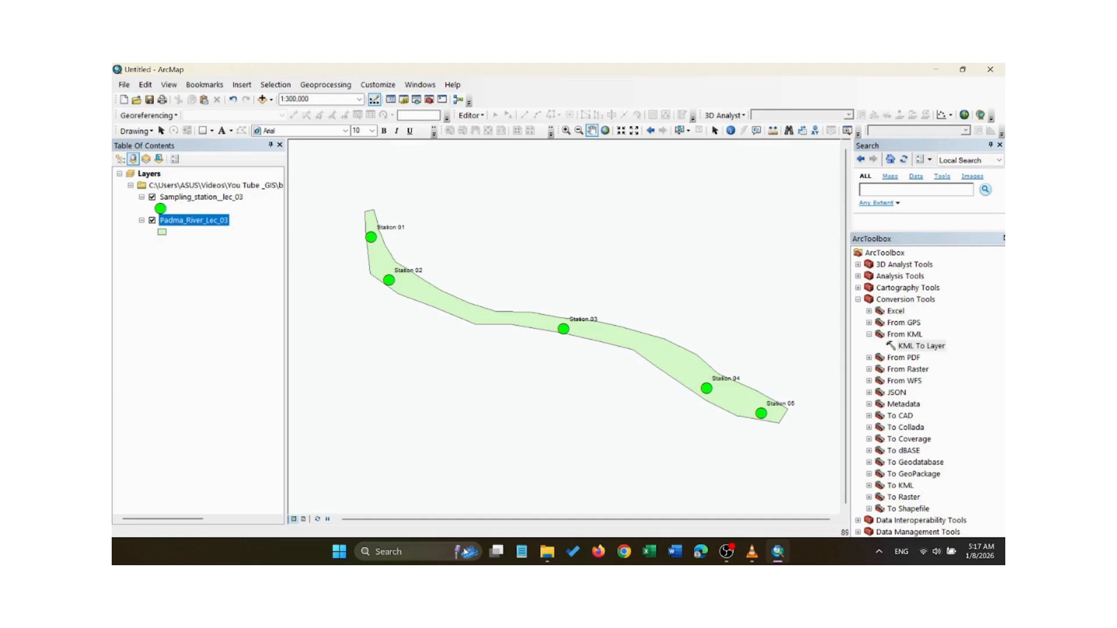
Switch to Excel, create a blank workbook and arrange it side by side with the ArcMap window.
left_click(651, 553)
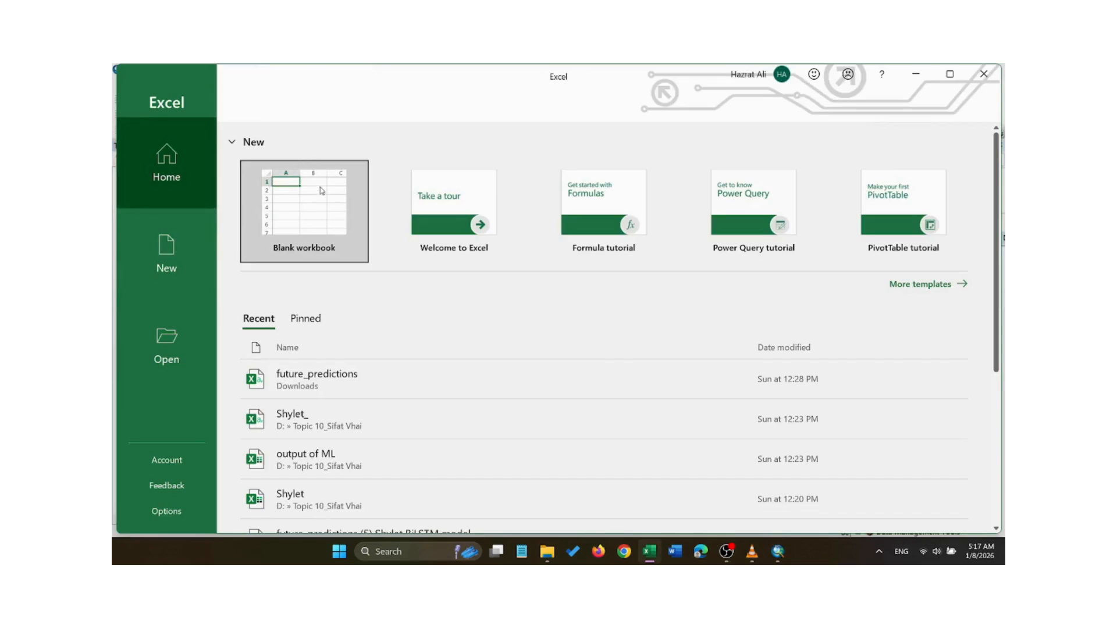
left_click(321, 191)
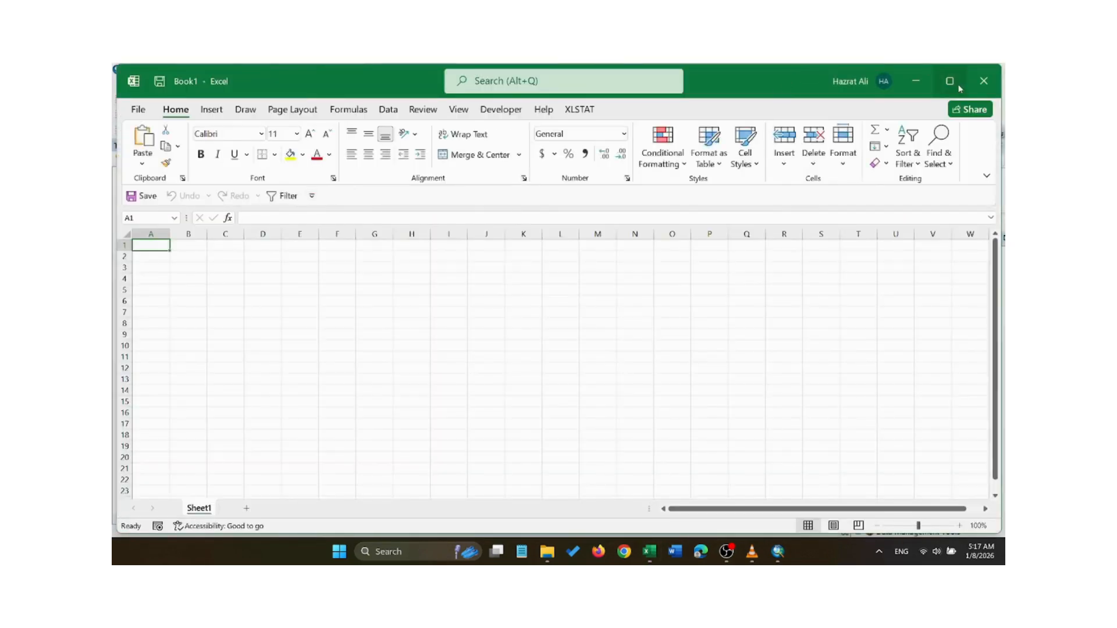
mouse_move(956, 83)
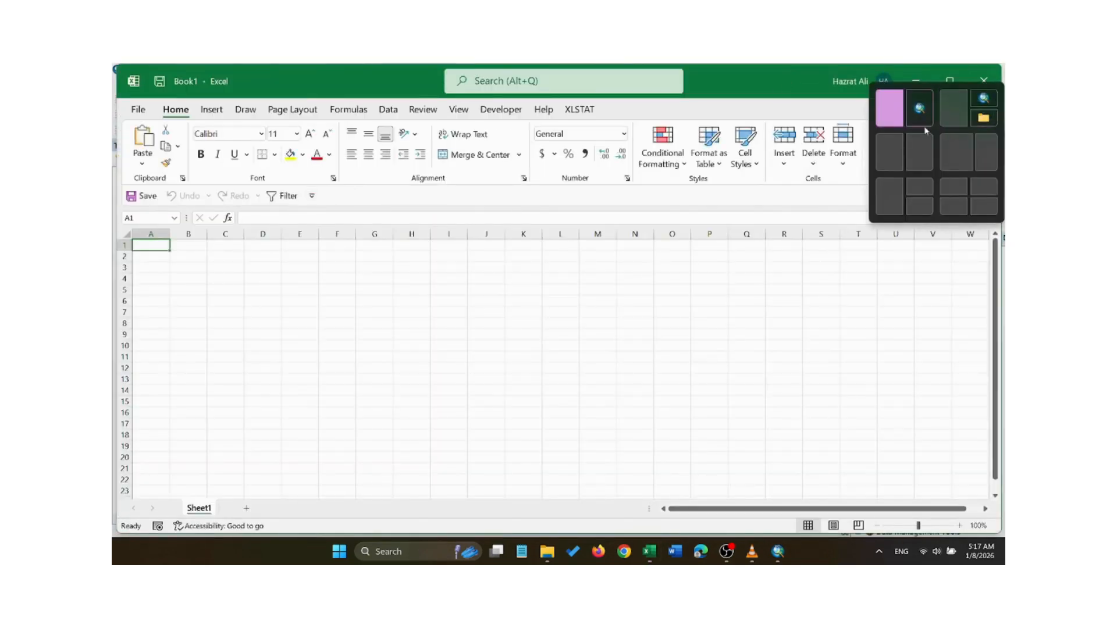
left_click(919, 151)
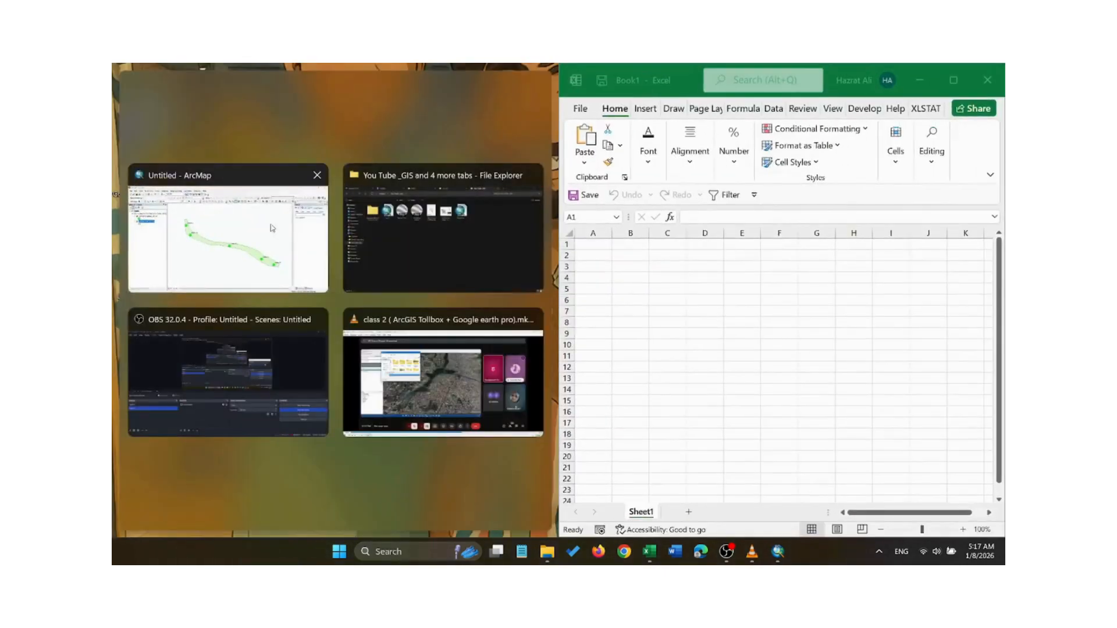
left_click(265, 231)
Open the attribute table of Sampling_station__lec_03 and narrow it so it no longer covers the blank workbook.
right_click(183, 199)
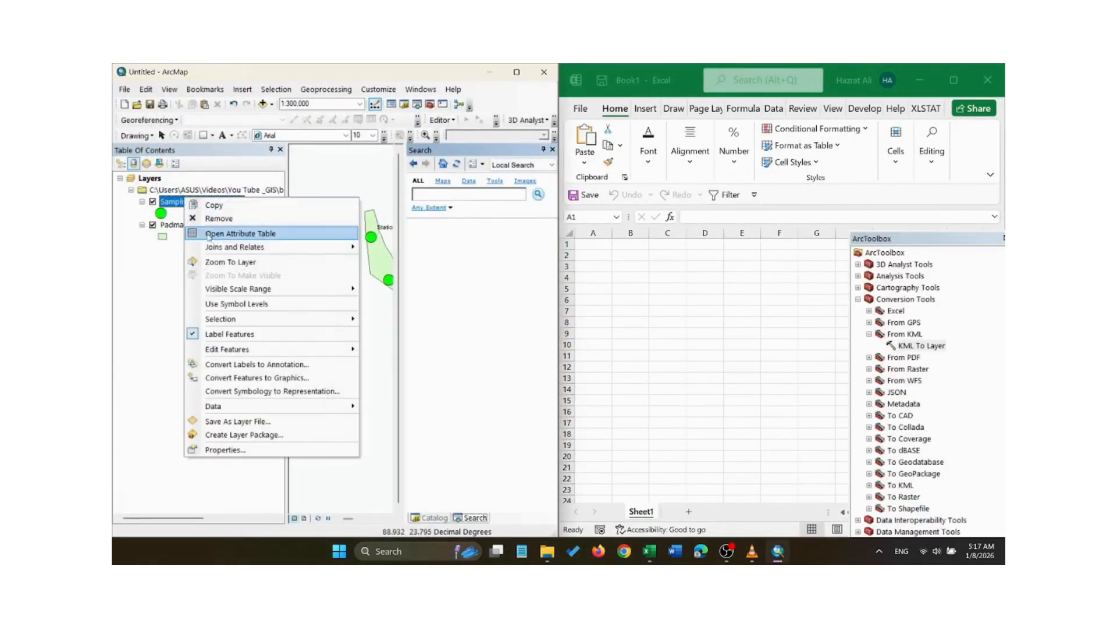
left_click(234, 234)
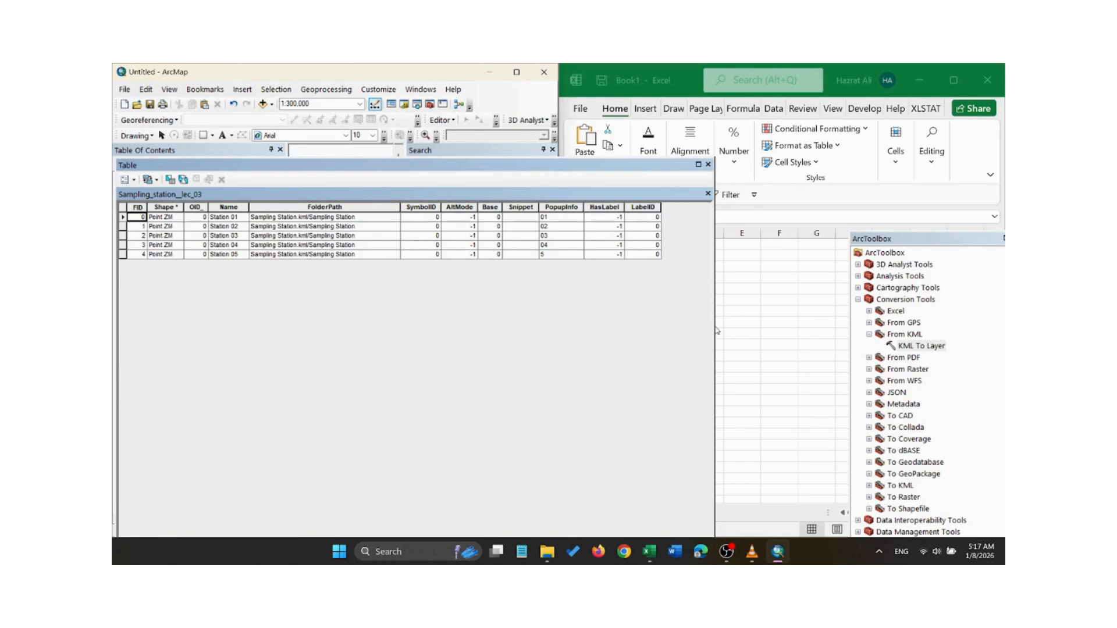
left_click_drag(715, 327, 447, 329)
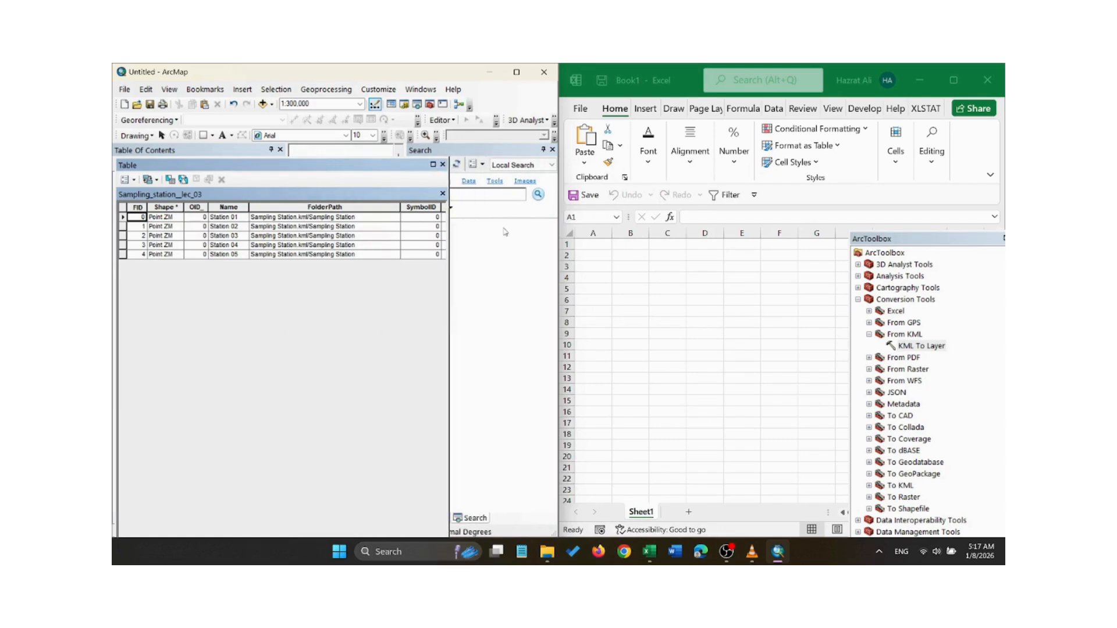
Enter the heading FID in cell A1 of the workbook and the station IDs 0 to 4 in A2:A6.
left_click(593, 243)
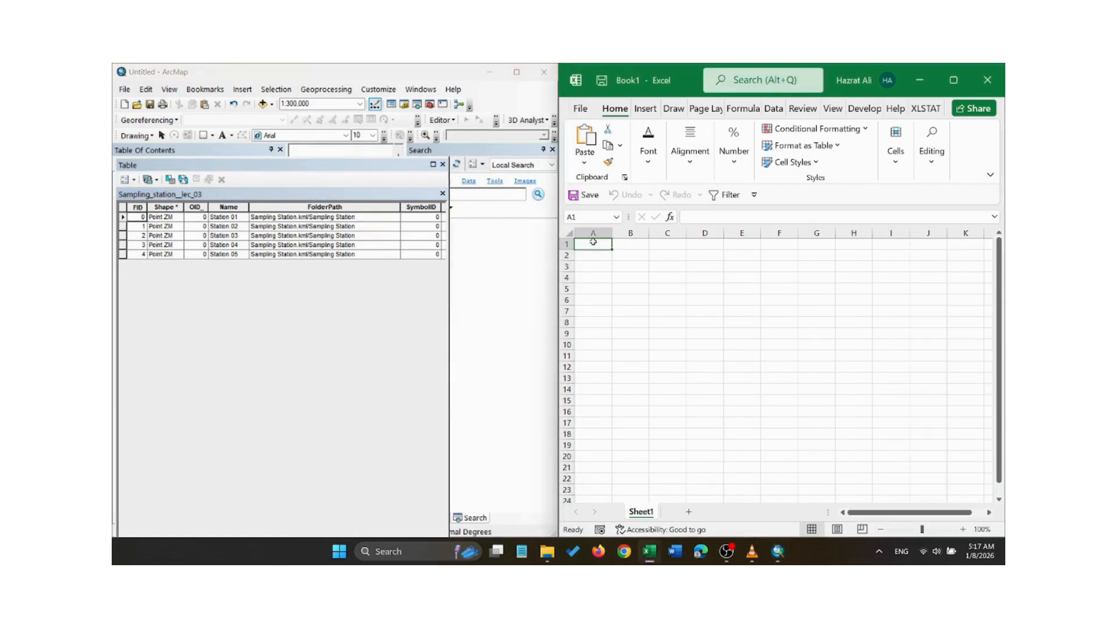
type("FID")
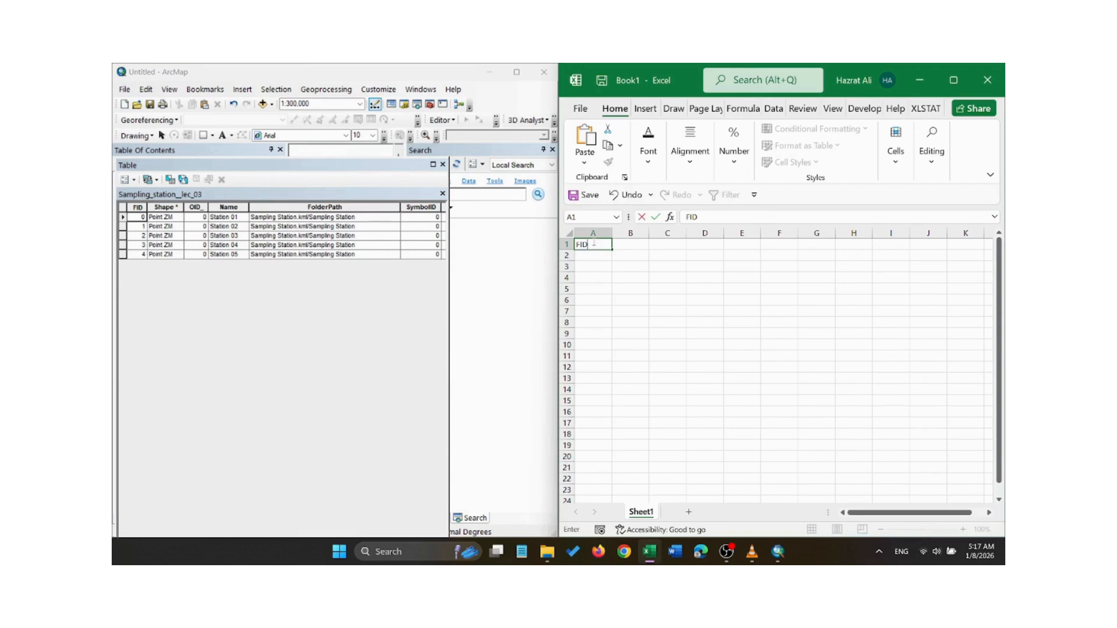
left_click(593, 255)
type("0")
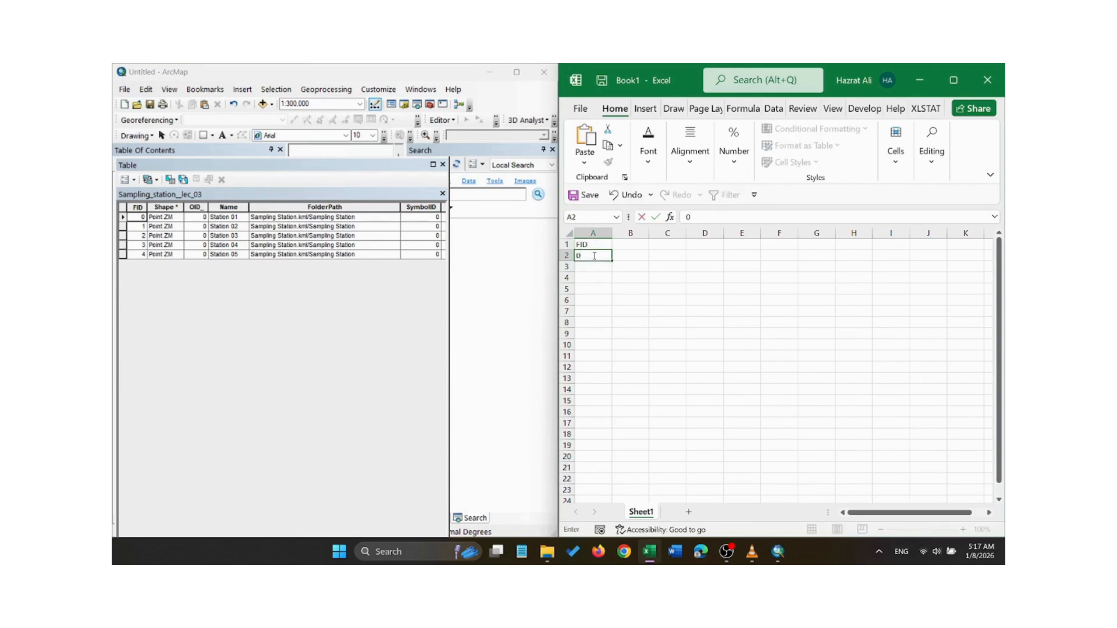
key("Return")
type("1")
key("Return")
type("2")
key("Return")
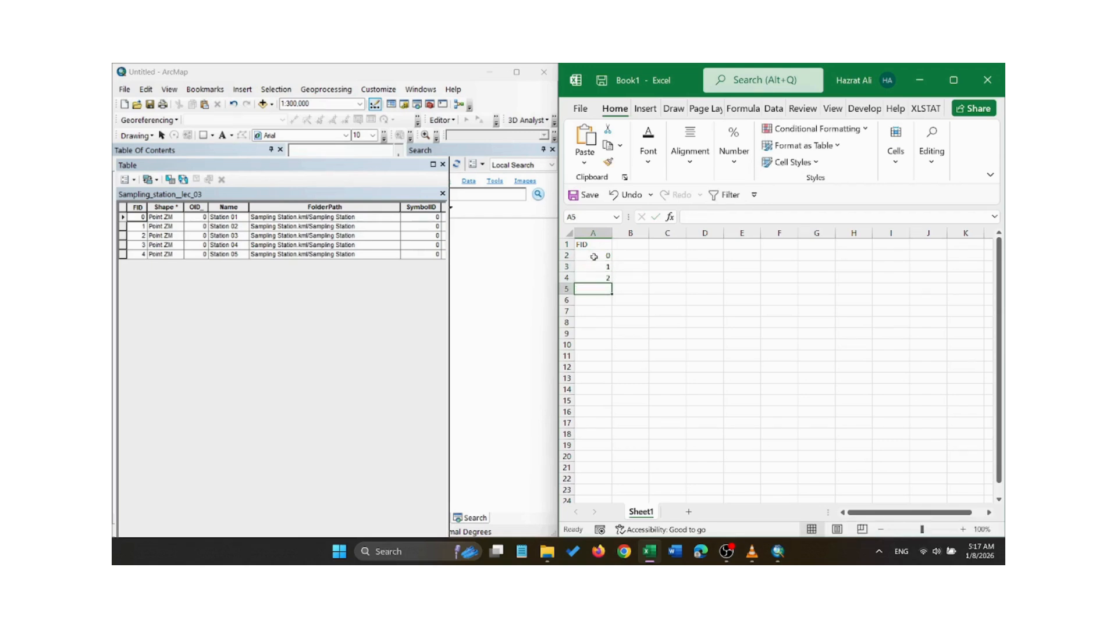
type("3")
key("Return")
type("4")
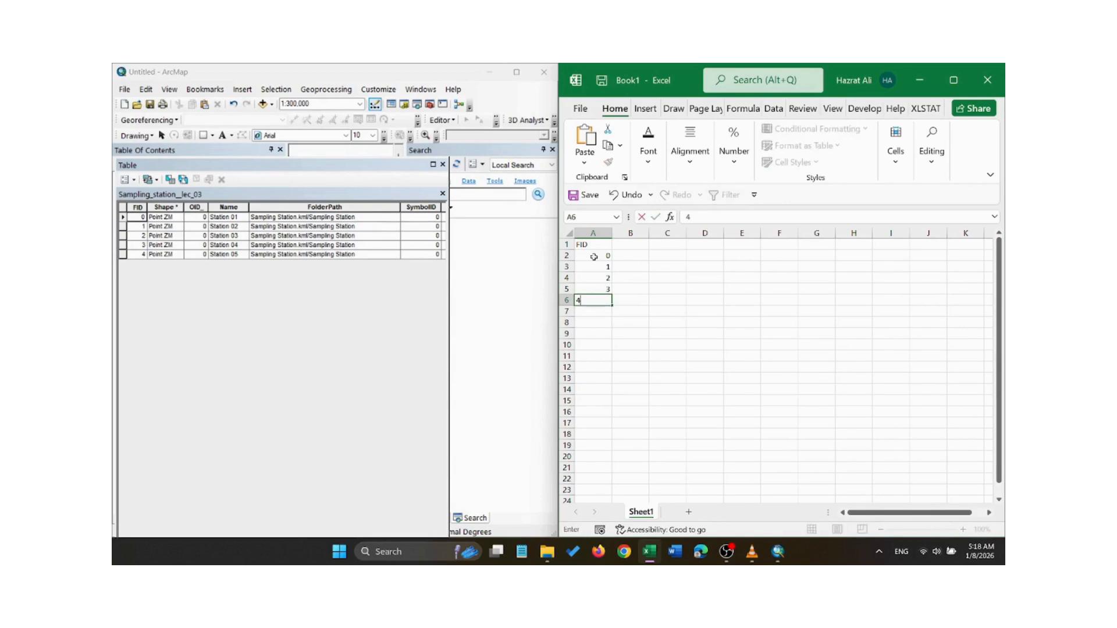
key("Return")
type("5")
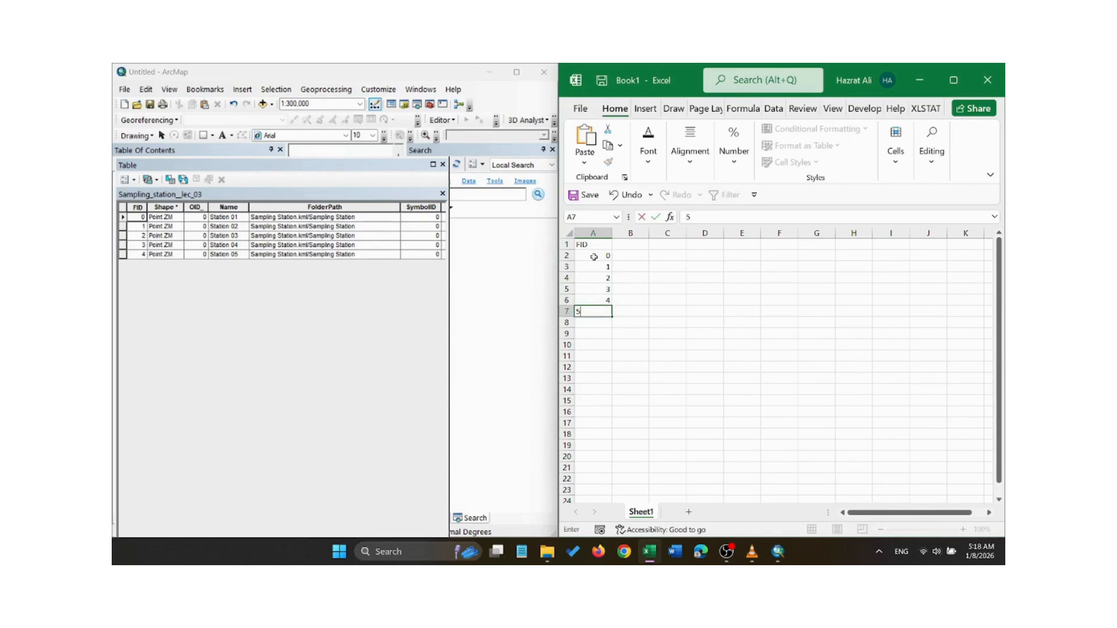
key("Return")
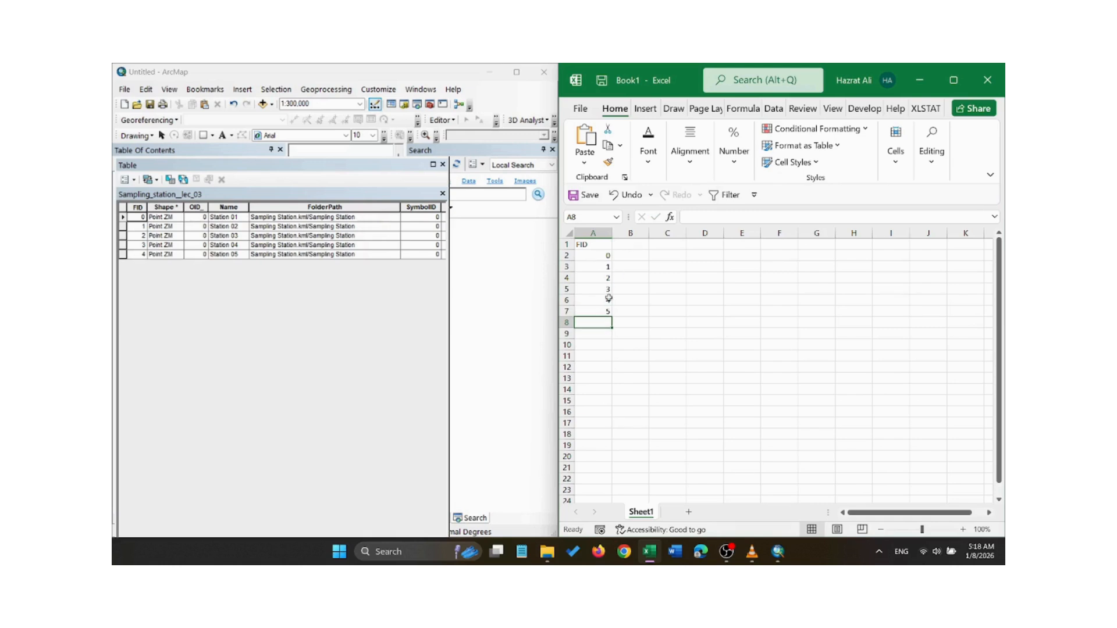
left_click(592, 311)
key("BackSpace")
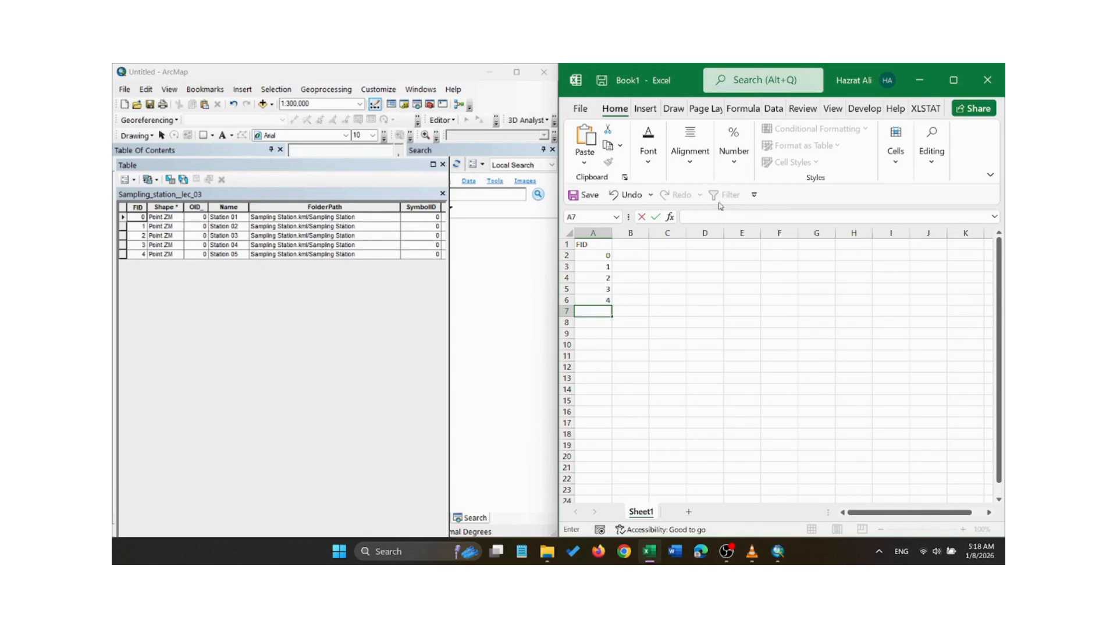
Enter the water-quality column headings Ph in cell B1 and DO in cell C1.
left_click(626, 243)
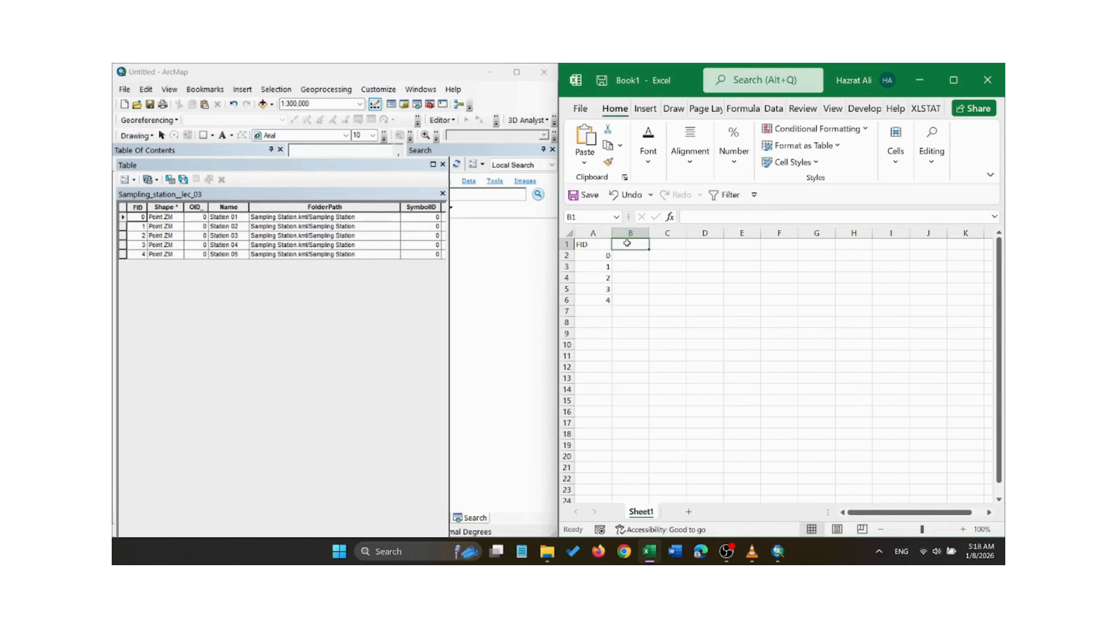
type("Ph")
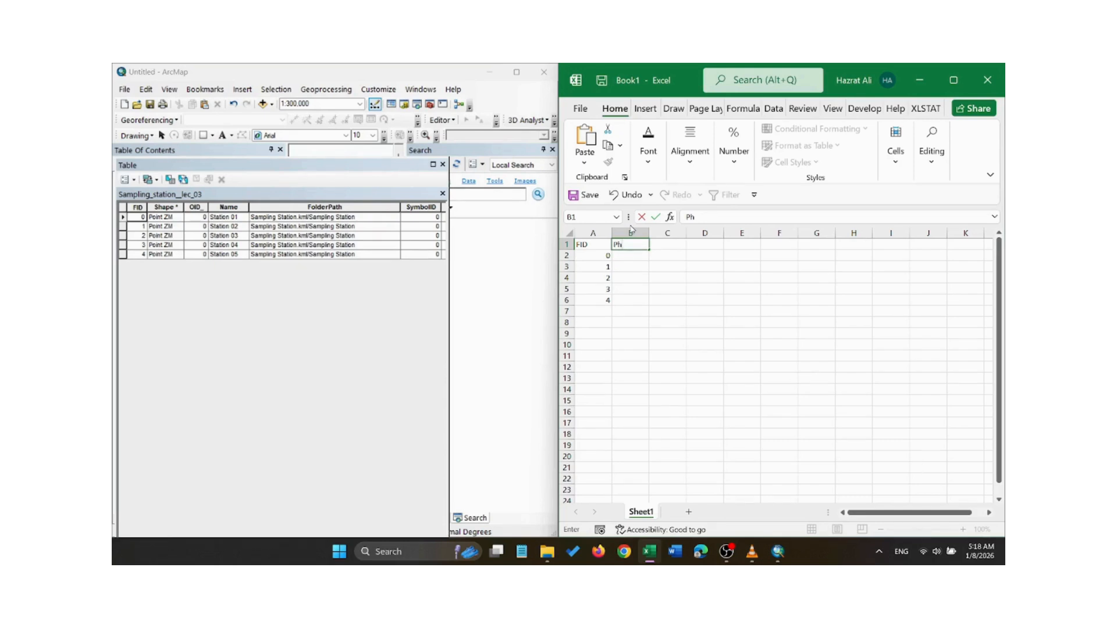
left_click(661, 245)
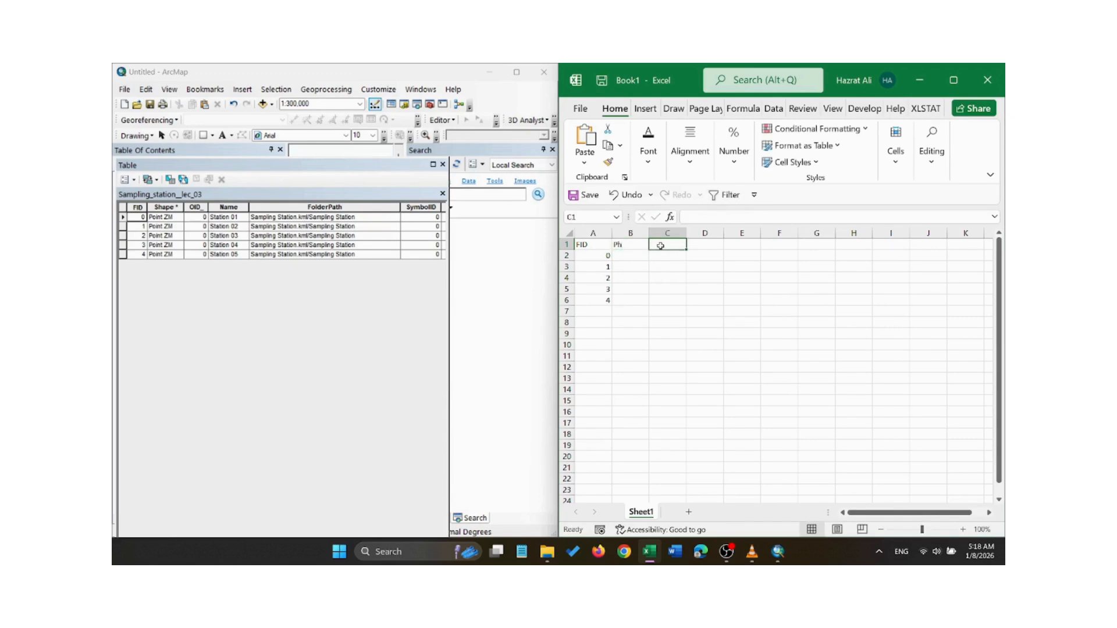
type("DO")
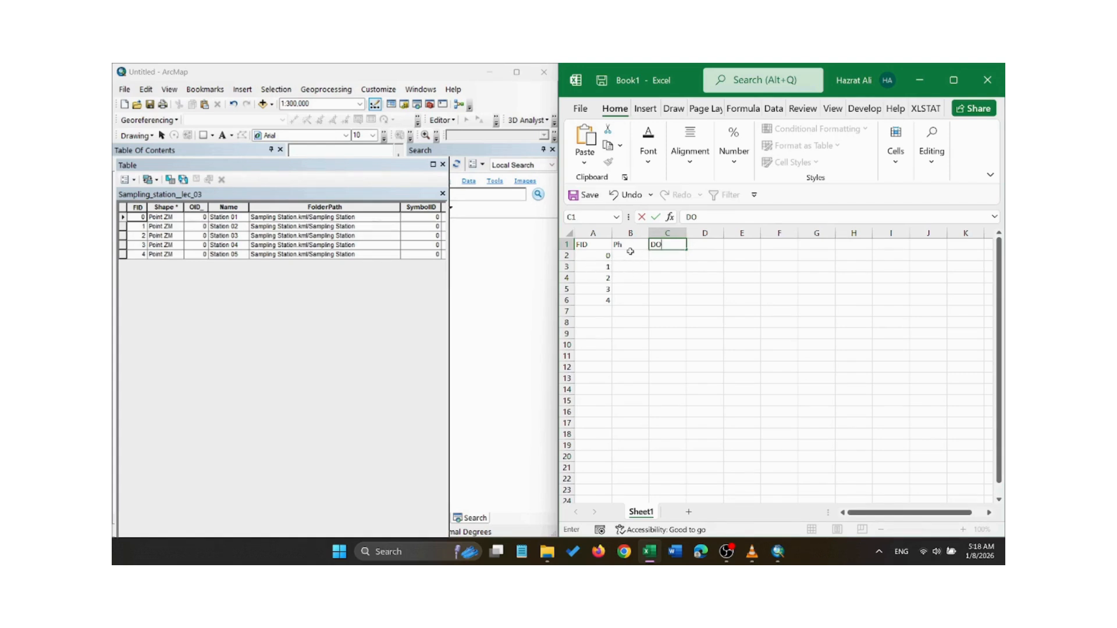
Enter the Ph values 5, 5.6, 7, 8 and 13 in cells B2:B6 for station IDs 0 to 4.
left_click(631, 255)
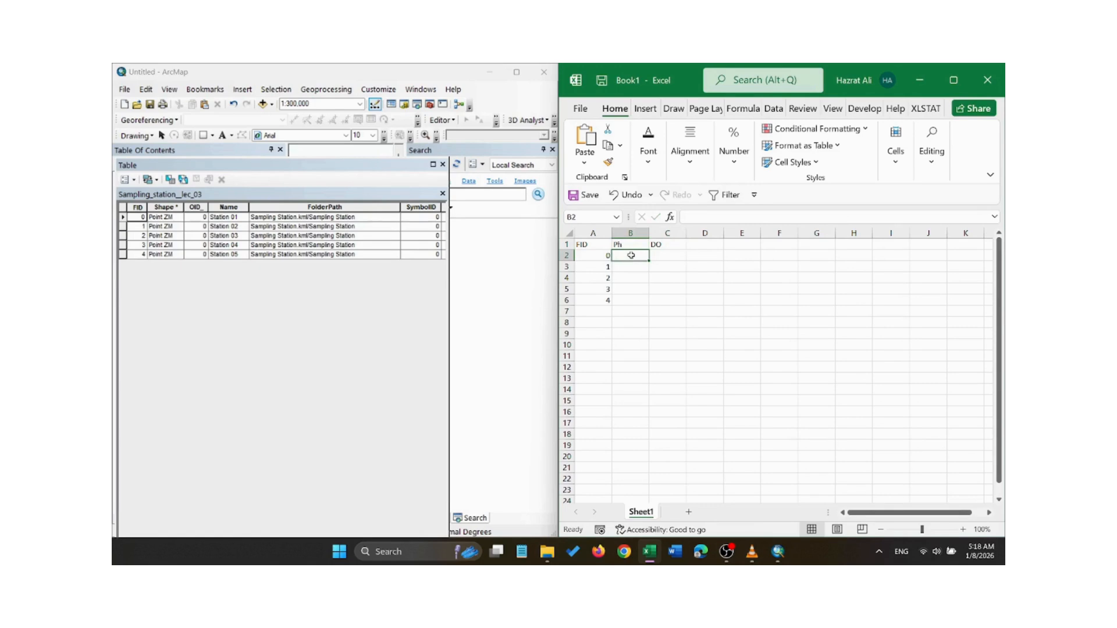
type("5")
key("Return")
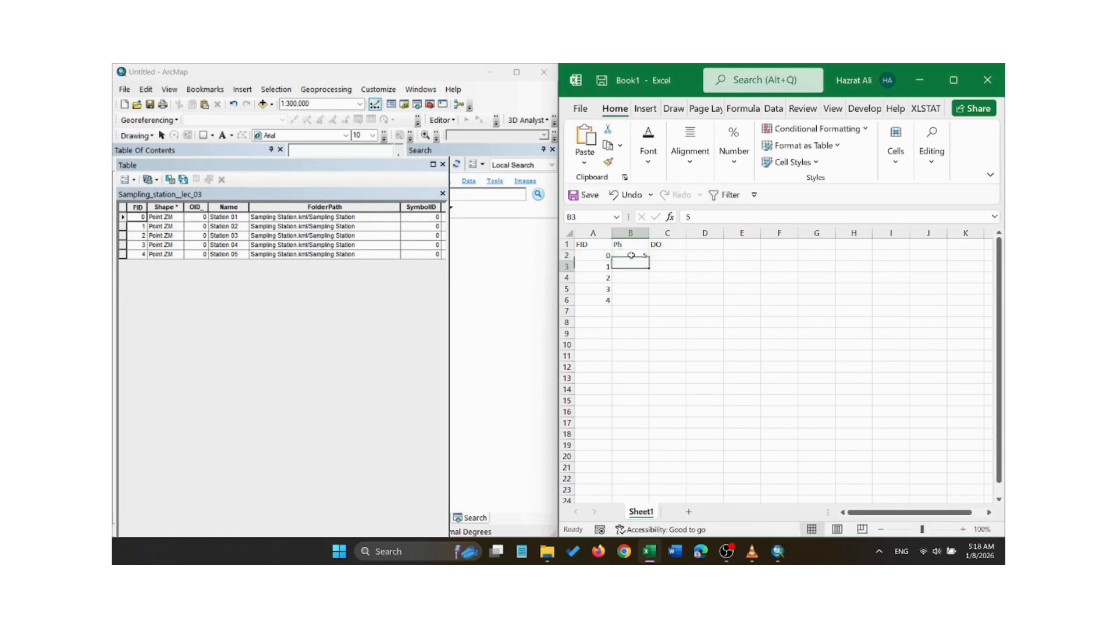
type("5.6")
key("Return")
type("7")
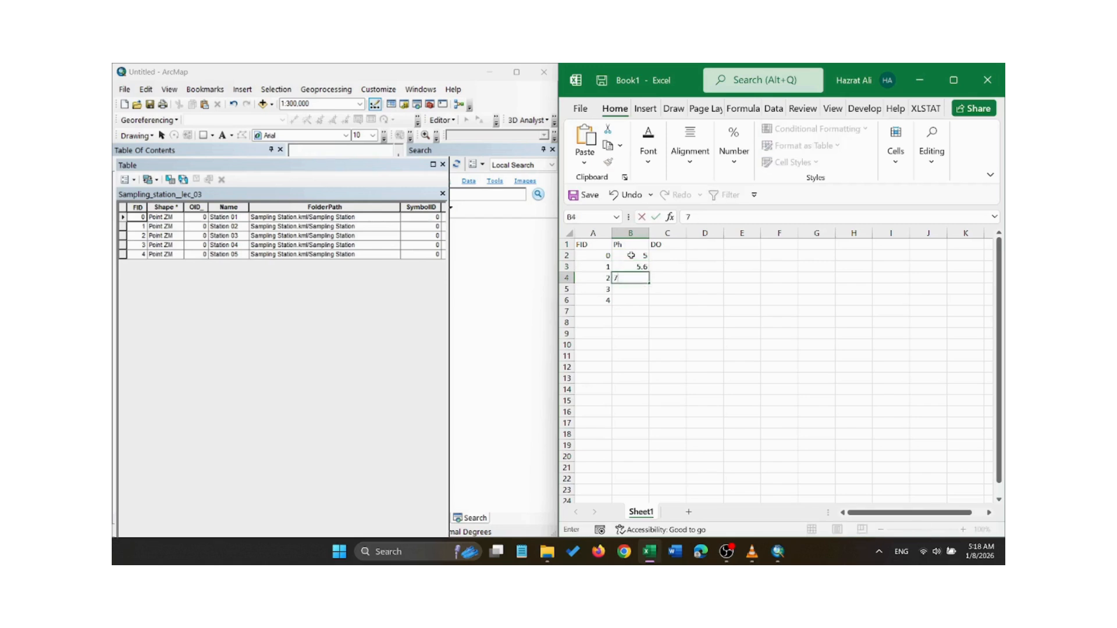
key("Return")
type("8")
key("Return")
type("13")
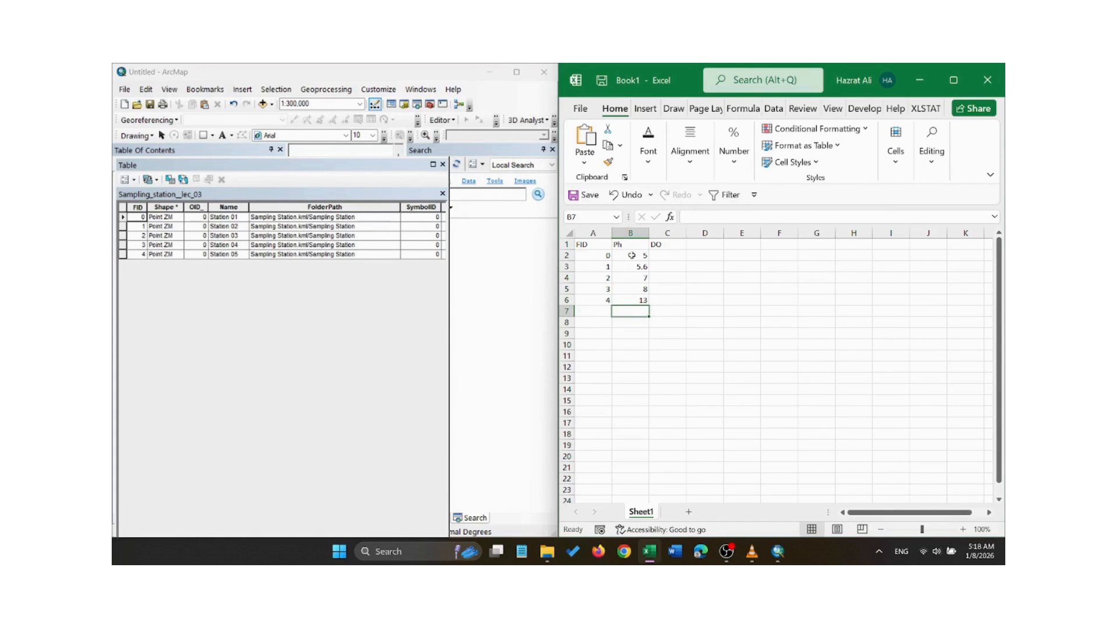
Enter the DO values 4, 6, 6.5, 8 and 9 in cells C2:C6 for station IDs 0 to 4.
left_click(668, 258)
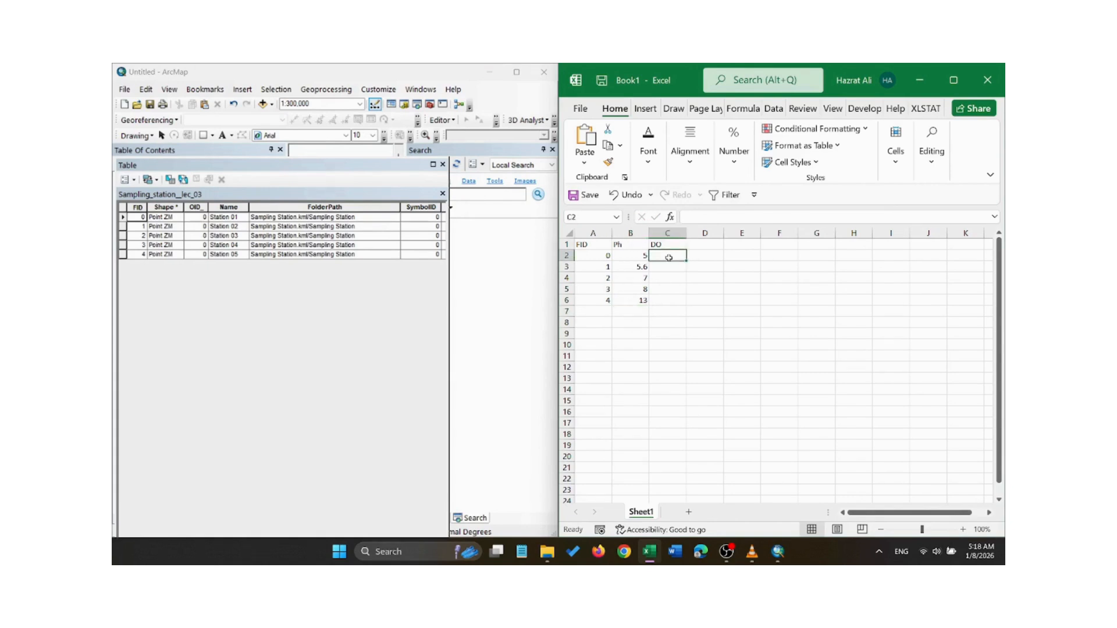
type("4")
key("Return")
type("4")
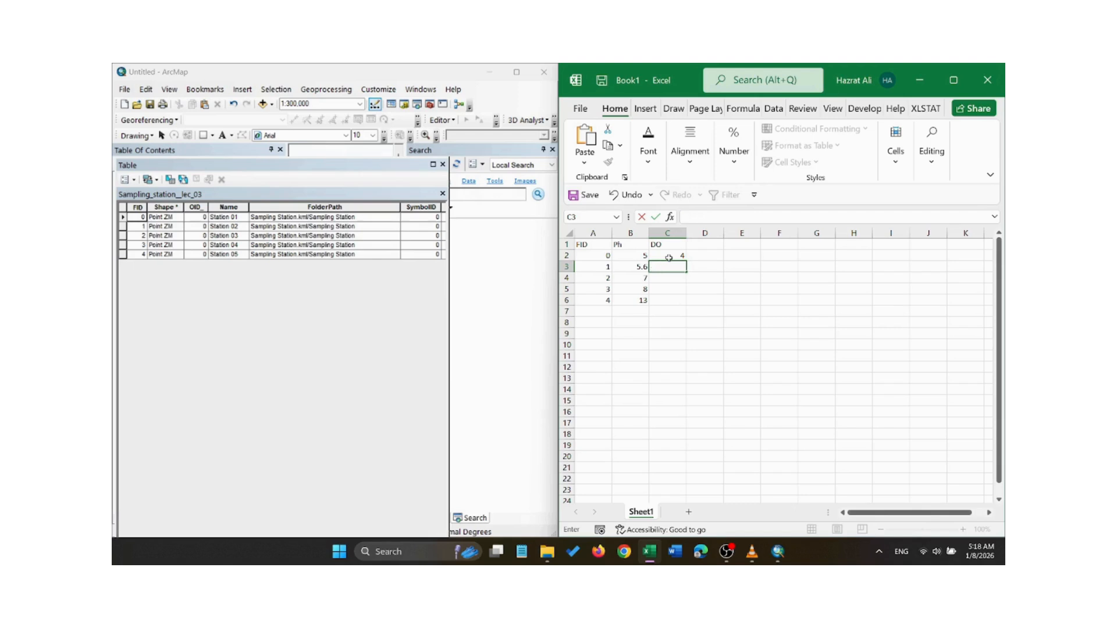
type("6")
key("Return")
type("6.5")
key("Return")
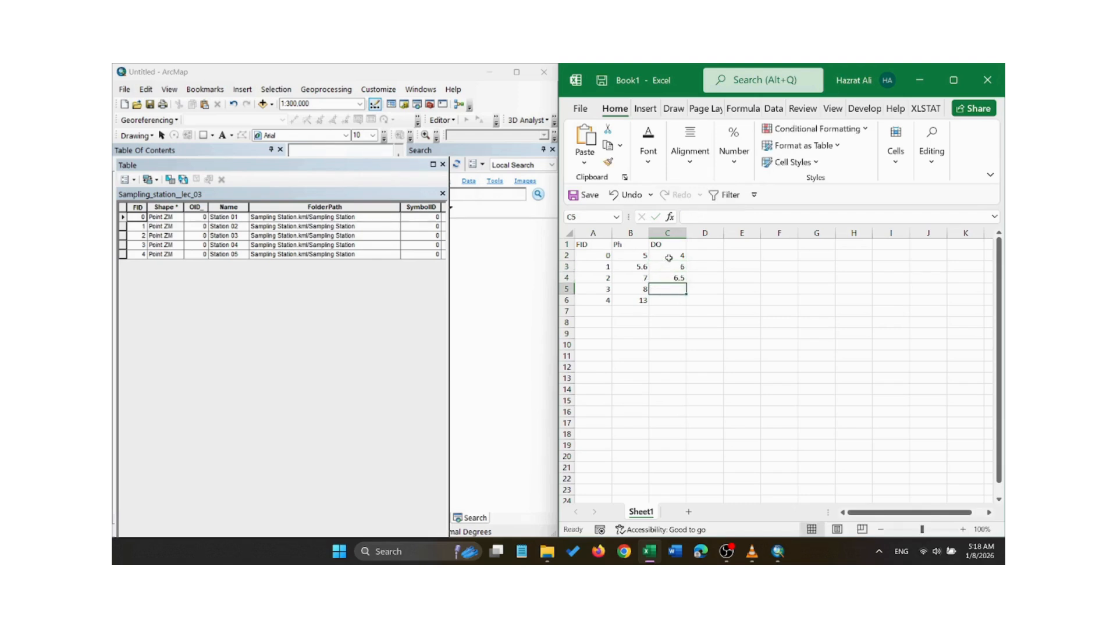
type("8")
key("Return")
type("9")
key("Return")
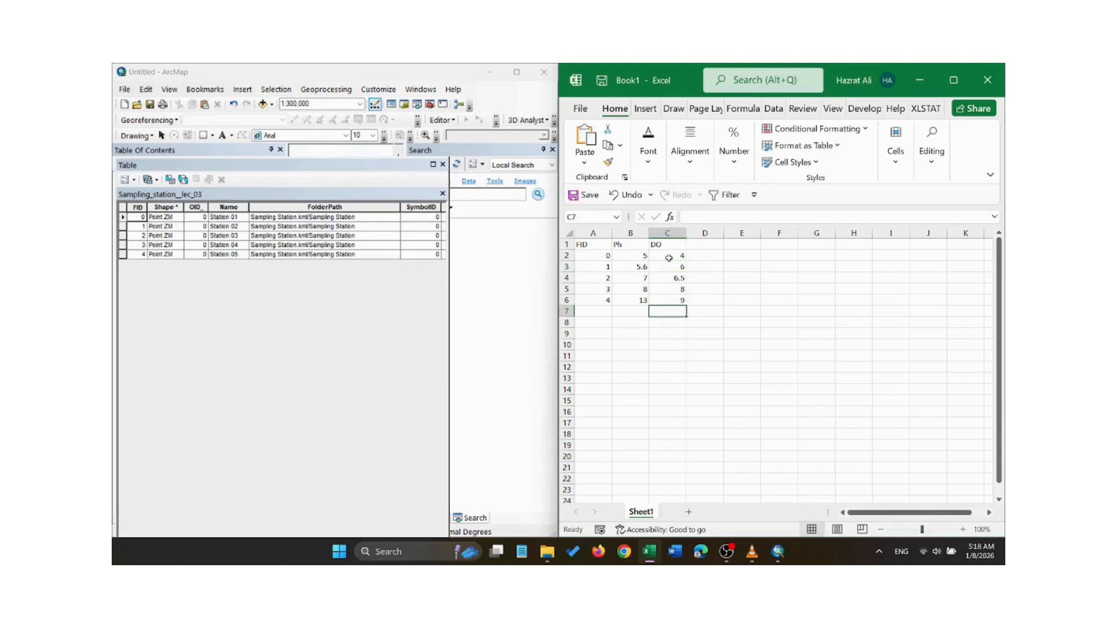
Save the workbook as PH and DO Lecel in CSV UTF-8 (Comma delimited) format in the You Tube _GIS folder under Videos.
left_click(954, 79)
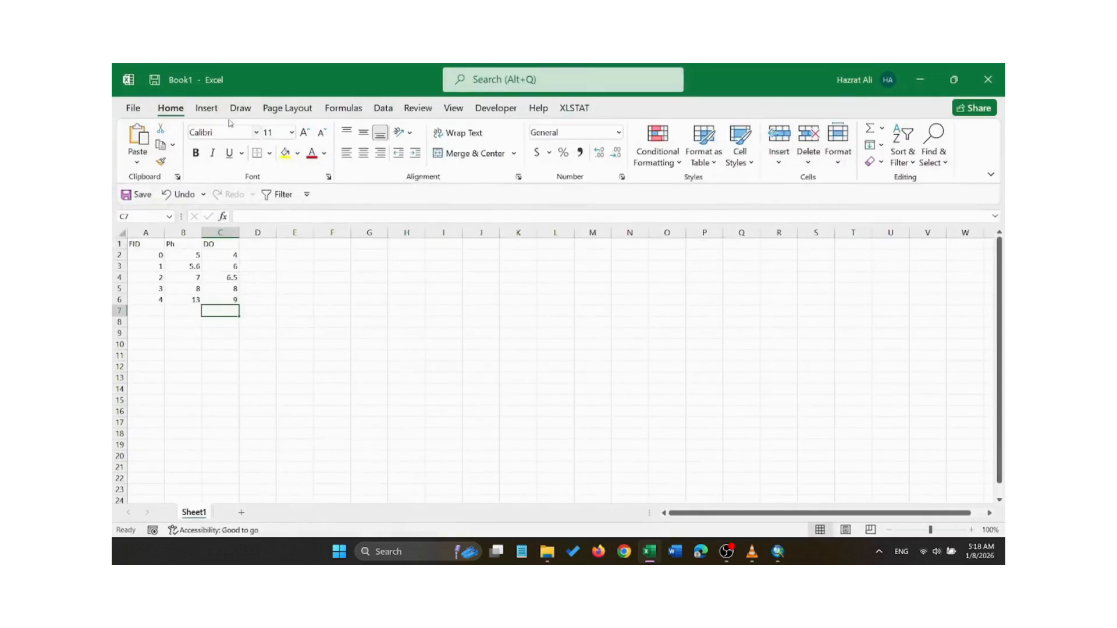
left_click(137, 112)
left_click(150, 266)
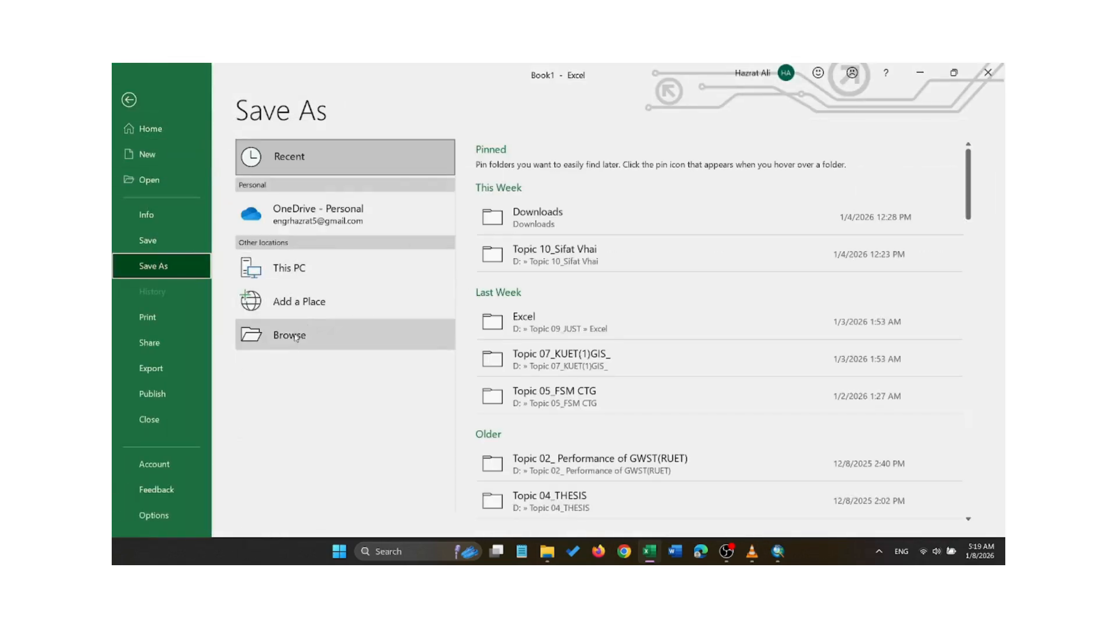
left_click(295, 336)
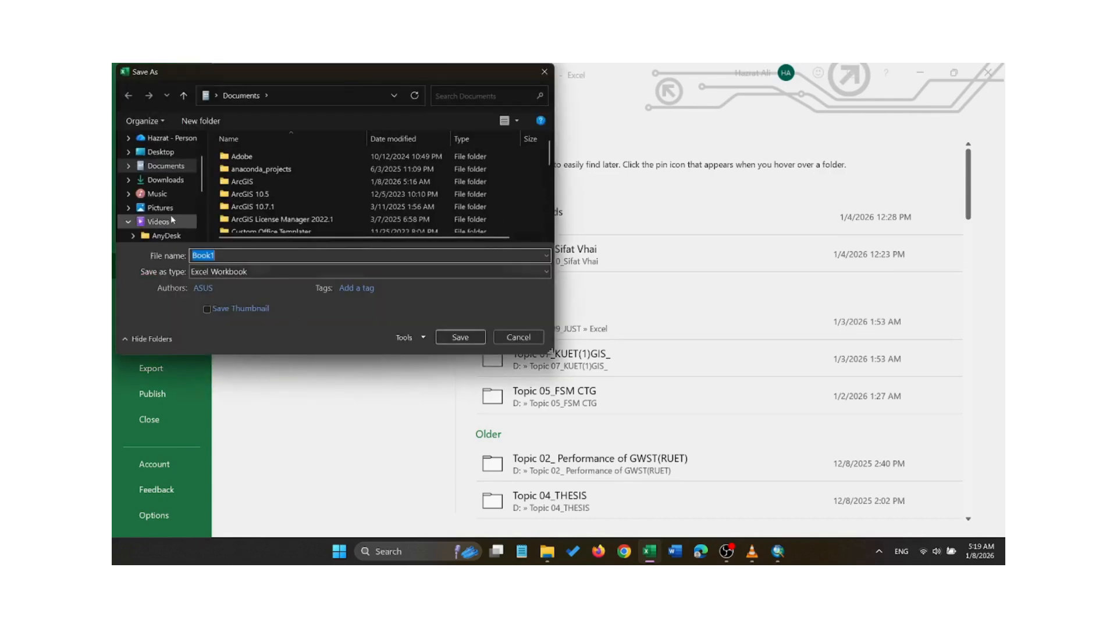
left_click(172, 219)
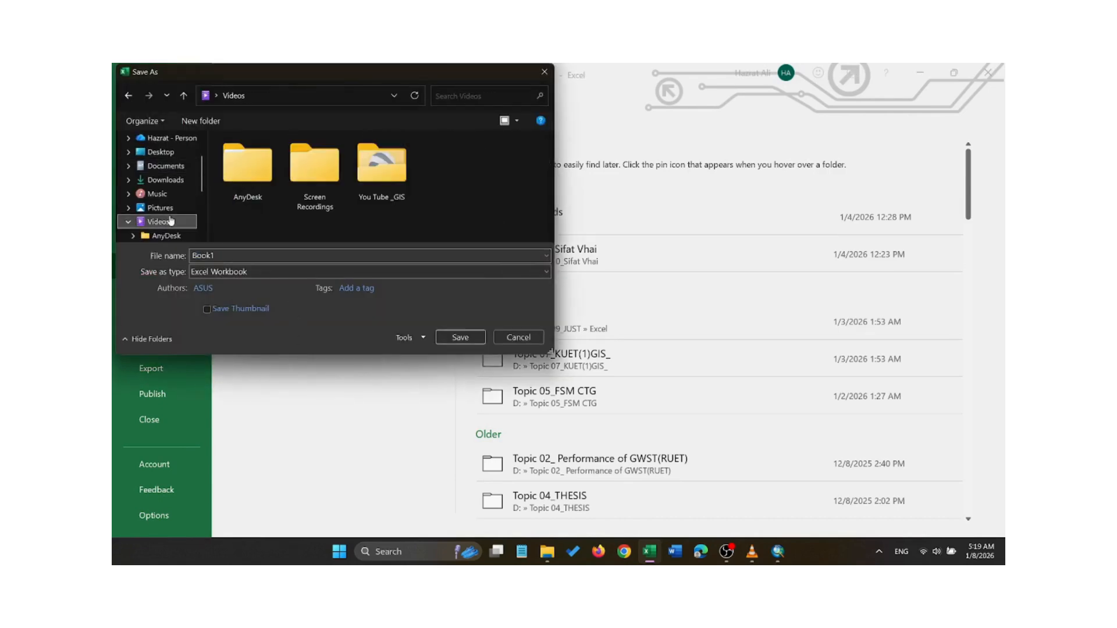
double_click(373, 161)
left_click(243, 255)
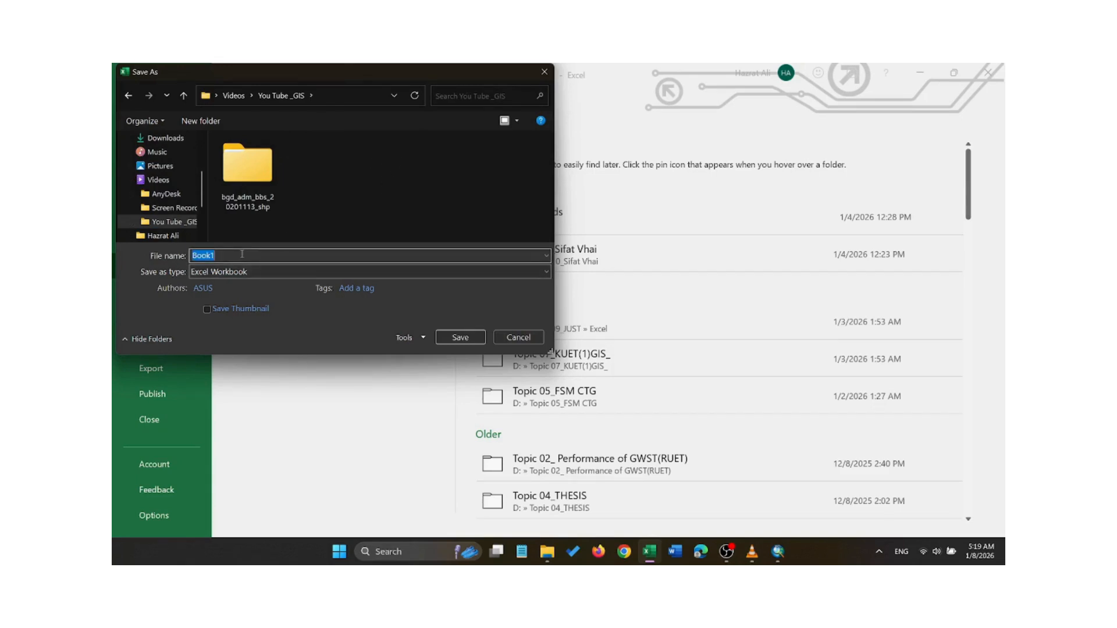
type("PH and DO Lecel")
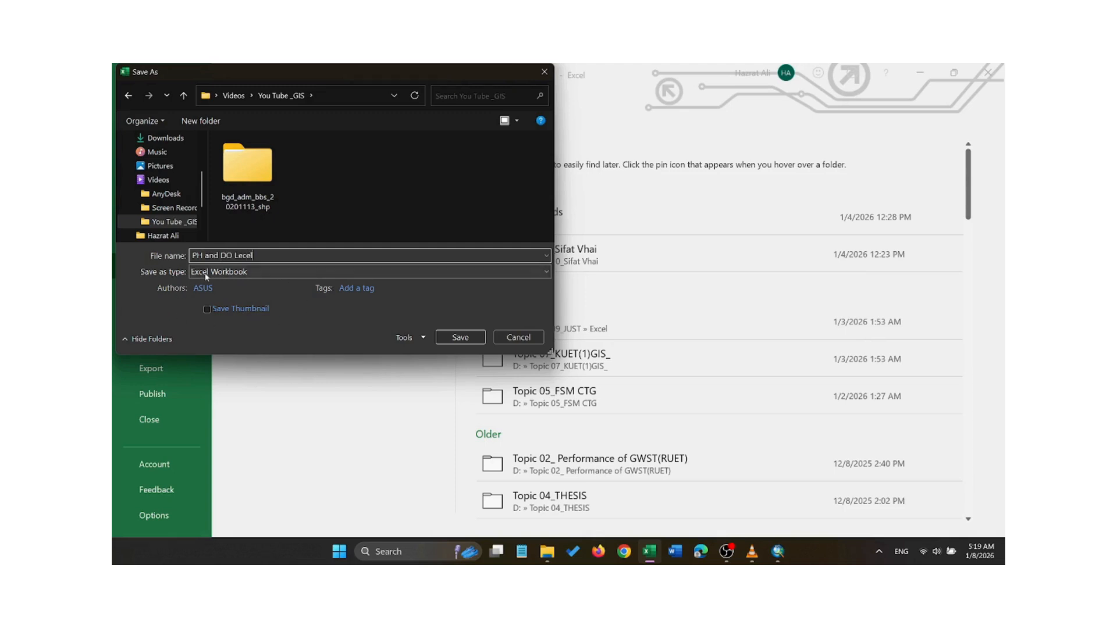
left_click(546, 271)
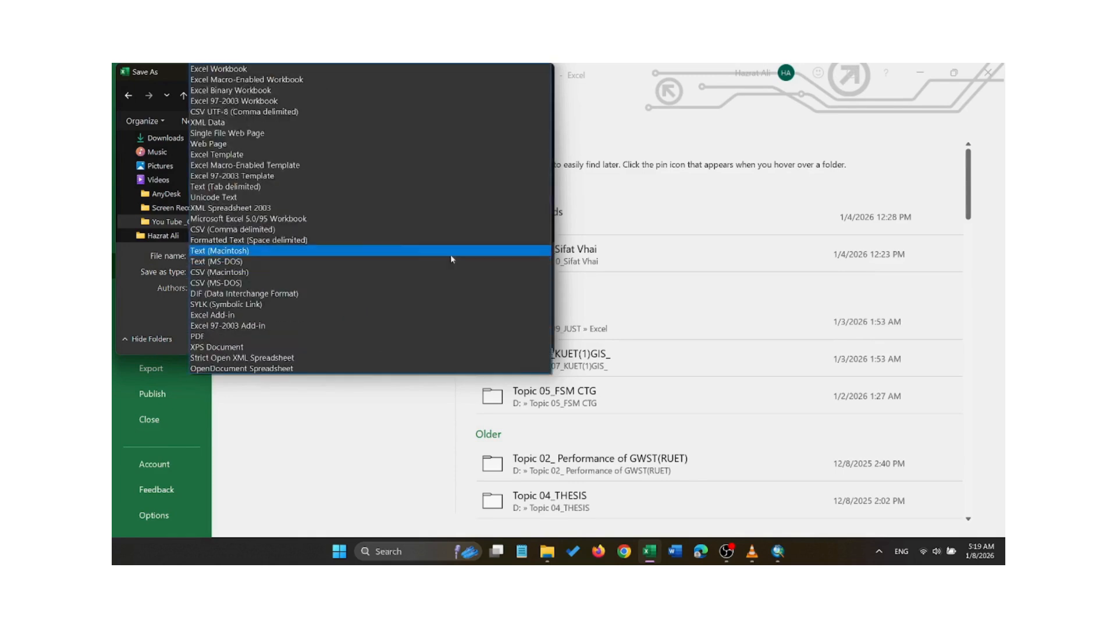
left_click(297, 112)
left_click(460, 321)
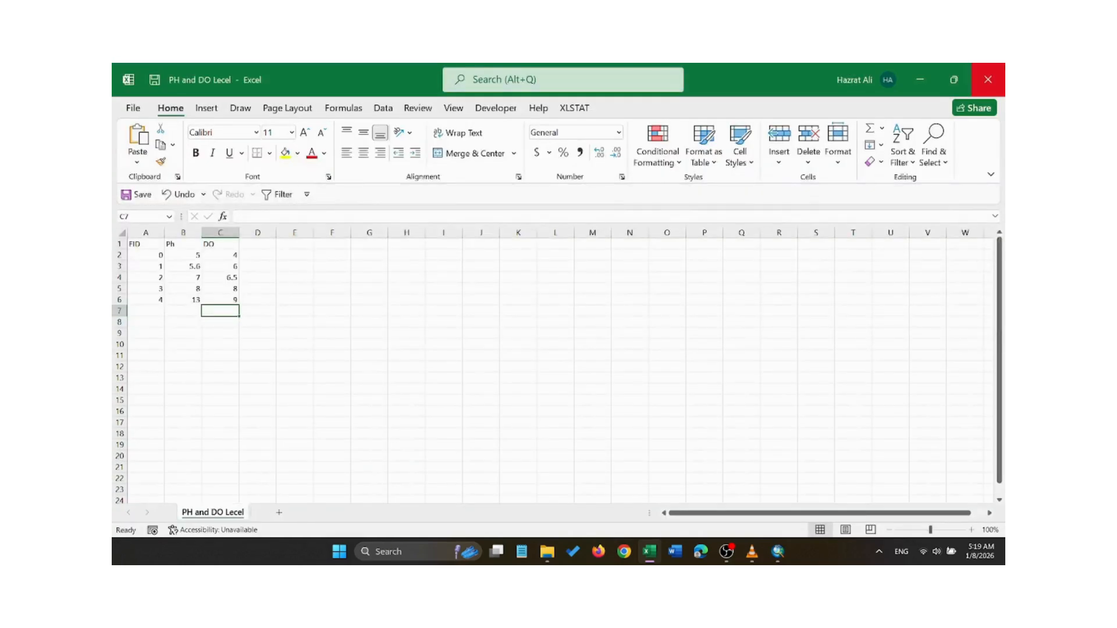
Close the workbook, maximize the ArcMap window and narrow the station attribute table so all five stations on the map are uncovered.
left_click(988, 80)
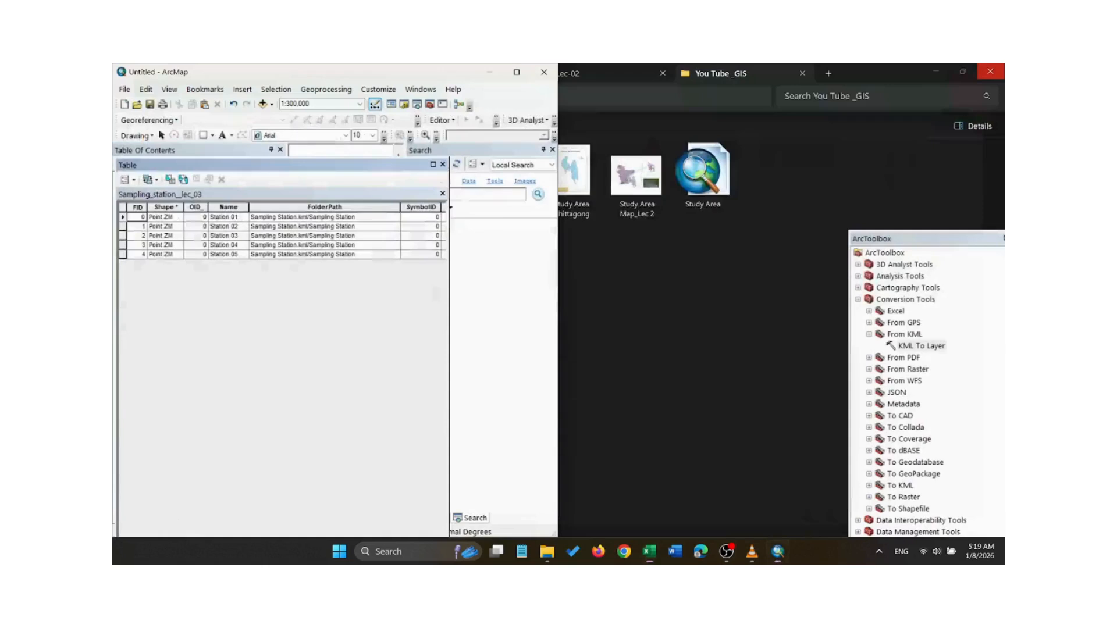
left_click(516, 72)
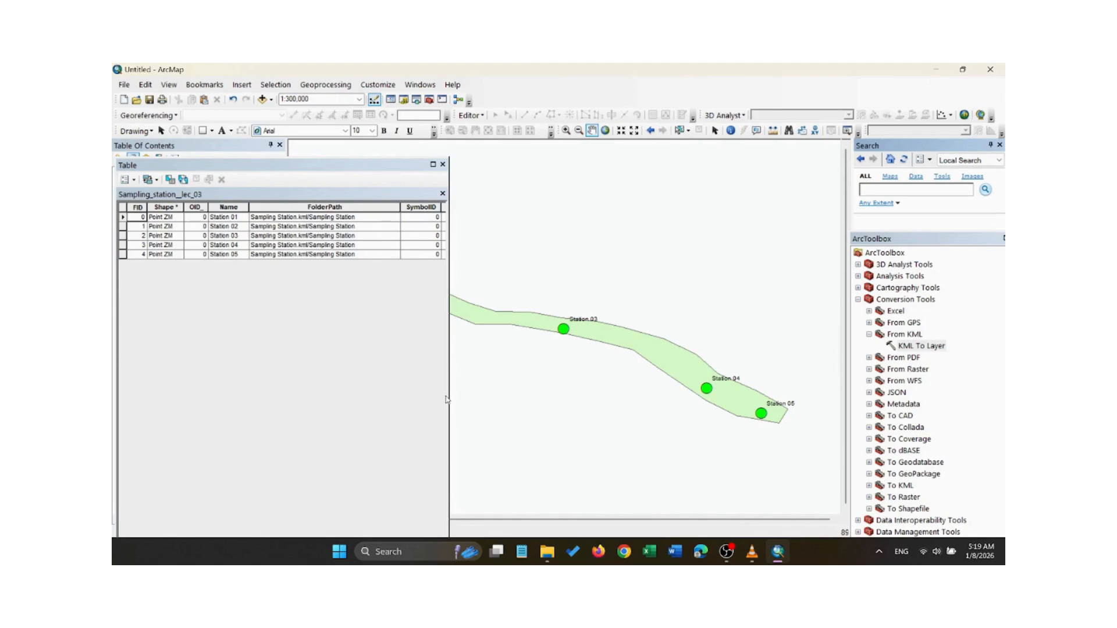
left_click_drag(449, 394, 236, 388)
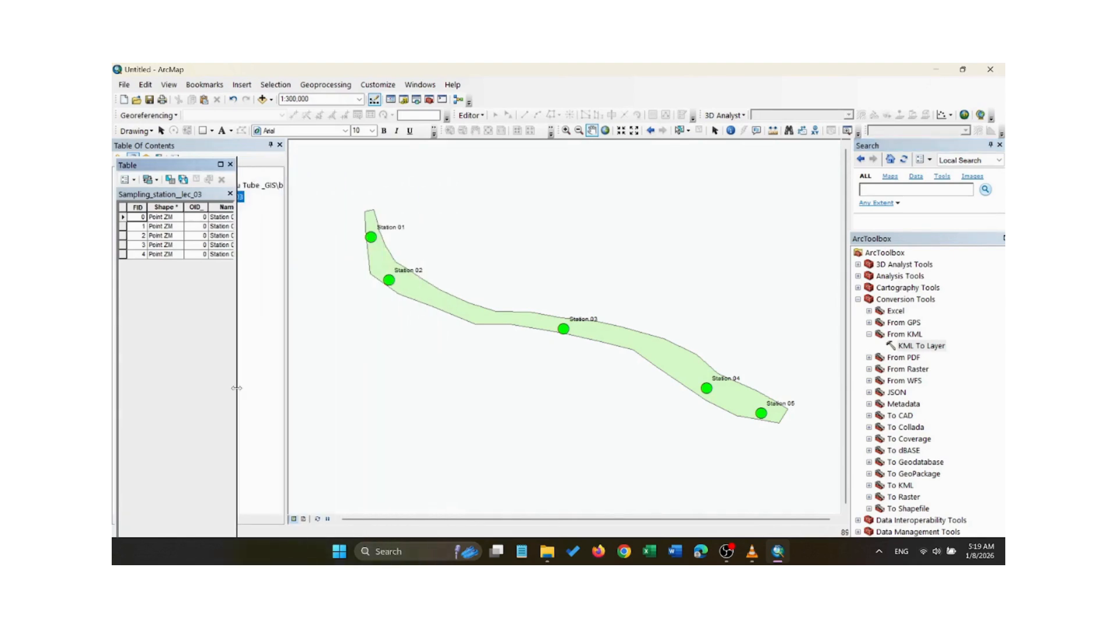
Connect to the You Tube _GIS folder under Videos and add PH and DO Lecel.csv to the map document.
left_click(262, 100)
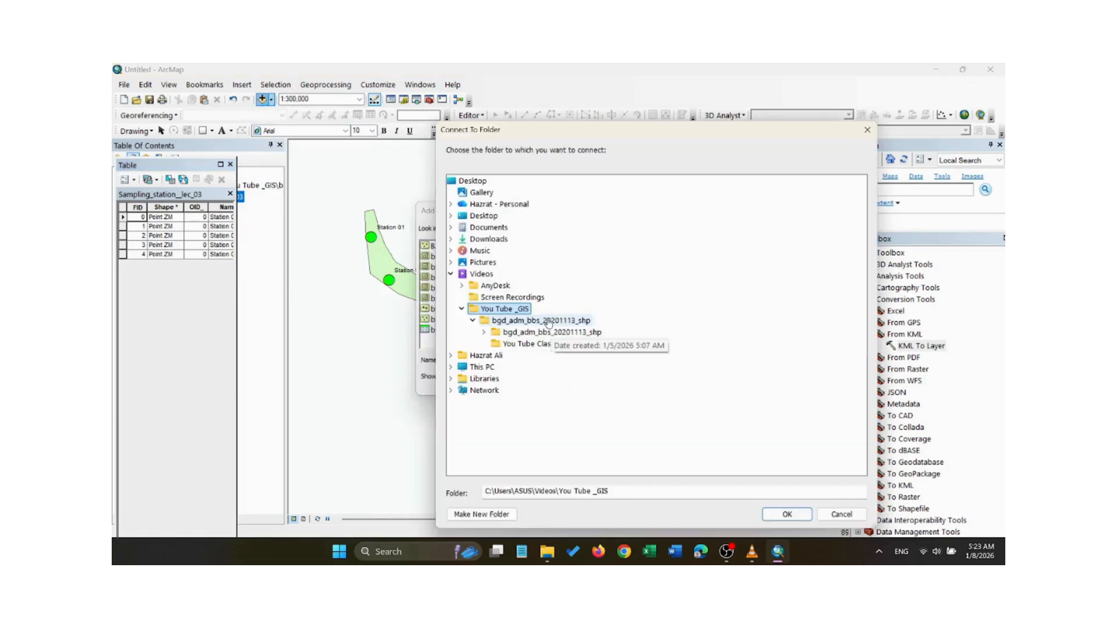
left_click(548, 321)
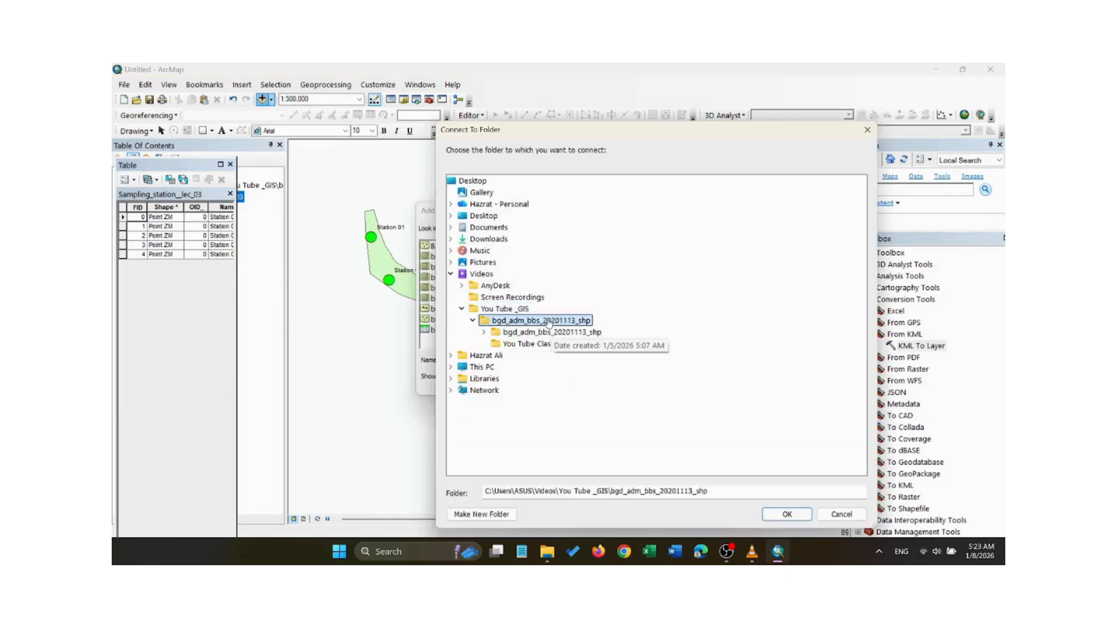
left_click(516, 311)
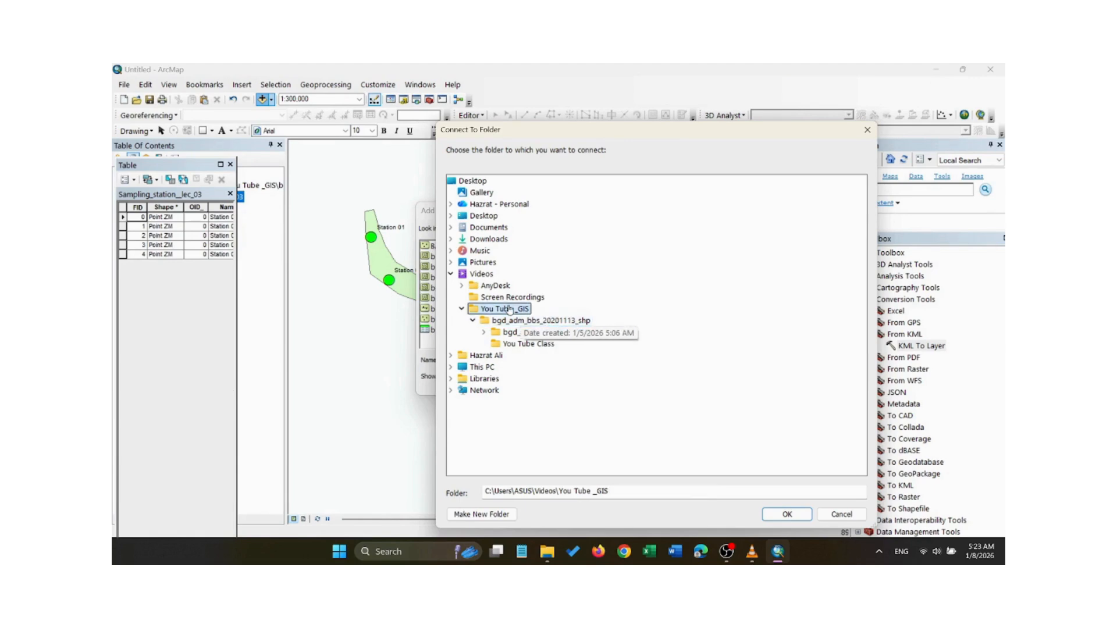
left_click(786, 515)
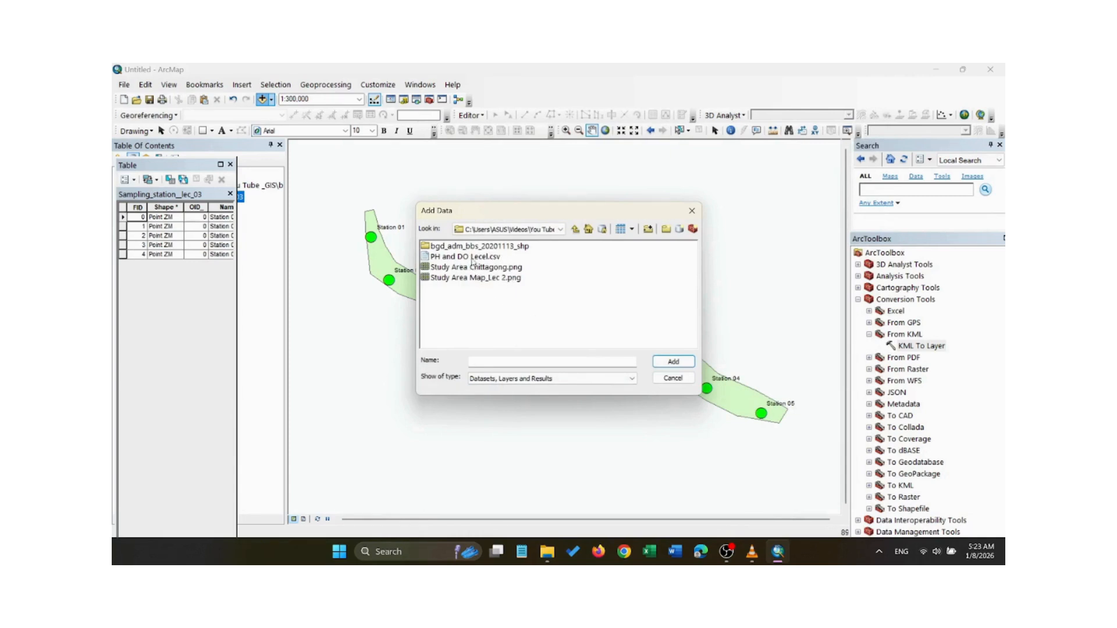
left_click(485, 257)
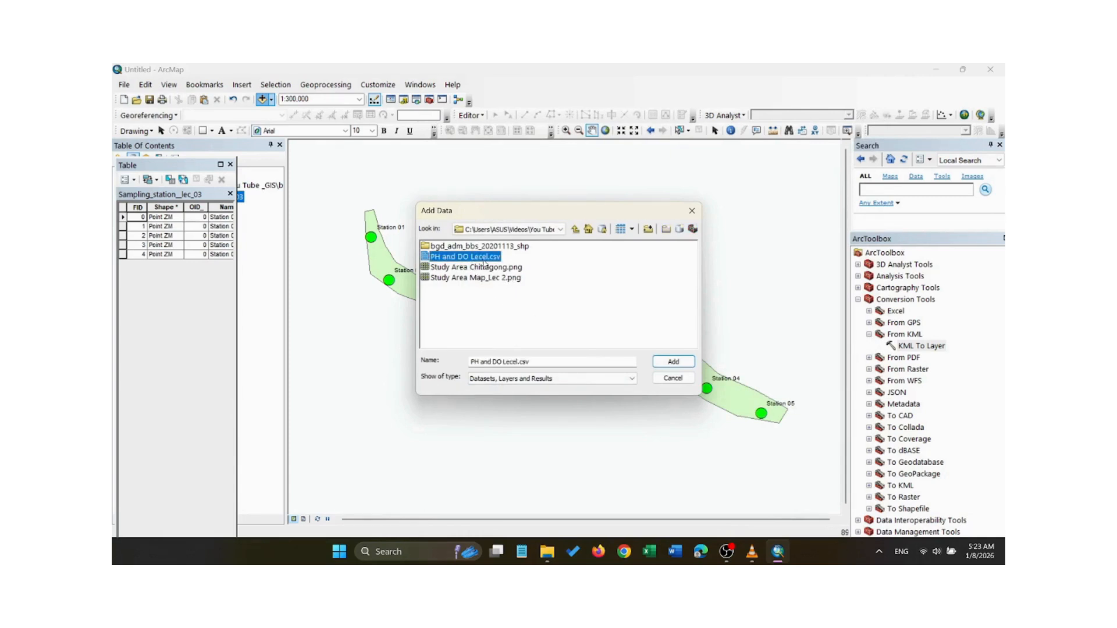
left_click(672, 361)
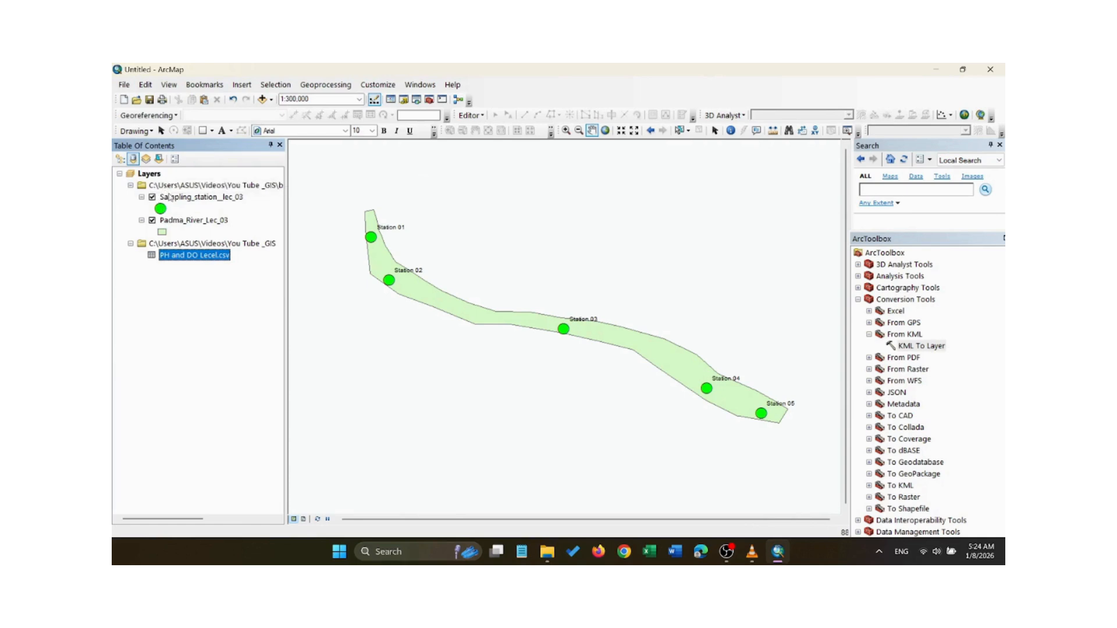
Join the PH and DO Lecel.csv table to the Sampling_station__lec_03 layer on FID, keeping all records.
right_click(176, 198)
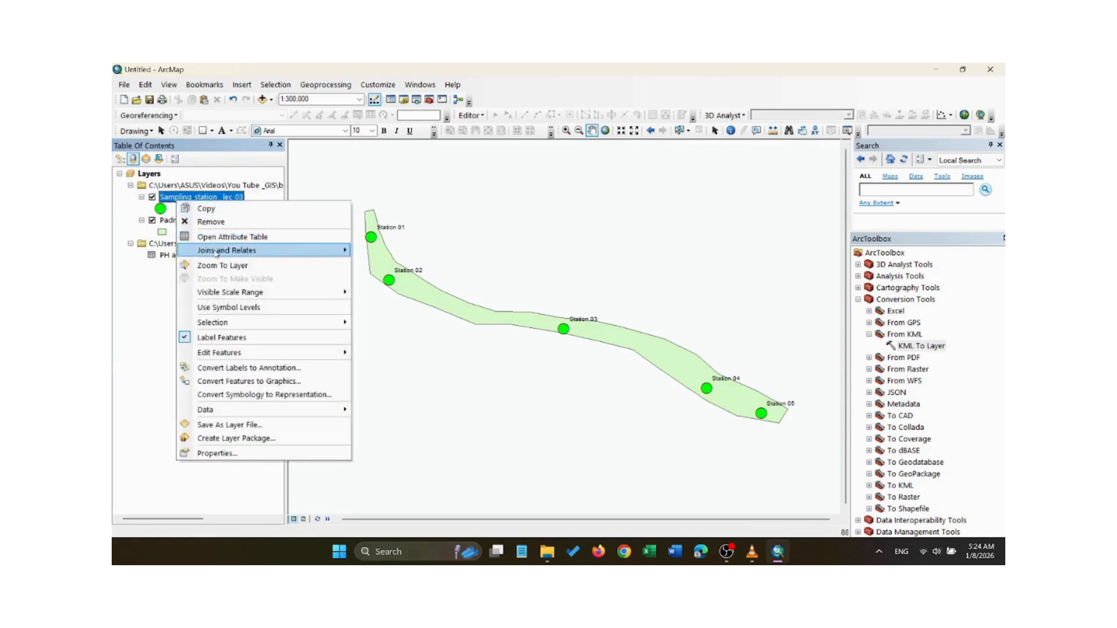
mouse_move(215, 253)
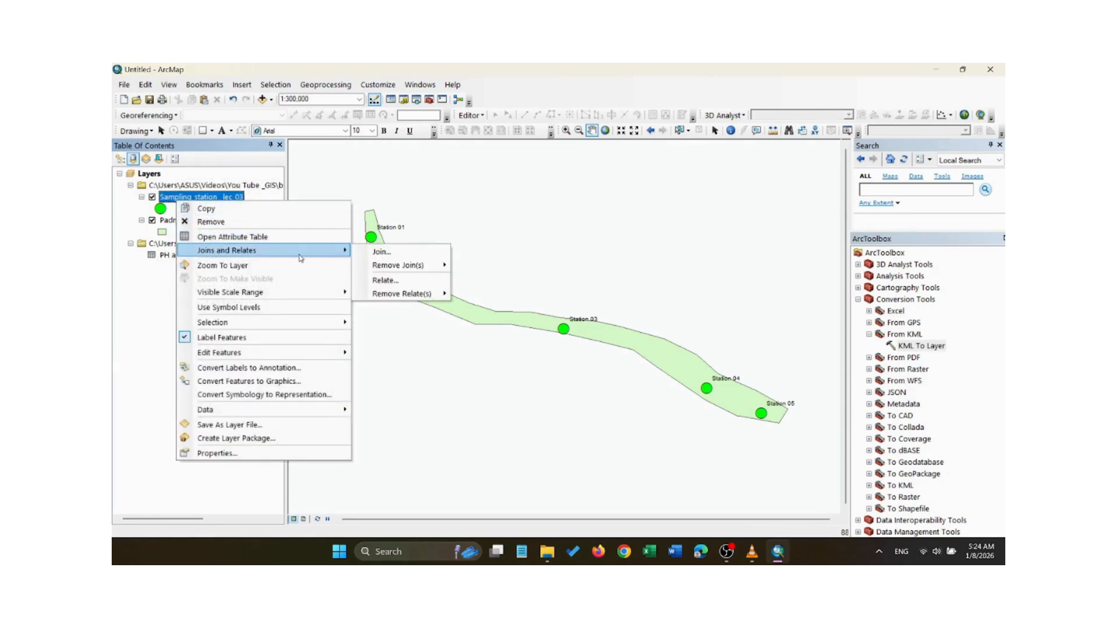
left_click(377, 253)
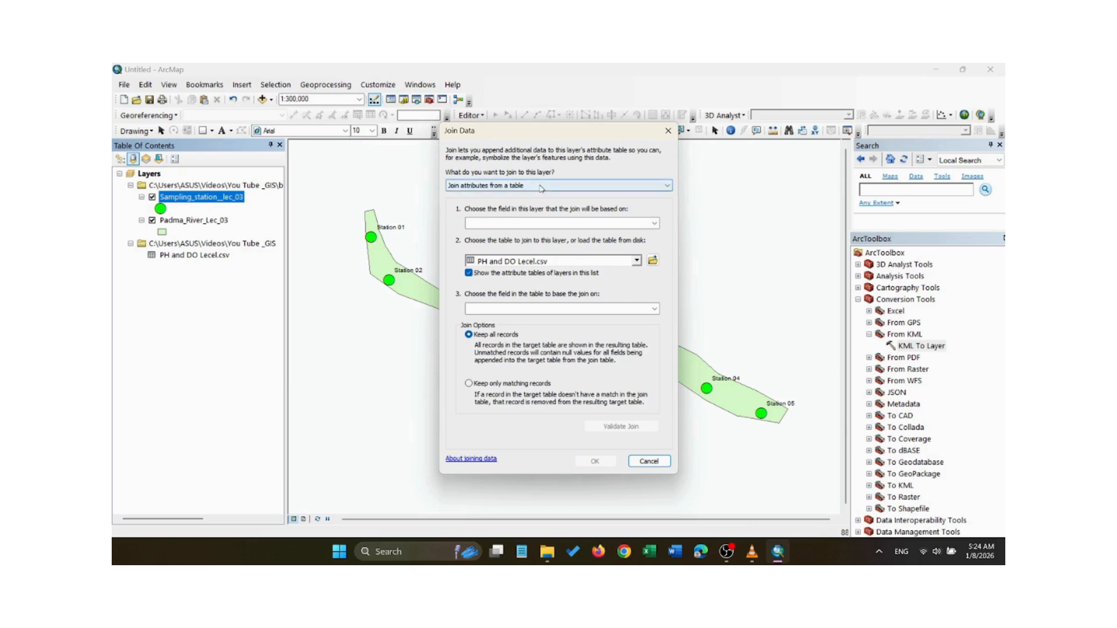
left_click(654, 224)
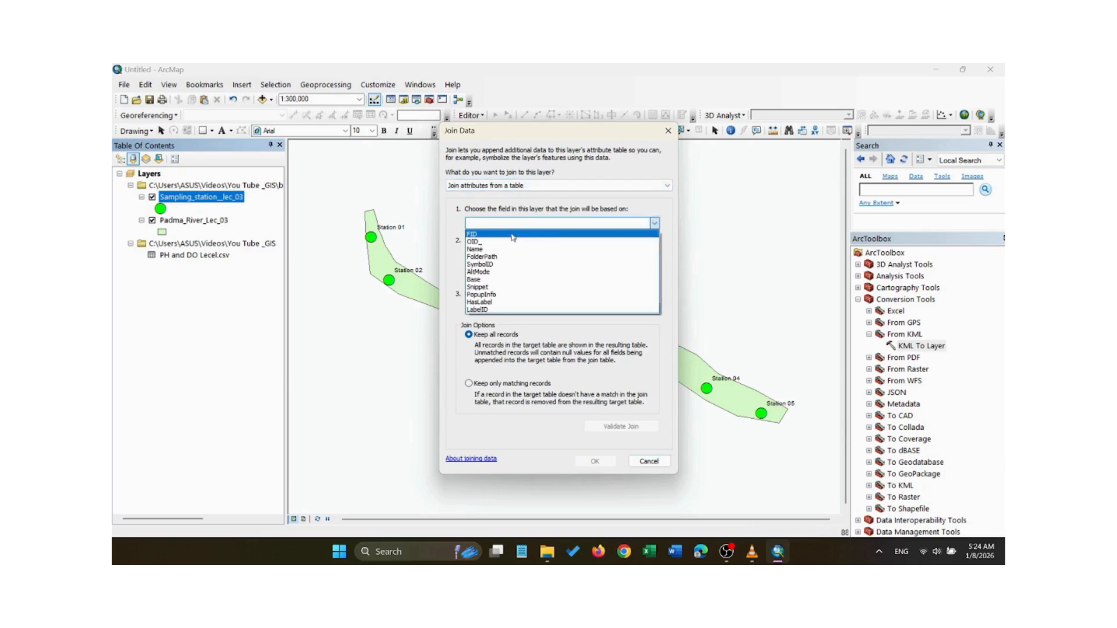
left_click(488, 236)
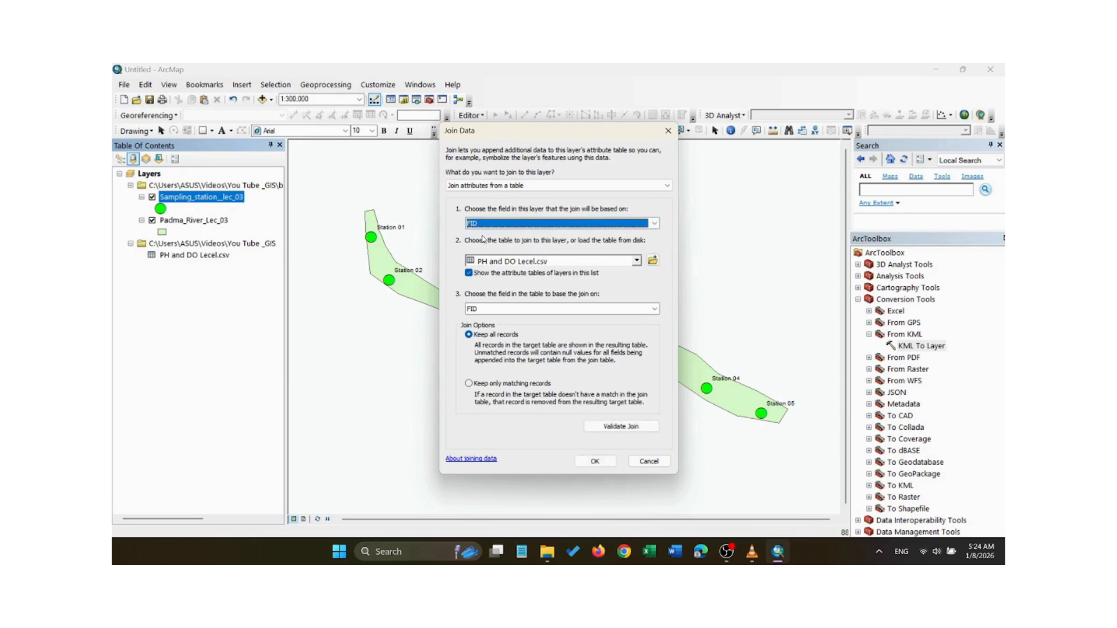
left_click(568, 263)
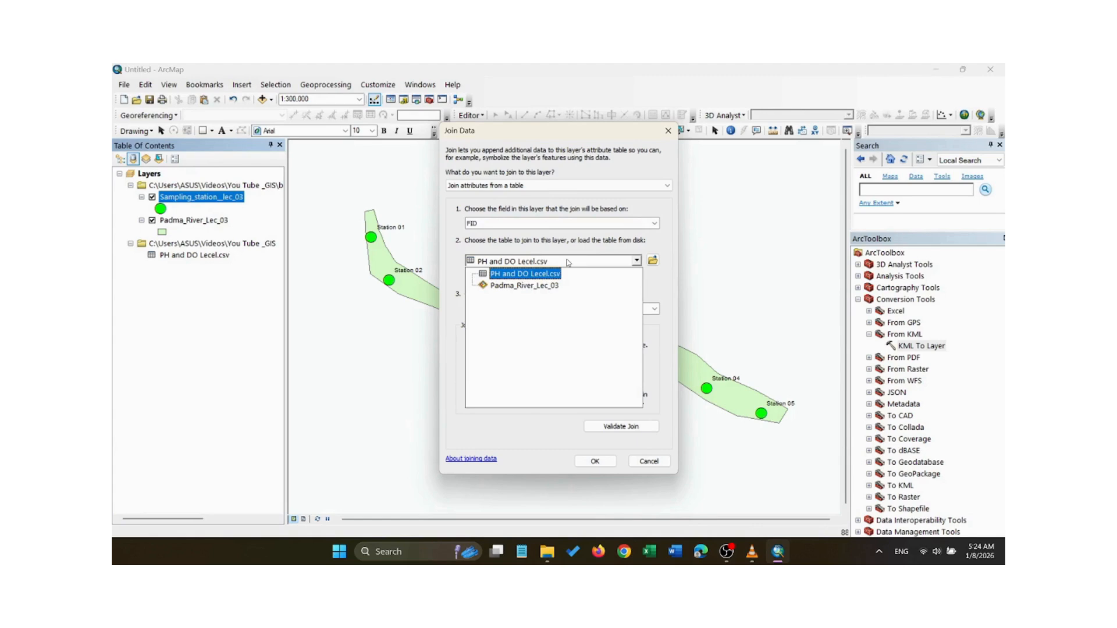
left_click(568, 263)
left_click(596, 460)
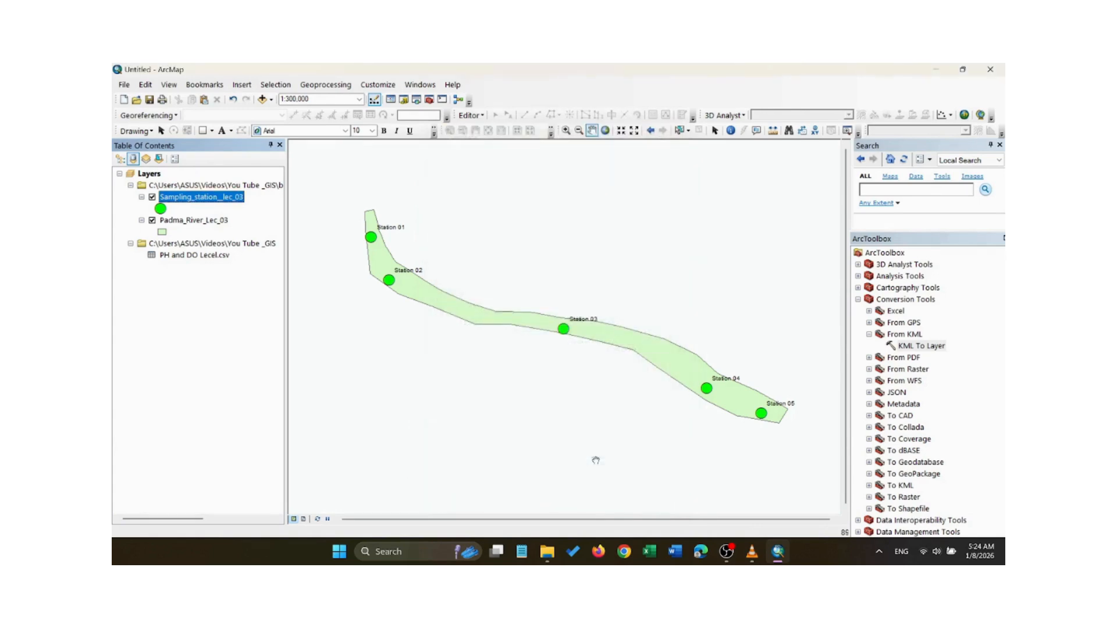
Open the Sampling_station__lec_03 attribute table, widen it to show all columns, and check the joined Ph and DO fields.
right_click(176, 202)
left_click(244, 234)
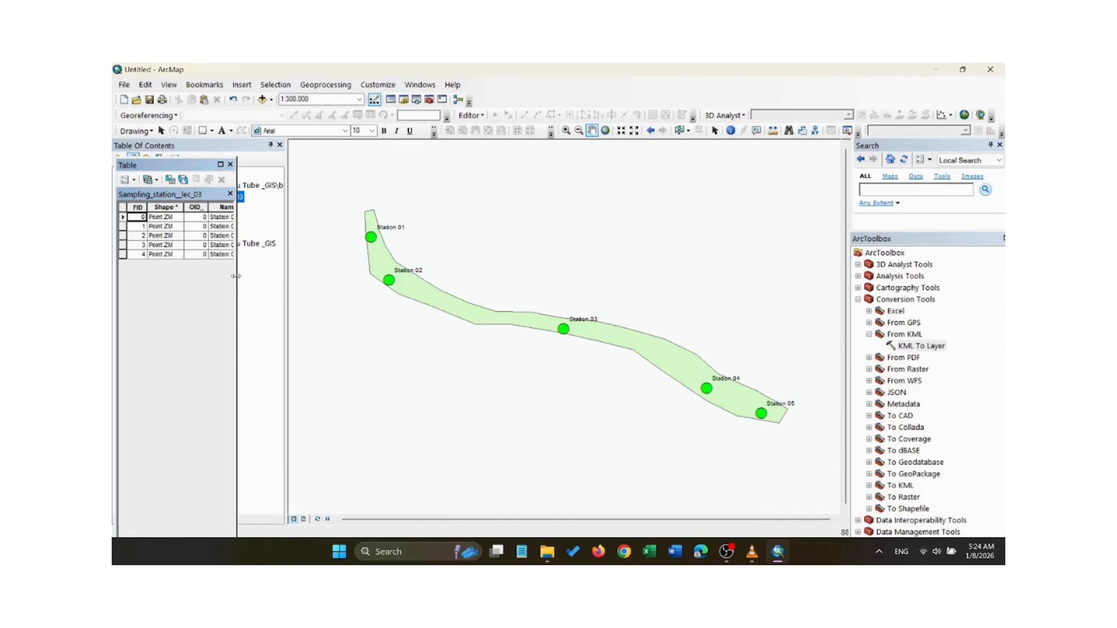
left_click_drag(236, 277, 748, 245)
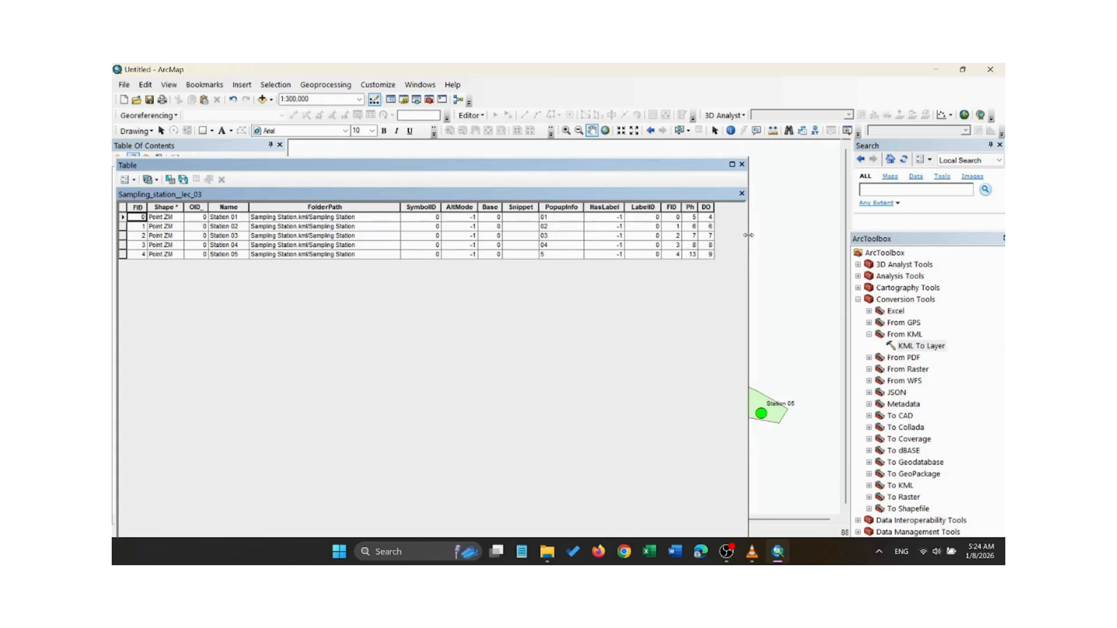
mouse_move(749, 235)
left_mouse_down()
mouse_move(337, 232)
mouse_move(740, 229)
left_mouse_up()
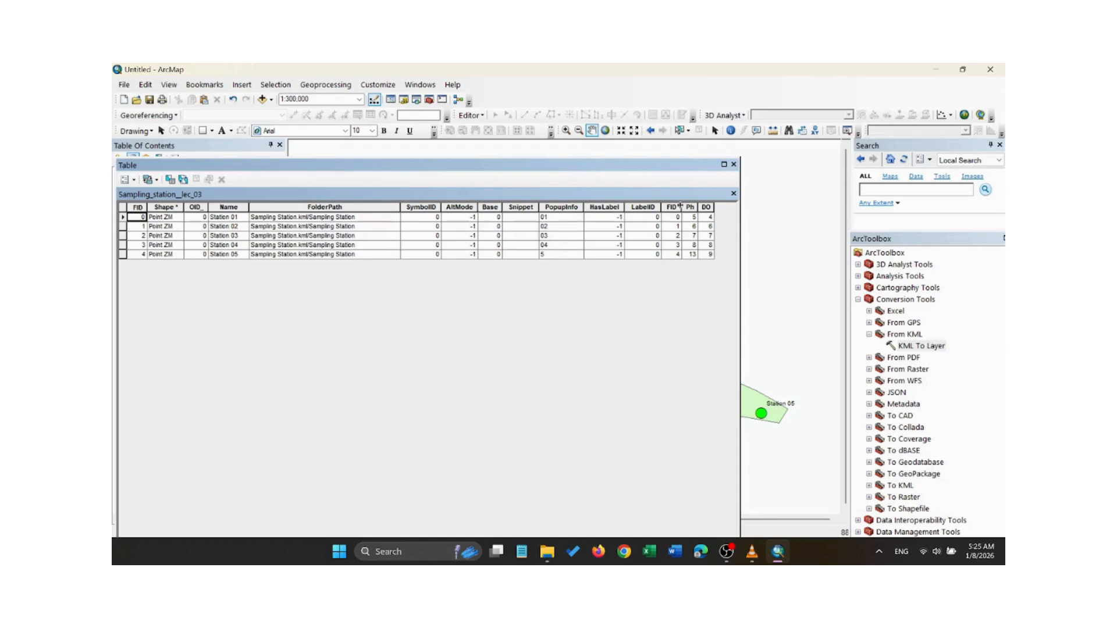
left_click(706, 207)
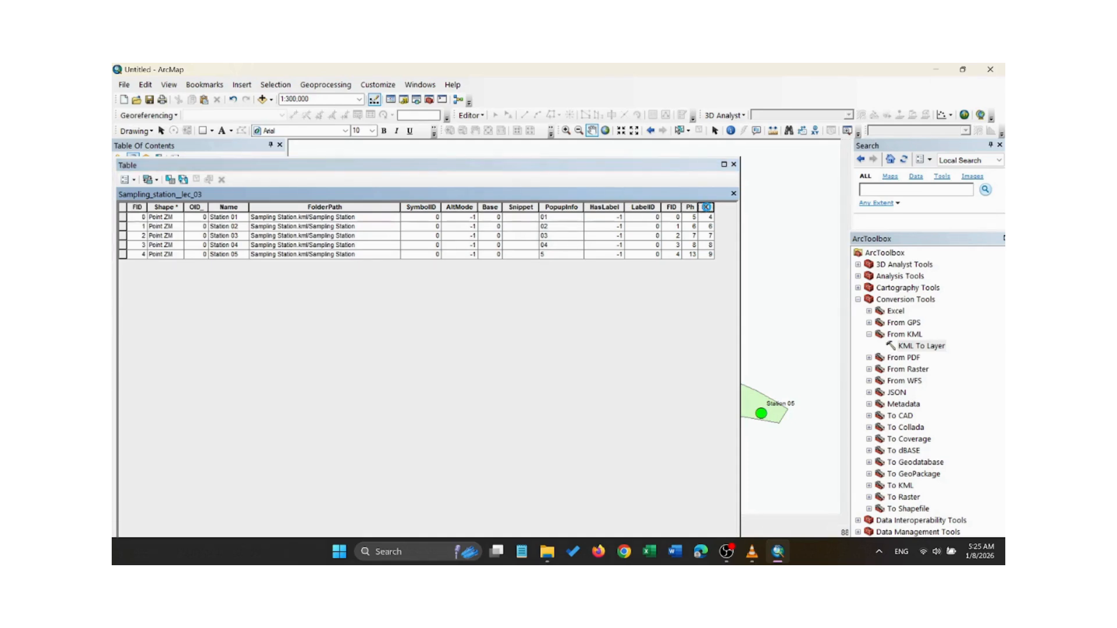
right_click(706, 207)
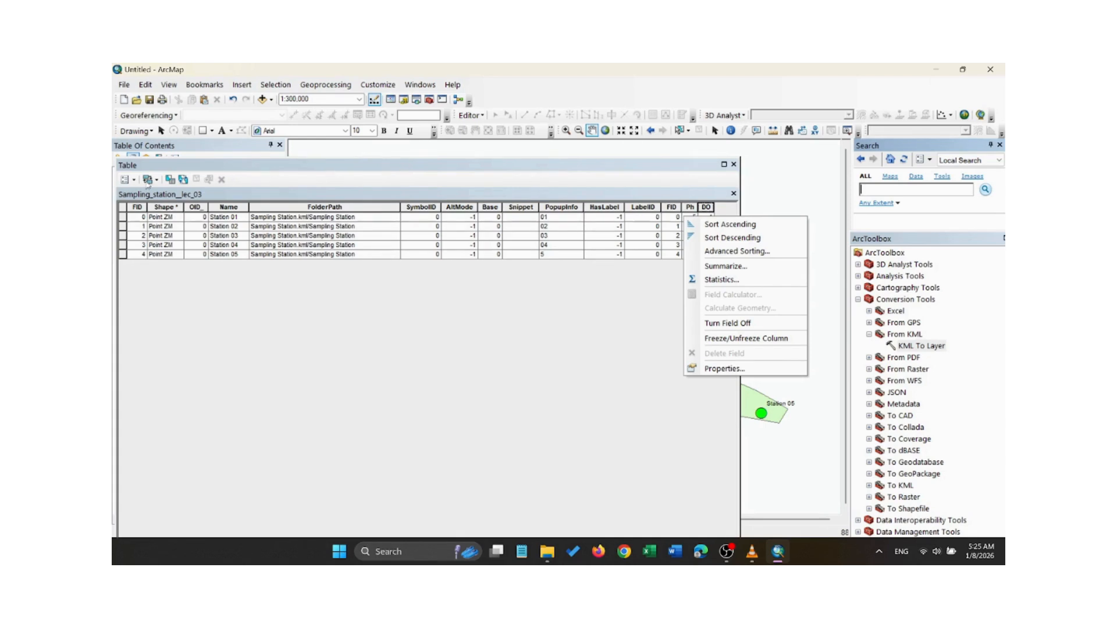
left_click(267, 175)
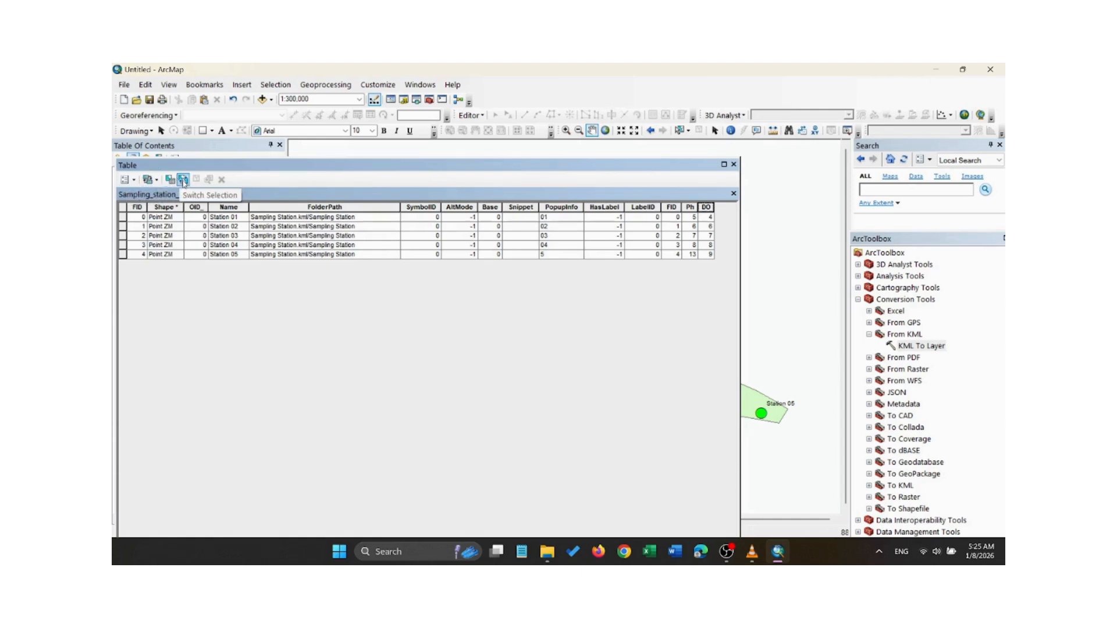
Add a field named Ph of type Double to the sampling station table and widen the table to show it.
left_click(133, 180)
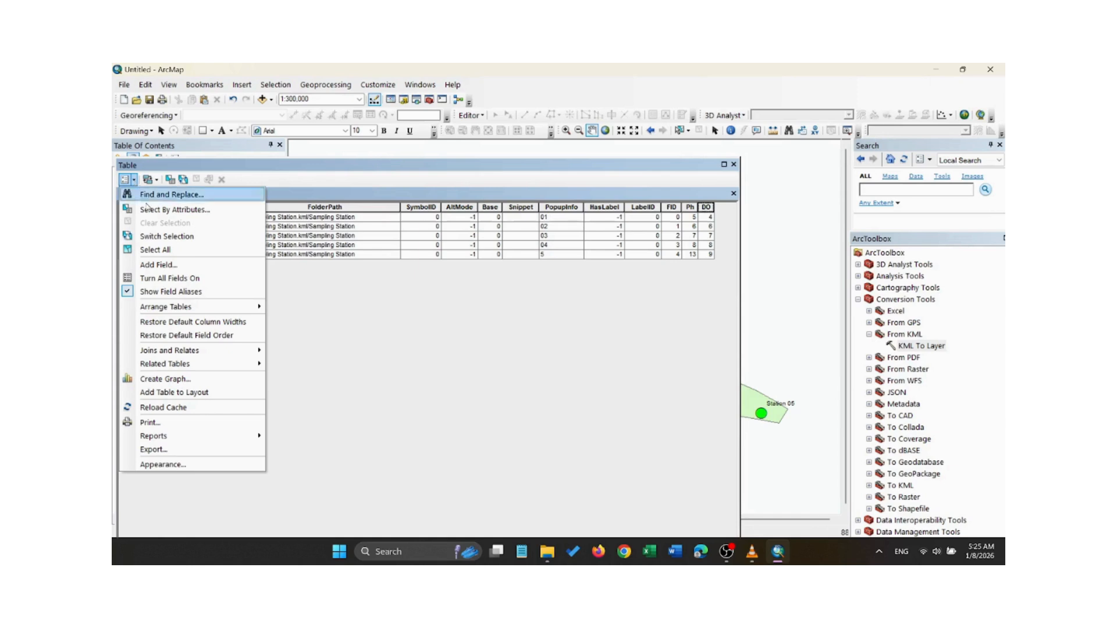
left_click(170, 265)
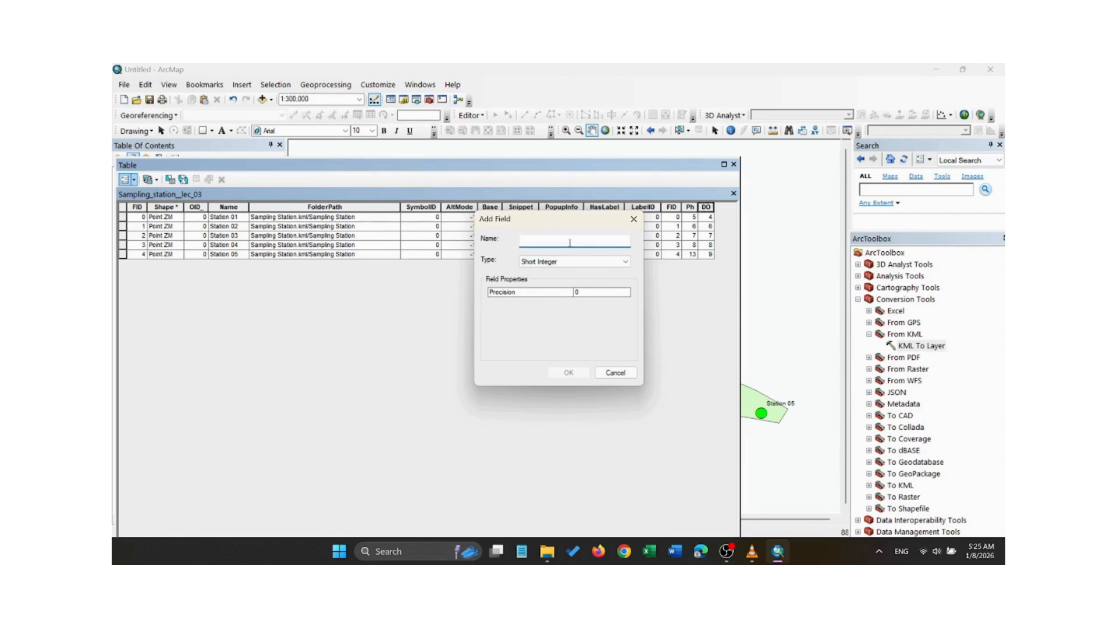
type("Ph")
left_click(576, 263)
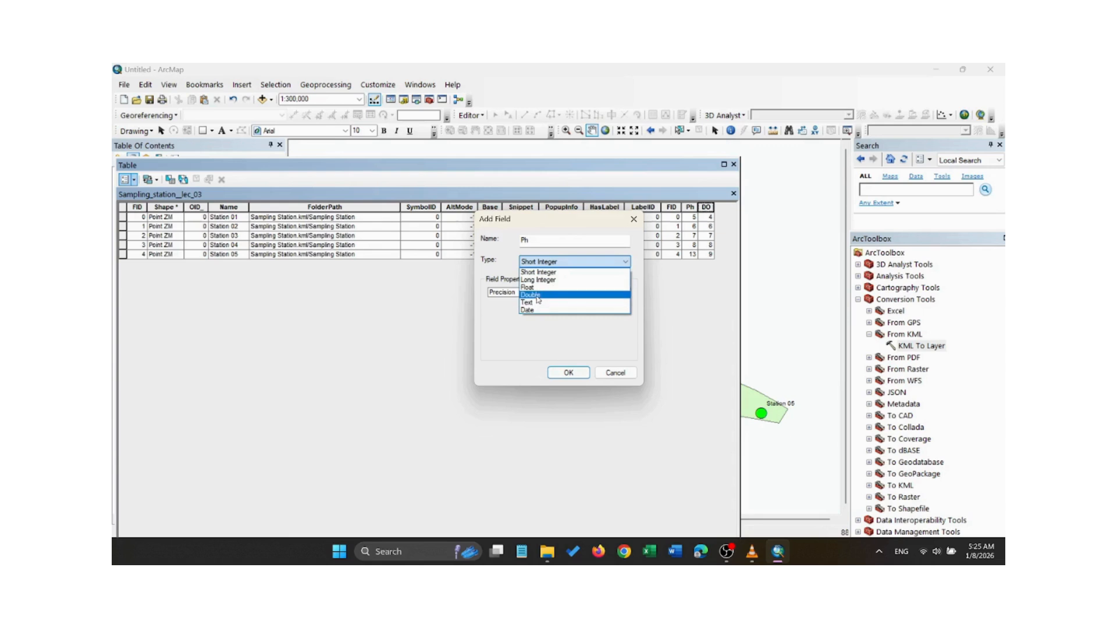
left_click(538, 295)
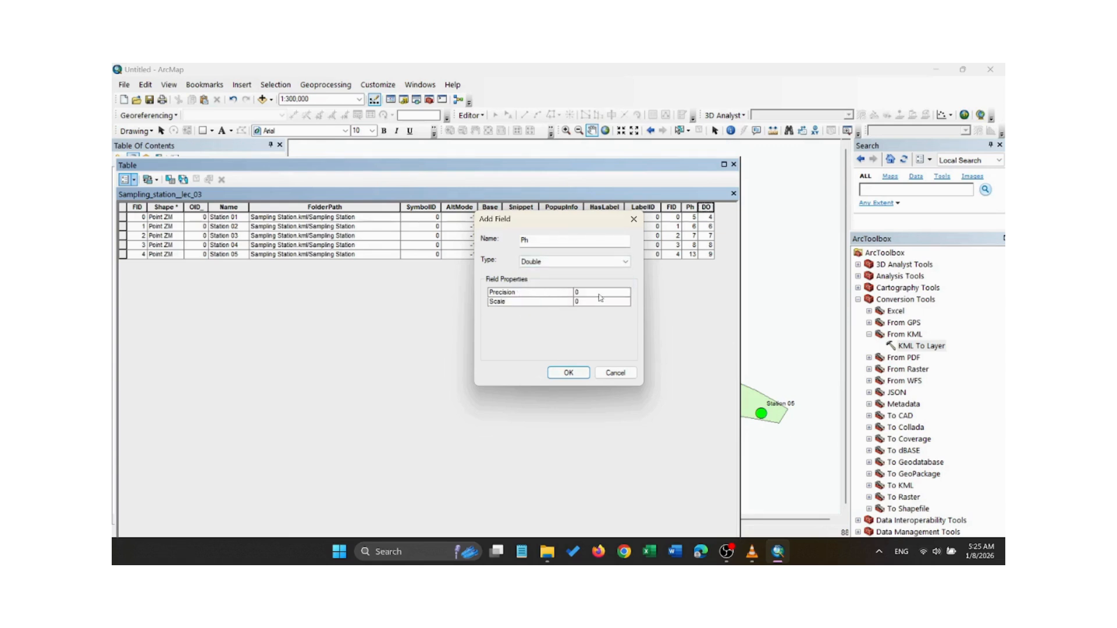
left_click(569, 373)
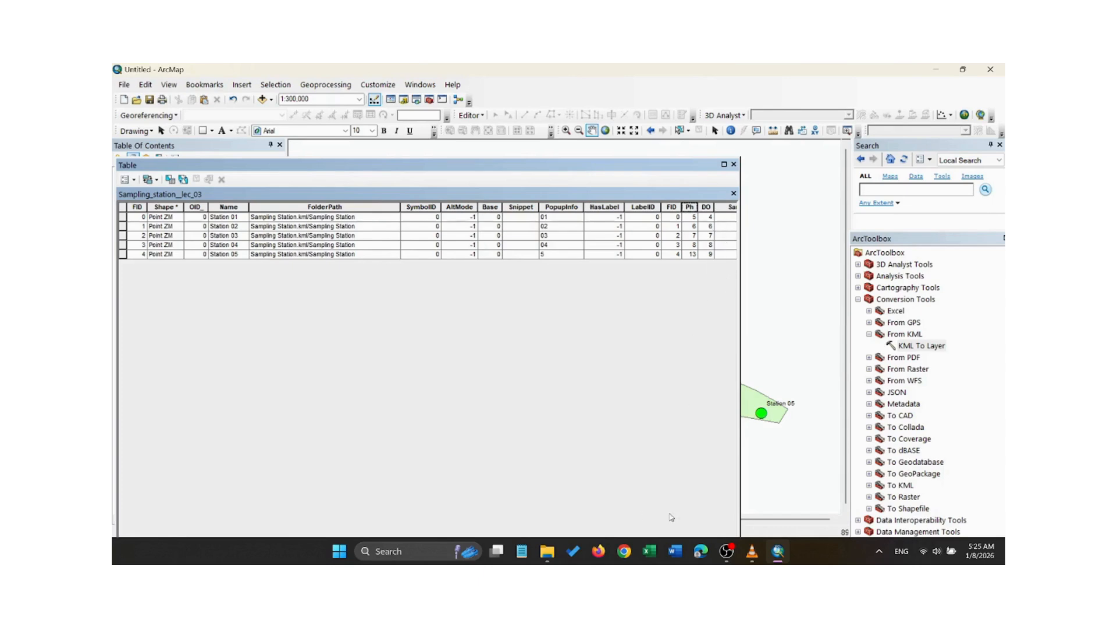
left_click_drag(740, 358, 766, 358)
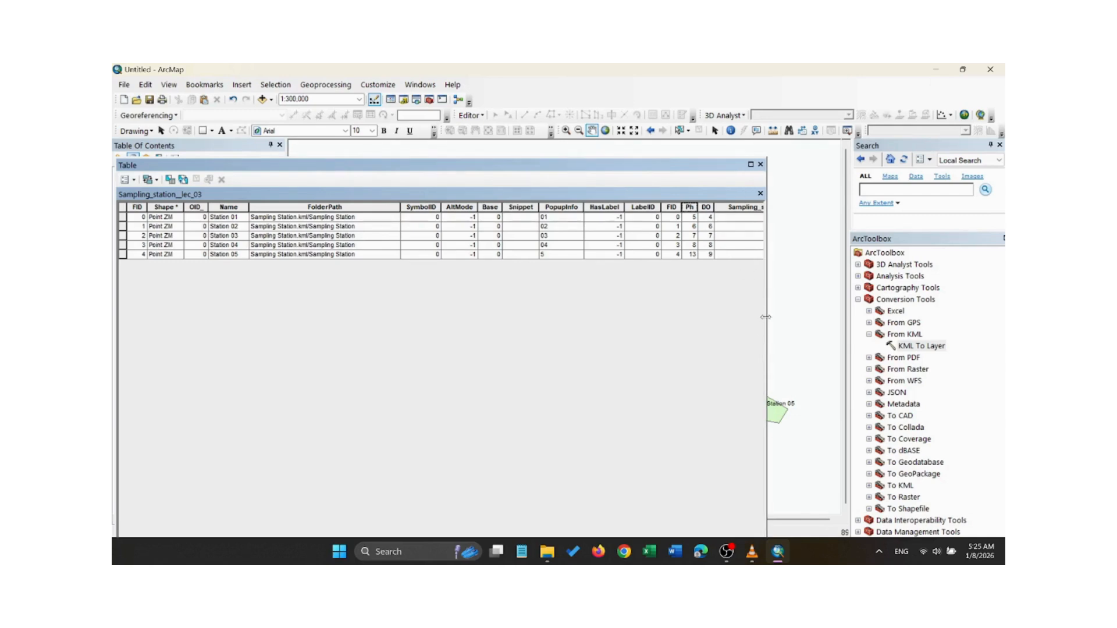
left_click_drag(766, 316, 836, 290)
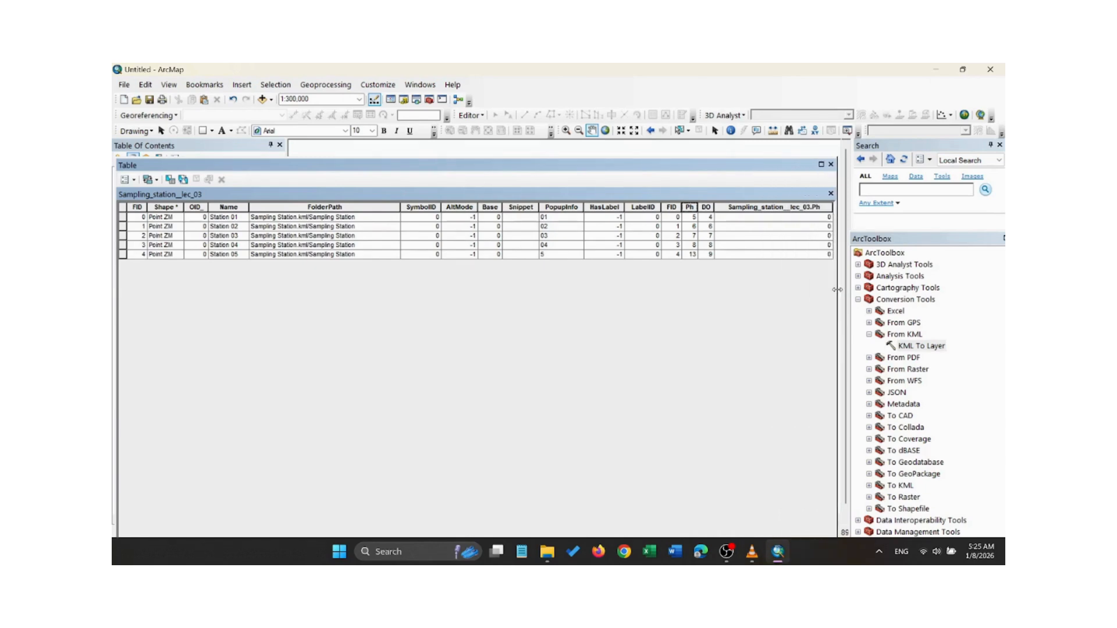
Delete the newly added Sampling_station__lec_03.Ph field from the sampling station table.
right_click(764, 208)
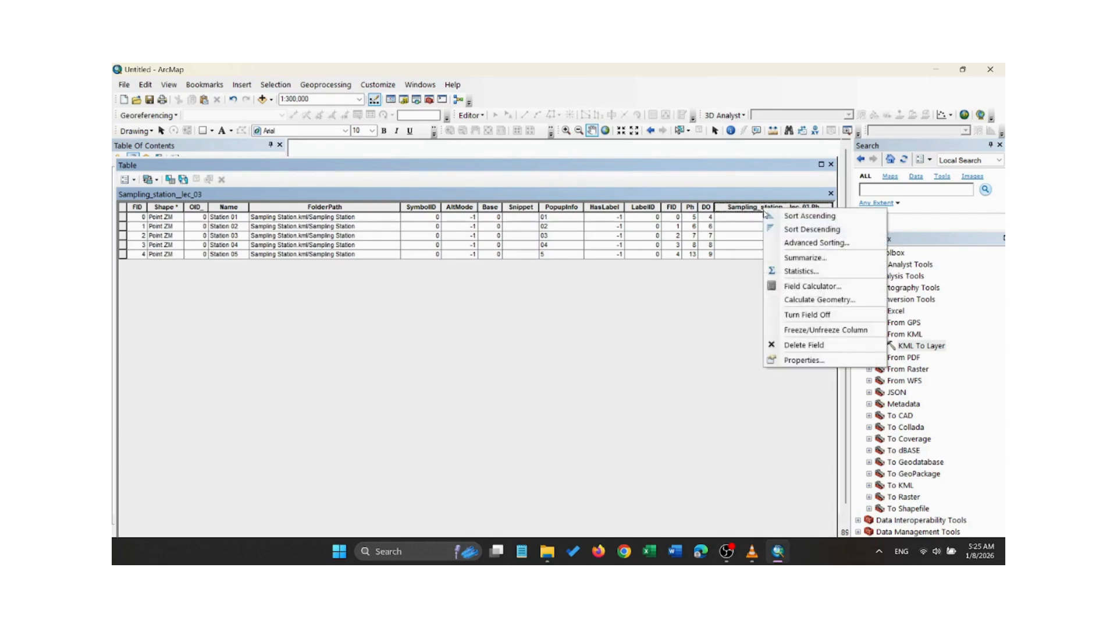
left_click(802, 345)
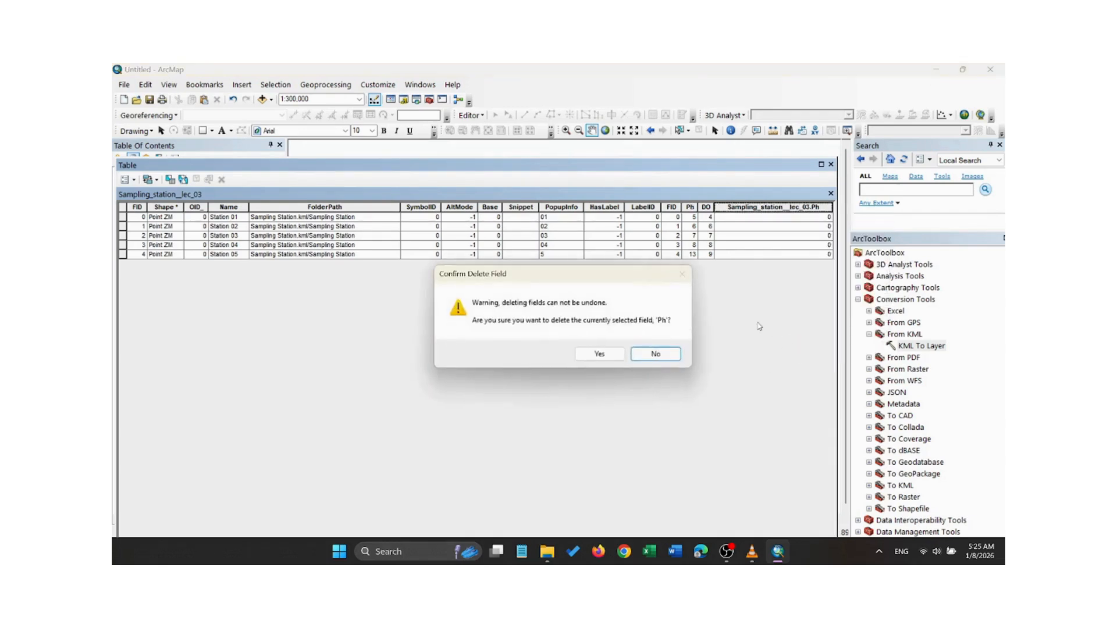
left_click(608, 356)
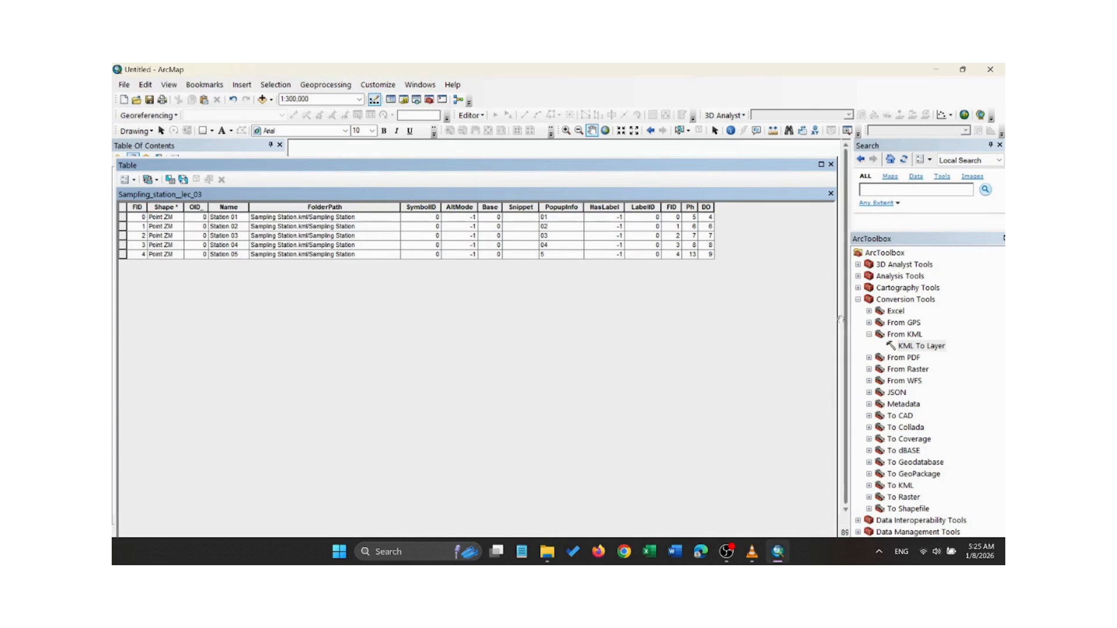
left_click_drag(840, 319, 816, 310)
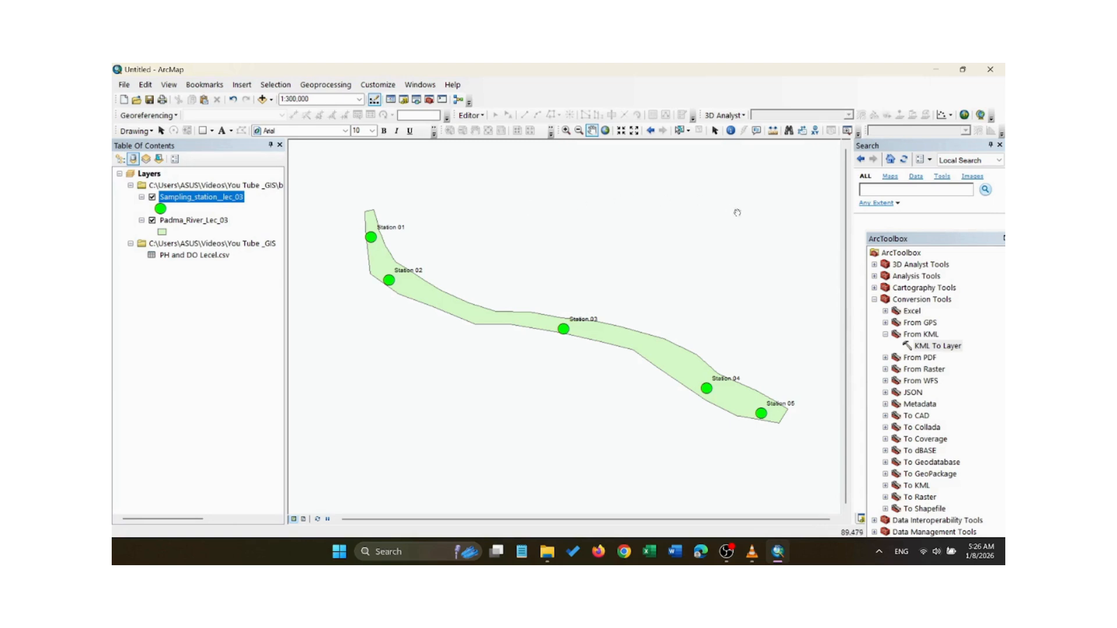
Dock ArcToolbox together with Catalog and Search, and place it first in the group.
left_click_drag(938, 240, 659, 244)
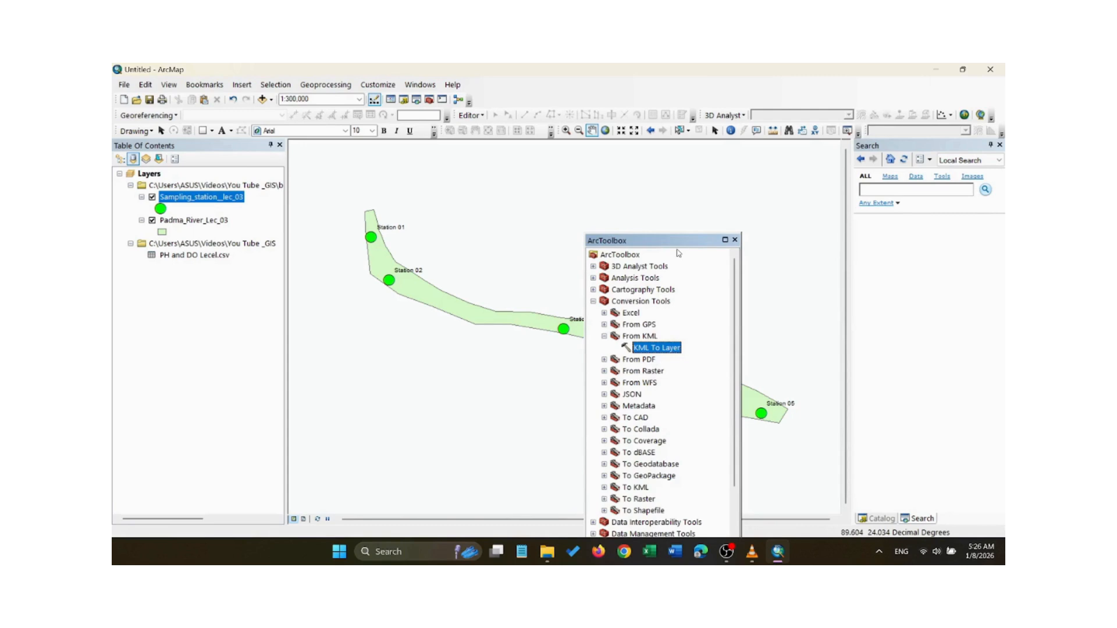
left_click_drag(677, 245, 897, 154)
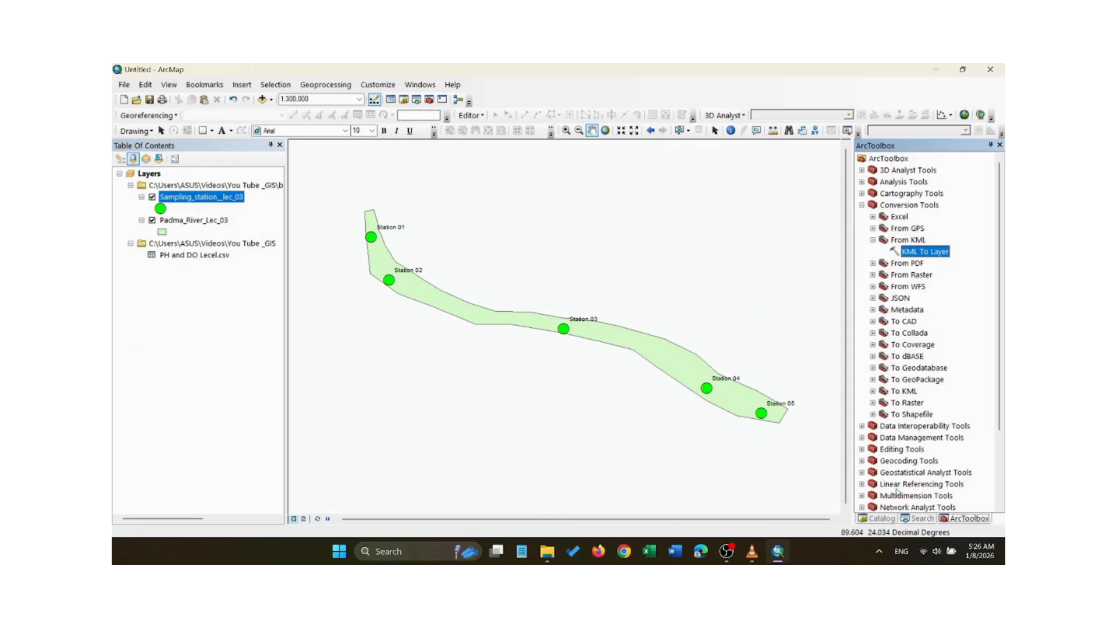
left_click(875, 519)
left_click(954, 519)
left_click_drag(912, 522, 885, 521)
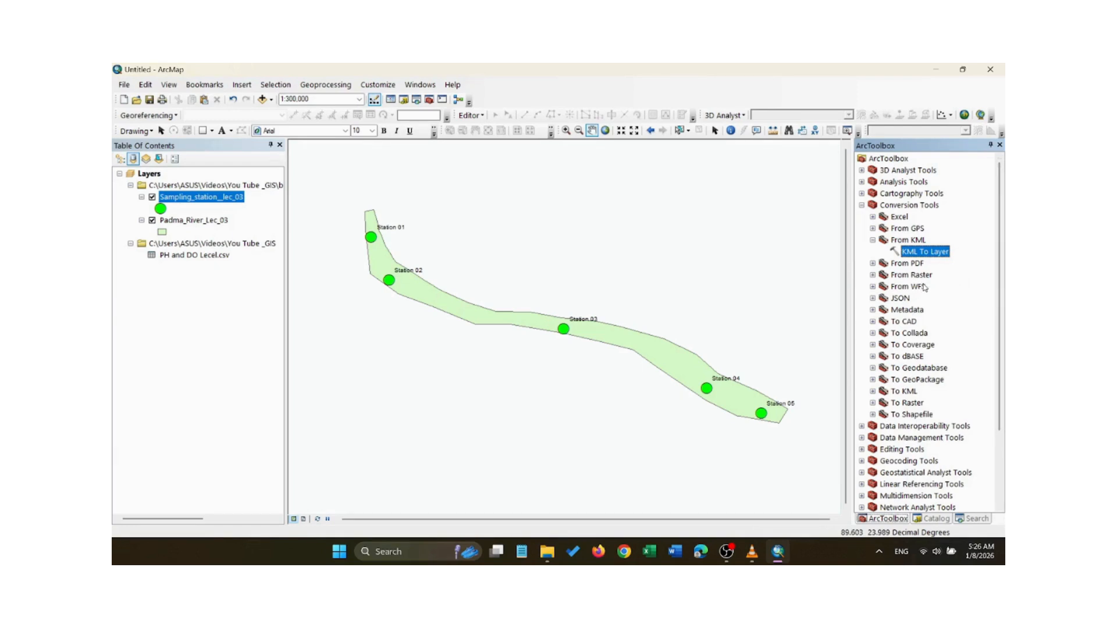
Collapse Conversion Tools and open the IDW tool from the Interpolation toolset of Spatial Analyst Tools.
scroll(927, 291, "down", 3)
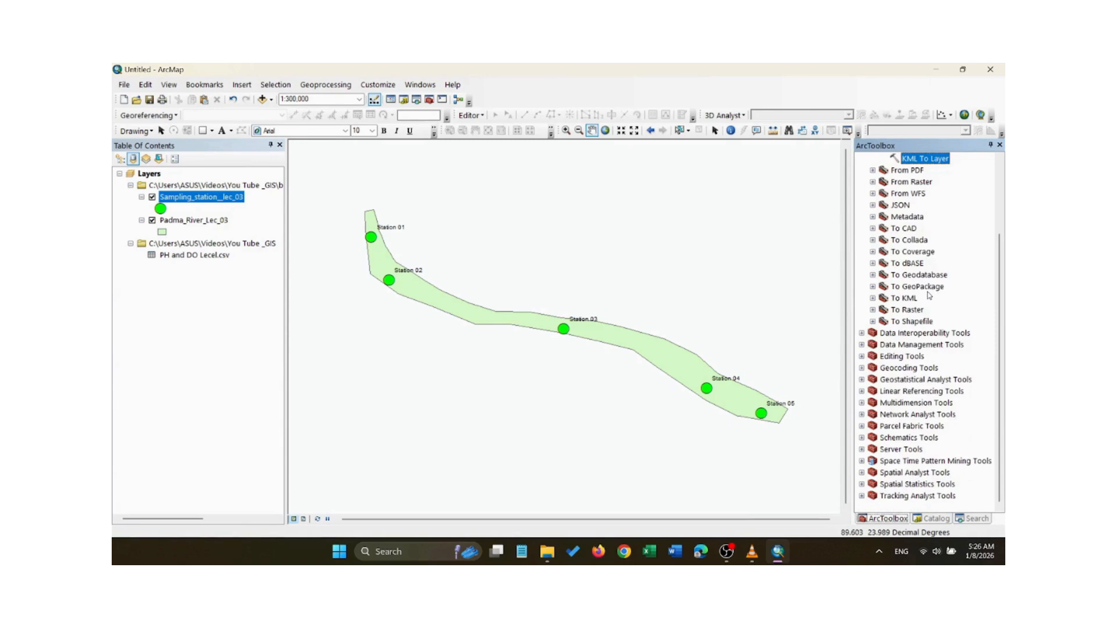
scroll(929, 296, "up", 3)
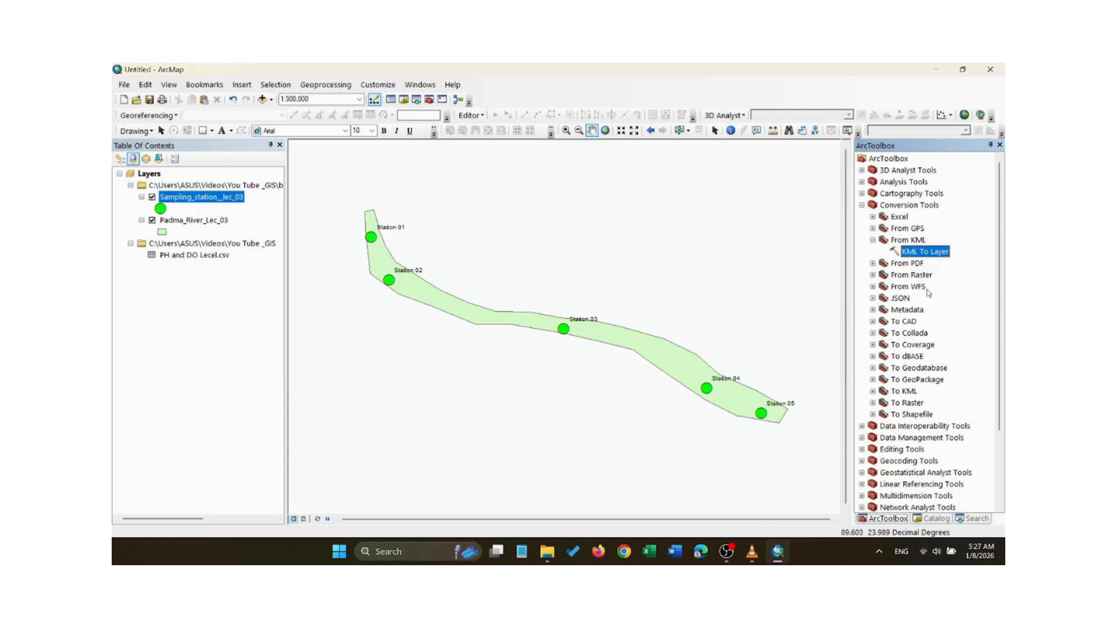
left_click(862, 205)
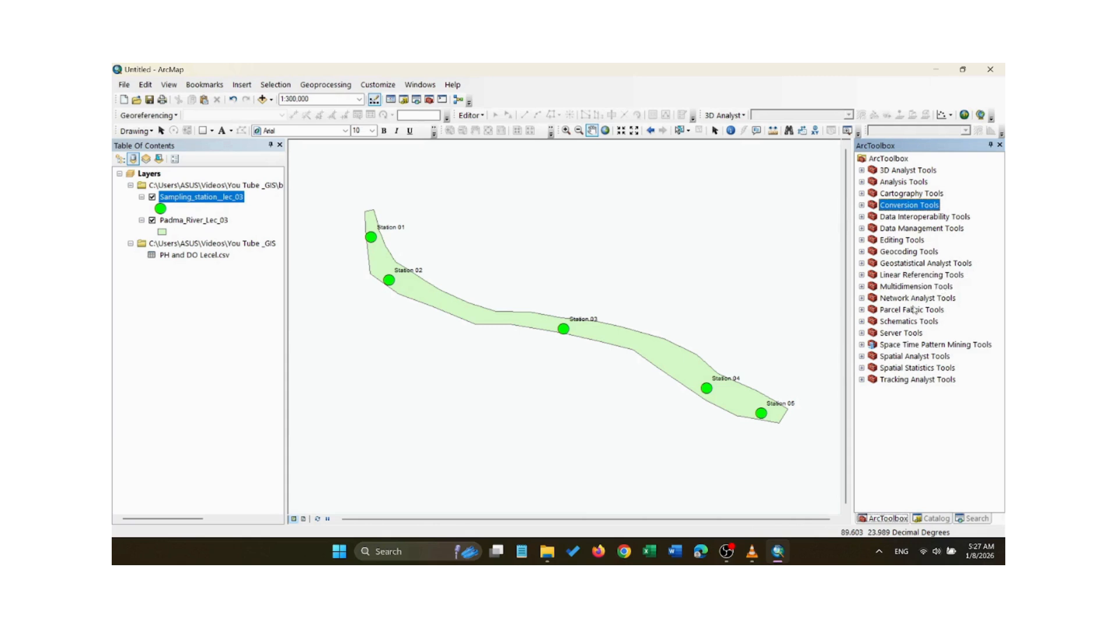
double_click(911, 357)
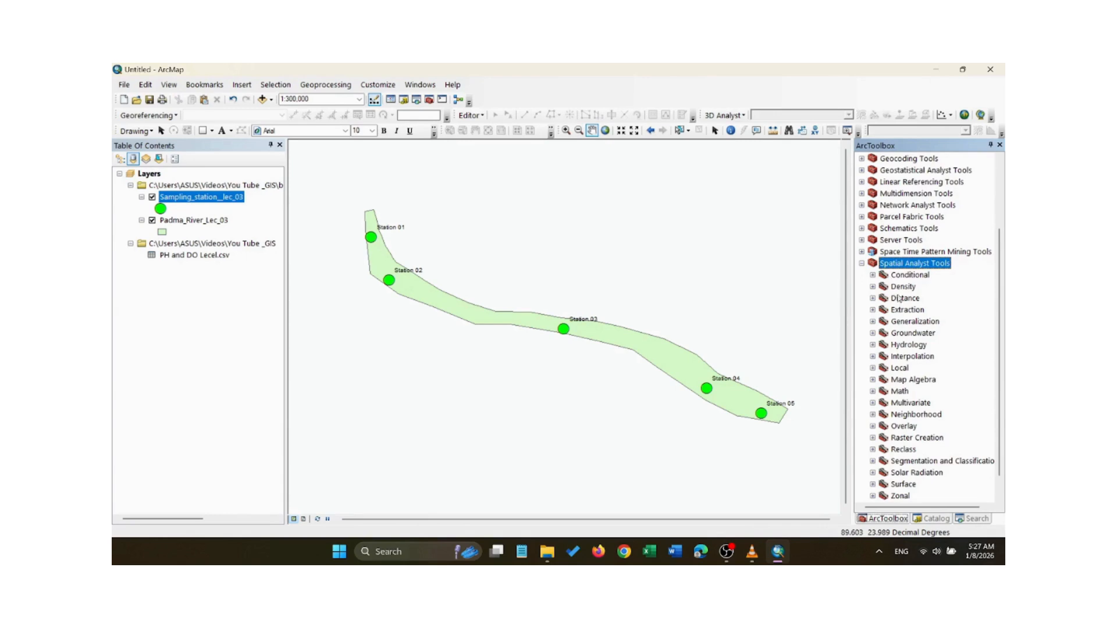
double_click(906, 358)
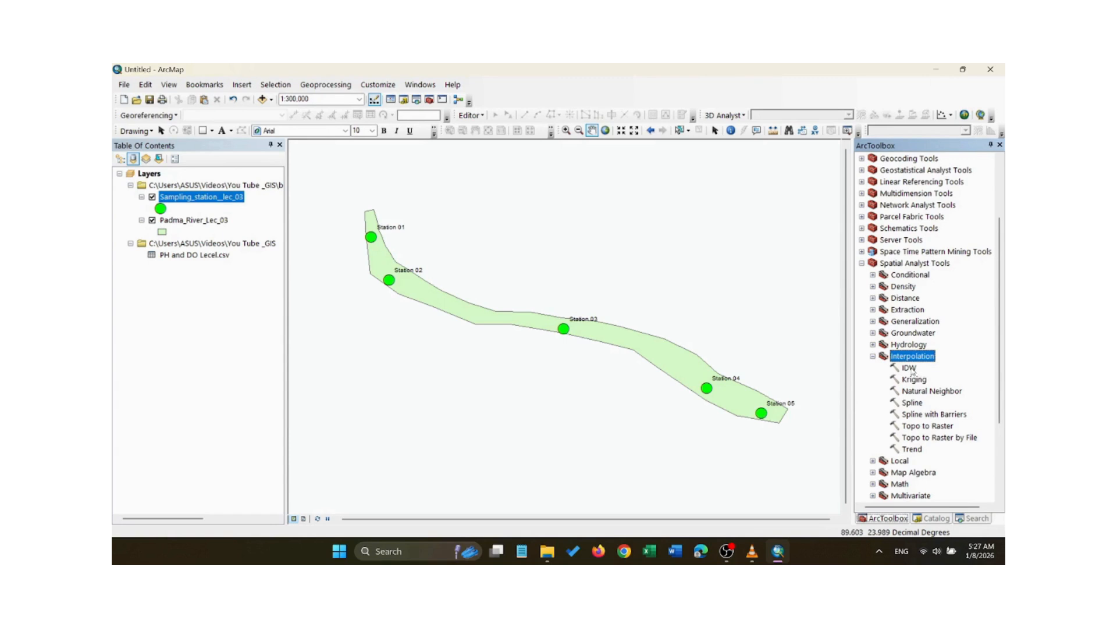
double_click(912, 370)
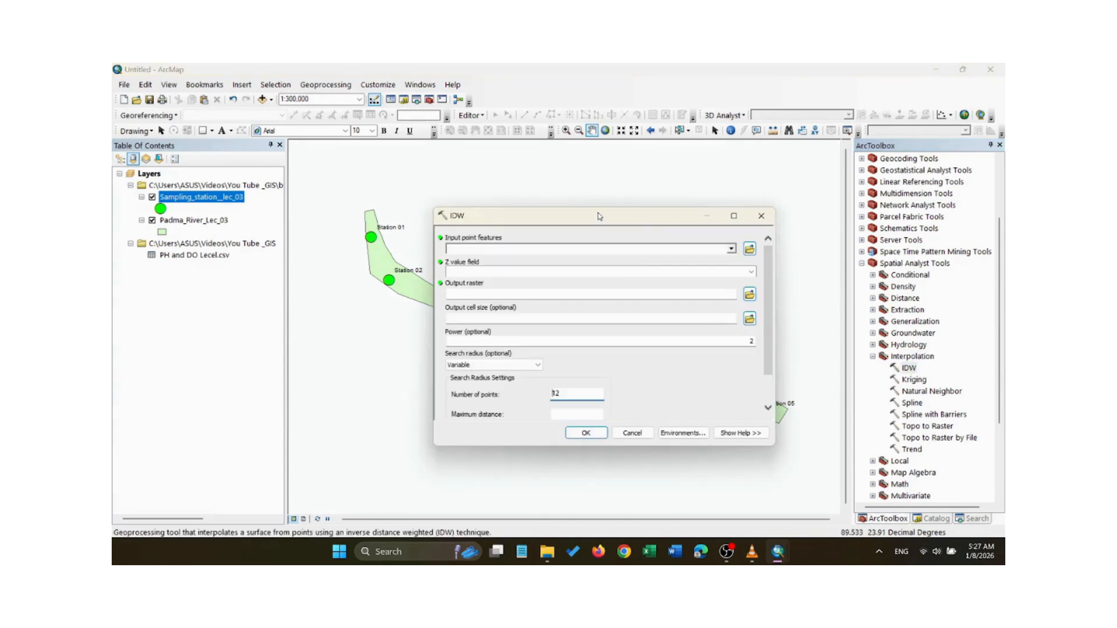
Set the IDW input point features to Sampling_station__lec_03 and the Z value field to PH and DO Lecel.csv.Ph.
left_click_drag(599, 216, 643, 210)
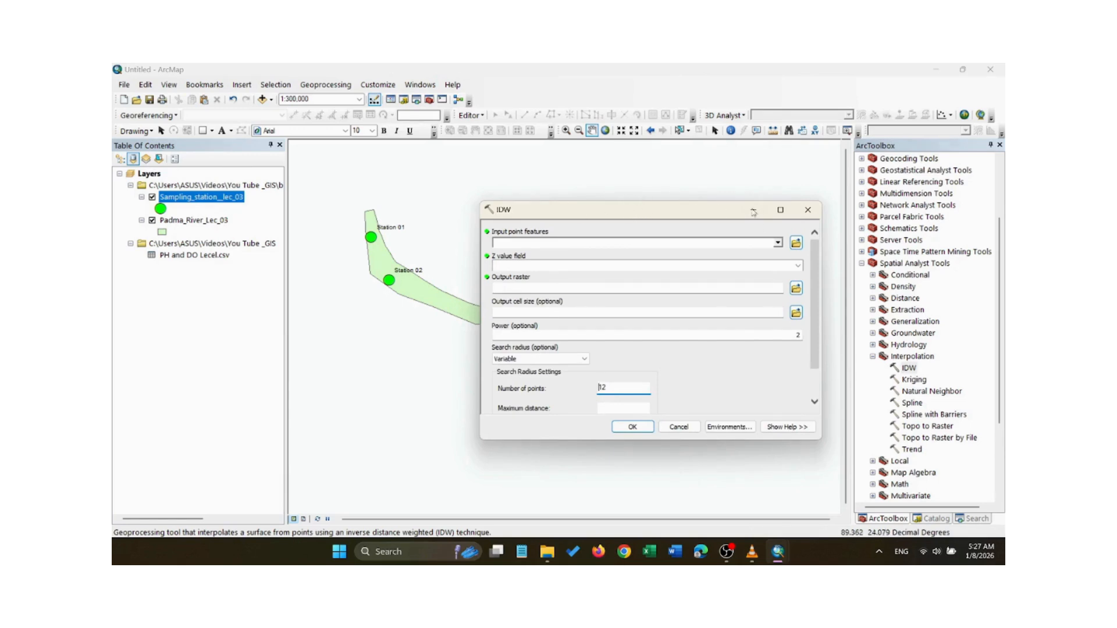
left_click(778, 243)
left_click(778, 243)
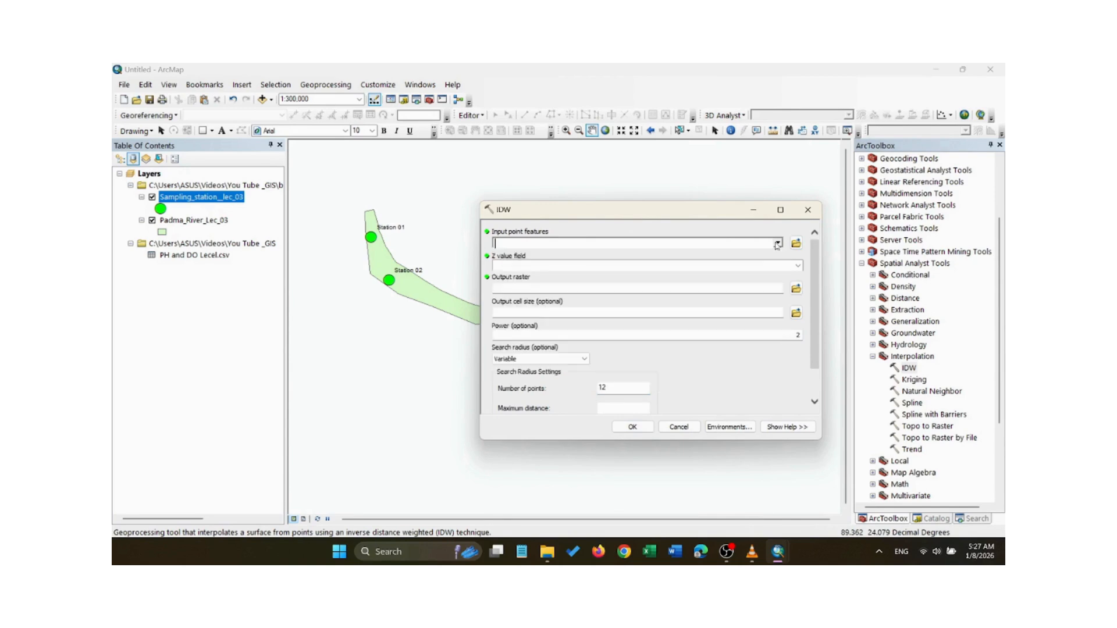
left_click(778, 244)
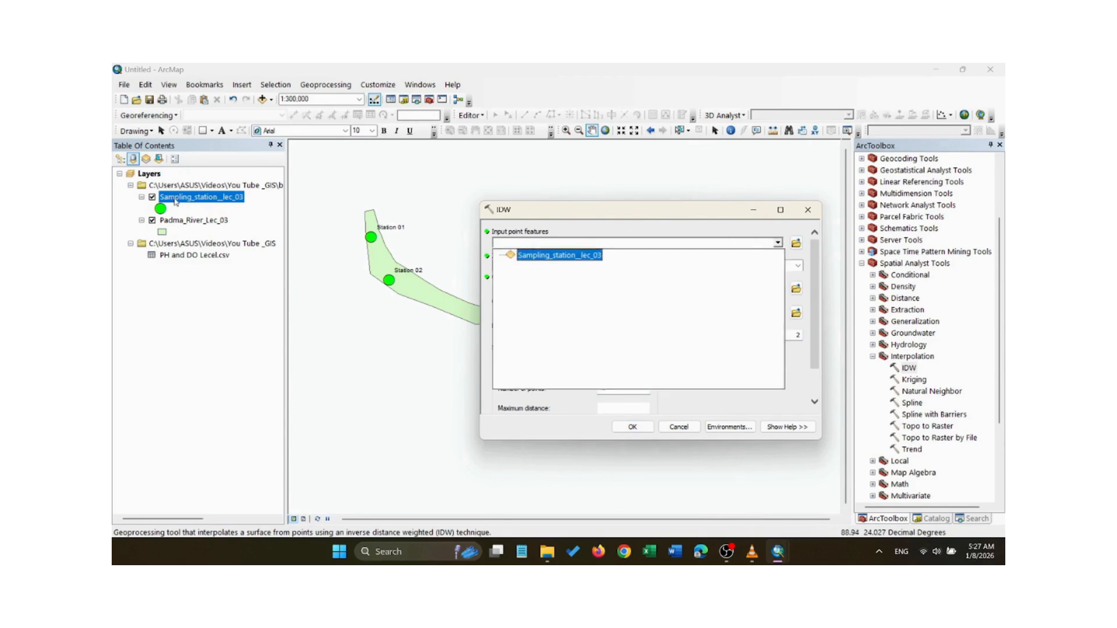
left_click(553, 256)
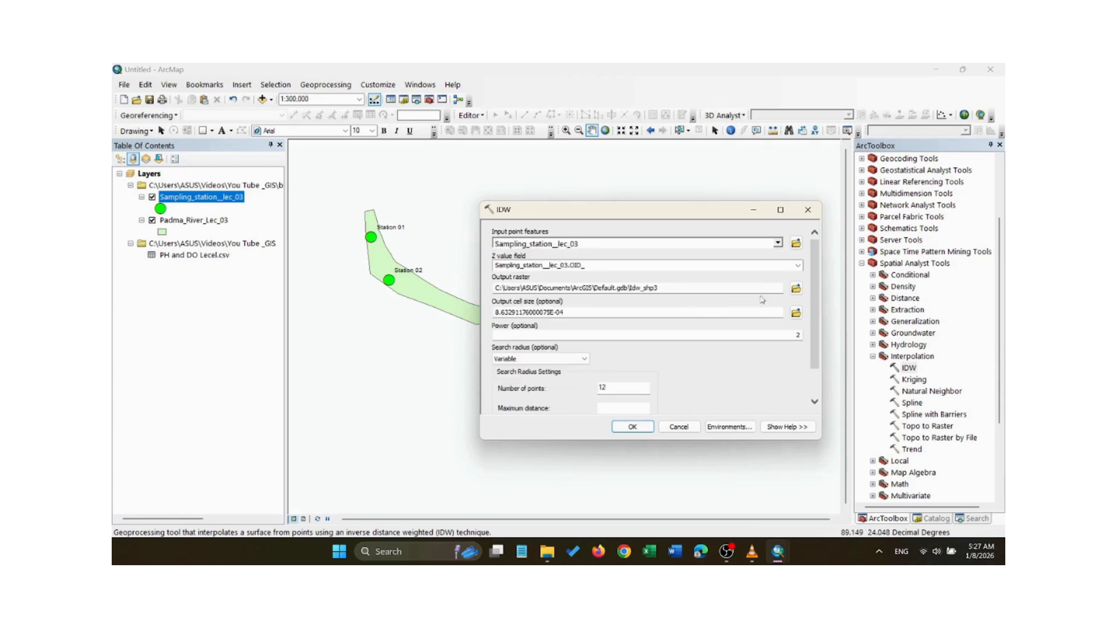
left_click(798, 265)
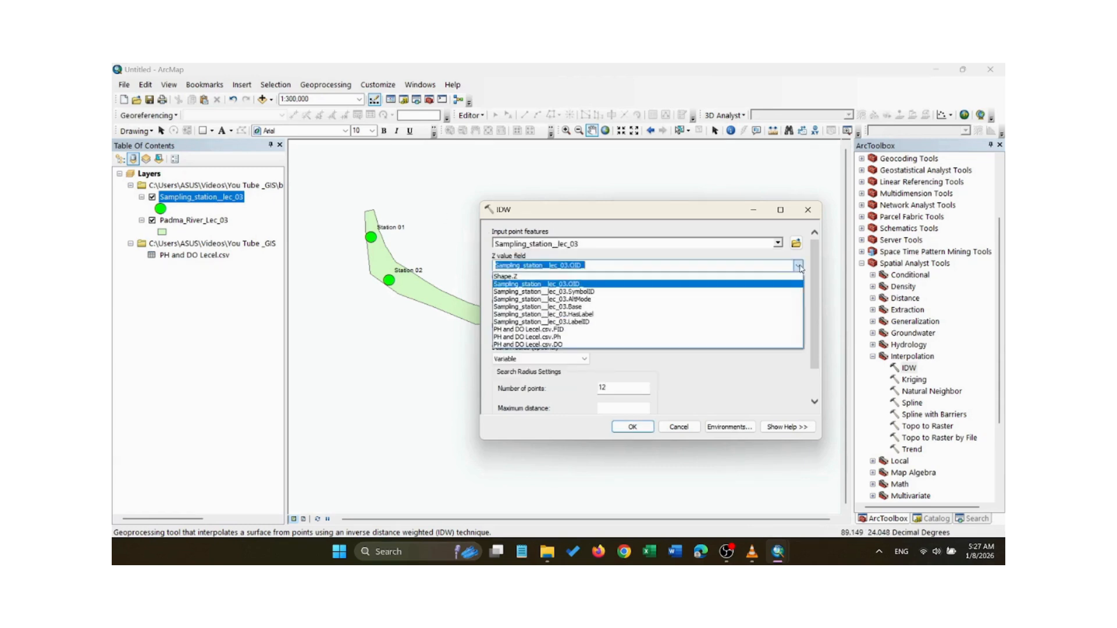
left_click(558, 338)
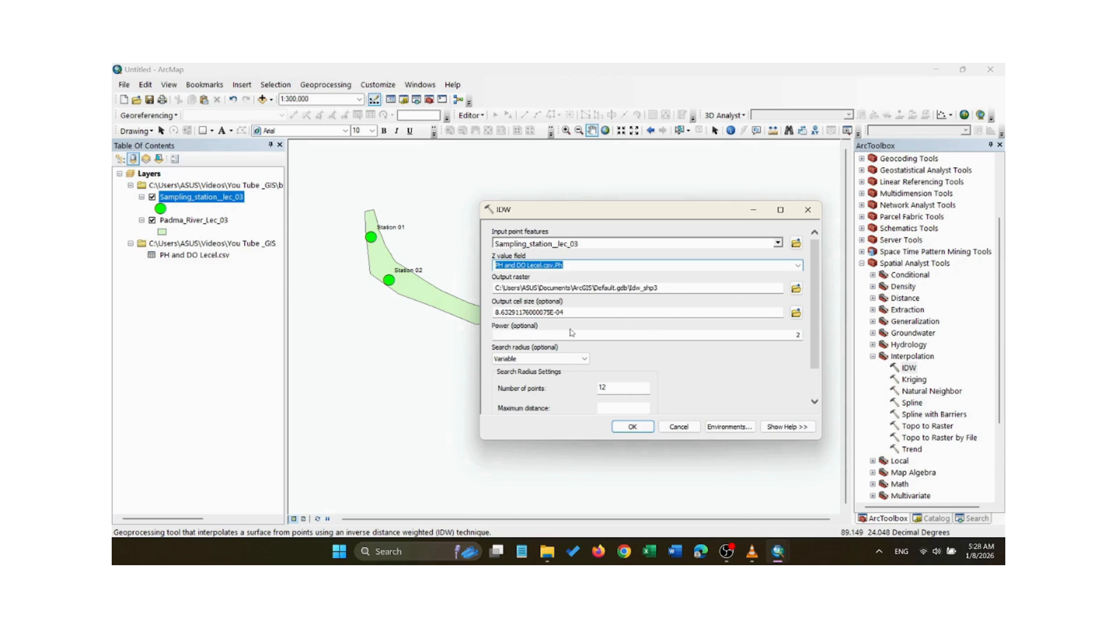
Set the processing extent in the IDW environment settings to Same as layer Padma_River_Lec_03.
scroll(573, 305, "down", 1)
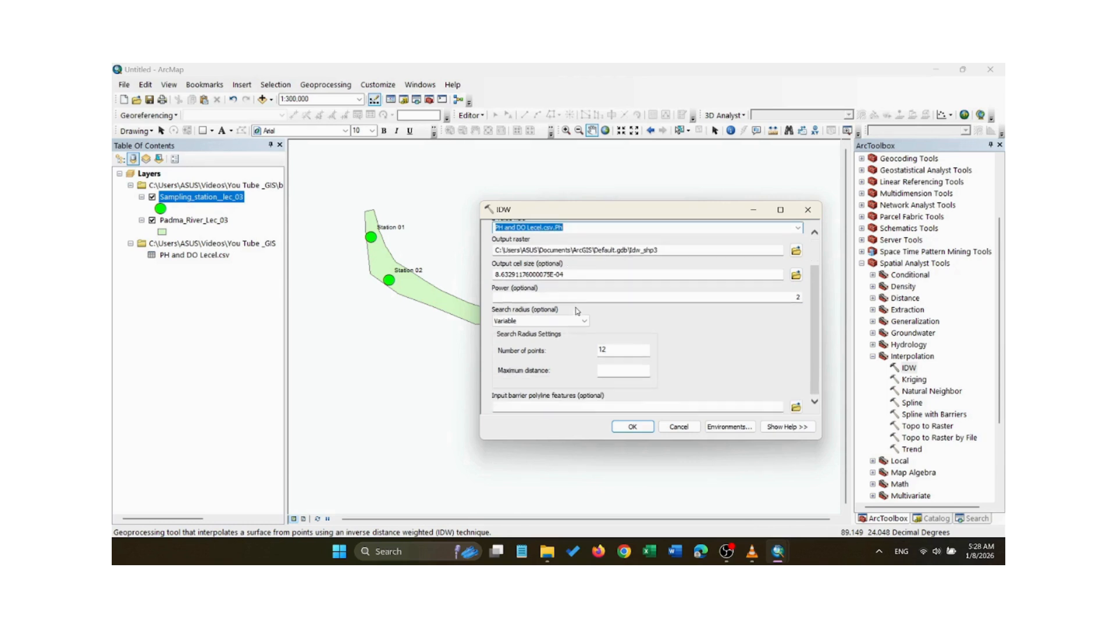
left_click(719, 428)
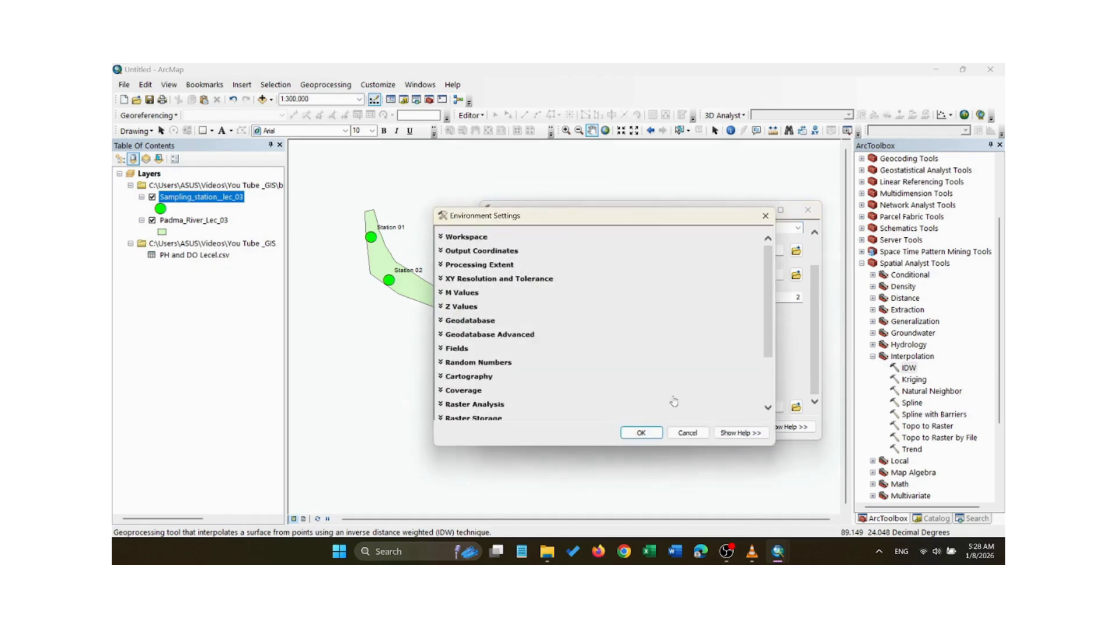
left_click(484, 267)
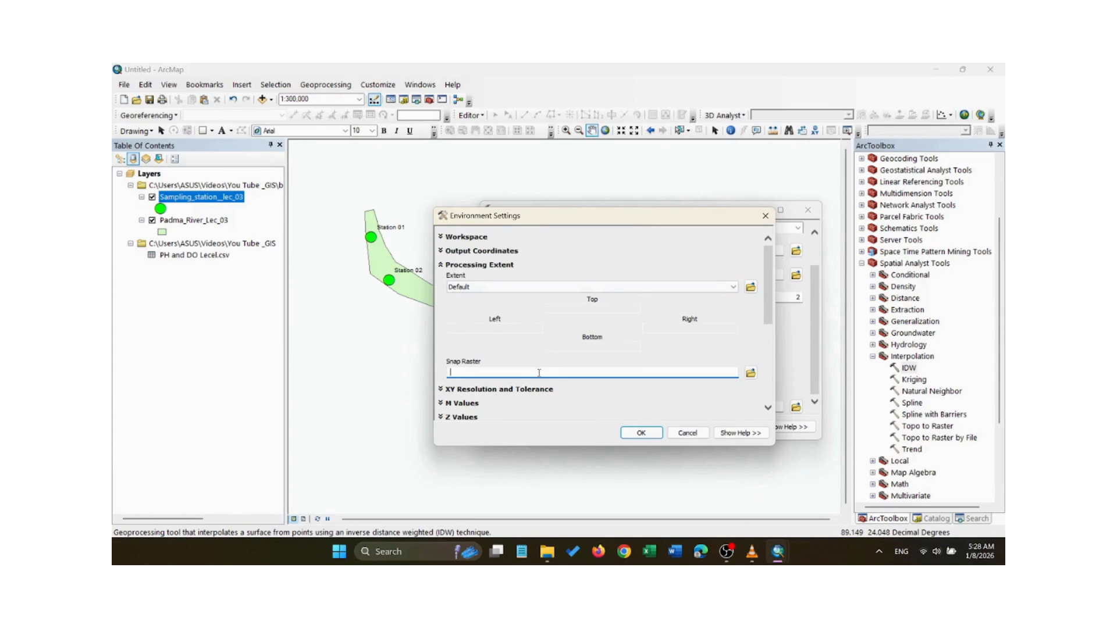
left_click(733, 287)
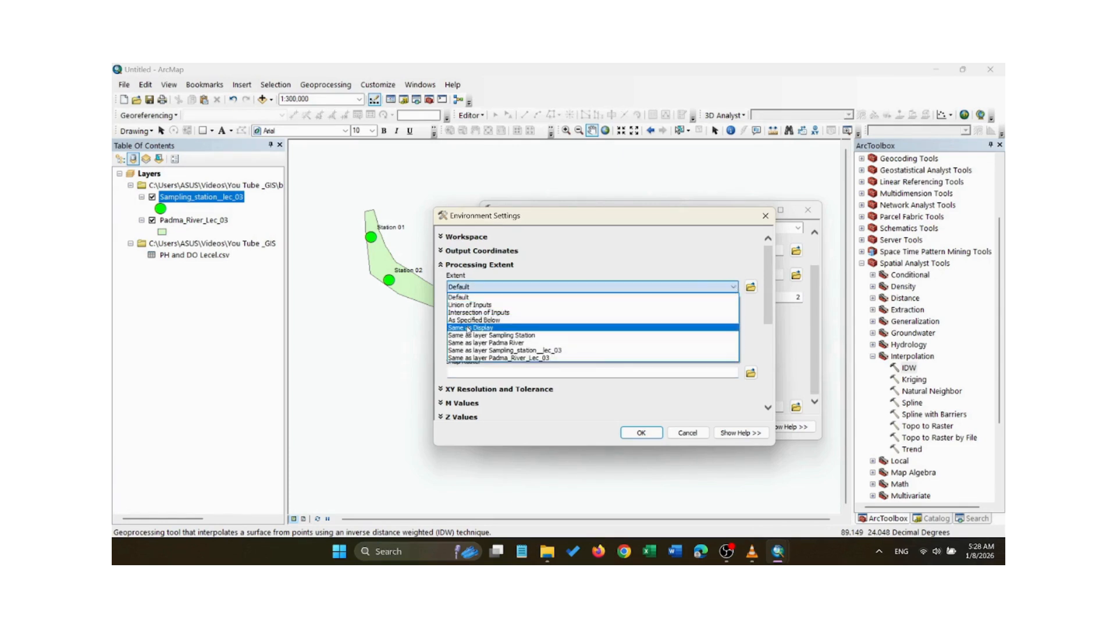
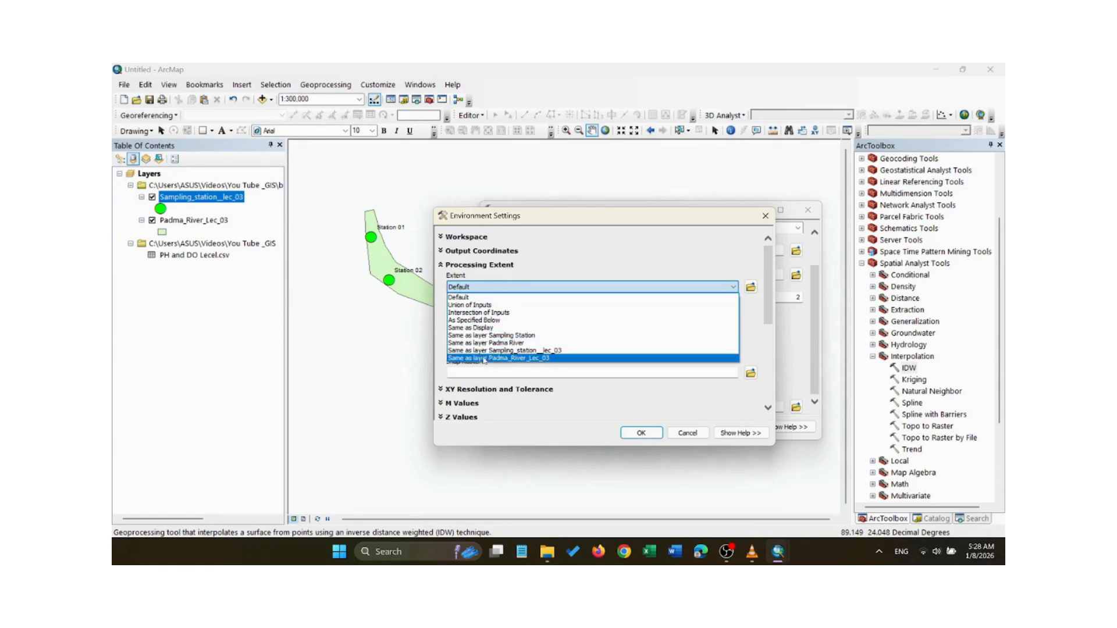
left_click(510, 358)
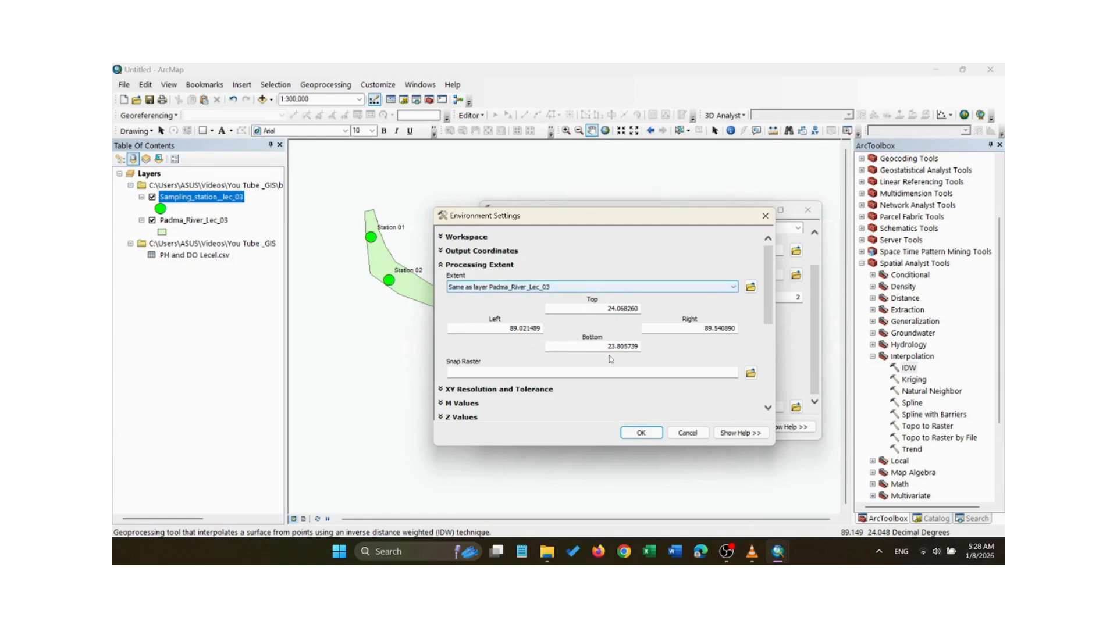
Set the Raster Analysis mask to Padma_River_Lec_03 and accept the environment settings.
scroll(642, 320, "down", 3)
scroll(643, 321, "down", 5)
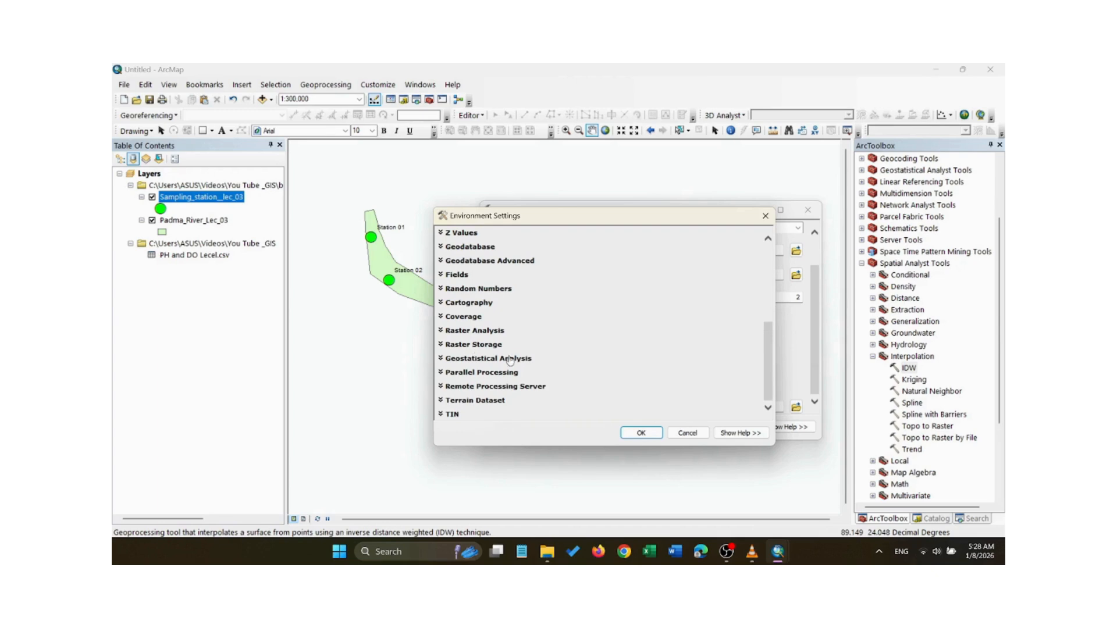
scroll(507, 360, "up", 4)
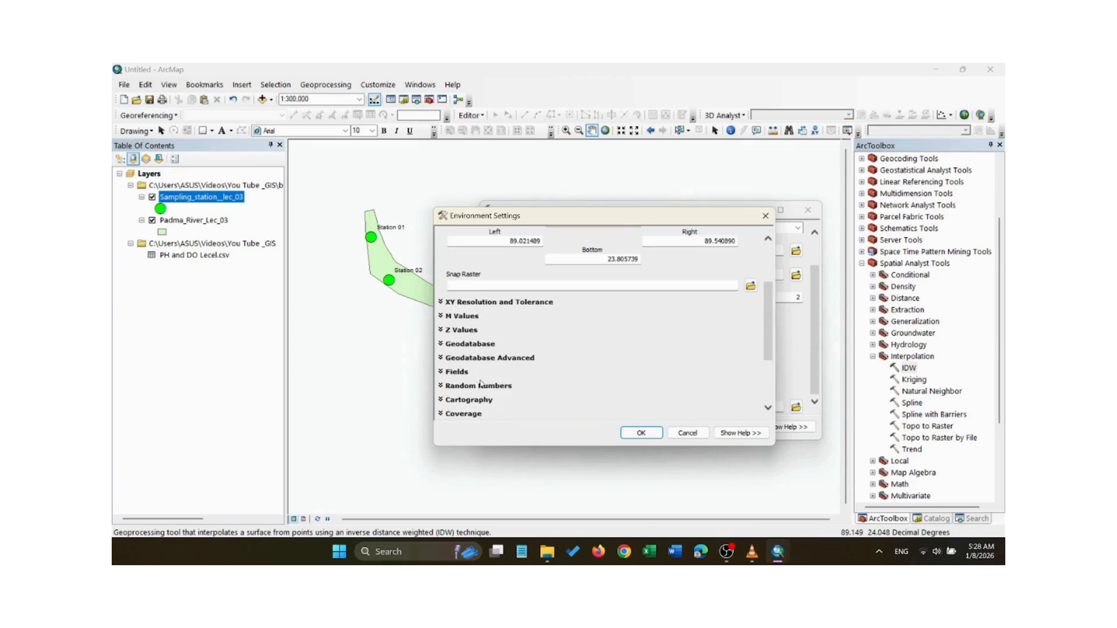
scroll(480, 385, "down", 4)
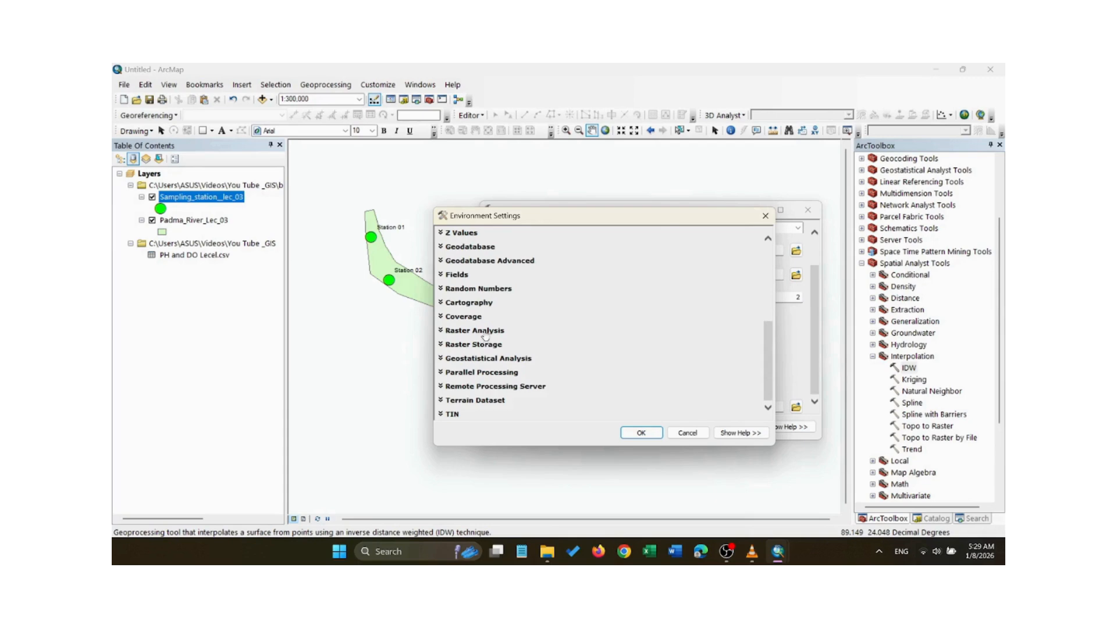
left_click(486, 337)
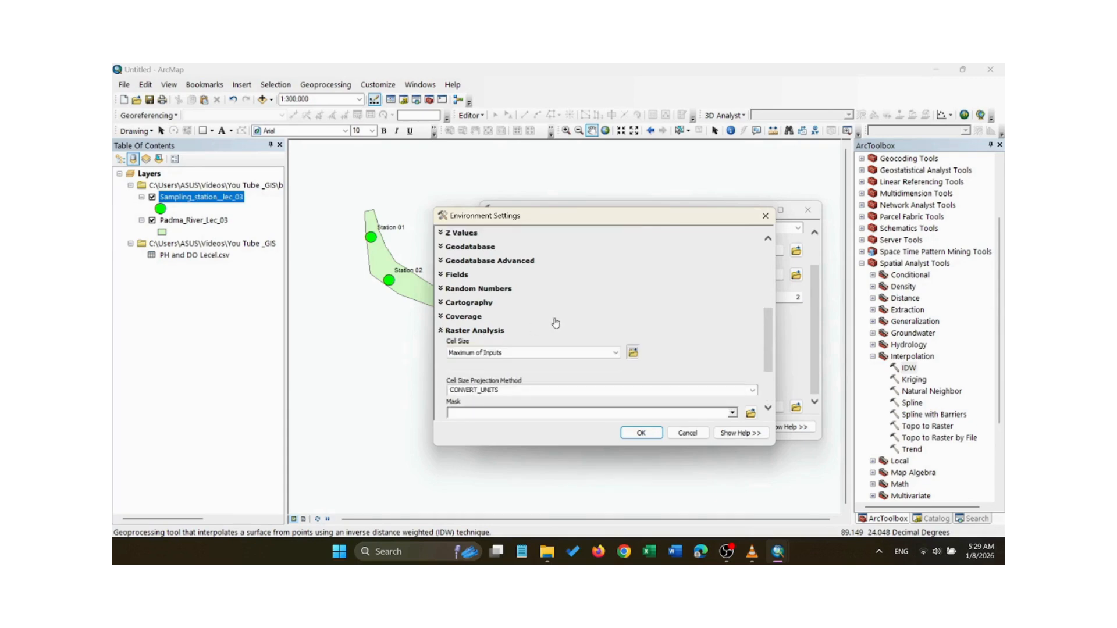
scroll(562, 321, "down", 3)
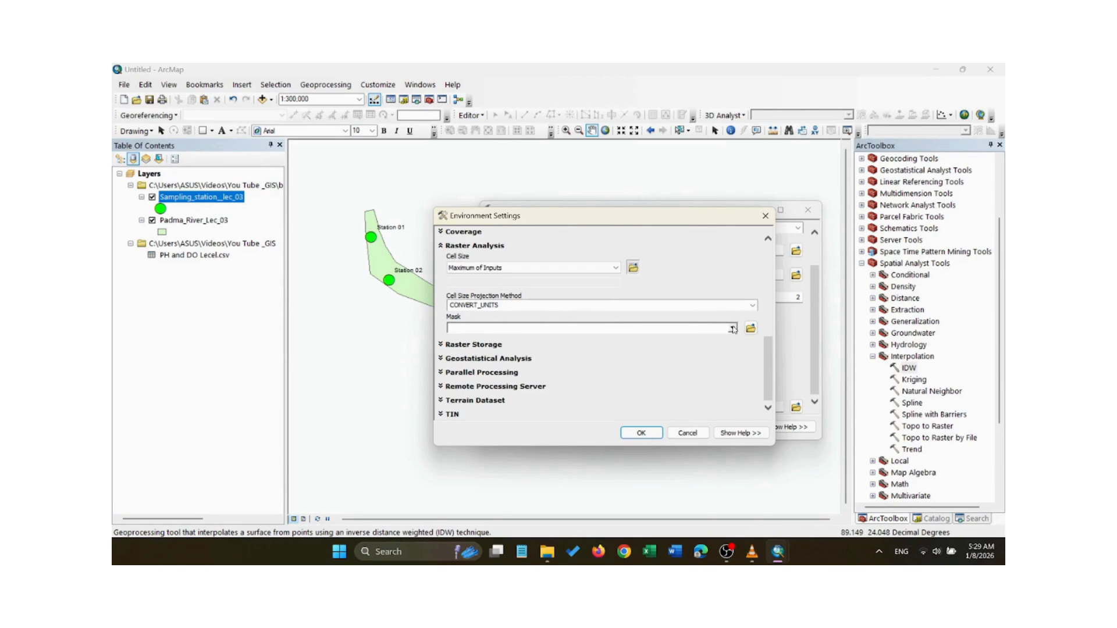
left_click(732, 329)
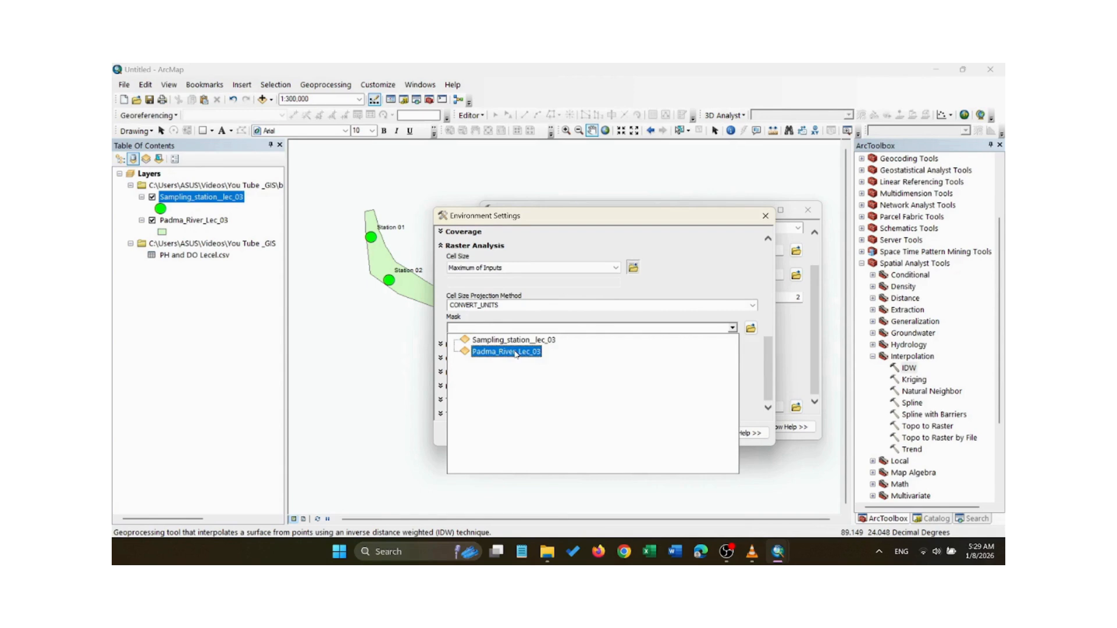
left_click(515, 352)
left_click(652, 435)
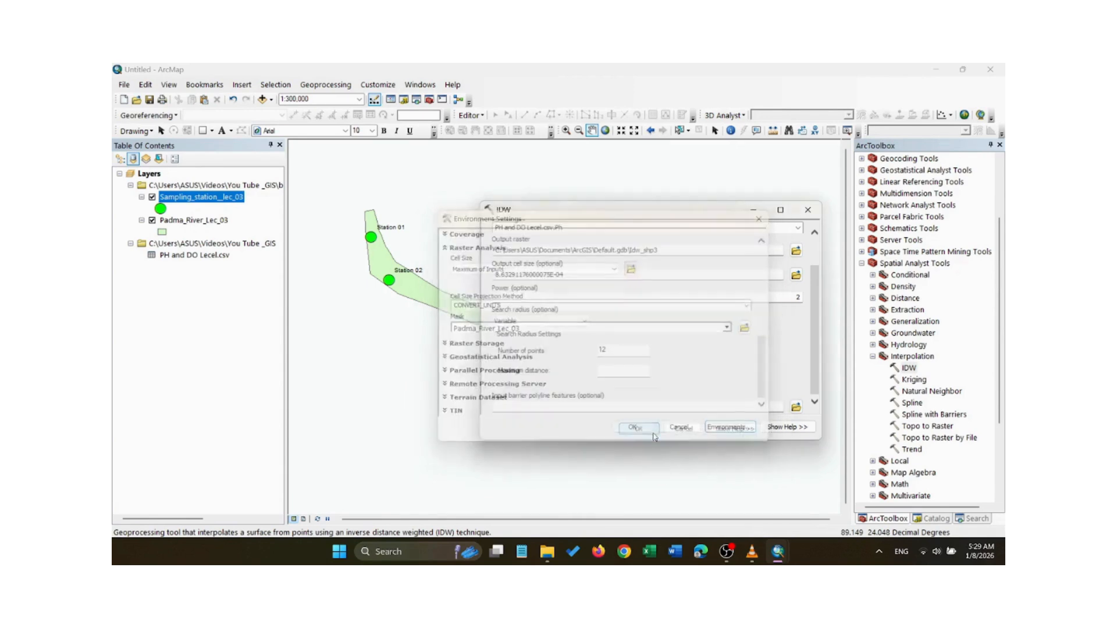
Run the IDW interpolation, then display the resulting raster with the Padma_River_Lec_03 layer hidden.
left_click(629, 427)
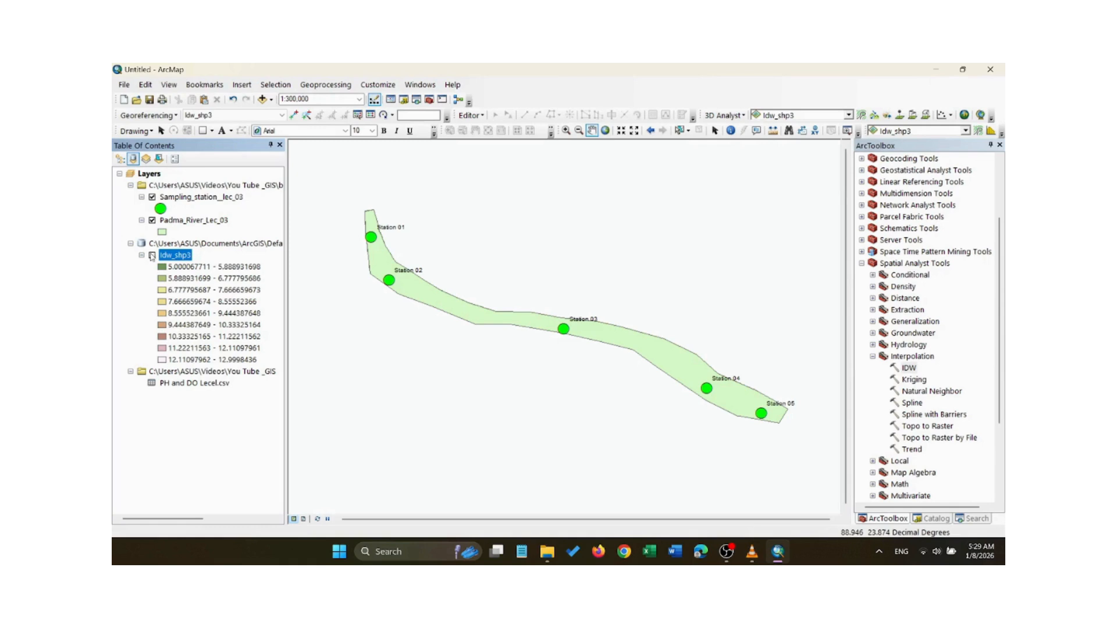
left_click(152, 256)
left_click(152, 221)
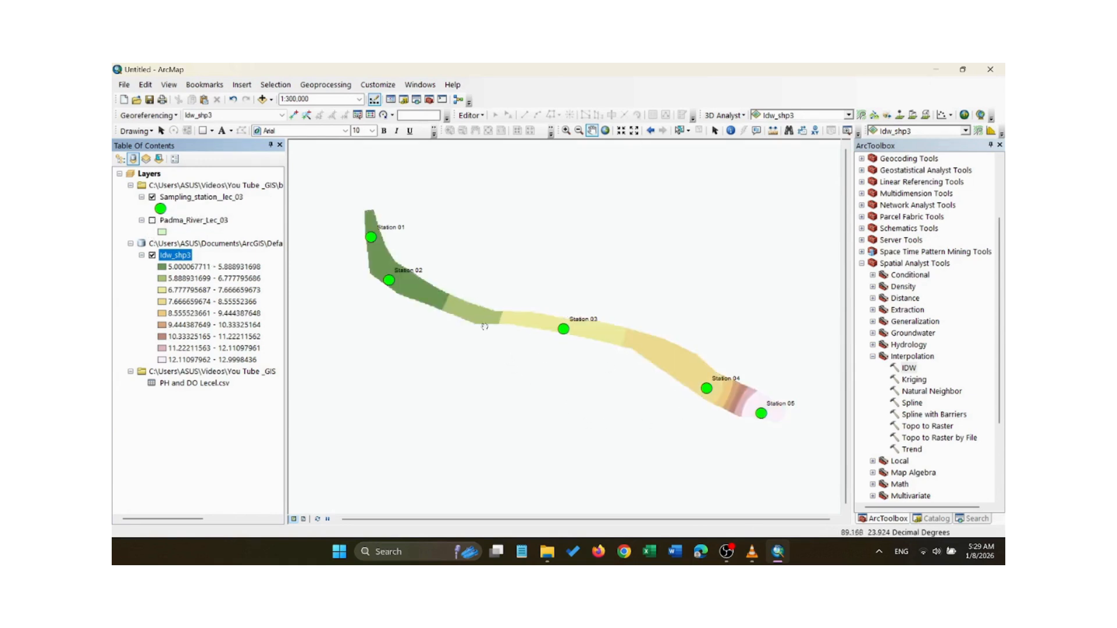
Set the IDW raster's classified symbology to 8 classes with the multicolour ramp running from pale pink through magenta, blue and green to dark red.
right_click(179, 257)
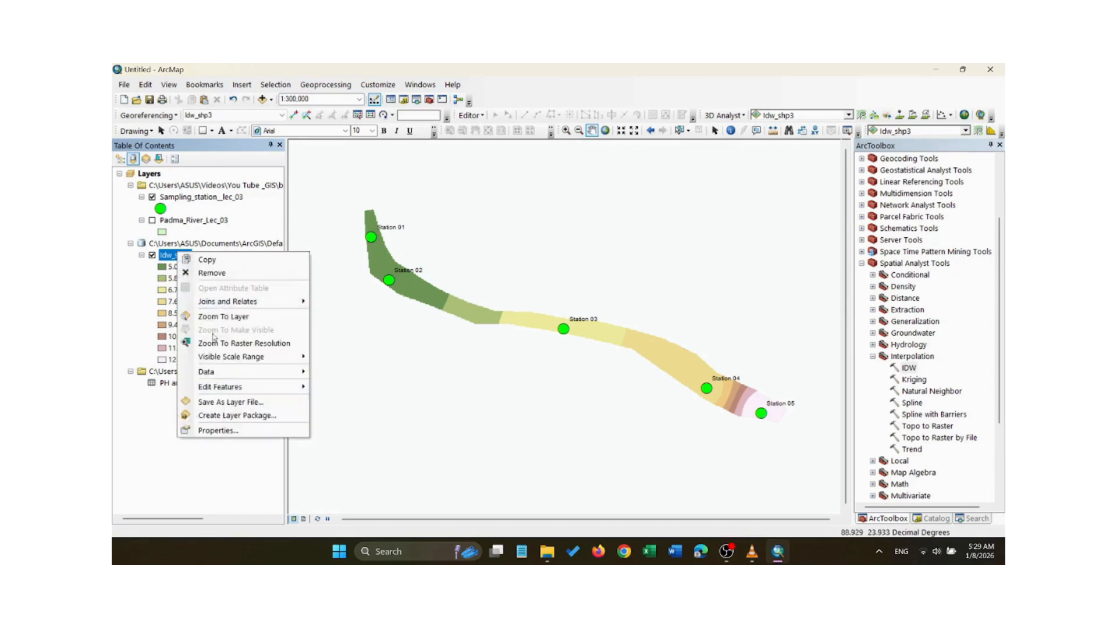
left_click(218, 431)
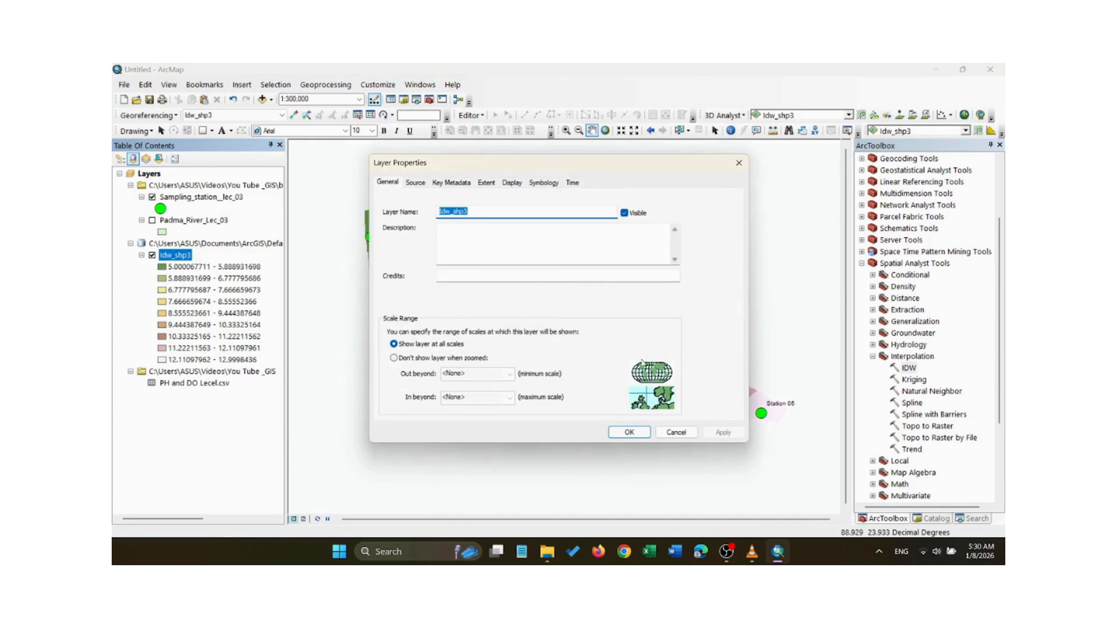
left_click(415, 185)
left_click(453, 183)
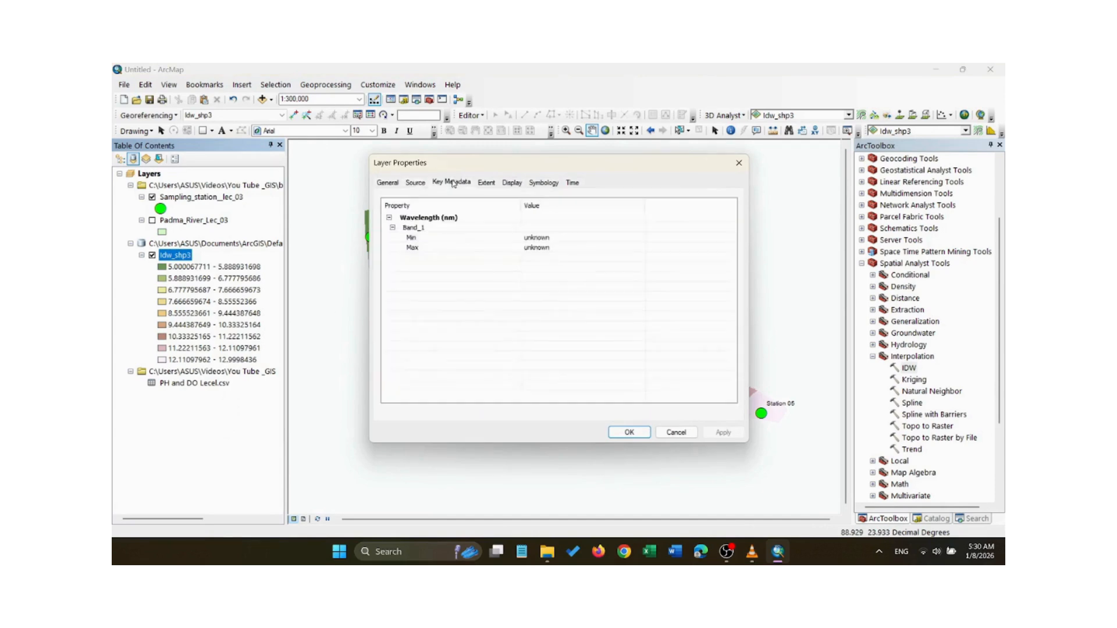
left_click(486, 184)
left_click(513, 183)
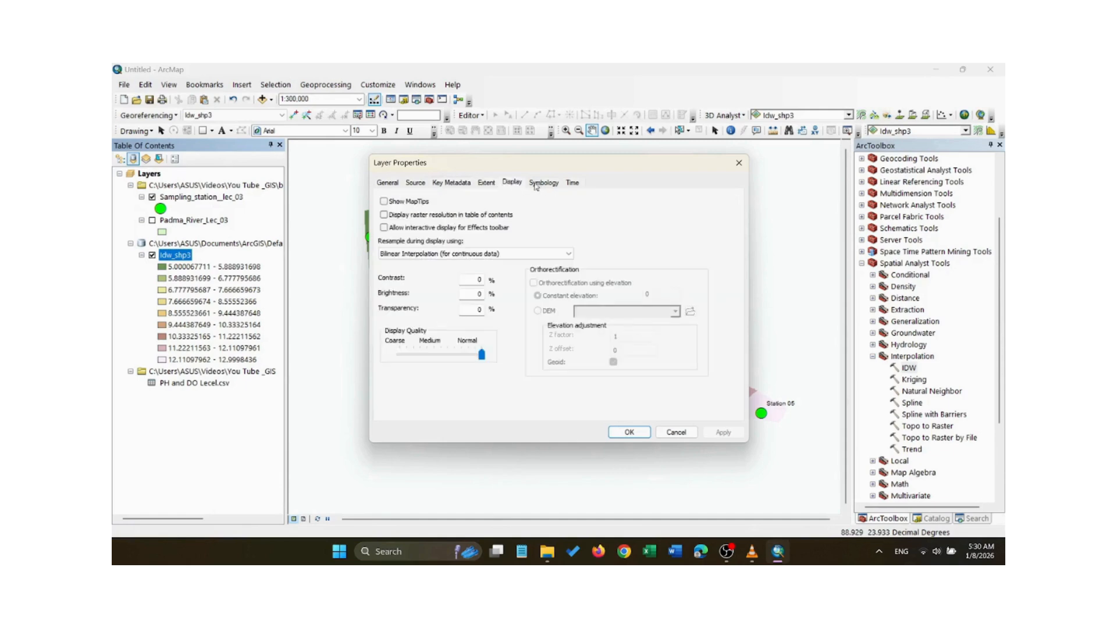
left_click(537, 185)
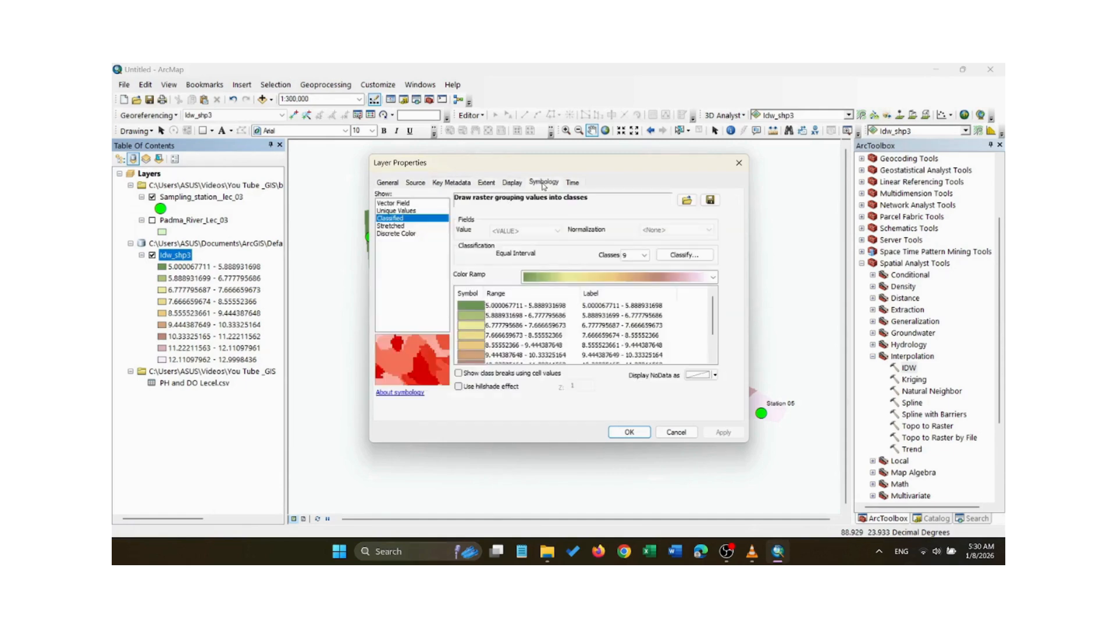
left_click(648, 256)
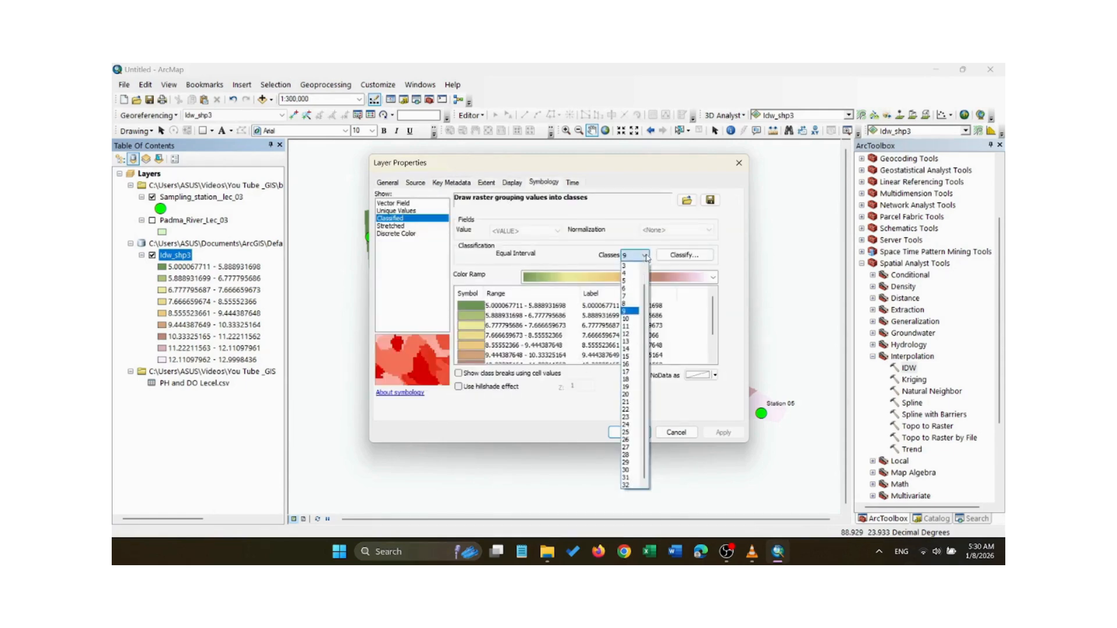
left_click(631, 304)
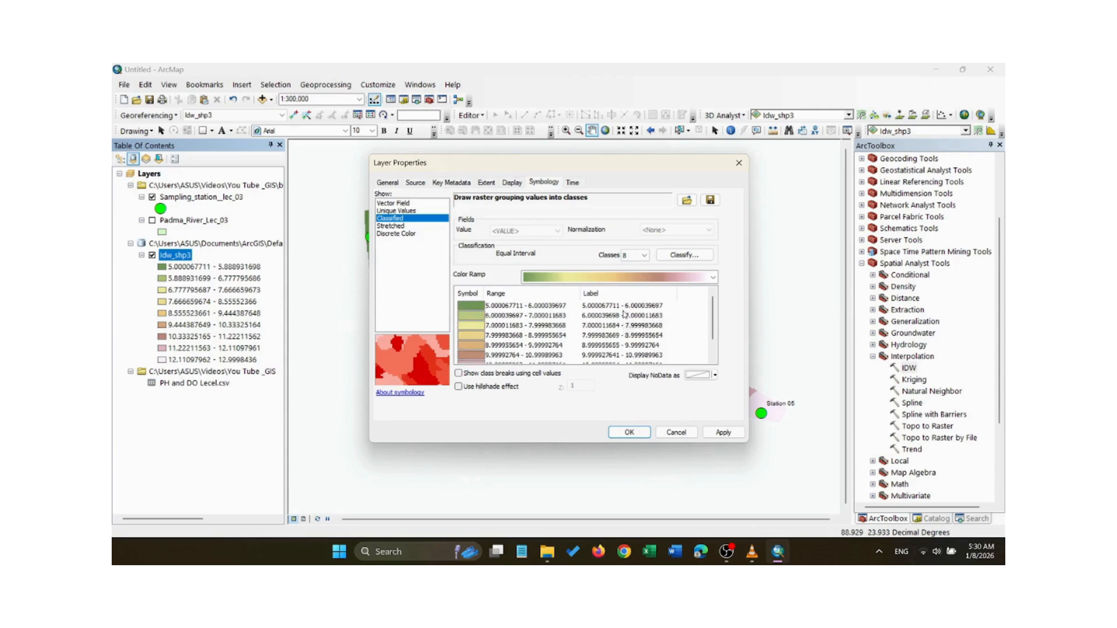
left_click(711, 278)
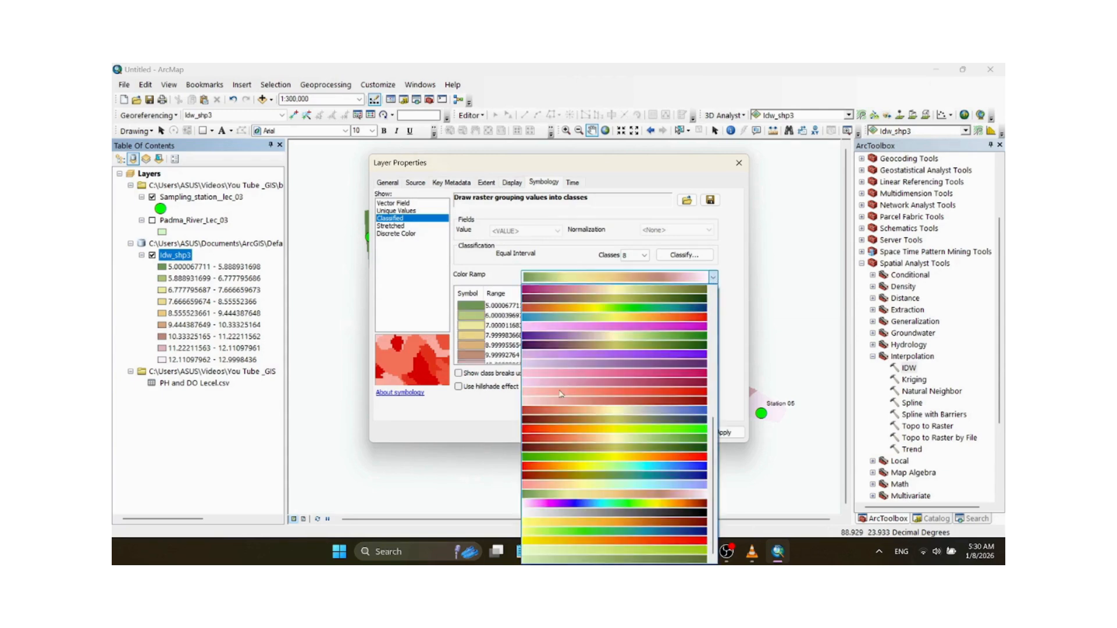
left_click(550, 504)
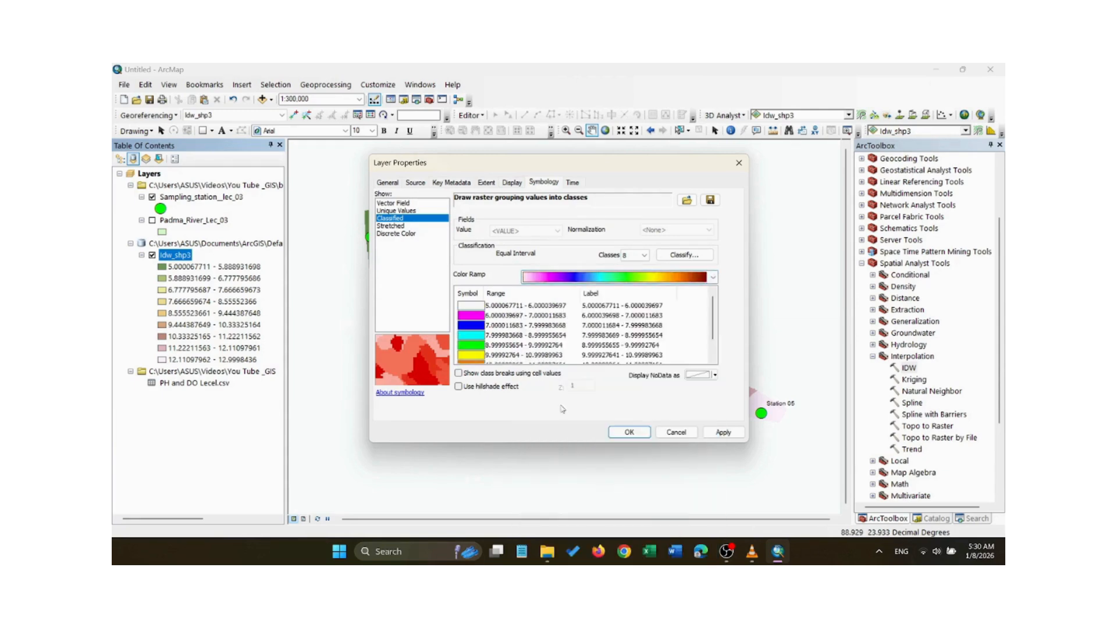
Review the break values in the IDW raster's Equal Interval classification, keeping them as they are.
left_click(702, 254)
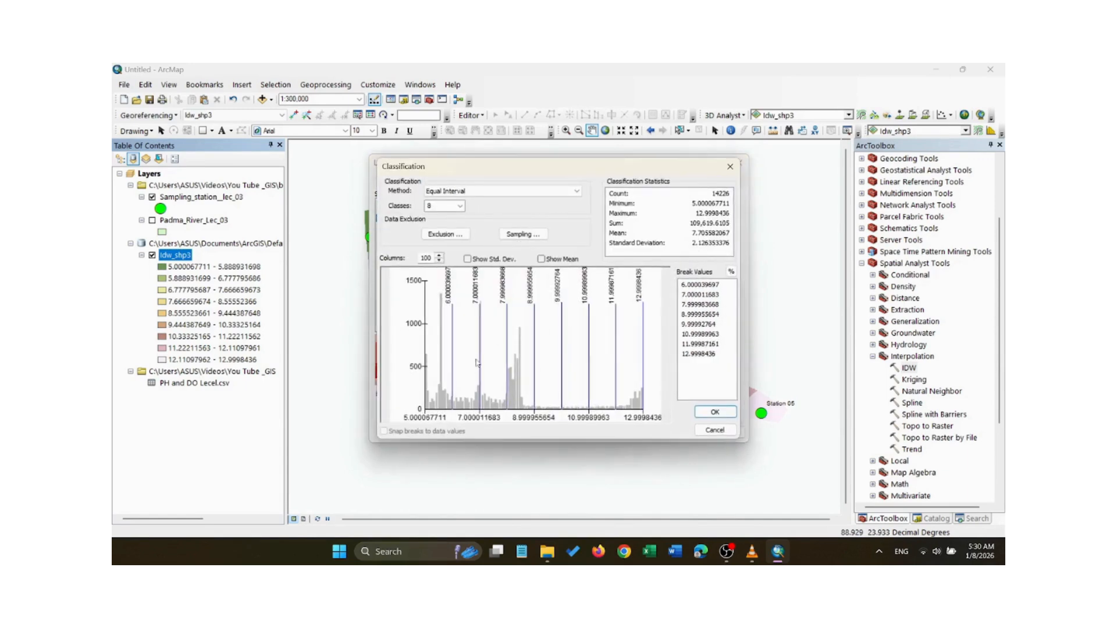
left_click(701, 289)
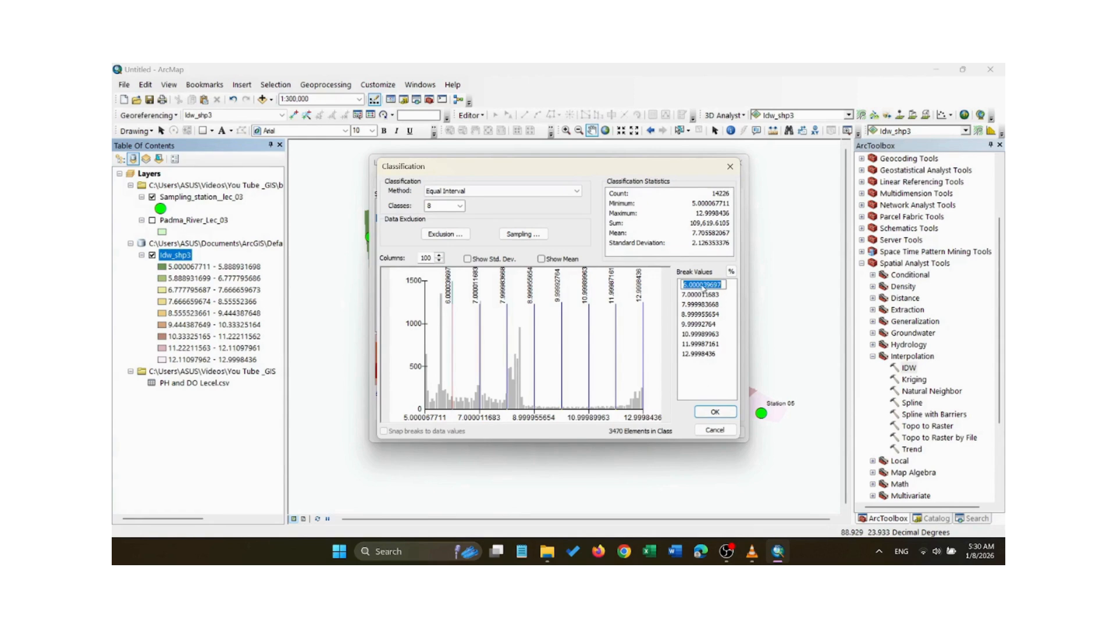
left_click(716, 414)
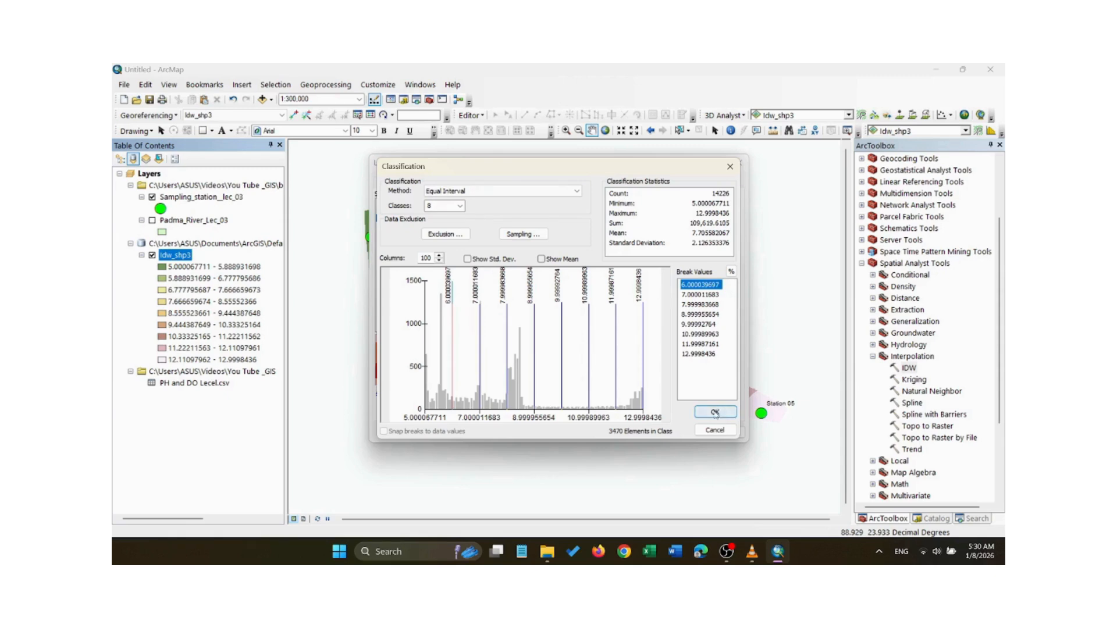
left_click(715, 413)
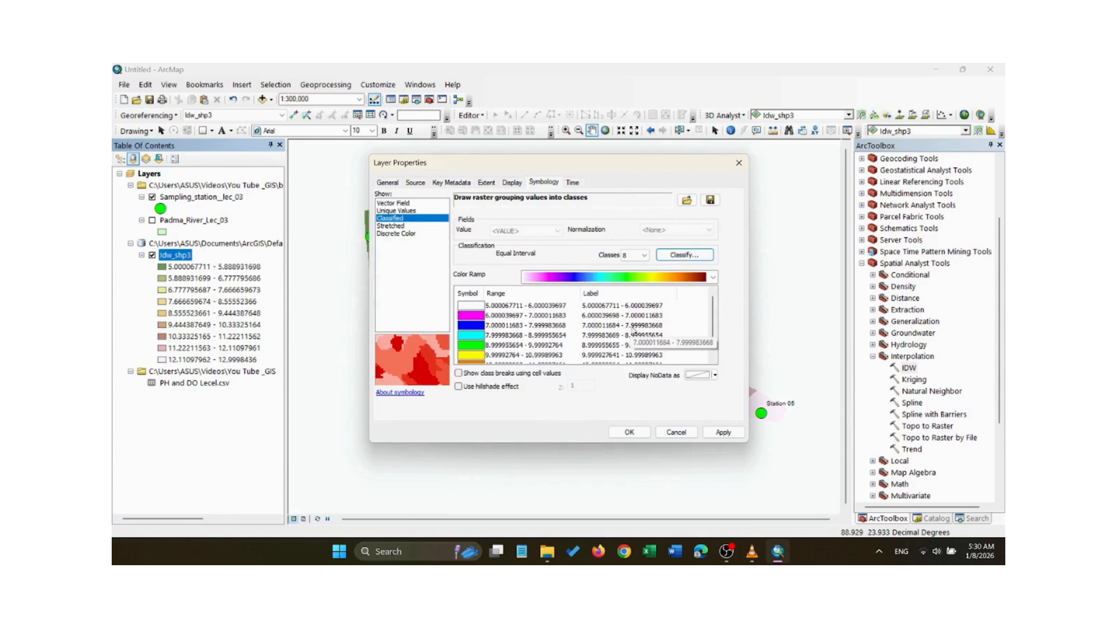
Check the class labels in the IDW raster's symbology and accept the 8-class multicolour classification.
left_click(619, 307)
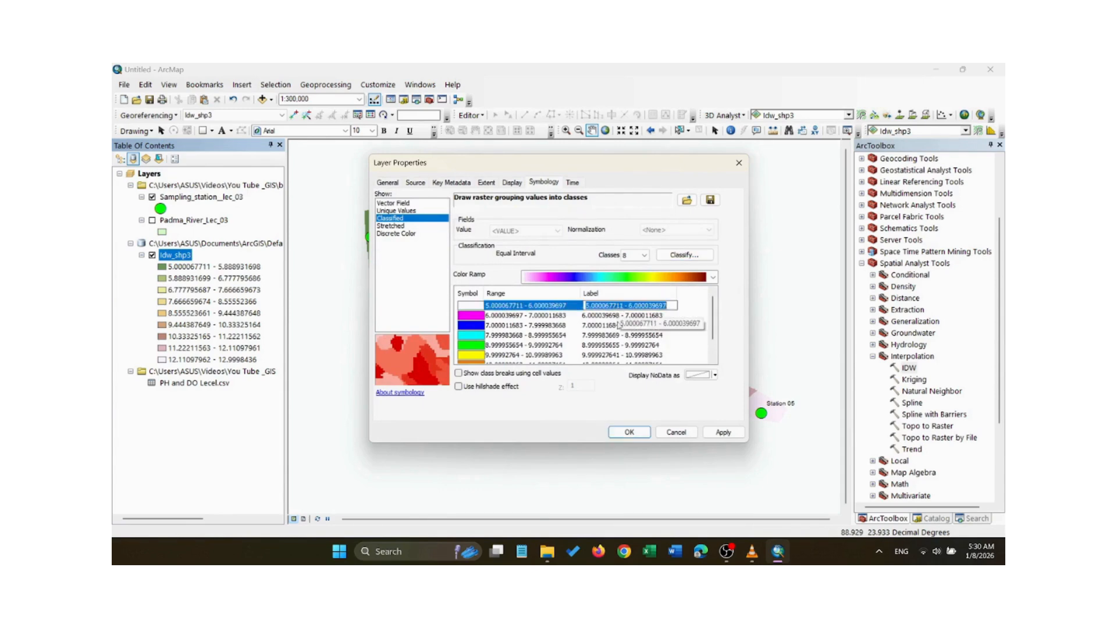
scroll(618, 326, "down", 2)
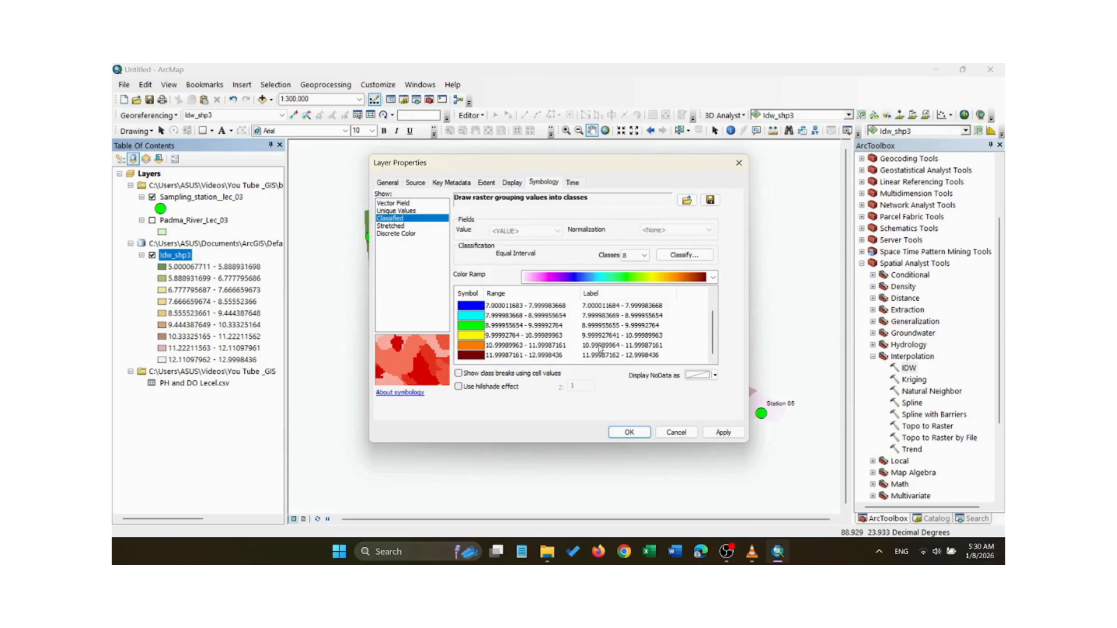
left_click(629, 434)
Try dark blue as the colour of the IDW raster's lowest value class.
double_click(162, 279)
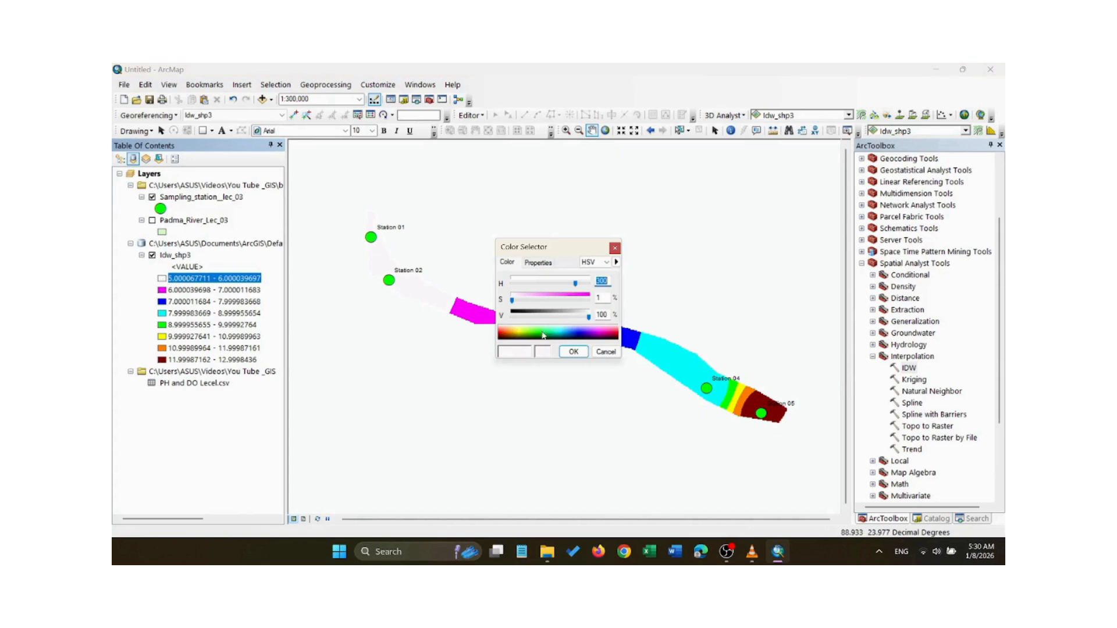
left_click(582, 337)
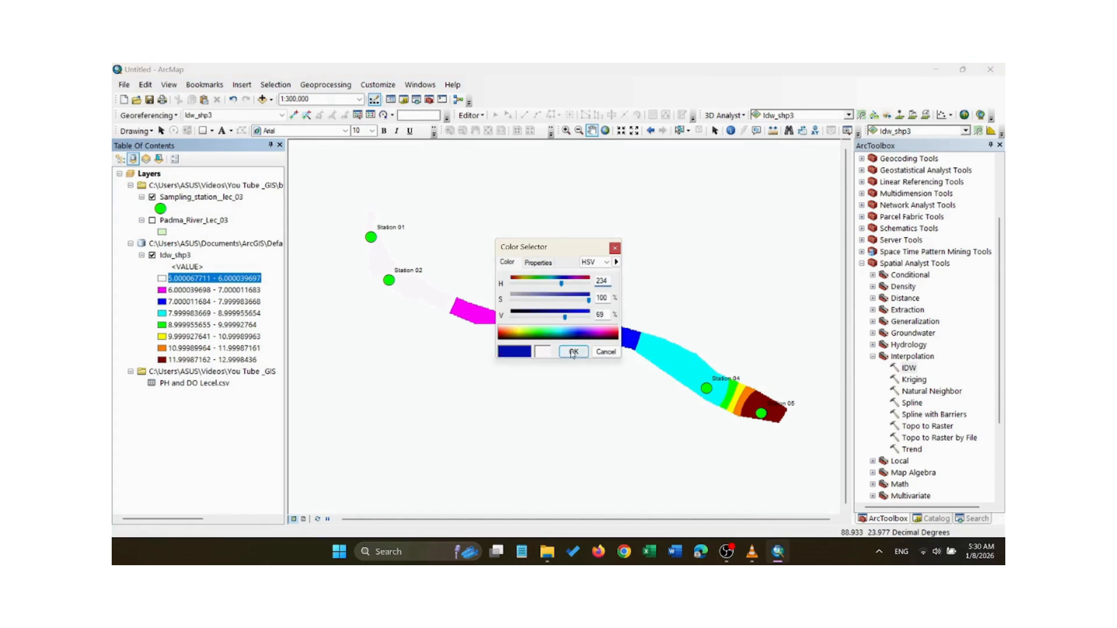
left_click(573, 352)
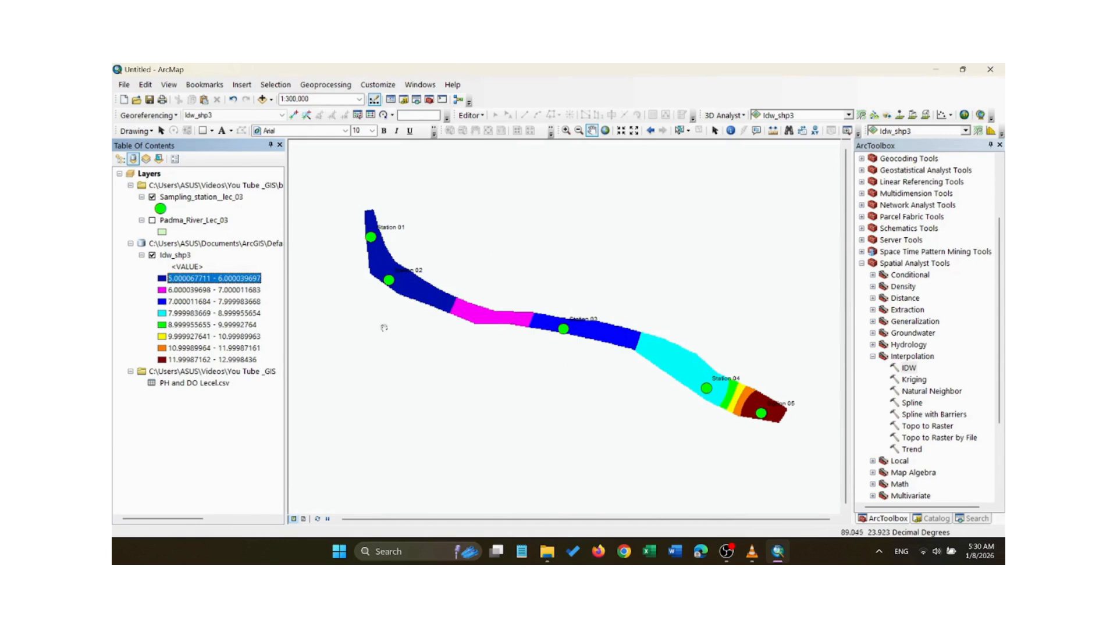
Set the colour of the IDW raster's lowest value class to pink with hue 330, saturation 76 and value 100.
left_click(216, 281)
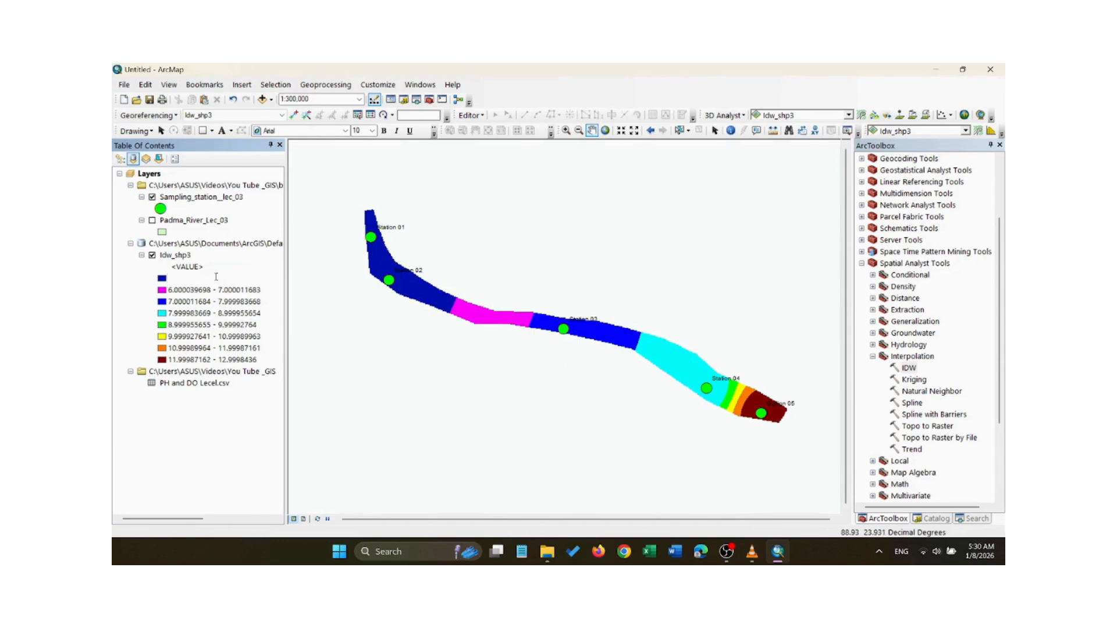
left_click(163, 280)
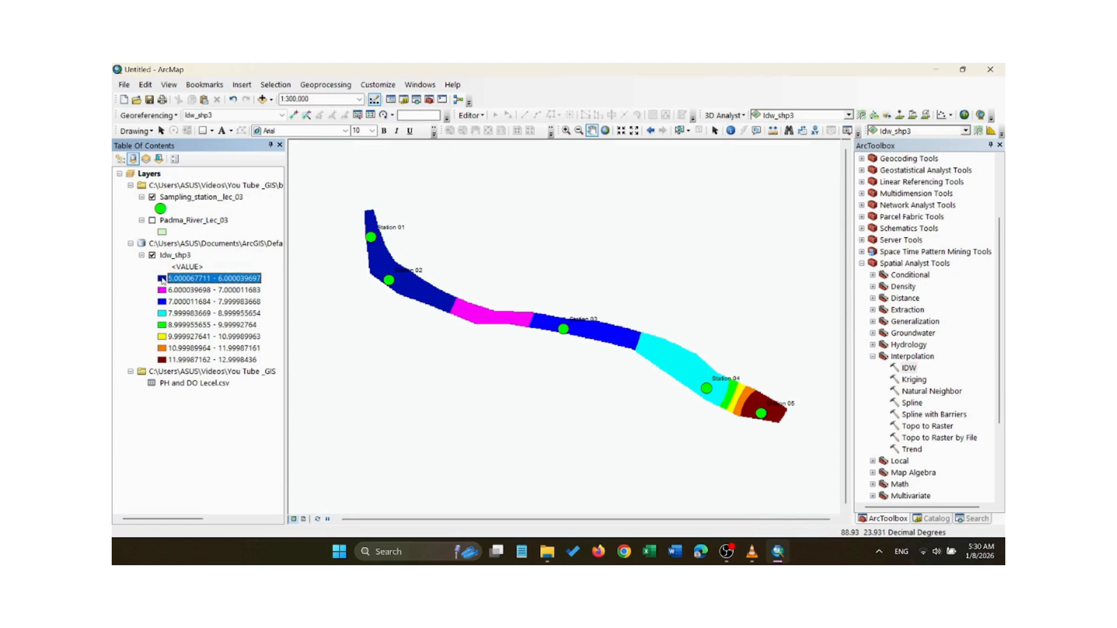
left_click(162, 280)
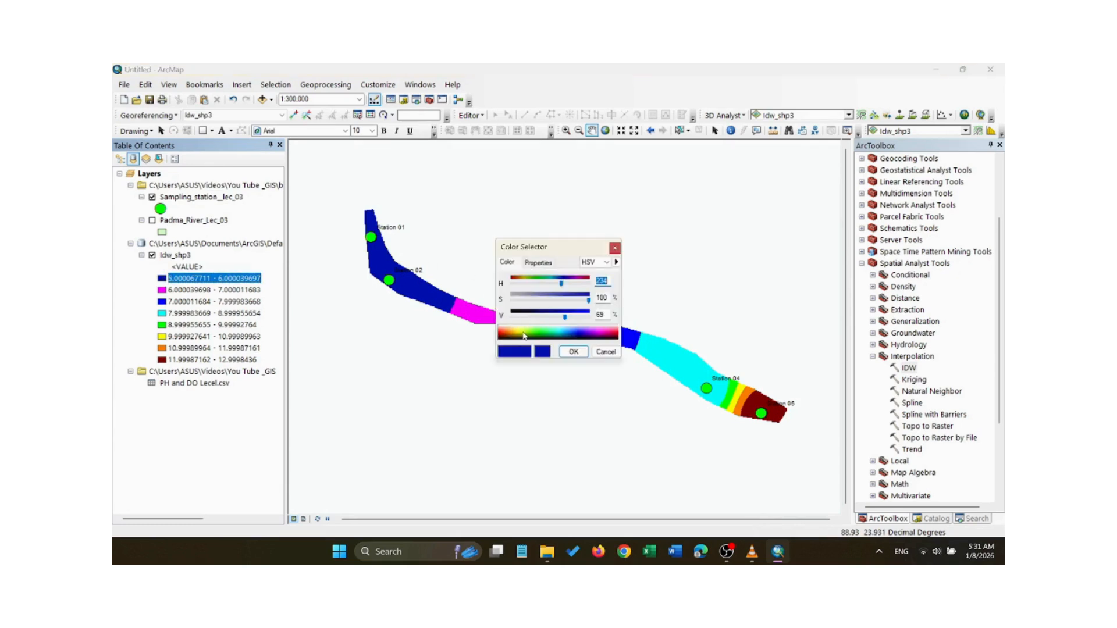
left_click(614, 337)
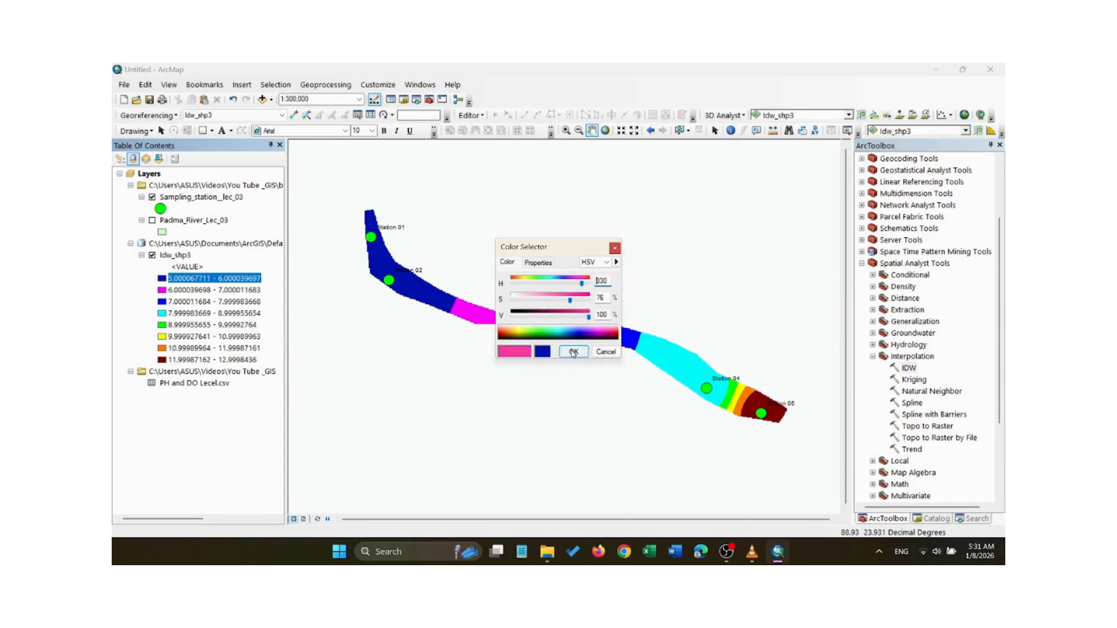
left_click(573, 353)
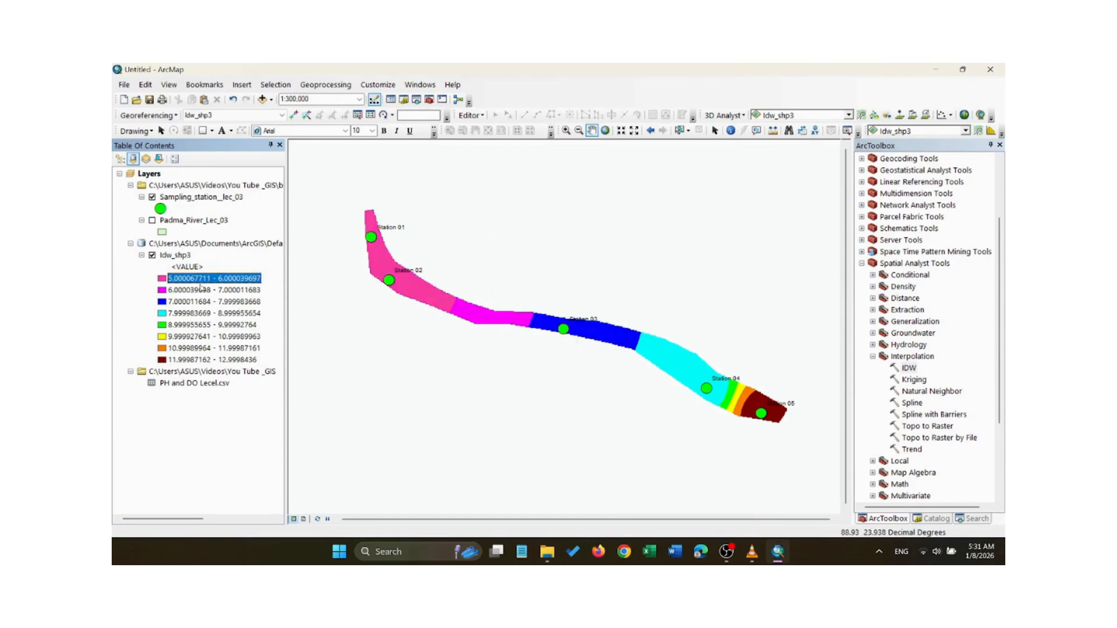
left_click(191, 268)
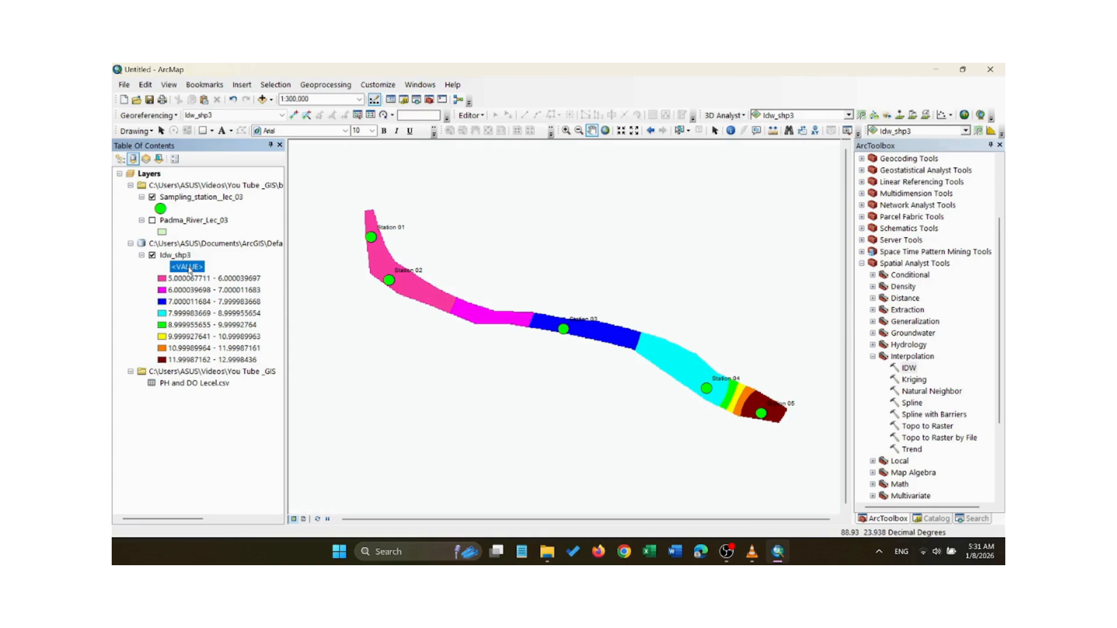
left_click(189, 268)
left_click(185, 256)
left_click(184, 256)
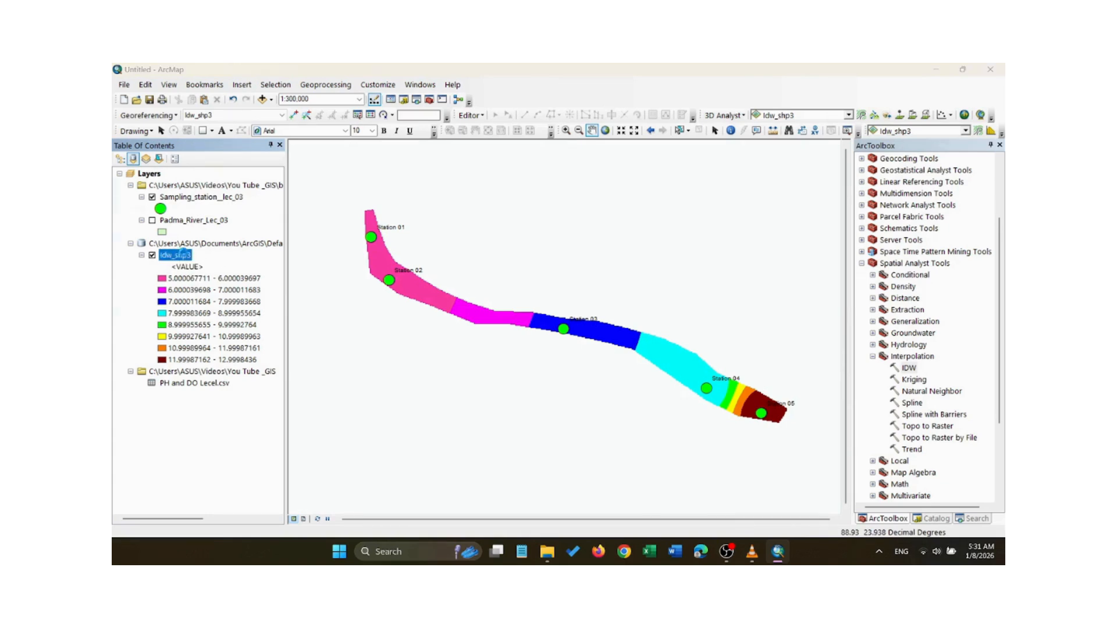
double_click(184, 255)
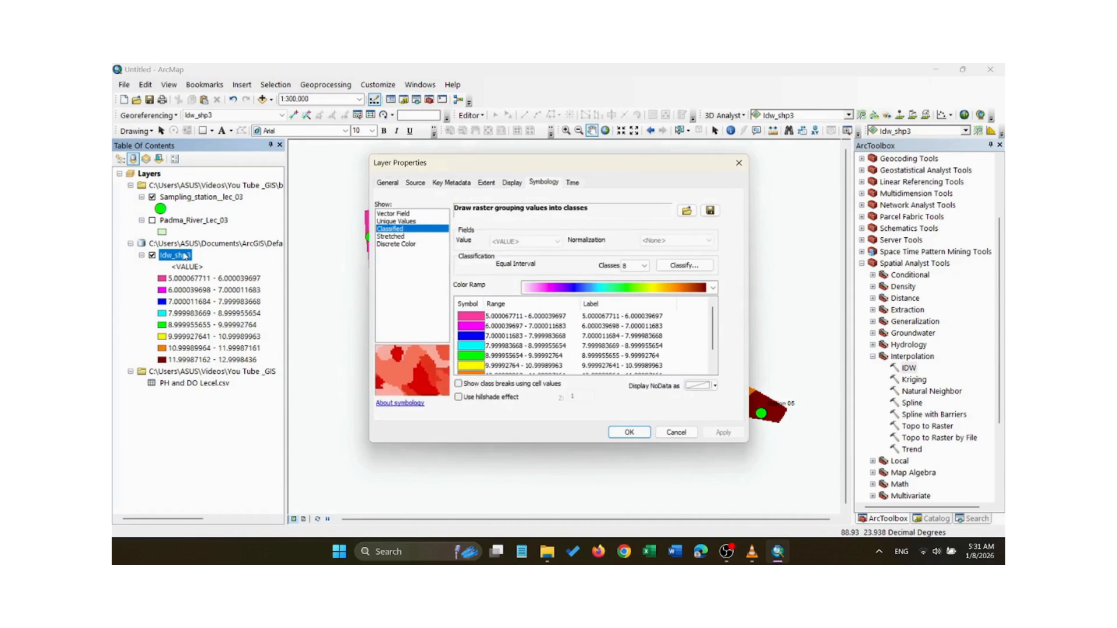
left_click(739, 162)
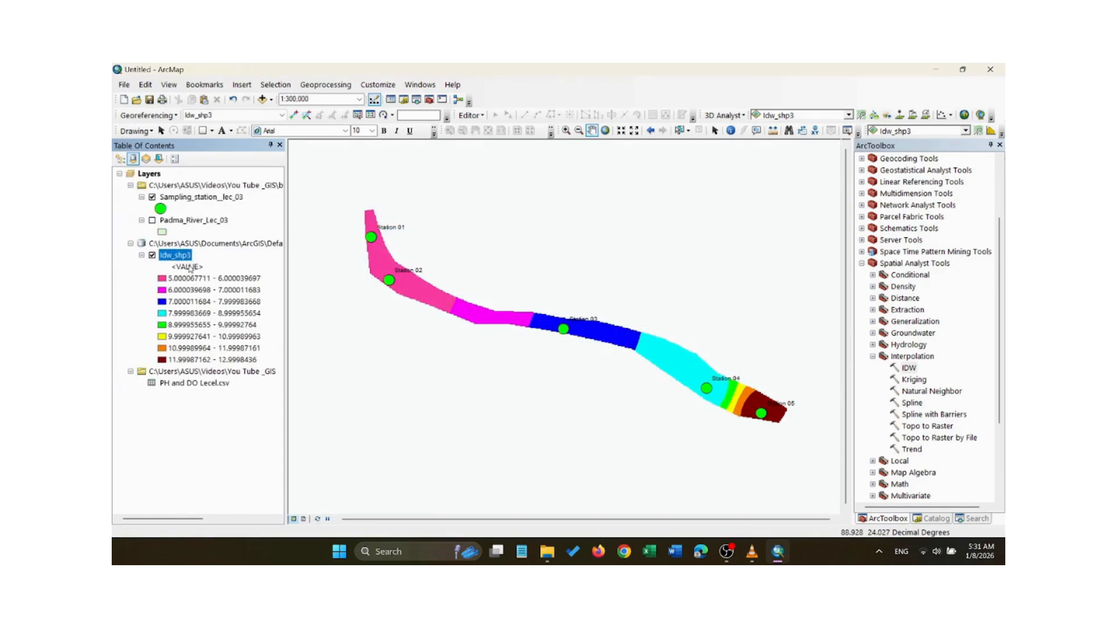
double_click(189, 267)
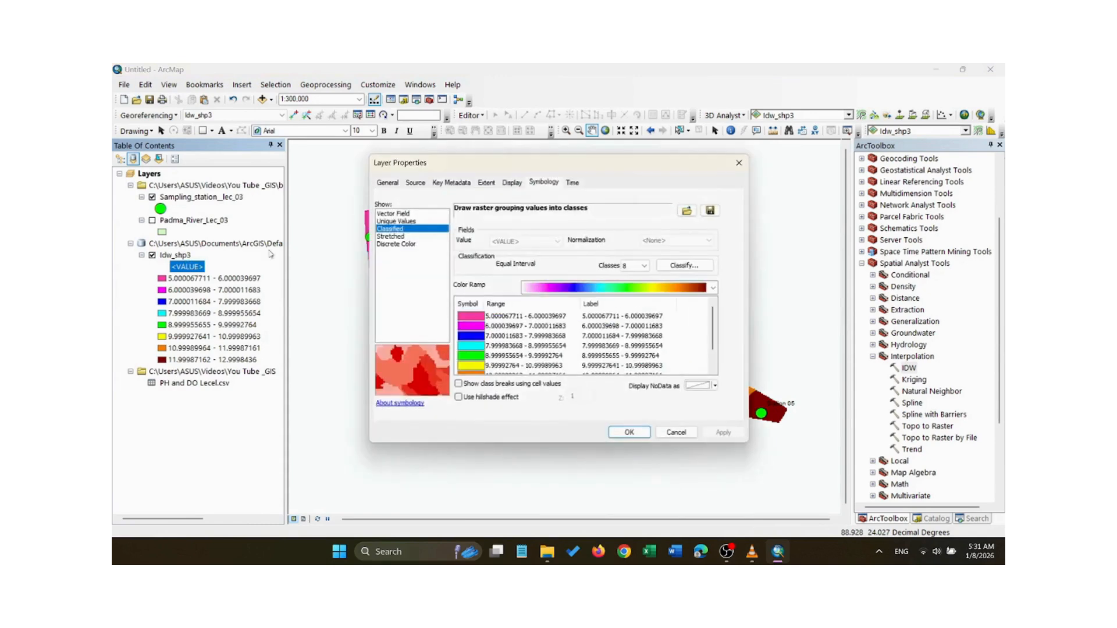
left_click(739, 163)
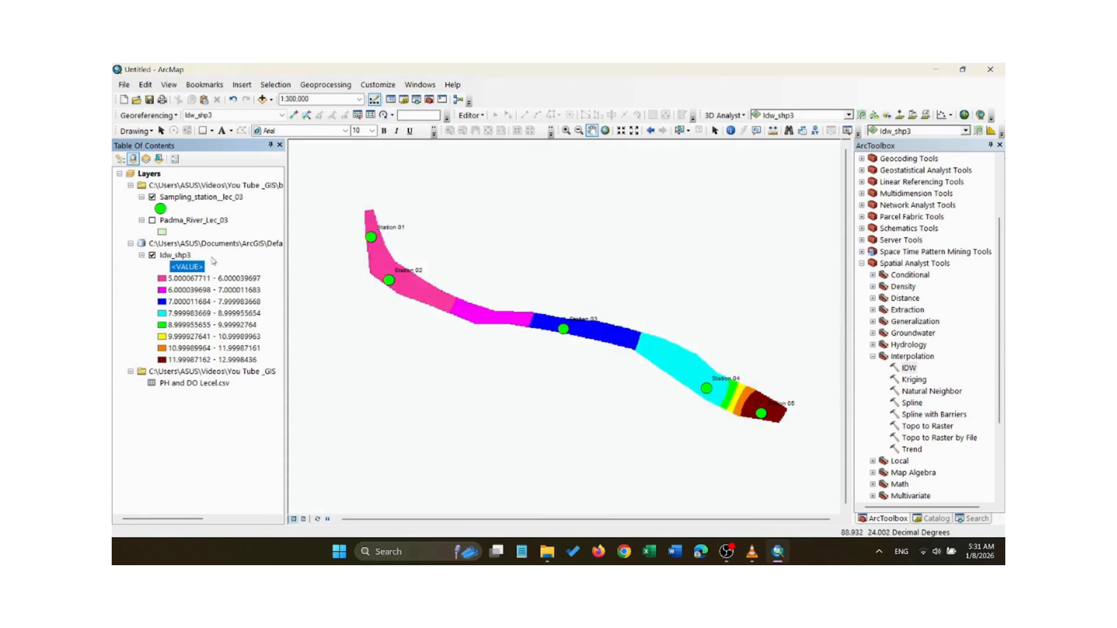
Rename the <VALUE> heading of the Idw_shp3 raster's legend to <write Unit here>.
left_click(186, 268)
left_click(185, 266)
key("BackSpace")
key("BackSpace")
key("BackSpace")
key("BackSpace")
key("BackSpace")
type("write Unit hw>")
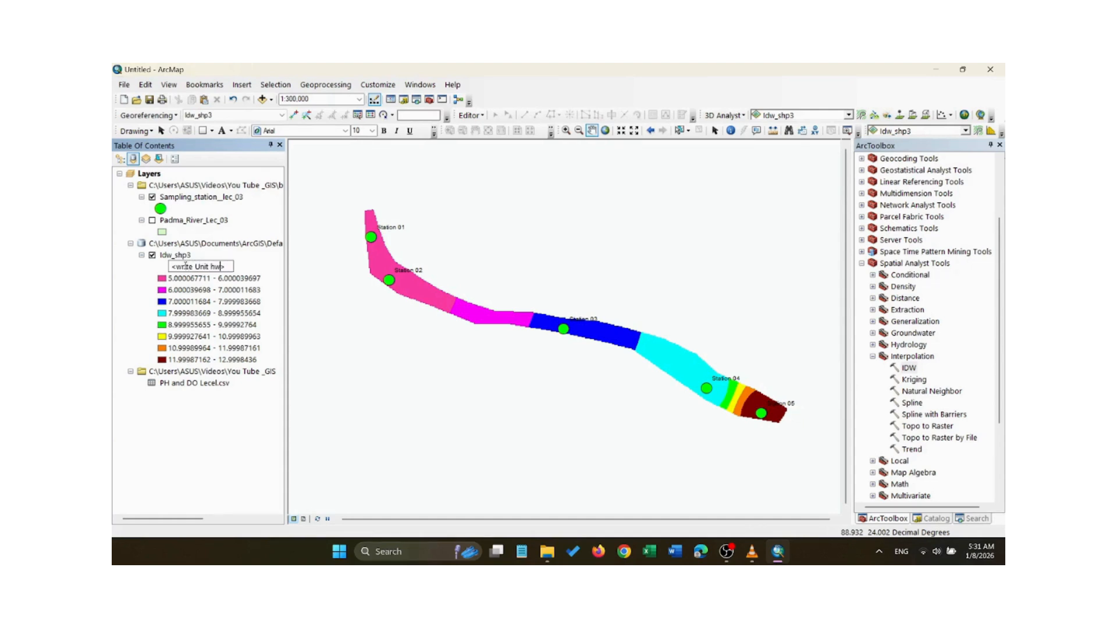
key("BackSpace")
type("ere")
key("Return")
right_click(430, 298)
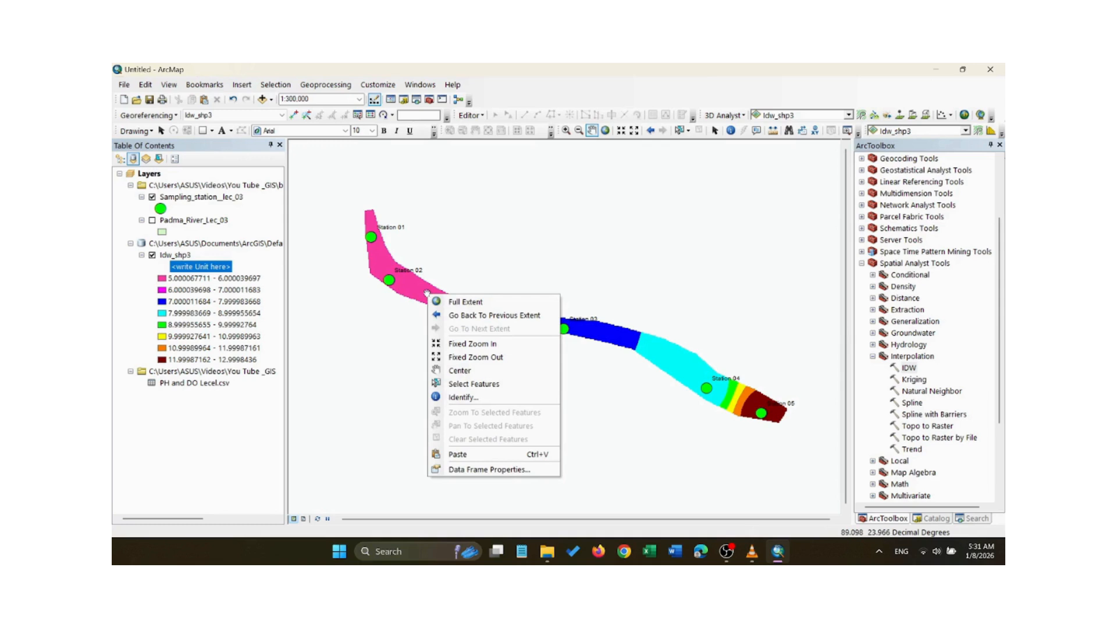
left_click(388, 293)
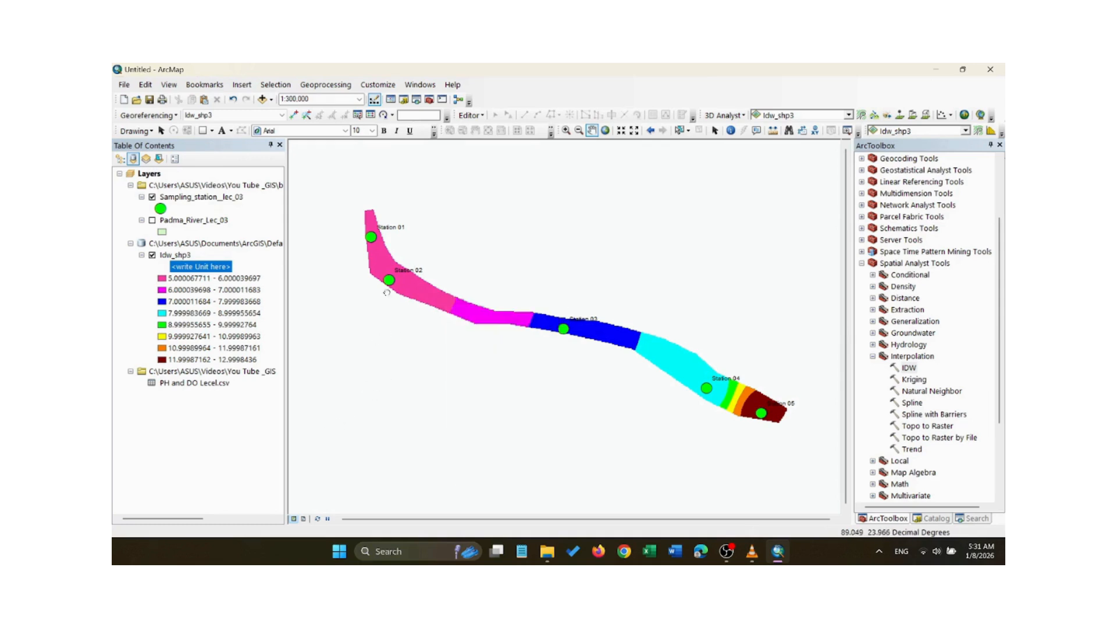
left_click_drag(533, 331, 416, 296)
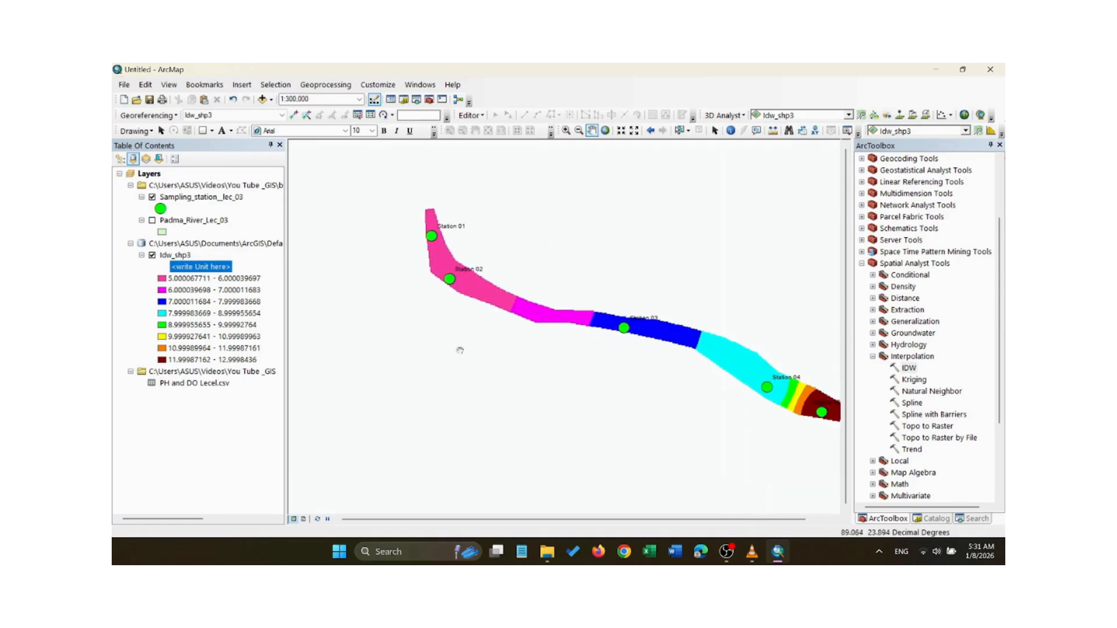
Switch to the page layout view and set the Letter page's orientation to Landscape.
left_click(304, 519)
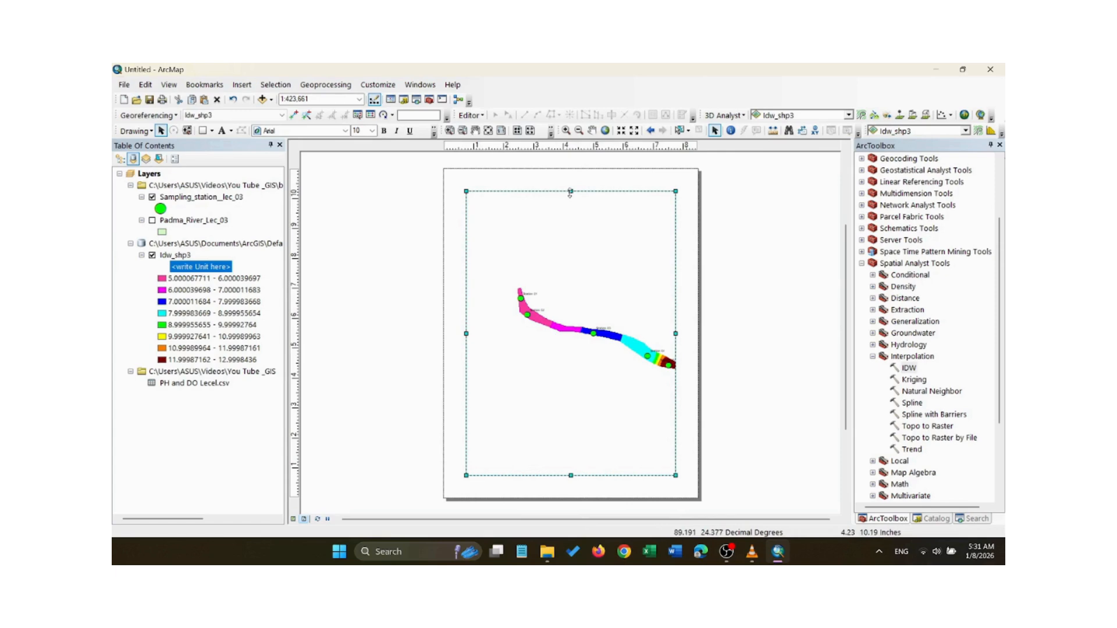
left_click(124, 85)
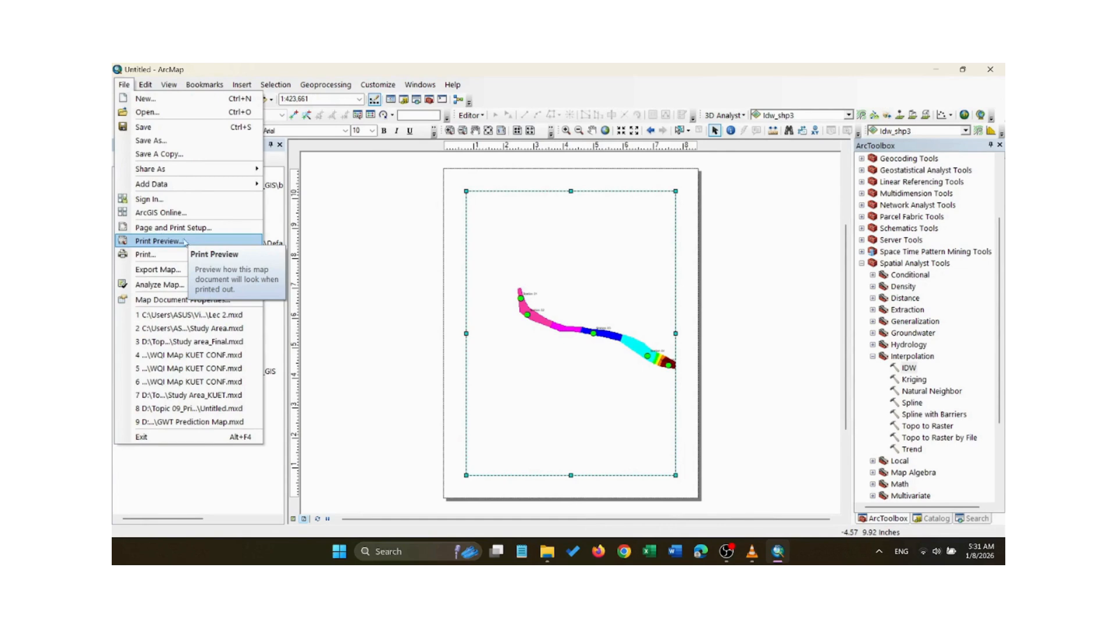
left_click(173, 228)
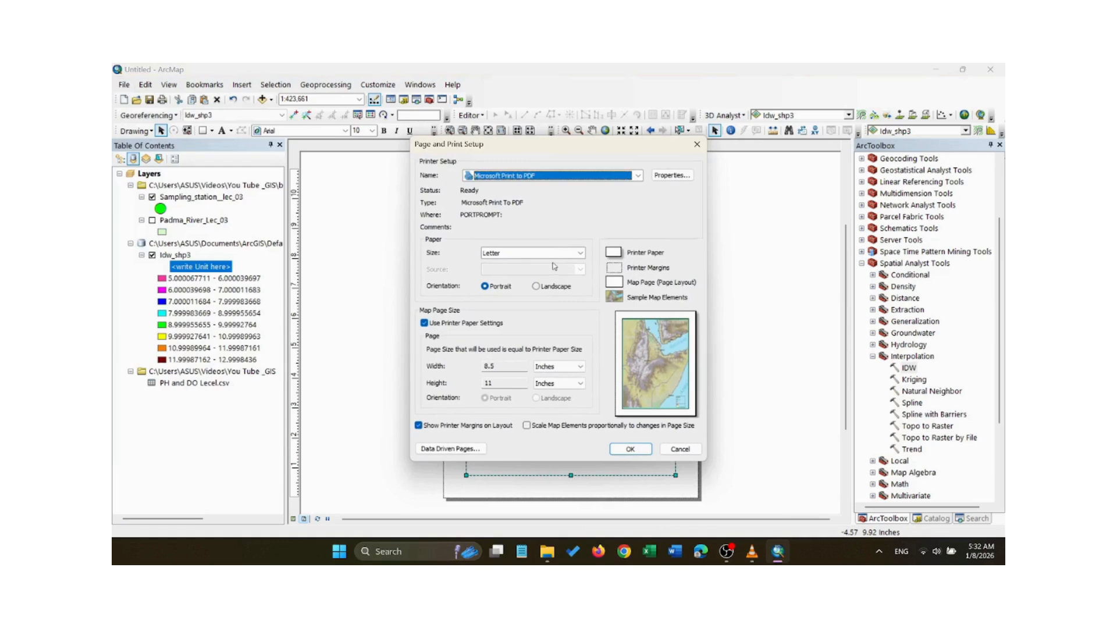
left_click(535, 286)
left_click(630, 449)
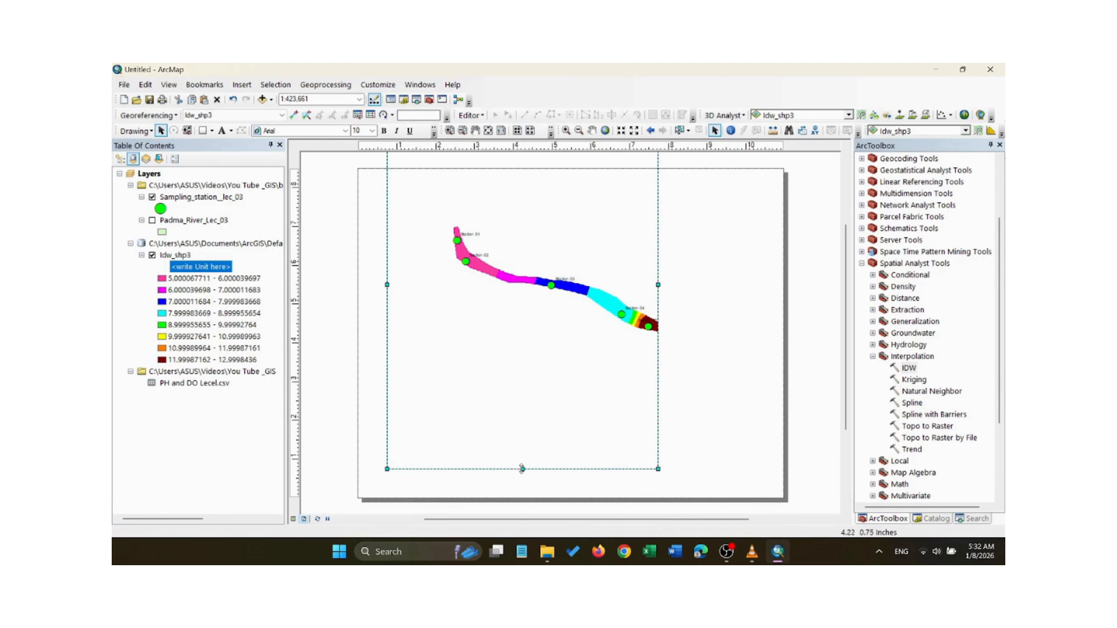
Shorten the data frame, bring it fully inside the landscape page and narrow it from its right edge.
left_click_drag(522, 469, 522, 411)
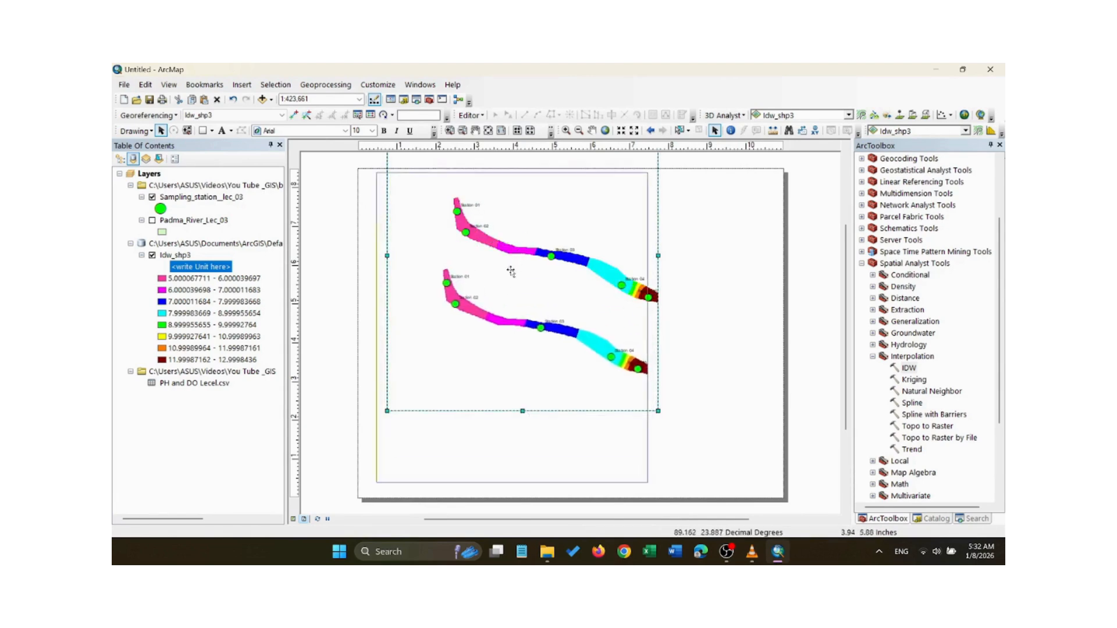
left_click_drag(512, 173, 463, 185)
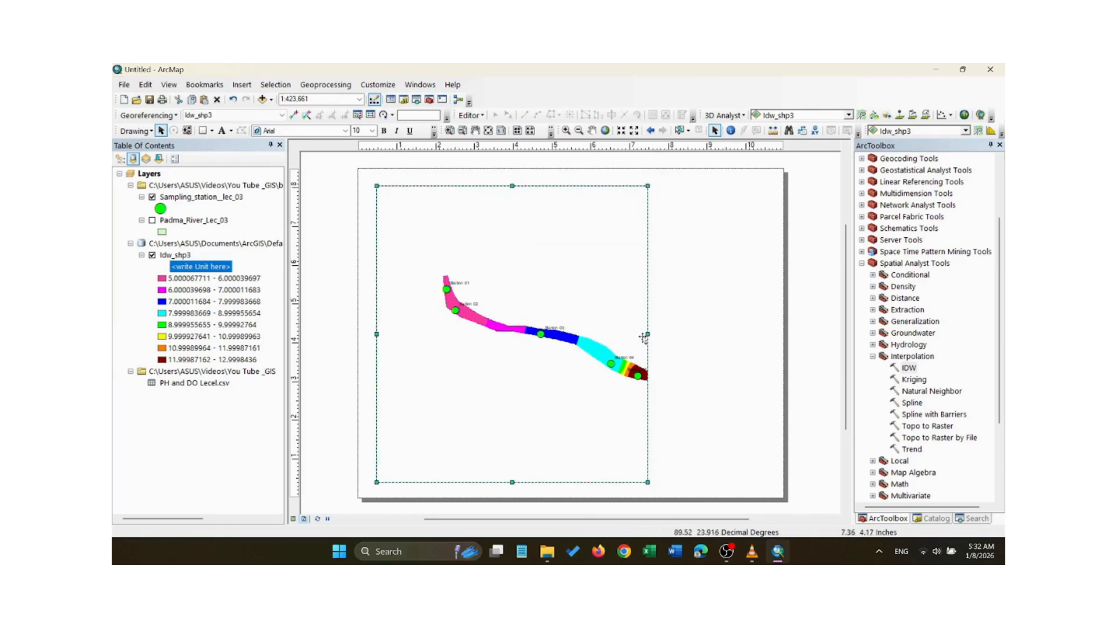
left_click_drag(645, 336, 593, 334)
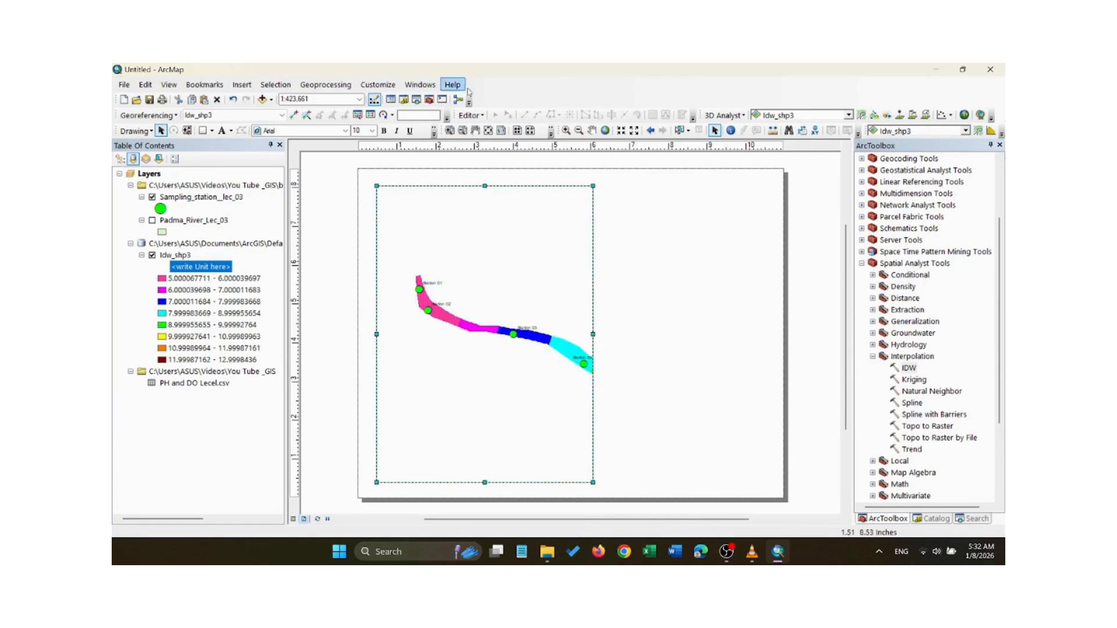
Set the map scale to 1:750,000, then shrink the data frame and place it near the page's left edge.
left_click(621, 131)
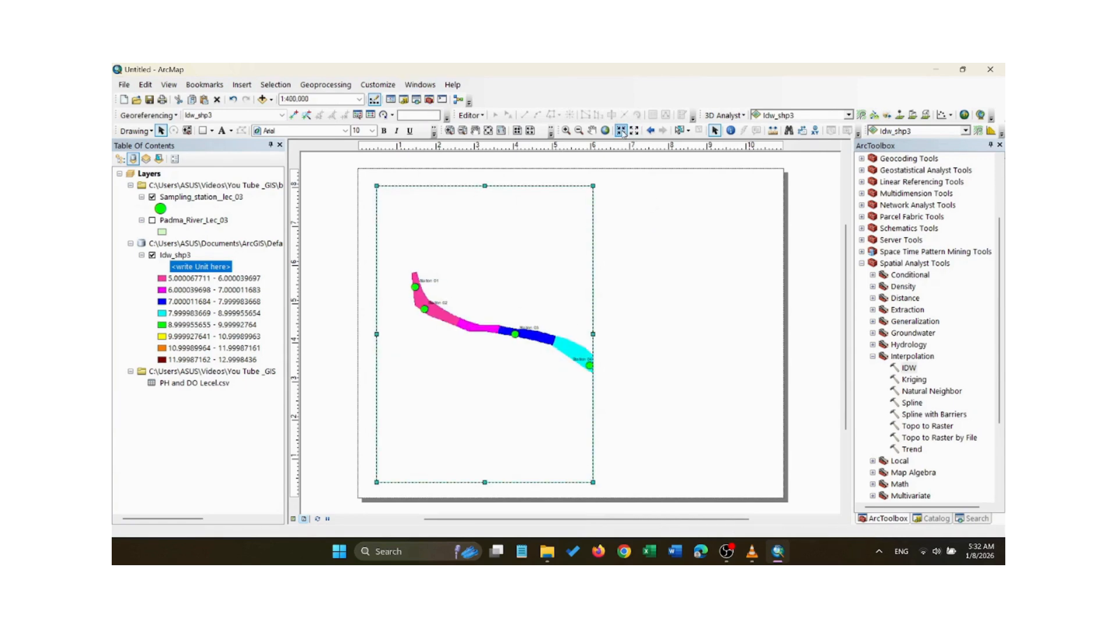
left_click(634, 130)
left_click(634, 130)
left_click(634, 130)
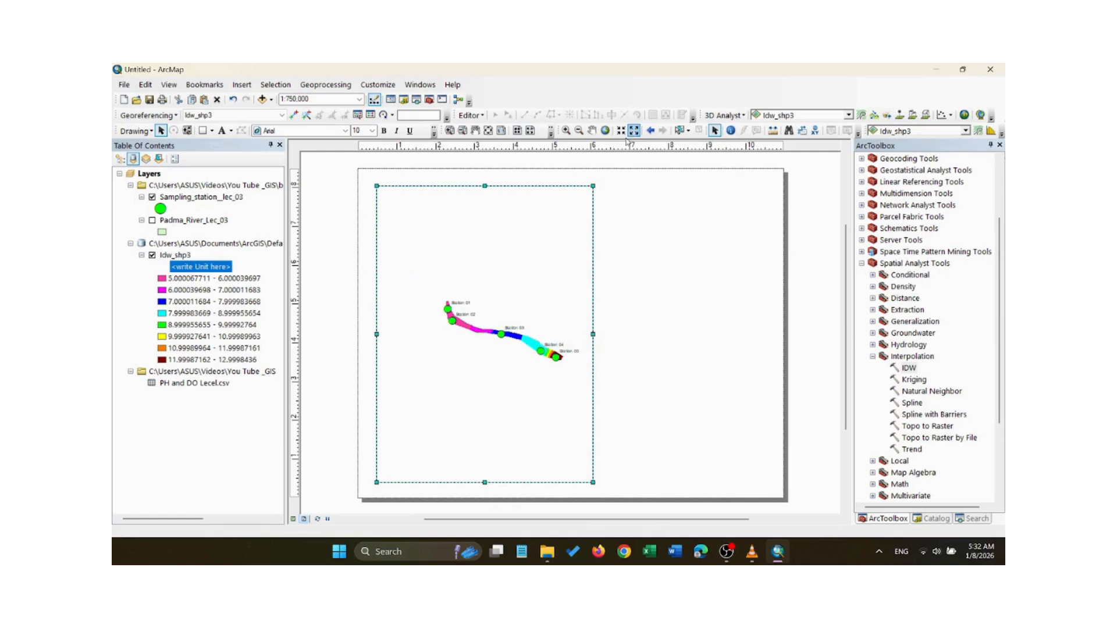
left_click_drag(491, 333, 490, 328)
left_click_drag(377, 181, 407, 199)
left_click_drag(476, 252, 438, 241)
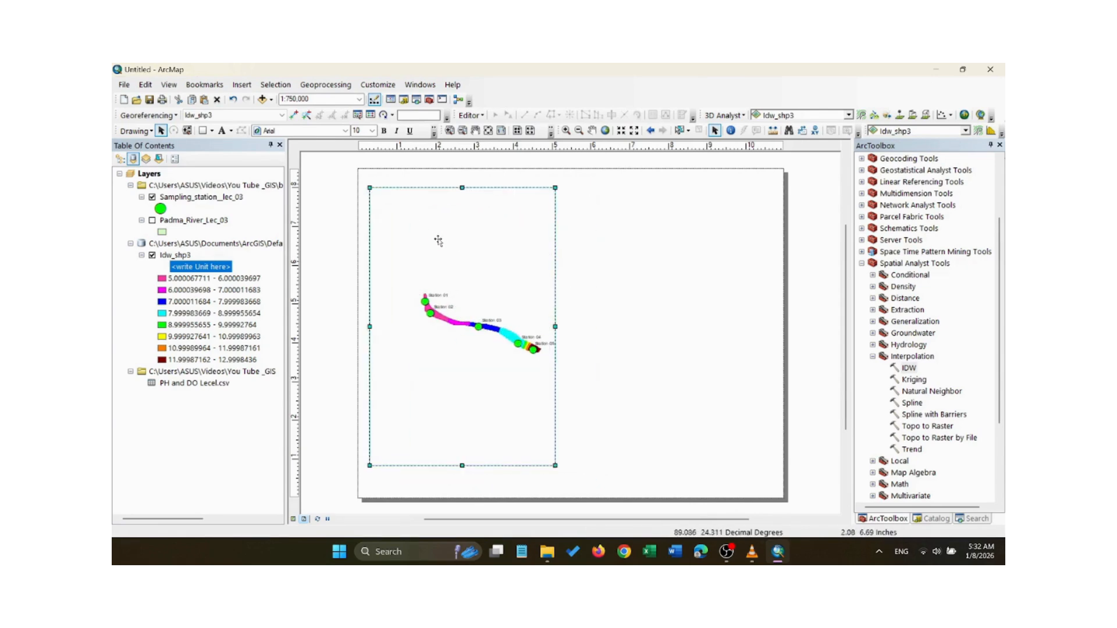
Set the map scale to 1:500,000, then widen the data frame and reduce its height to fit around the river.
left_click(620, 131)
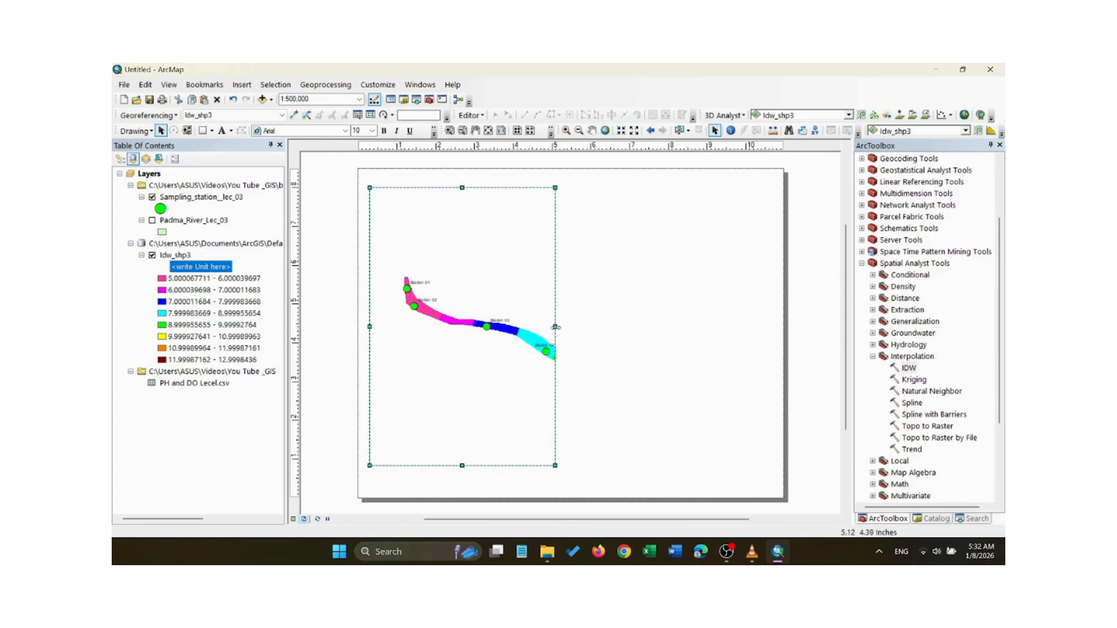
left_click_drag(556, 327, 615, 327)
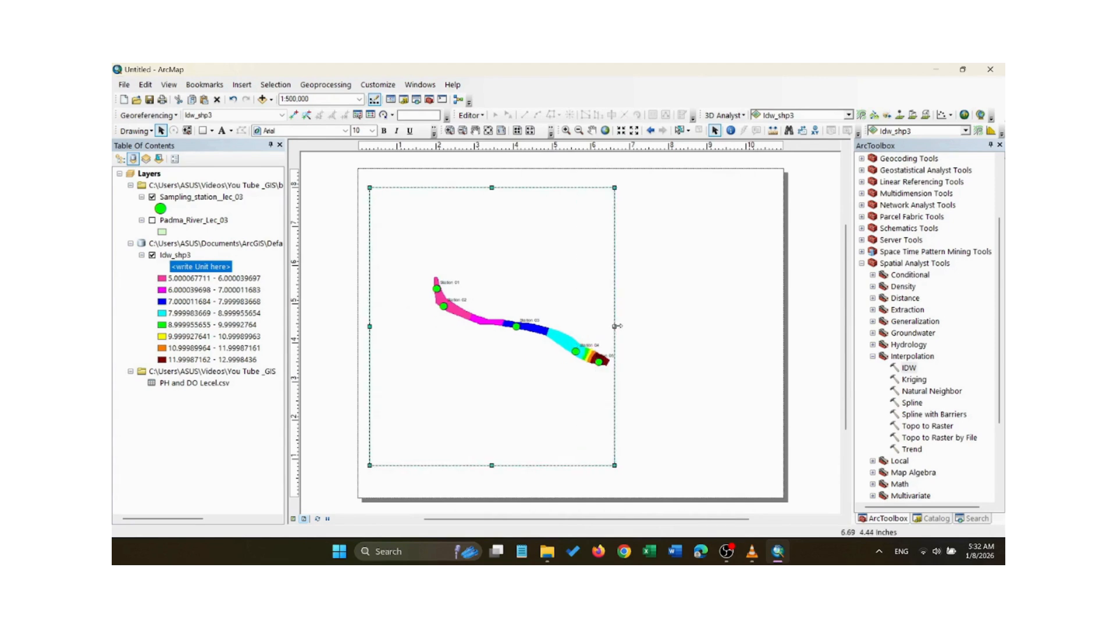
left_click_drag(615, 187, 600, 266)
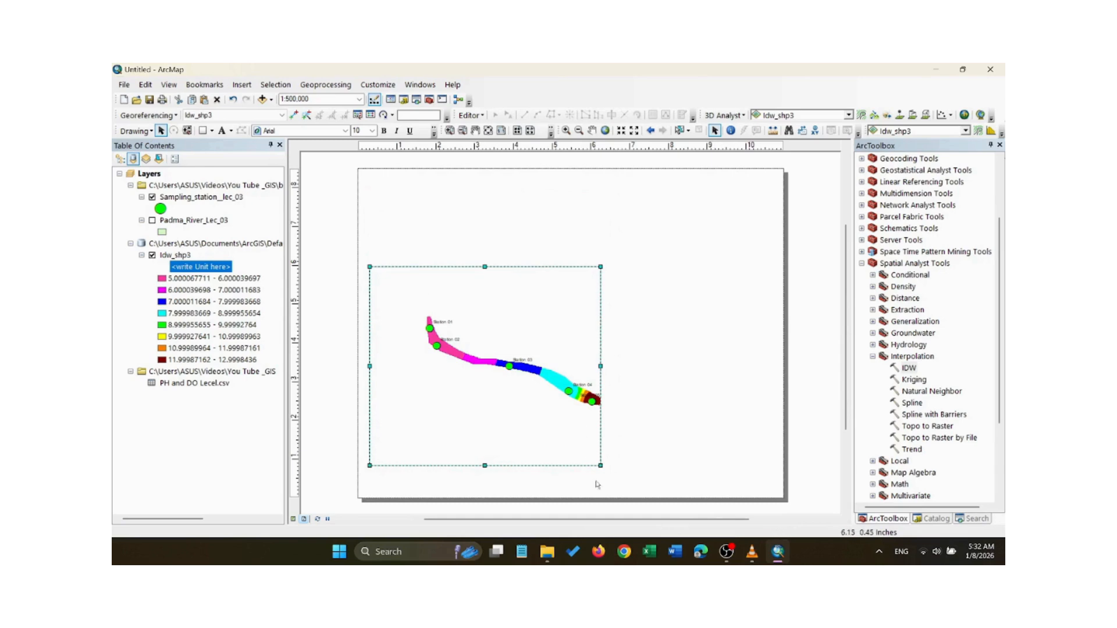
left_click_drag(600, 466, 610, 431)
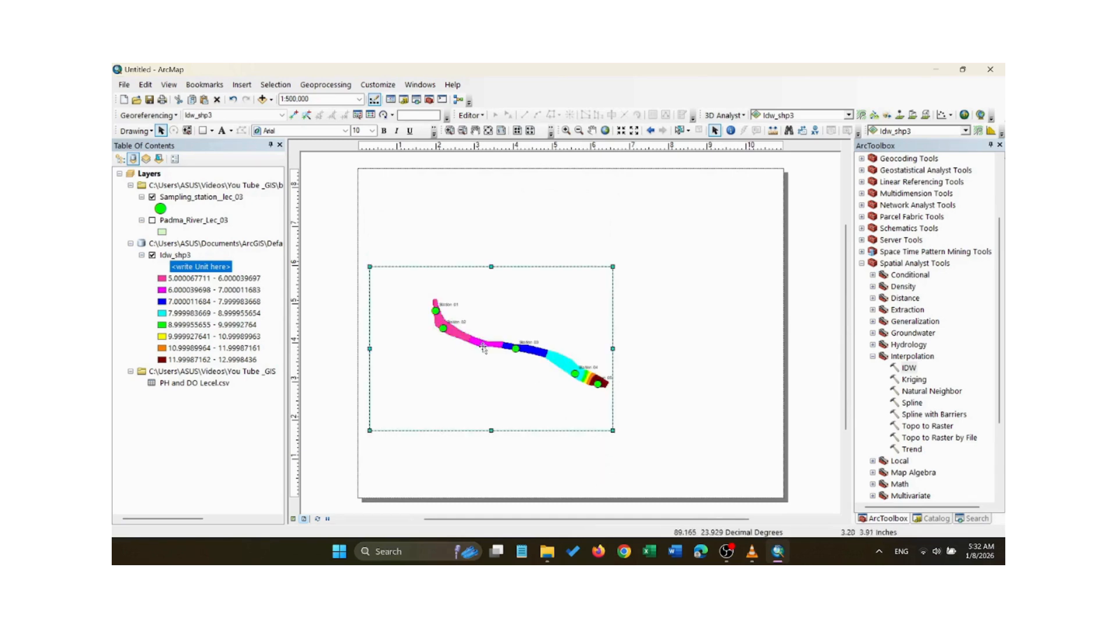
Resize the data frame from its left and right edges so the whole river fits, and move it to the page's lower part.
left_click_drag(384, 269, 426, 277)
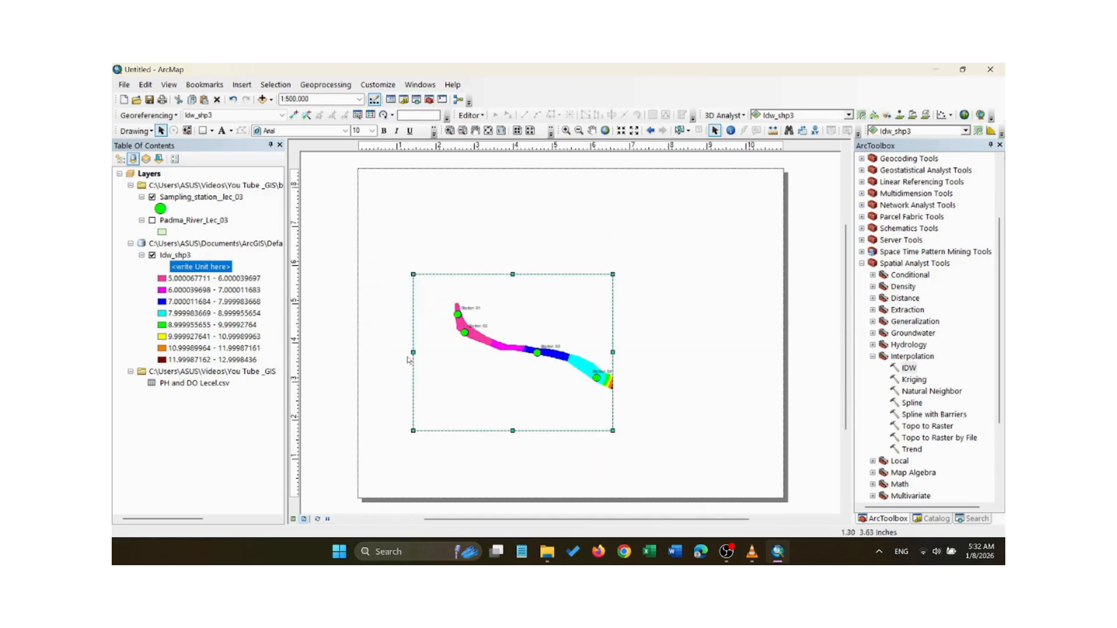
left_click_drag(419, 354, 433, 353)
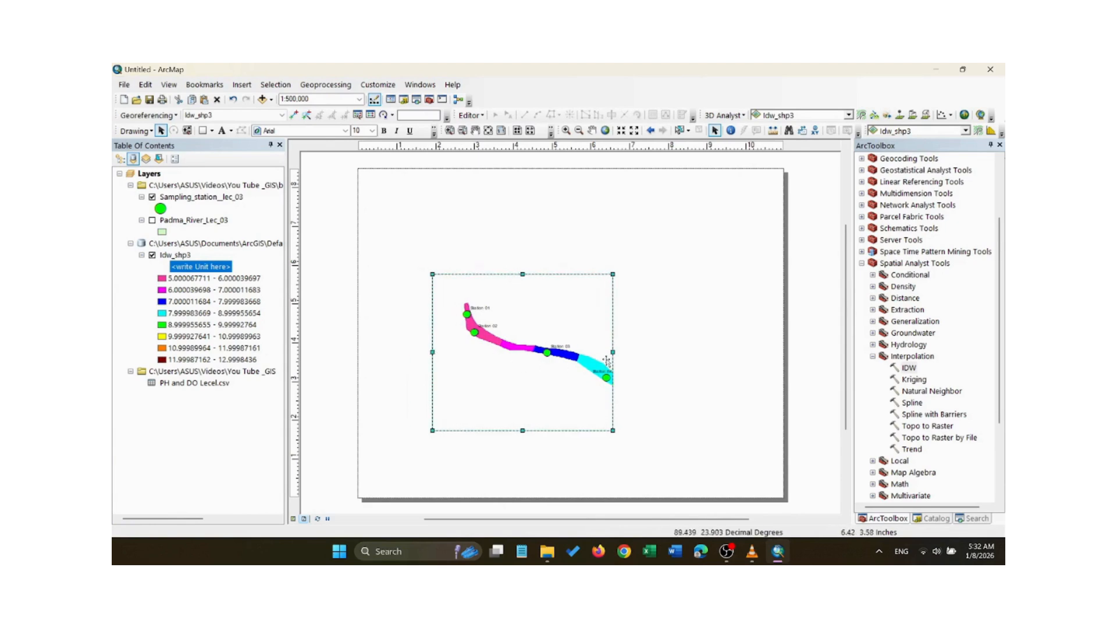
left_click_drag(614, 352, 700, 353)
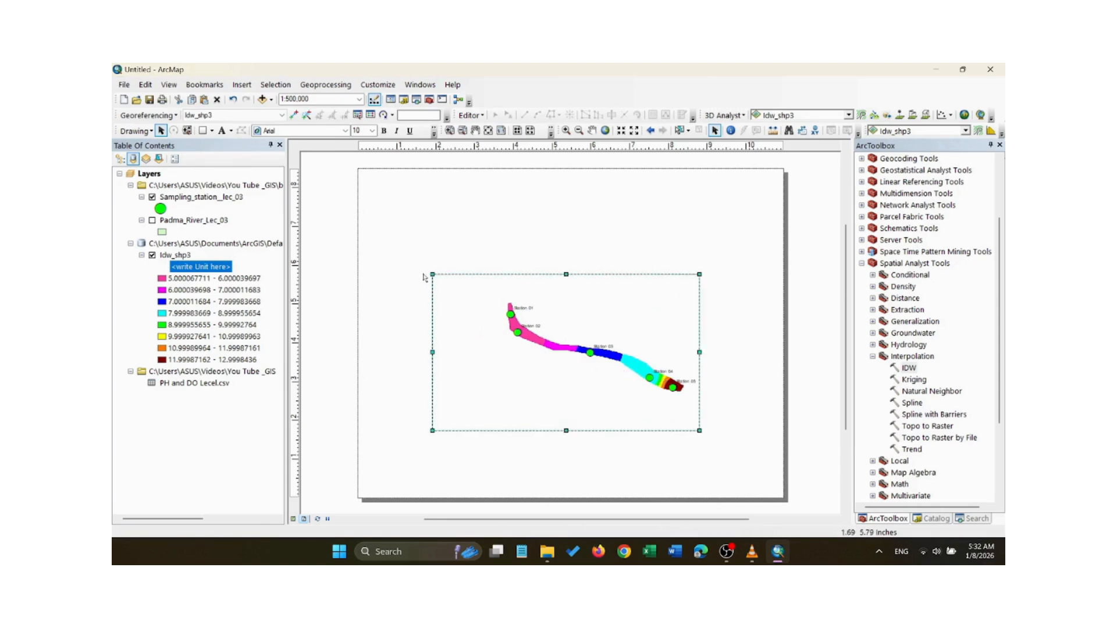
left_click_drag(428, 271, 492, 342)
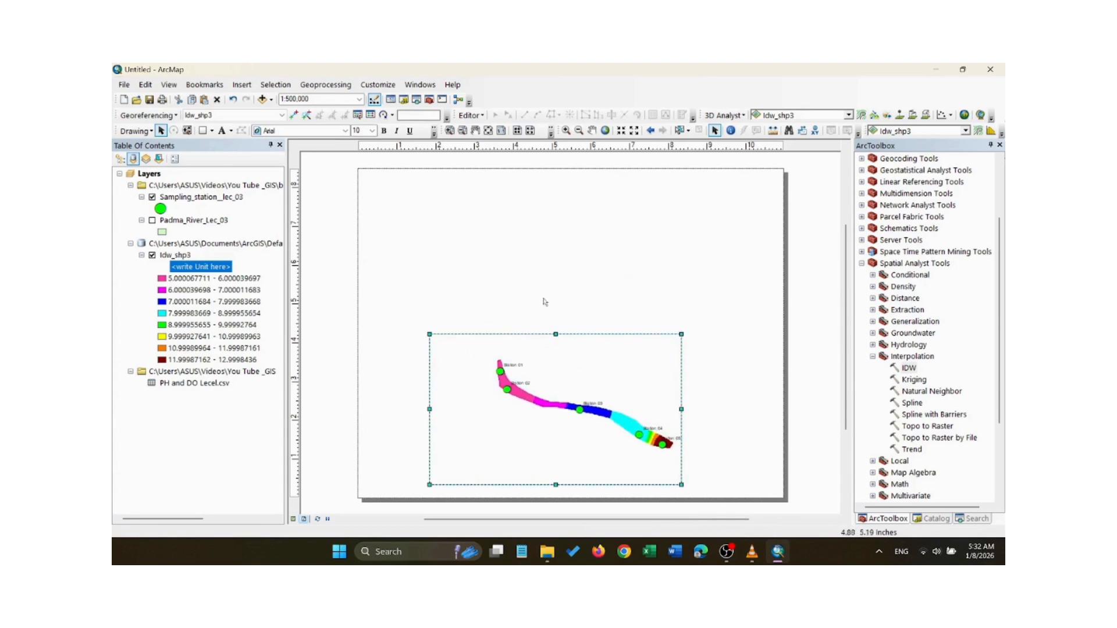
Insert a new empty data frame in the layout and add the map title Ph Conctratuion.
left_click(241, 85)
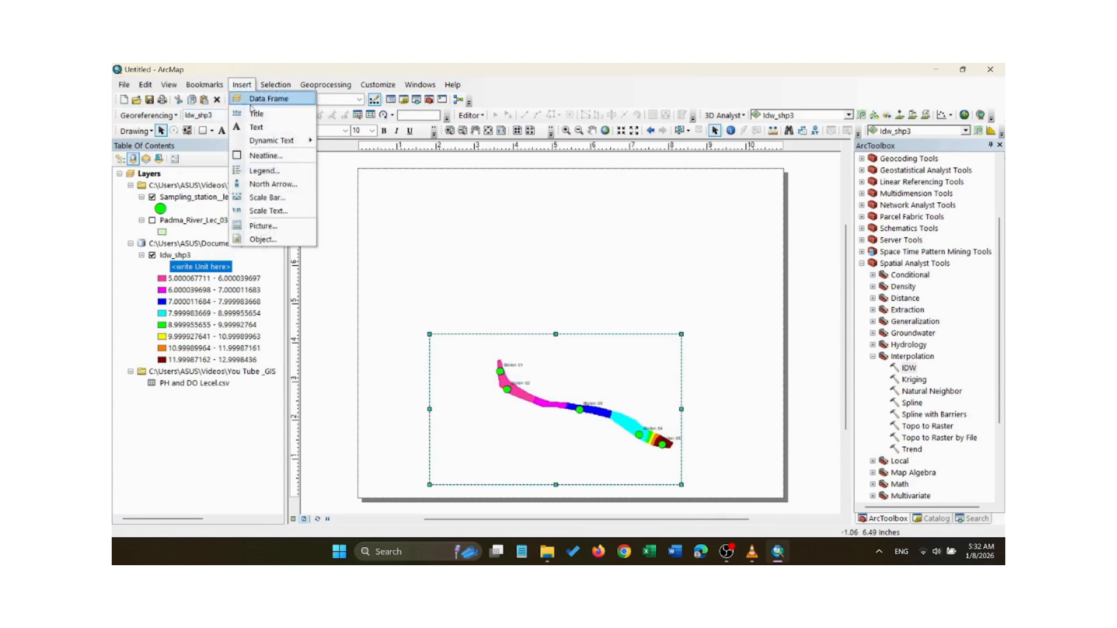
left_click(281, 100)
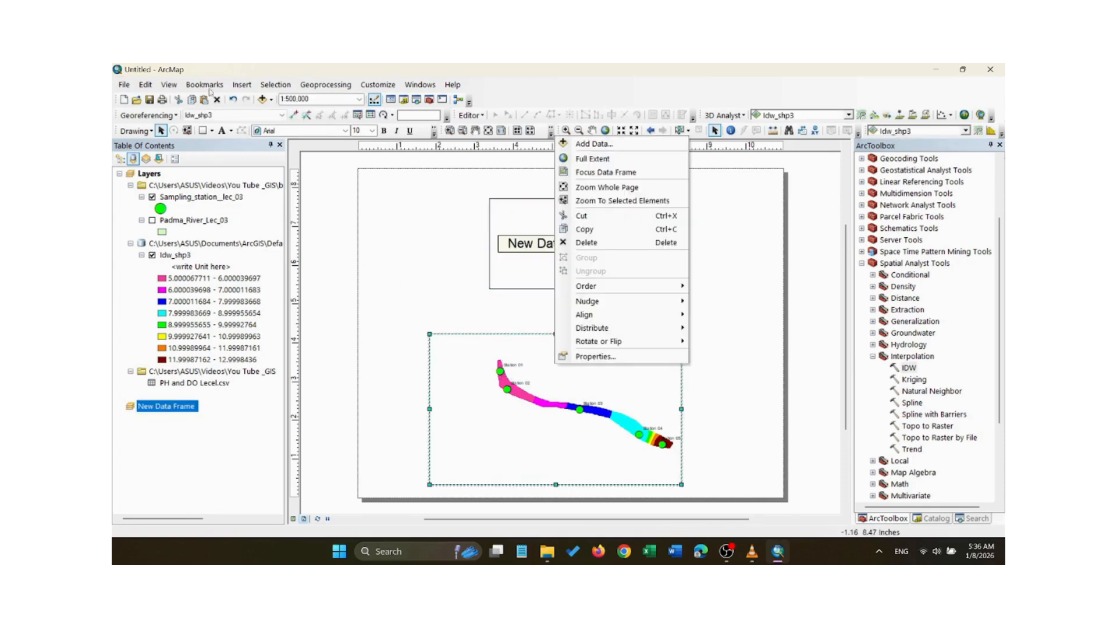
left_click(241, 85)
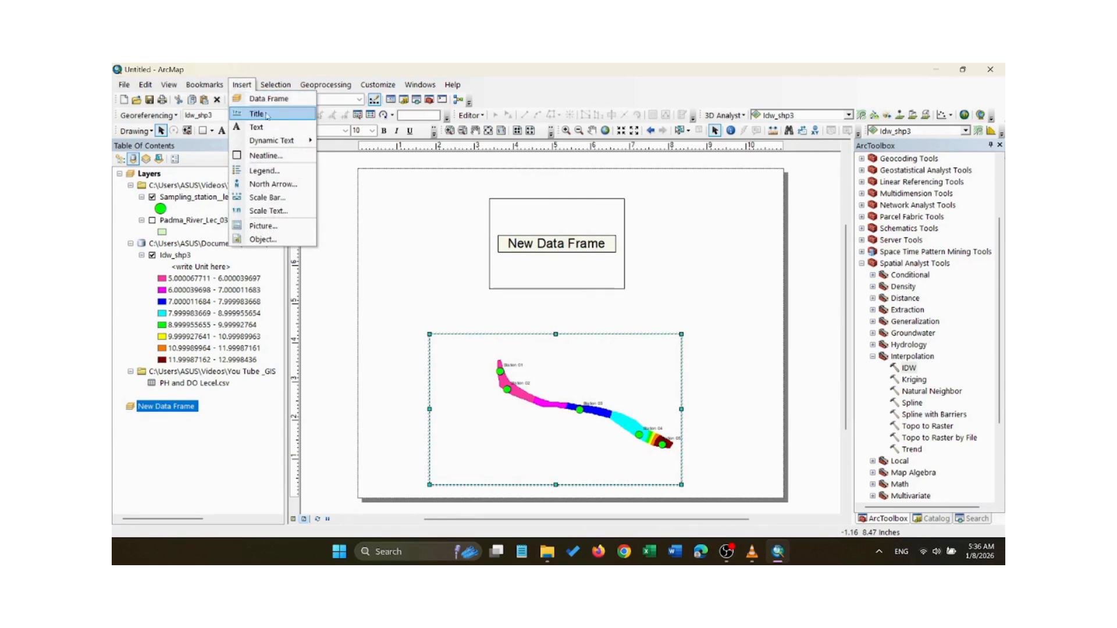
left_click(253, 112)
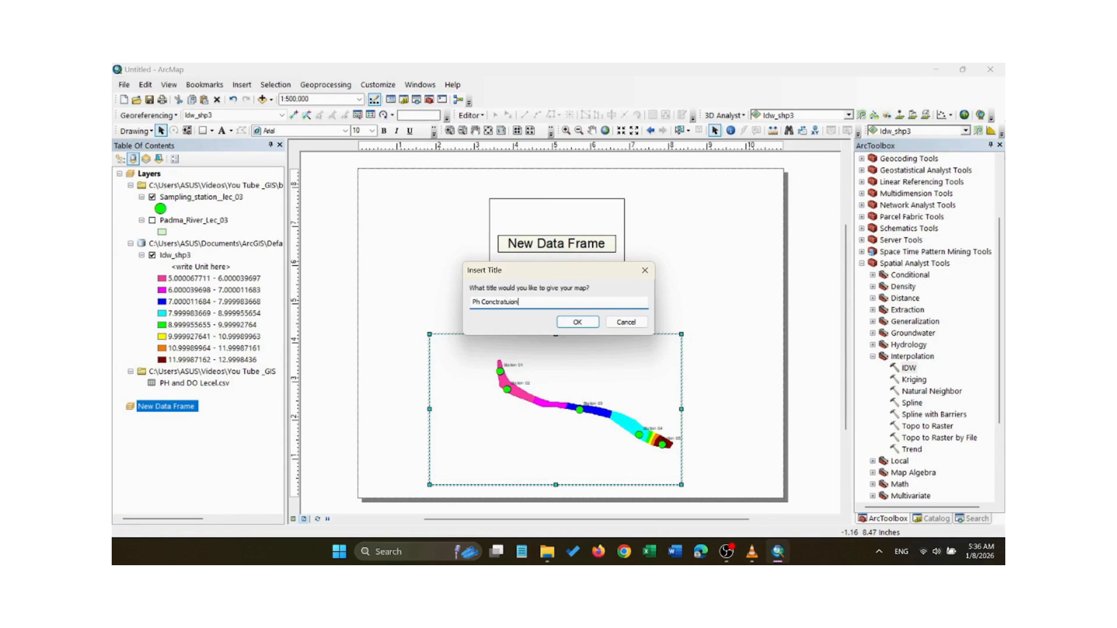
mouse_move(562, 270)
left_mouse_down()
mouse_move(573, 329)
mouse_move(574, 278)
left_mouse_up()
left_click(589, 330)
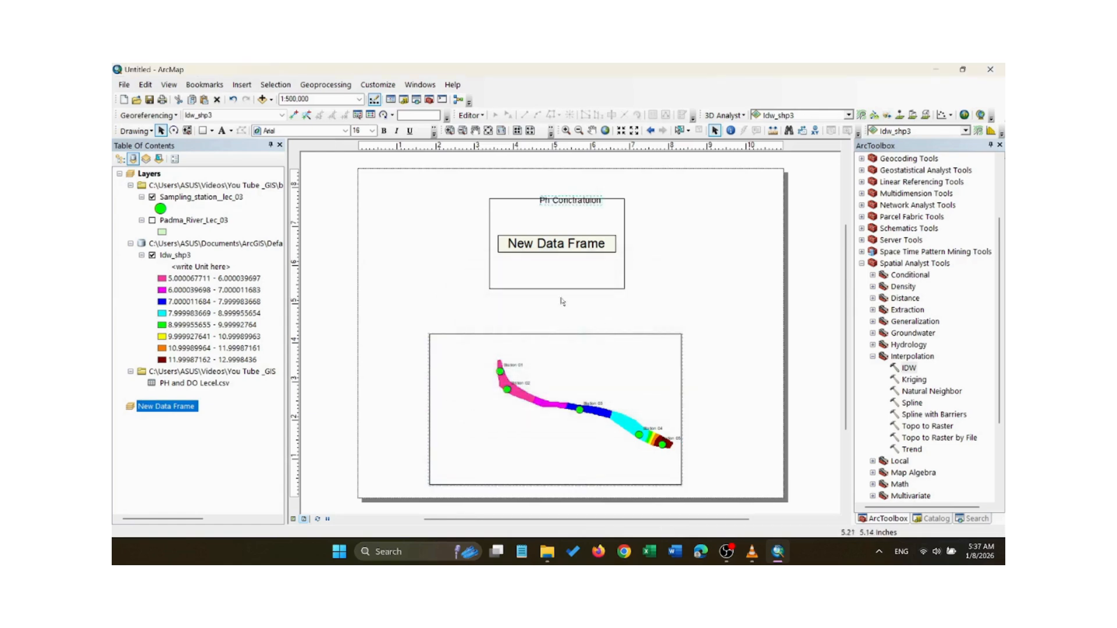
Move the empty data frame toward the page's upper right and place the title in the river map frame's upper-right corner.
left_click(559, 204)
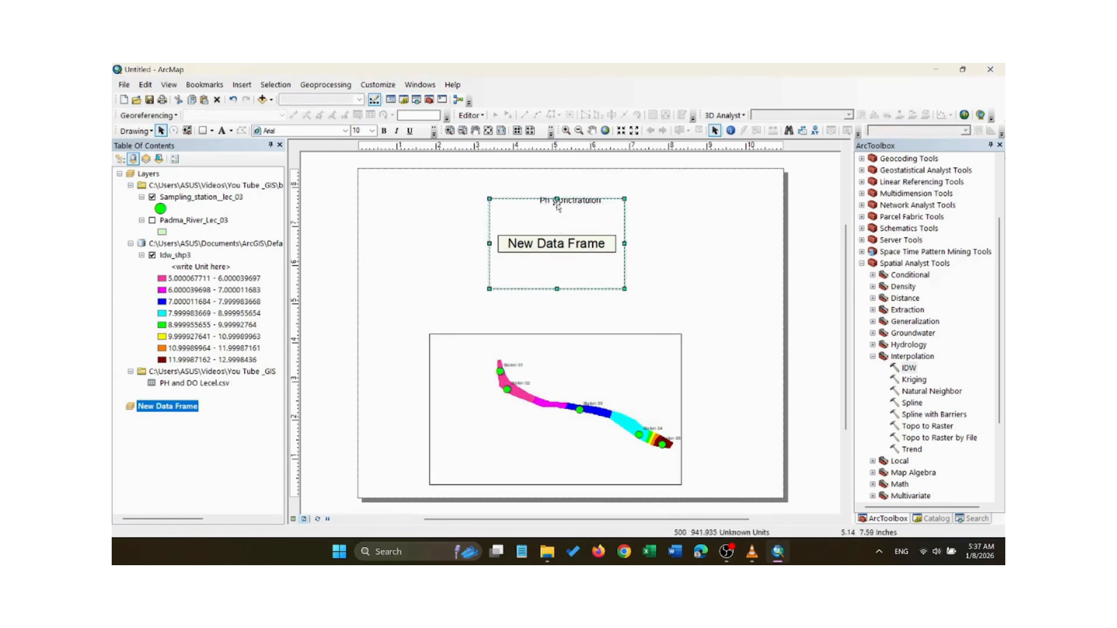
left_click_drag(550, 212, 595, 240)
left_click(560, 202)
left_click_drag(558, 250, 622, 356)
left_click(621, 356)
left_click(621, 356)
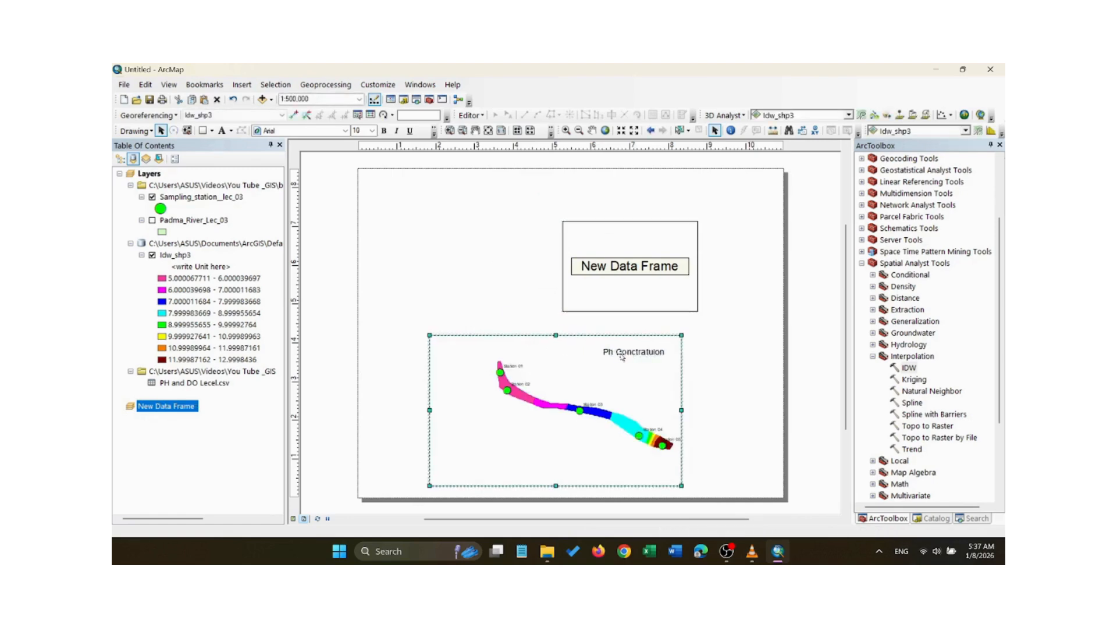
left_click(623, 355)
left_click_drag(655, 358, 657, 352)
left_click(508, 324)
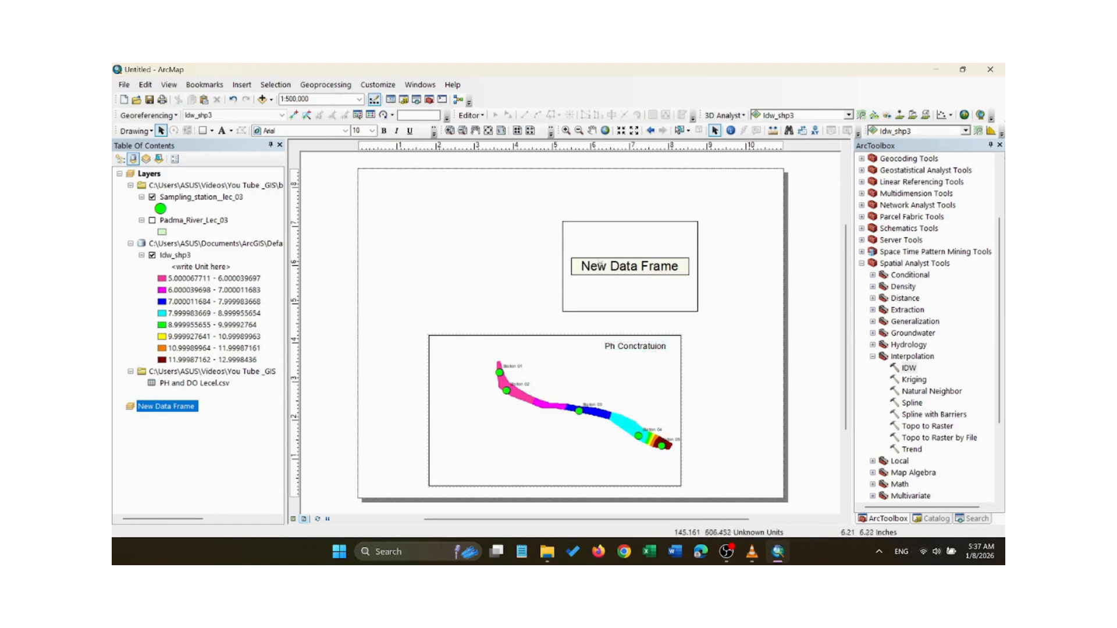
left_click(436, 383)
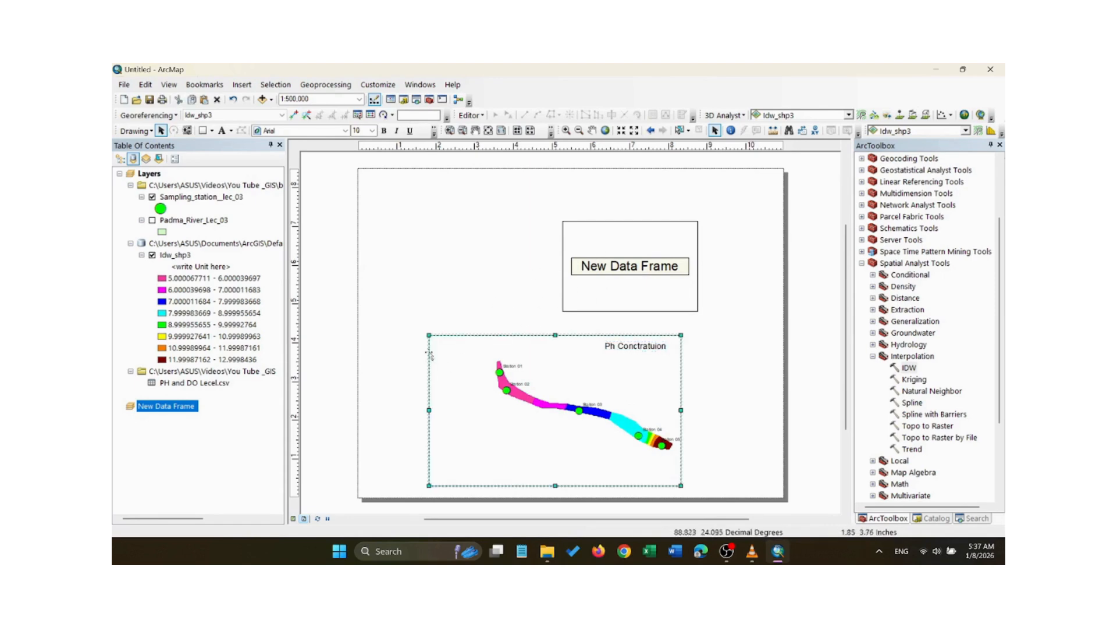
left_click(441, 220)
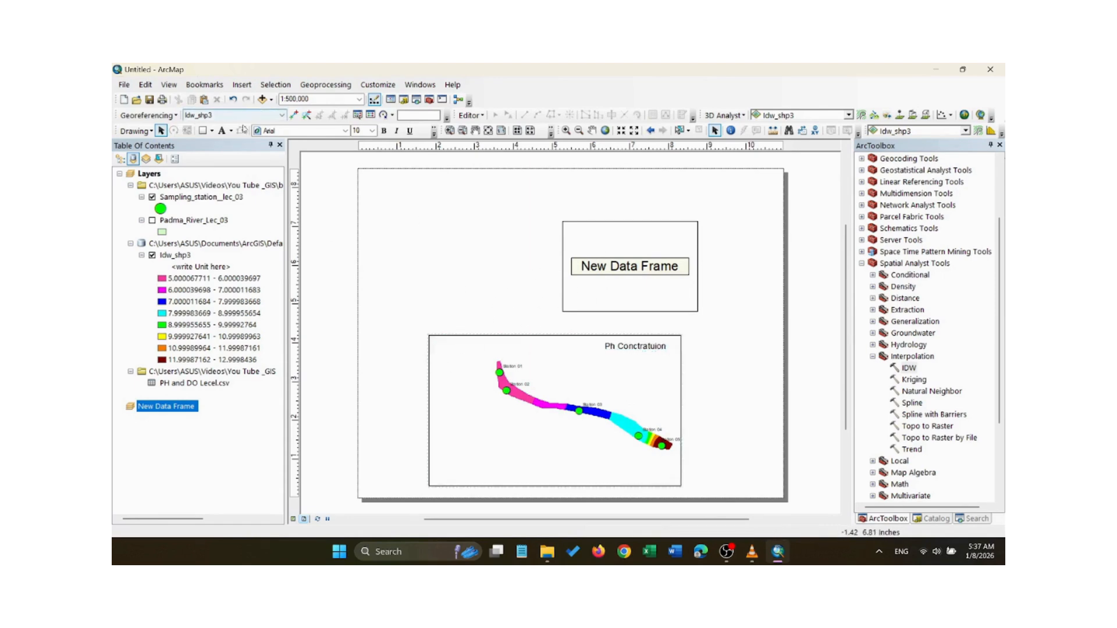
Start a one-column legend for Sampling_station__lec_03 and Idw_shp3, keeping the title Legend and its font settings.
left_click(241, 85)
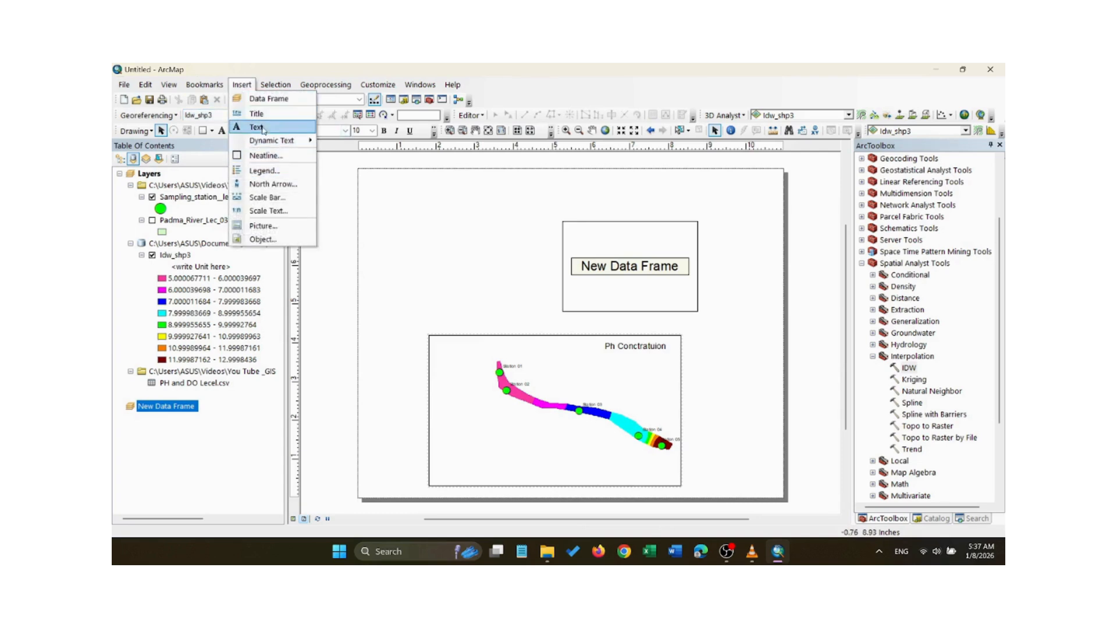
mouse_move(267, 141)
left_click(264, 170)
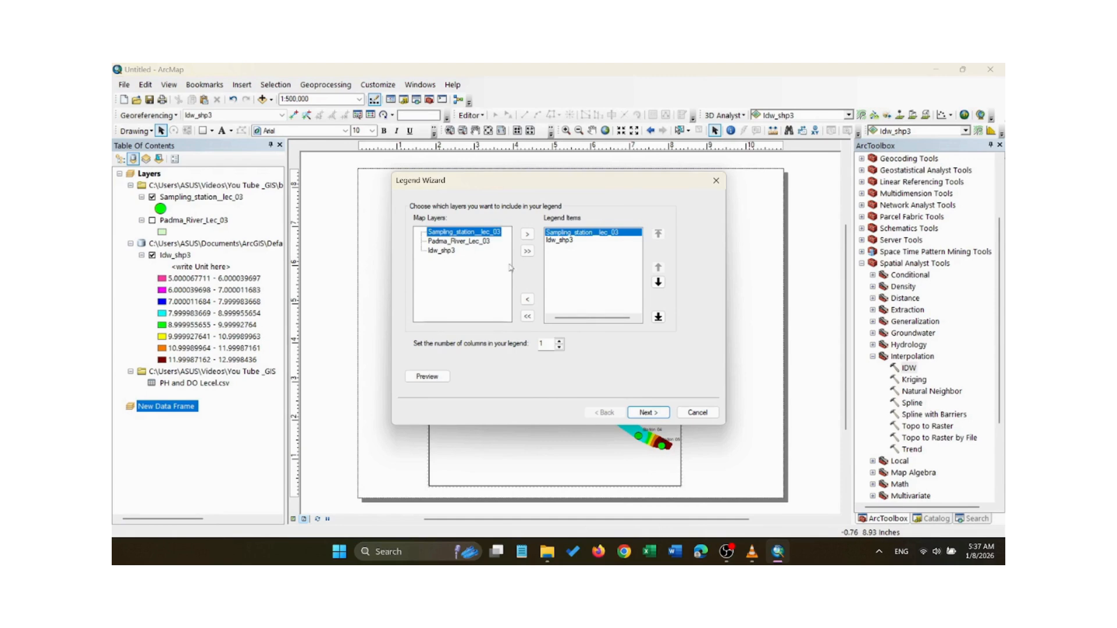
left_click(647, 414)
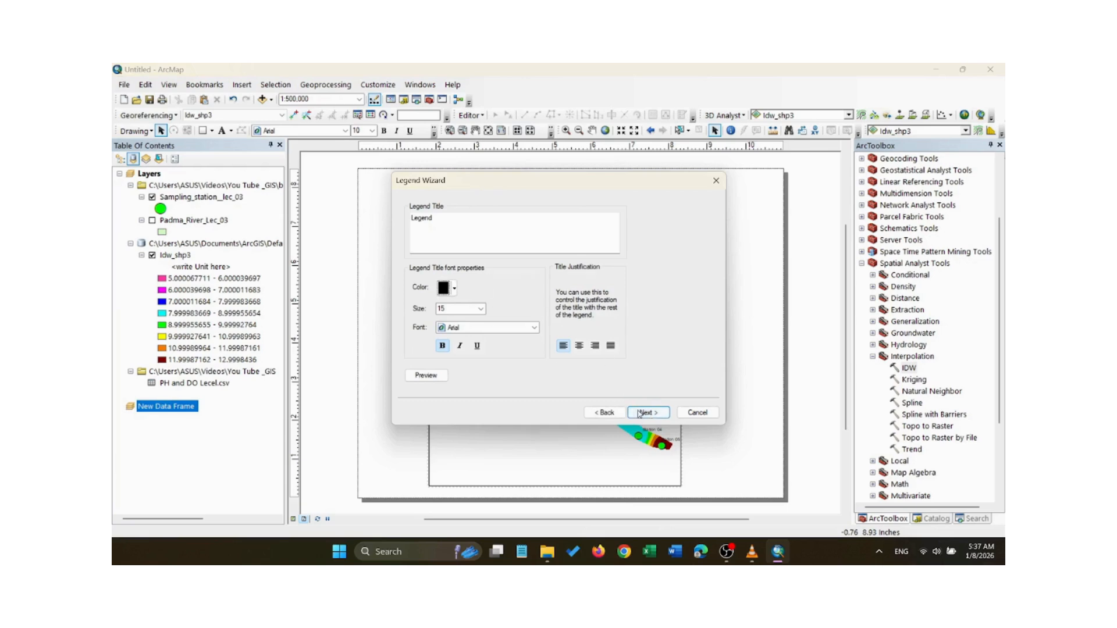
left_click(640, 414)
Finish the legend with a thin line border and an Olive background, and place it along the river map frame's left edge.
left_click(510, 234)
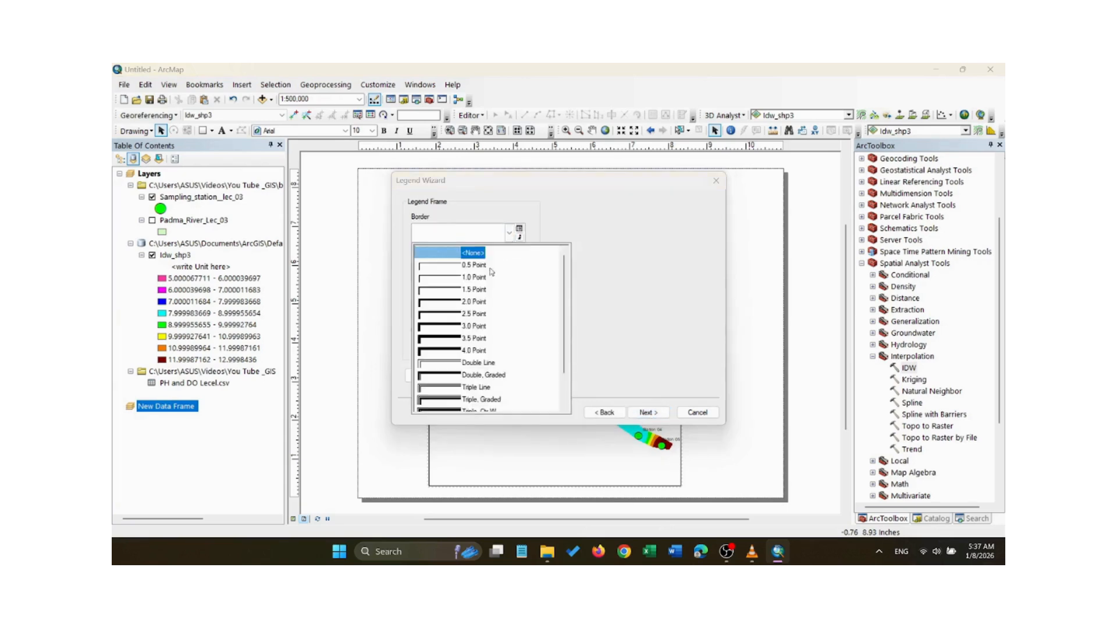
left_click(492, 273)
left_click(508, 273)
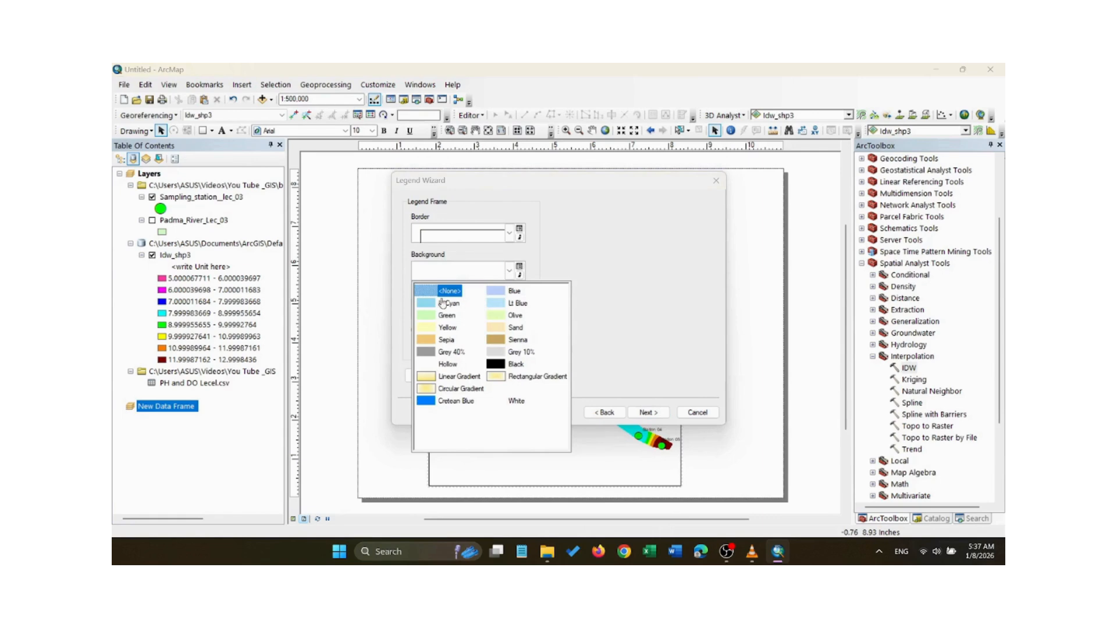
left_click(496, 319)
left_click(644, 413)
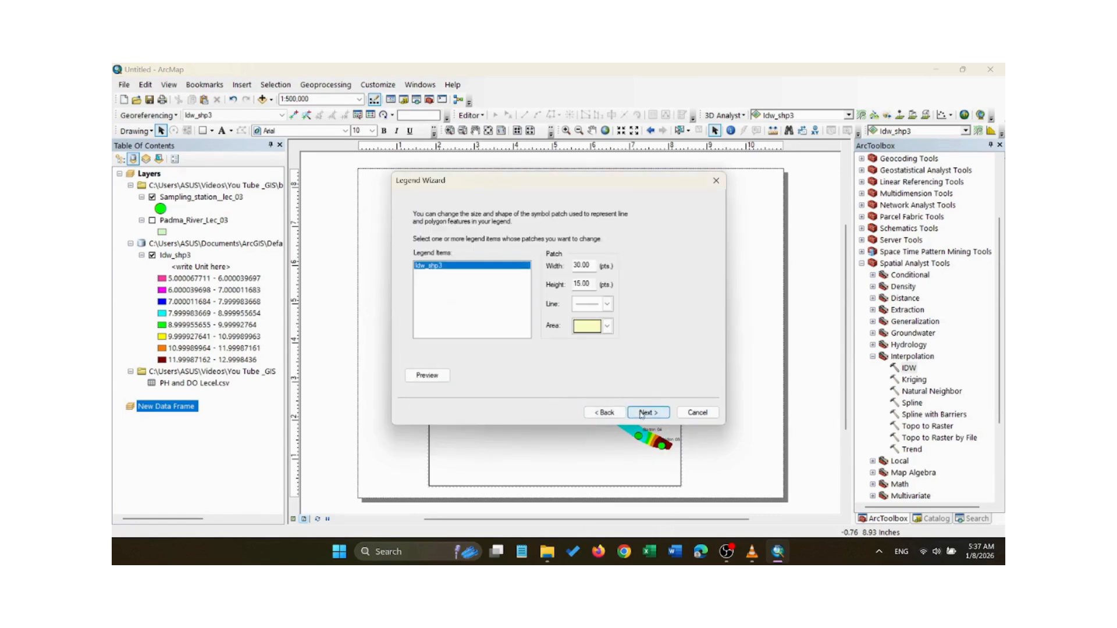
left_click(650, 414)
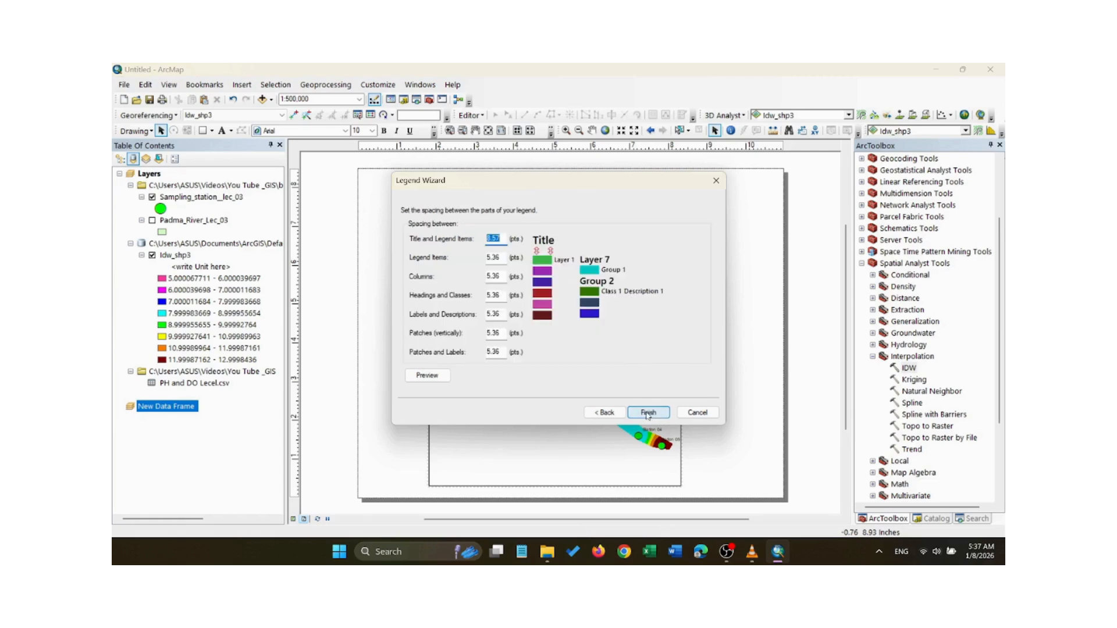
left_click(647, 414)
left_click_drag(533, 254, 467, 348)
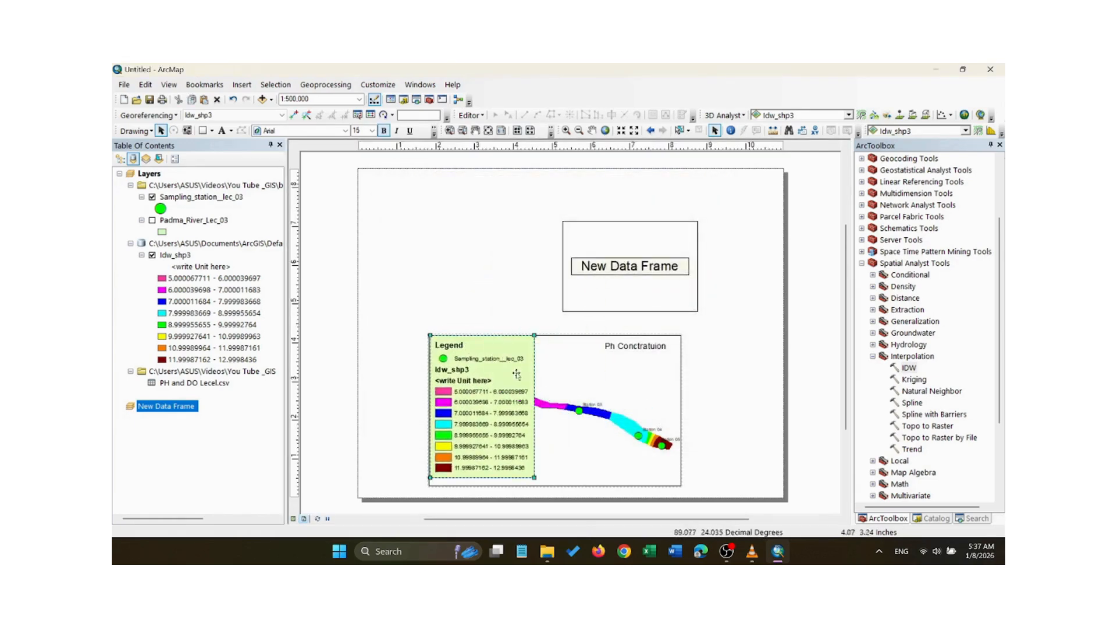
Extend the river data frame upward until its upper edge is close to the page's upper edge.
left_click(589, 359)
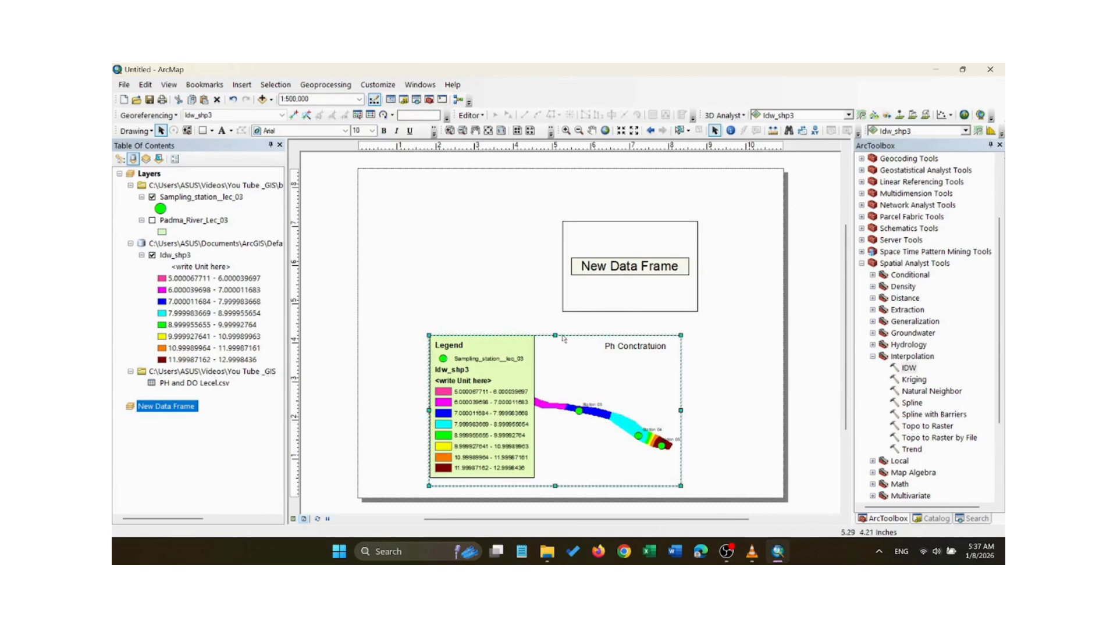
left_click_drag(555, 335, 555, 209)
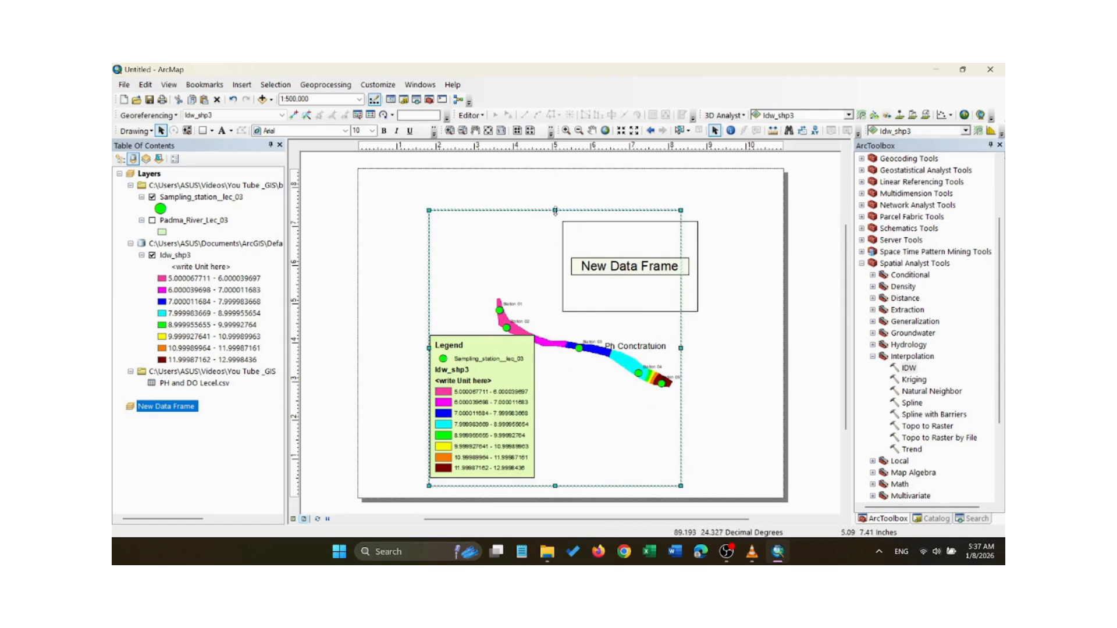
left_click_drag(555, 210, 560, 189)
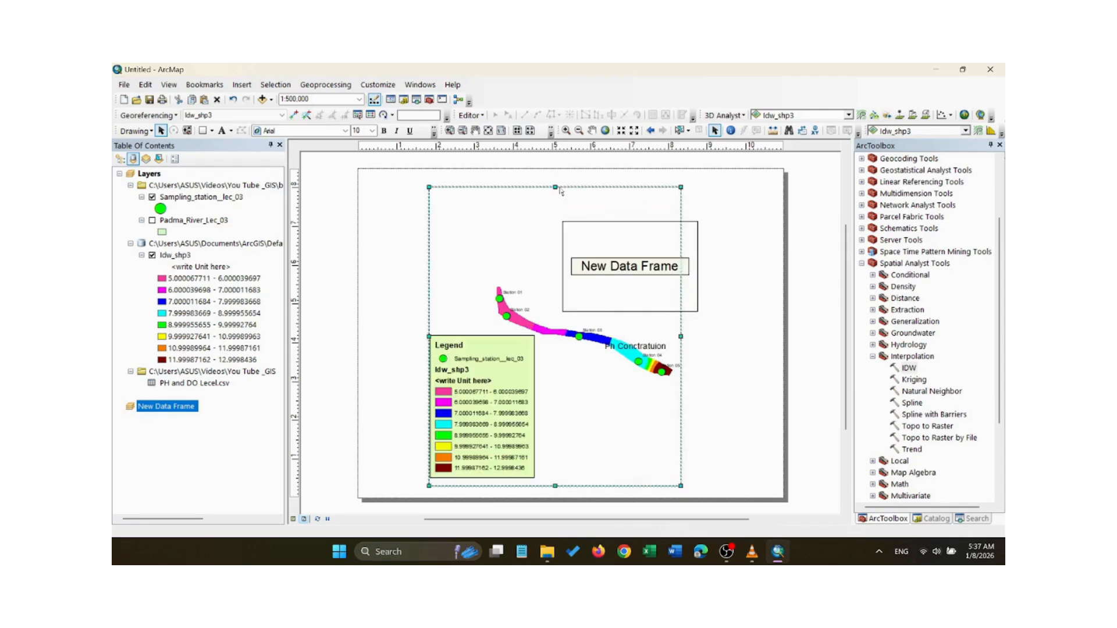
Move the river data frame to the page's left edge and narrow it from its right side.
left_click(475, 372)
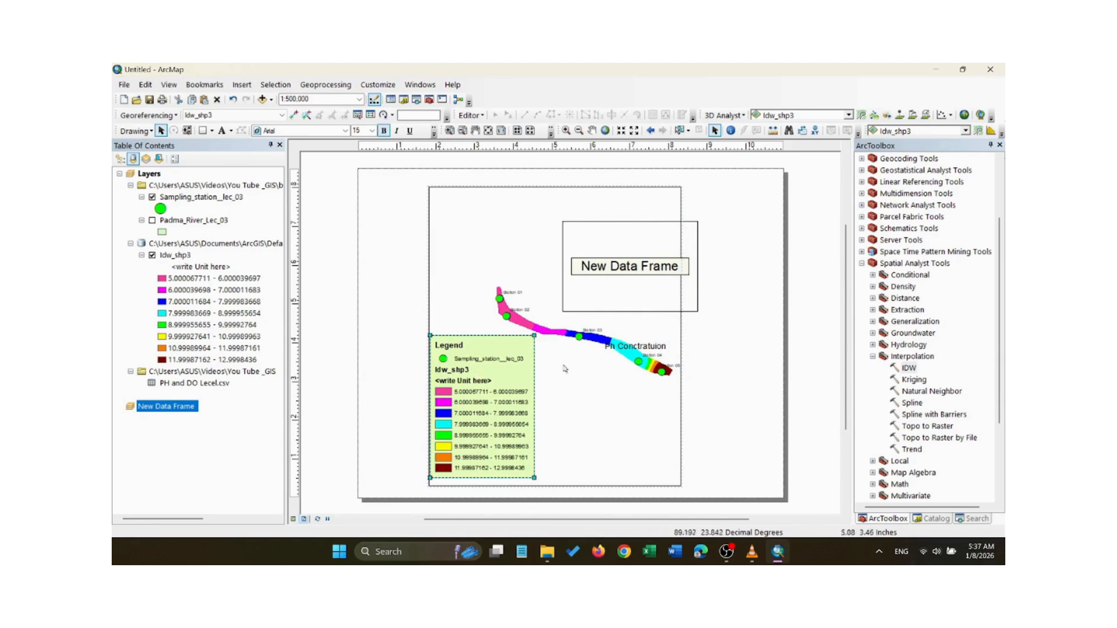
left_click(644, 336)
left_click_drag(544, 217, 456, 210)
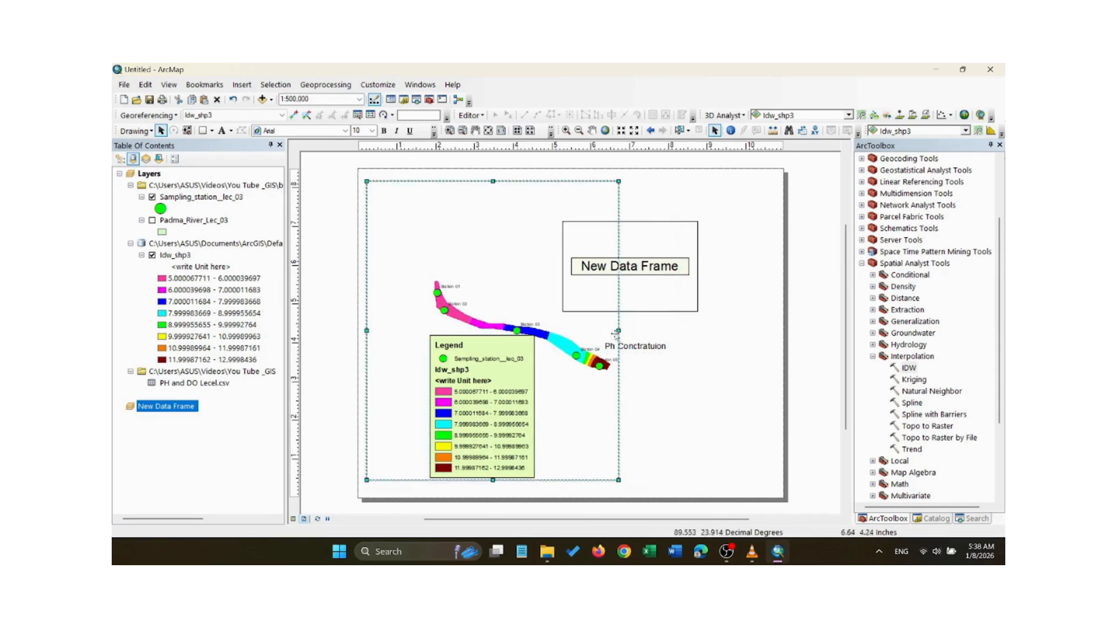
left_click_drag(618, 332, 588, 325)
Shrink the legend into the river data frame's lower-left corner, and widen the frame slightly on its right side.
left_click(490, 350)
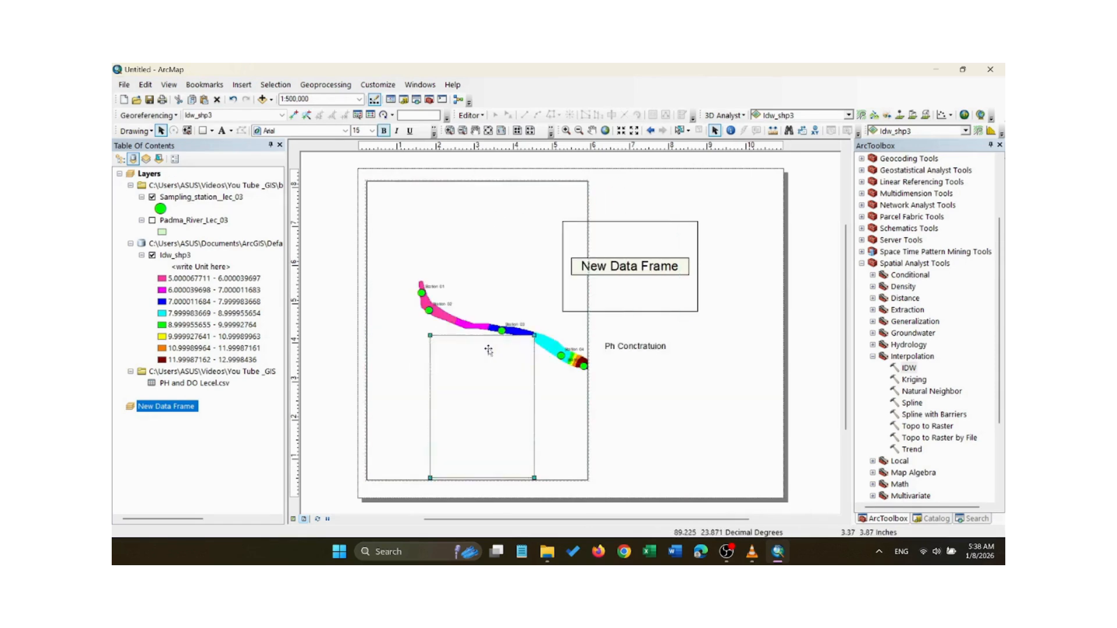
mouse_move(489, 350)
left_mouse_down()
mouse_move(435, 345)
mouse_move(475, 345)
left_mouse_up()
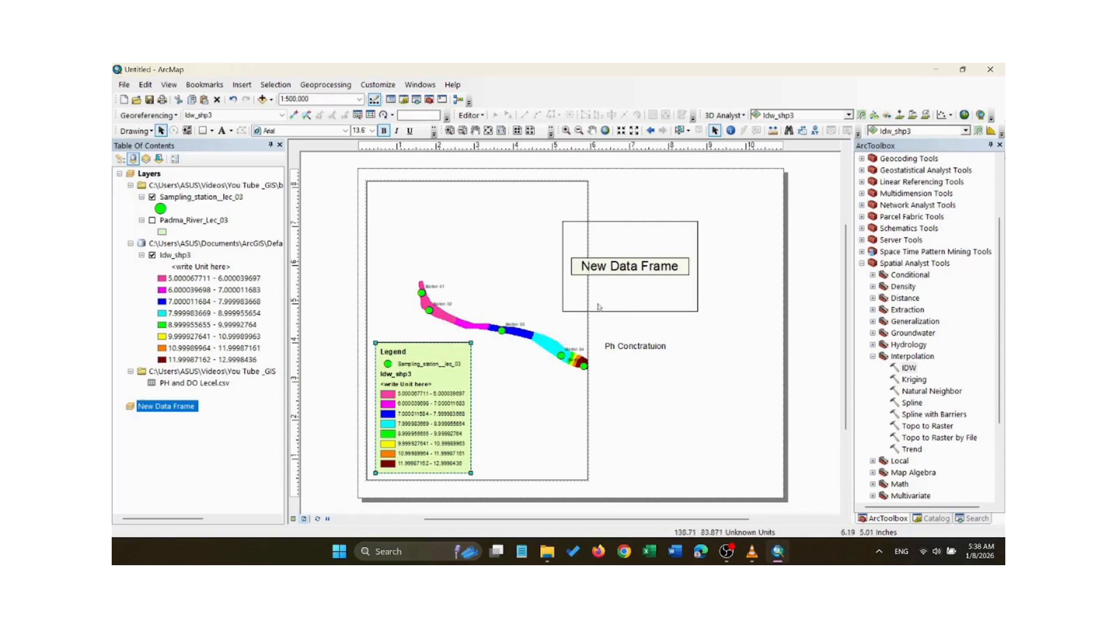
left_click(564, 344)
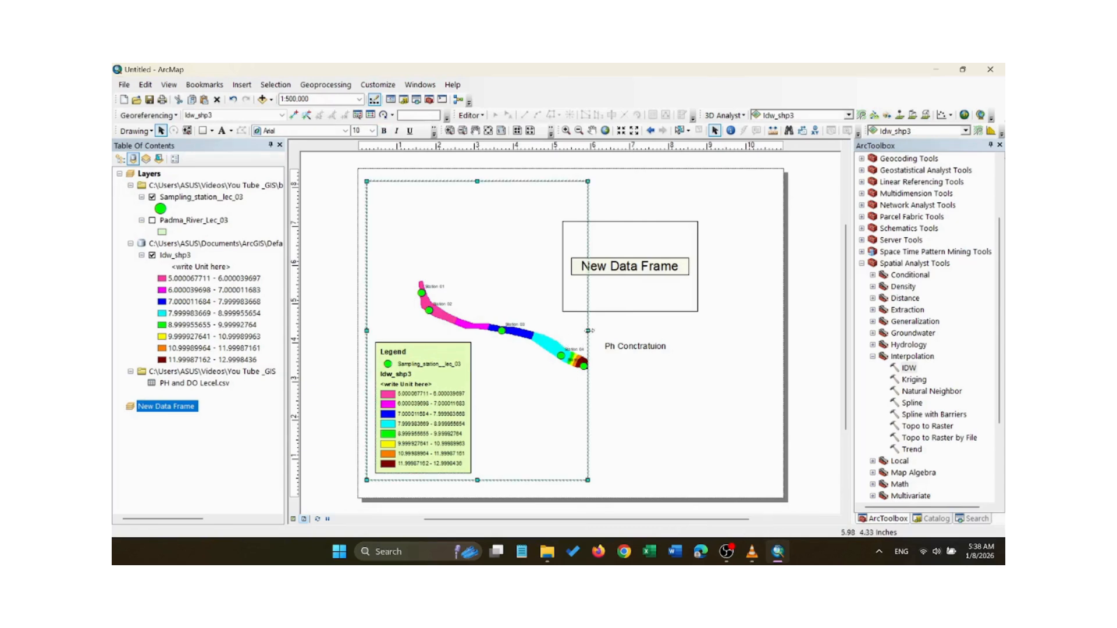
left_click_drag(588, 331, 597, 329)
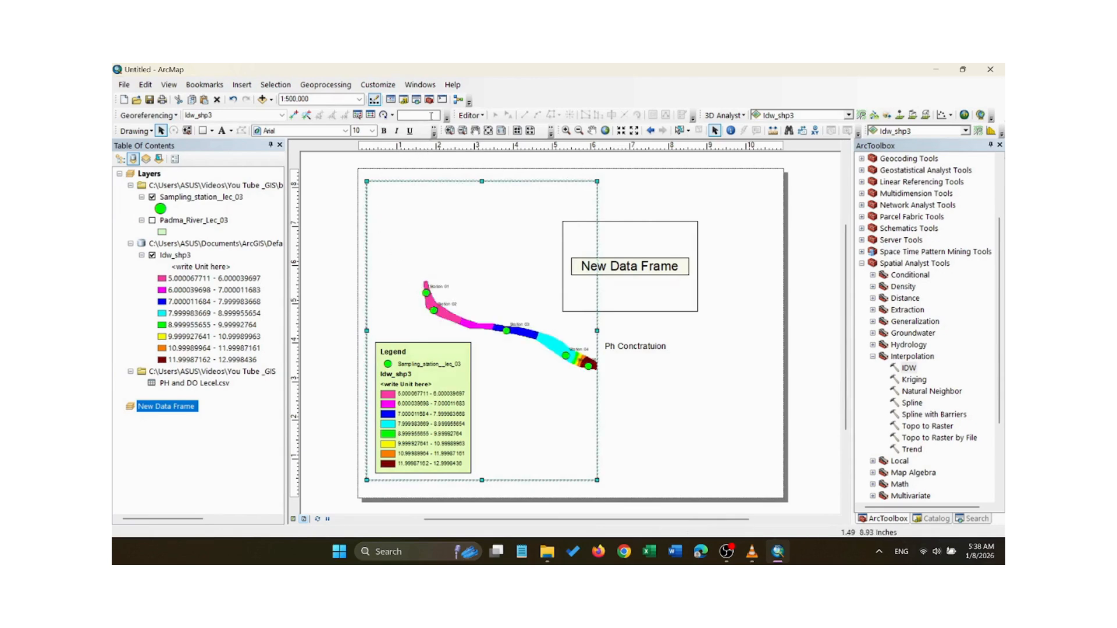
Insert an ESRI North 4 north arrow on the map layout.
left_click(474, 130)
mouse_move(428, 298)
left_mouse_down()
mouse_move(407, 252)
mouse_move(429, 302)
left_mouse_up()
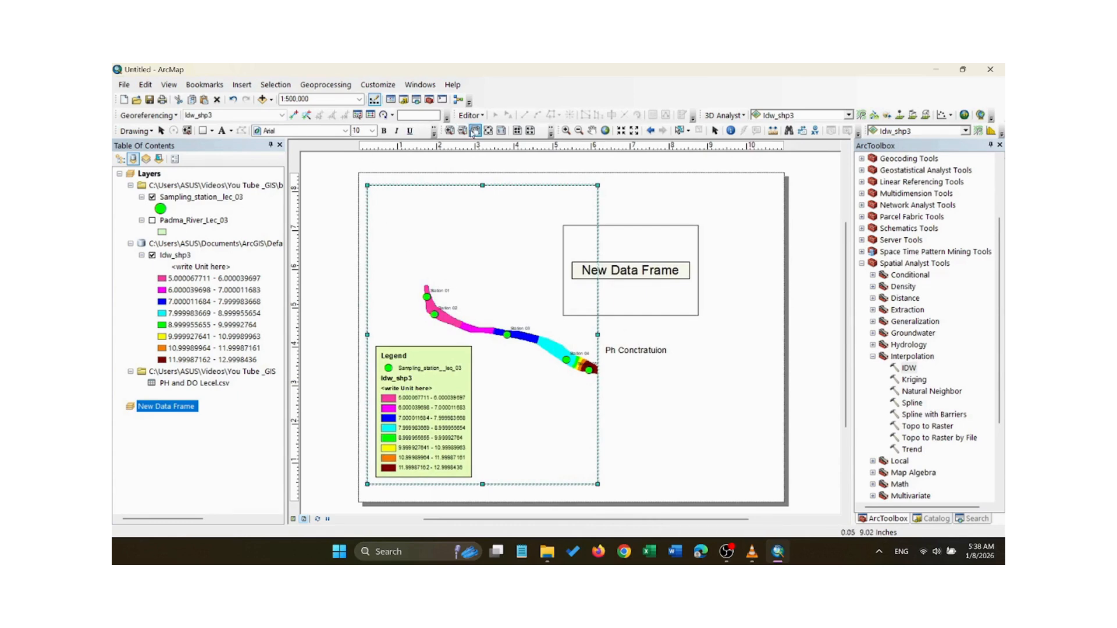
left_click(163, 132)
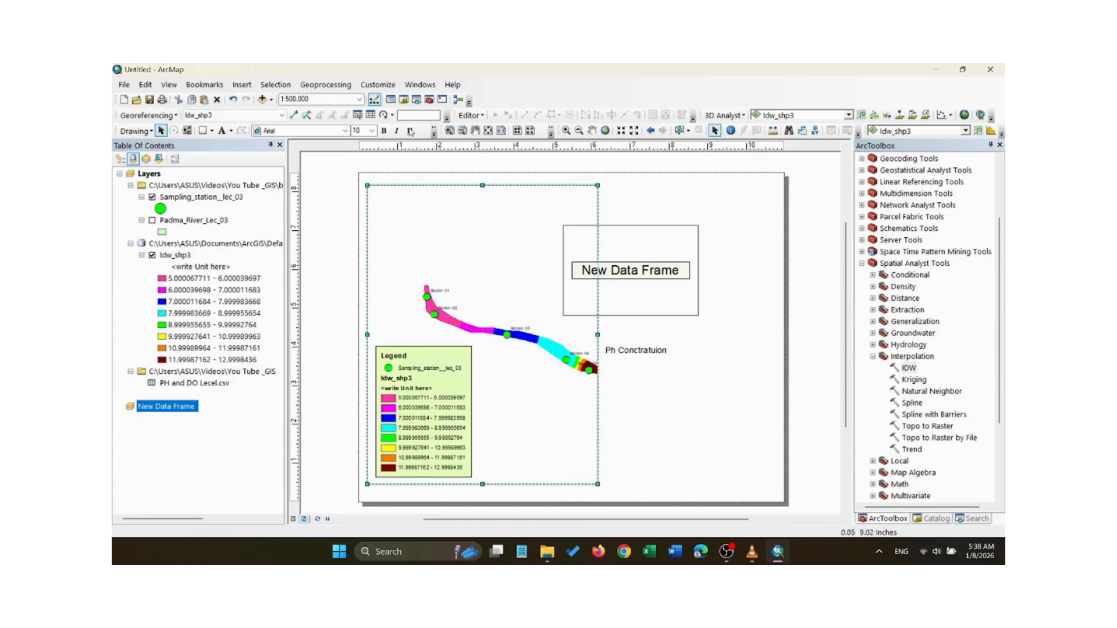
left_click(247, 87)
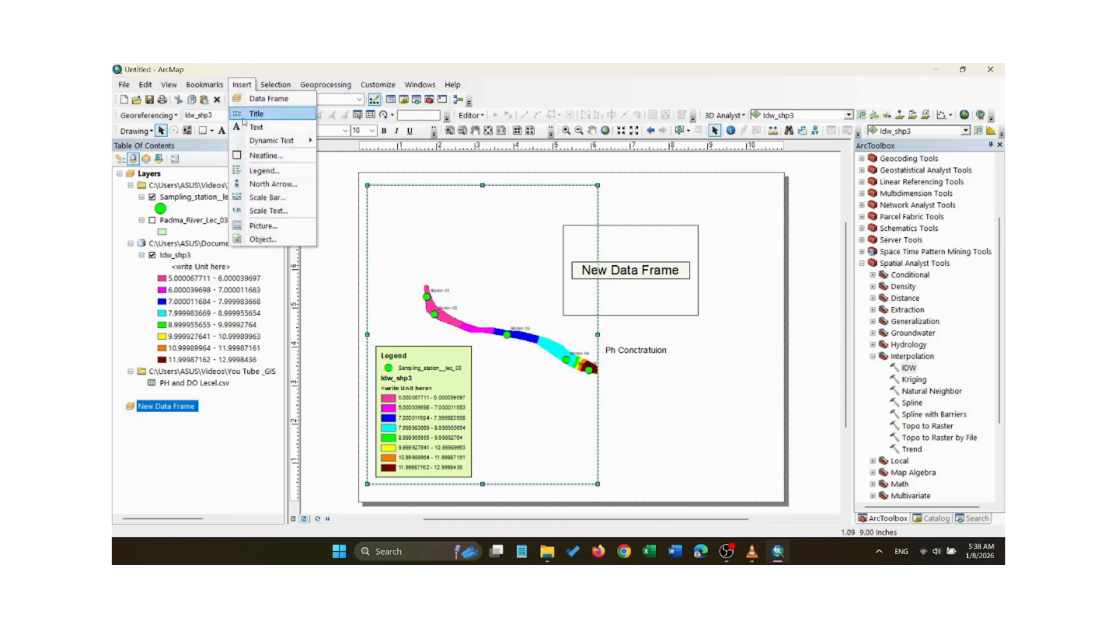
left_click(268, 184)
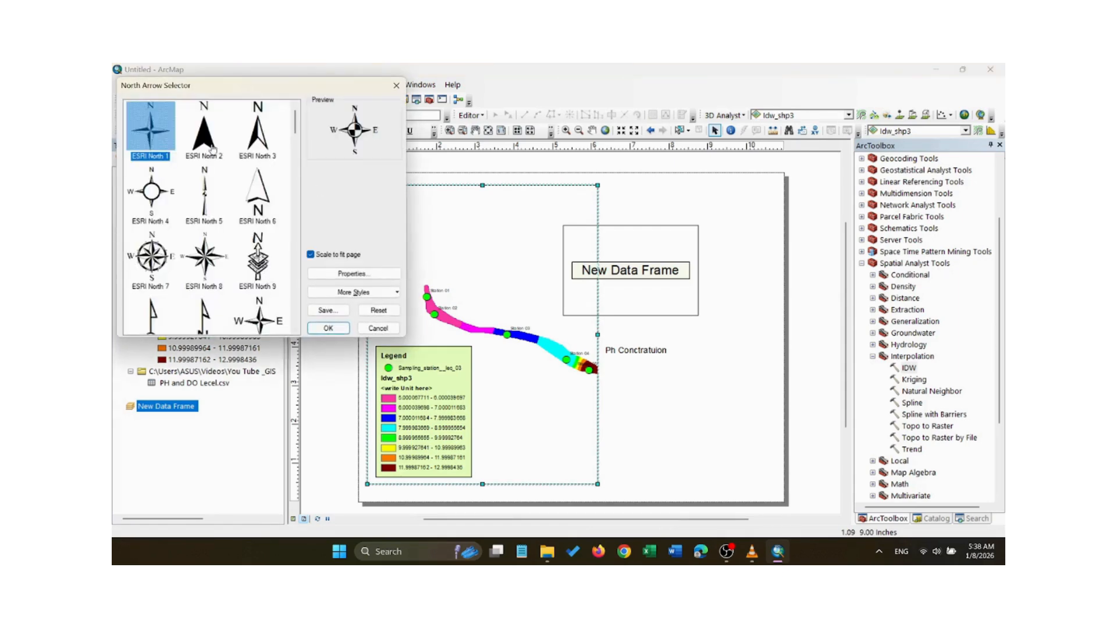
left_click(160, 194)
left_click(328, 328)
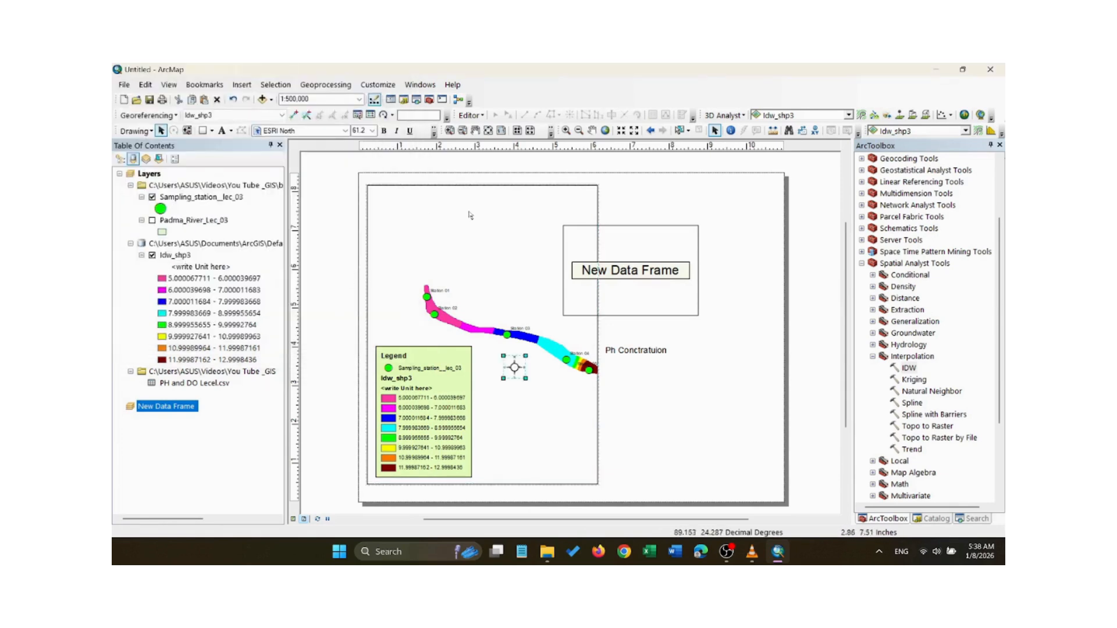
Insert another ESRI North 4 arrow for the river data frame, place it in the frame's upper-left corner, and delete the duplicate arrow below the river.
left_click(433, 211)
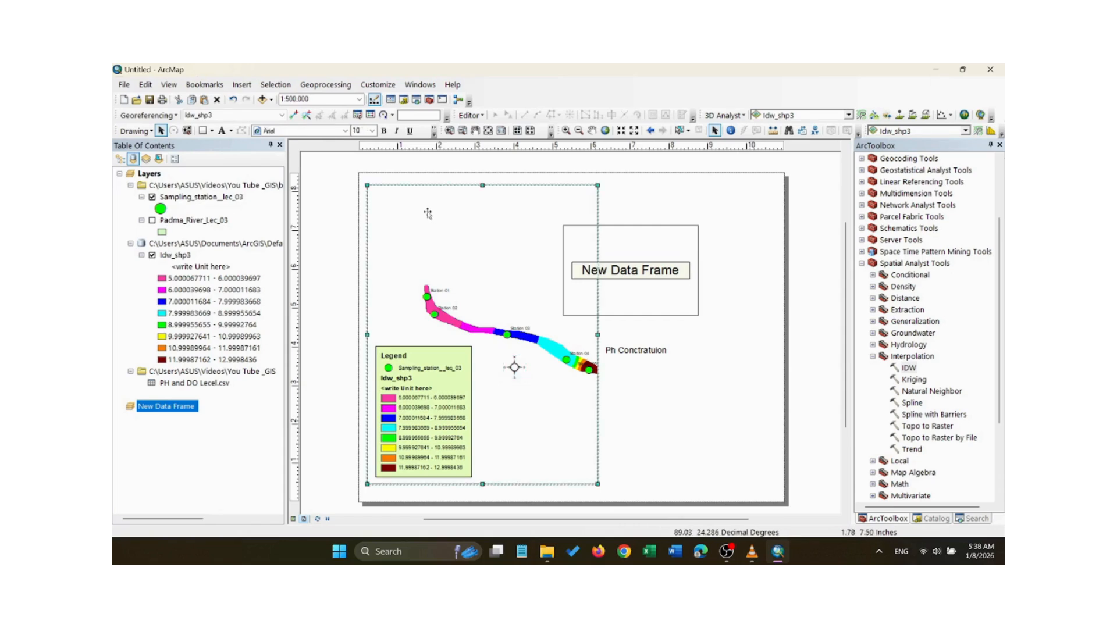
left_click(242, 85)
left_click(267, 184)
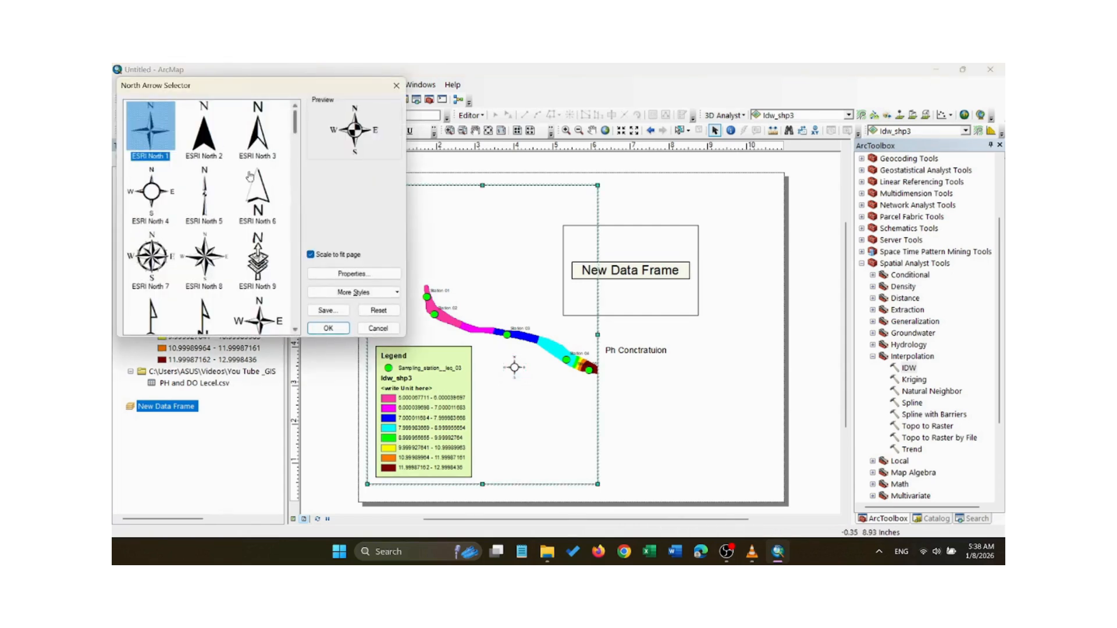
left_click(165, 197)
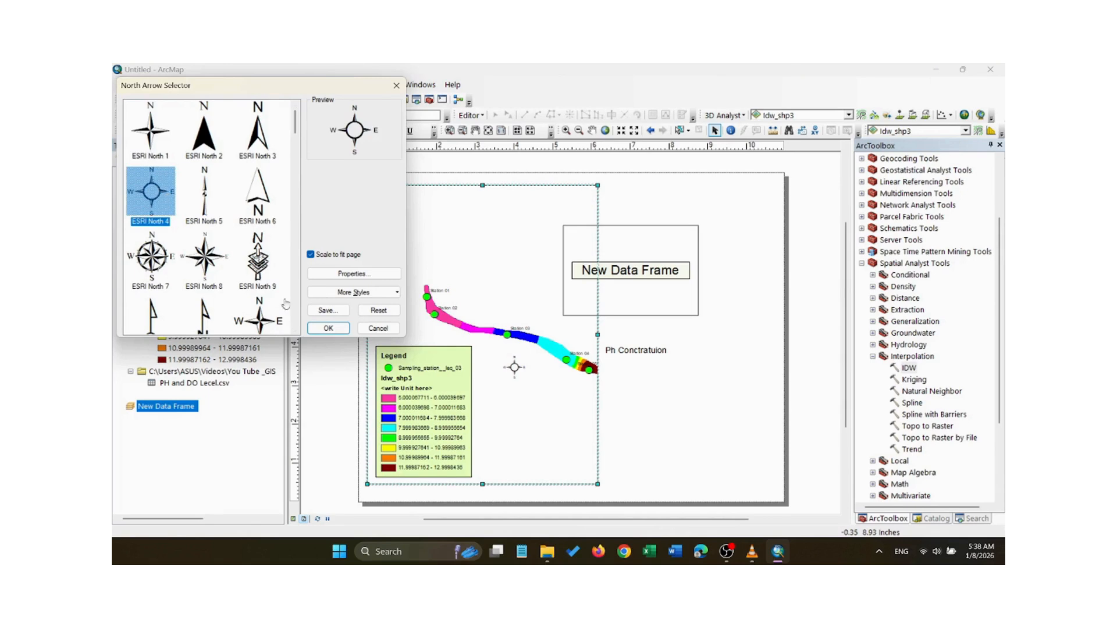
left_click(326, 329)
left_click_drag(512, 368, 394, 212)
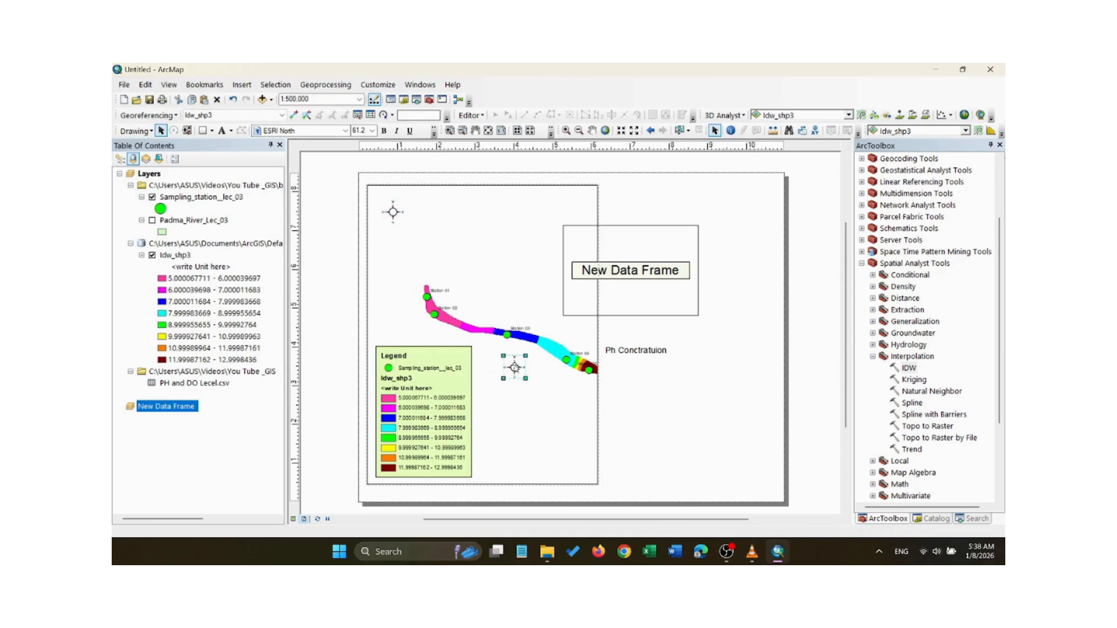
left_click(514, 367)
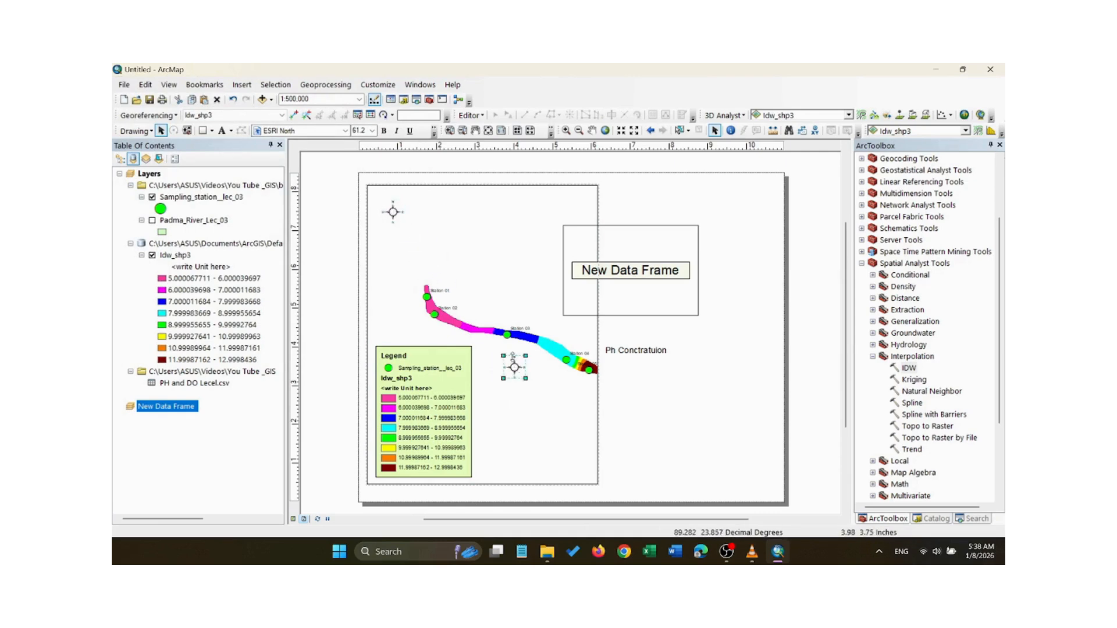
key("Delete")
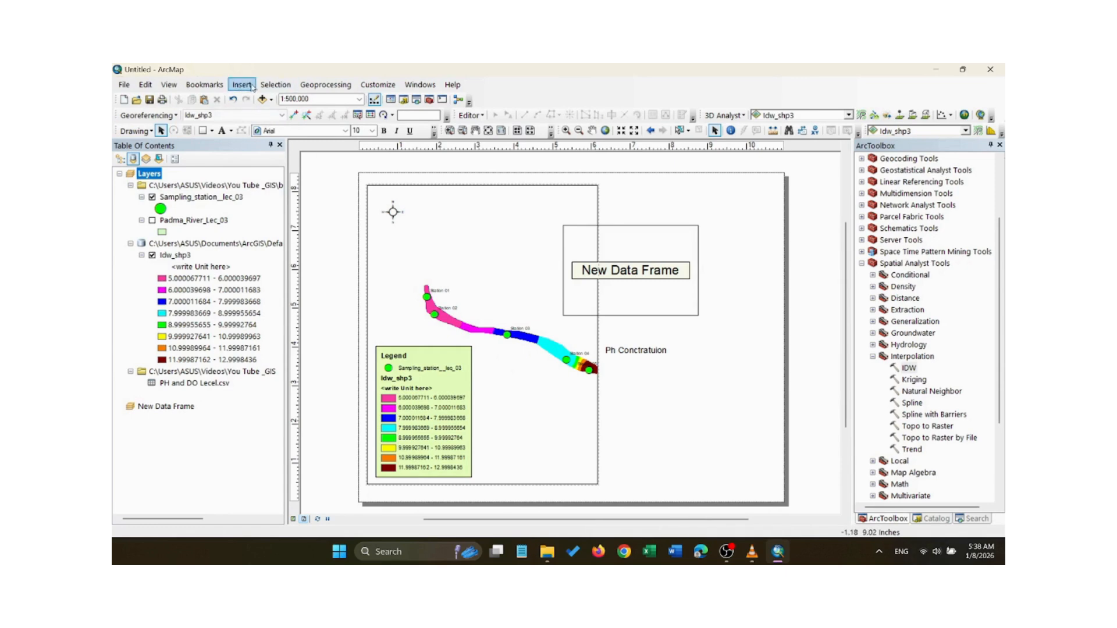
Insert a Stepped Scale Line scale bar with Kilometers as its division units.
left_click(242, 84)
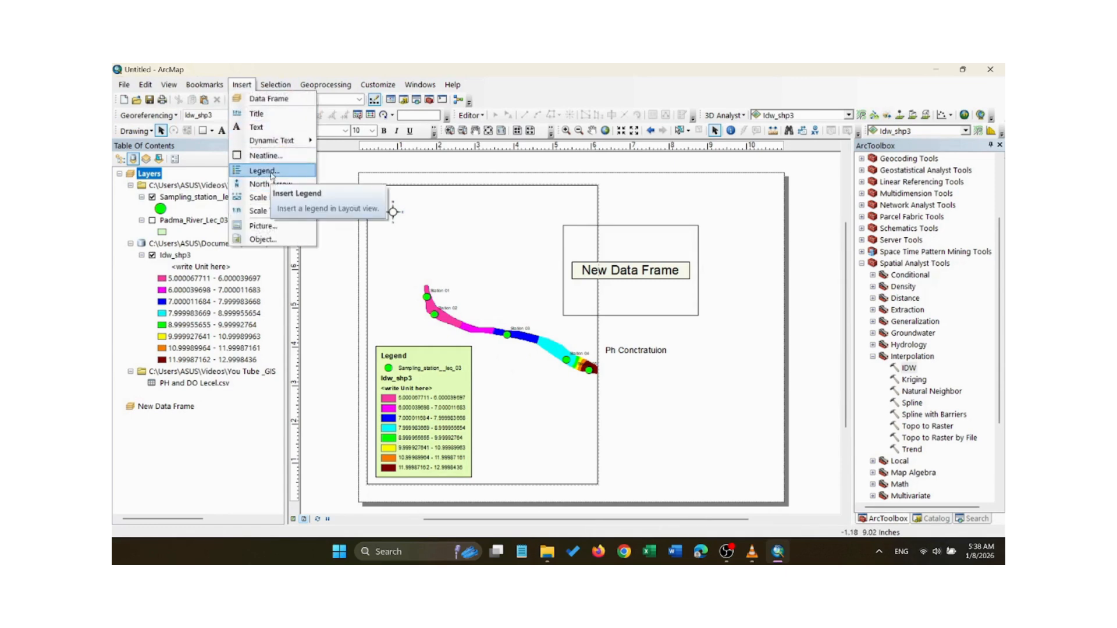
left_click(260, 197)
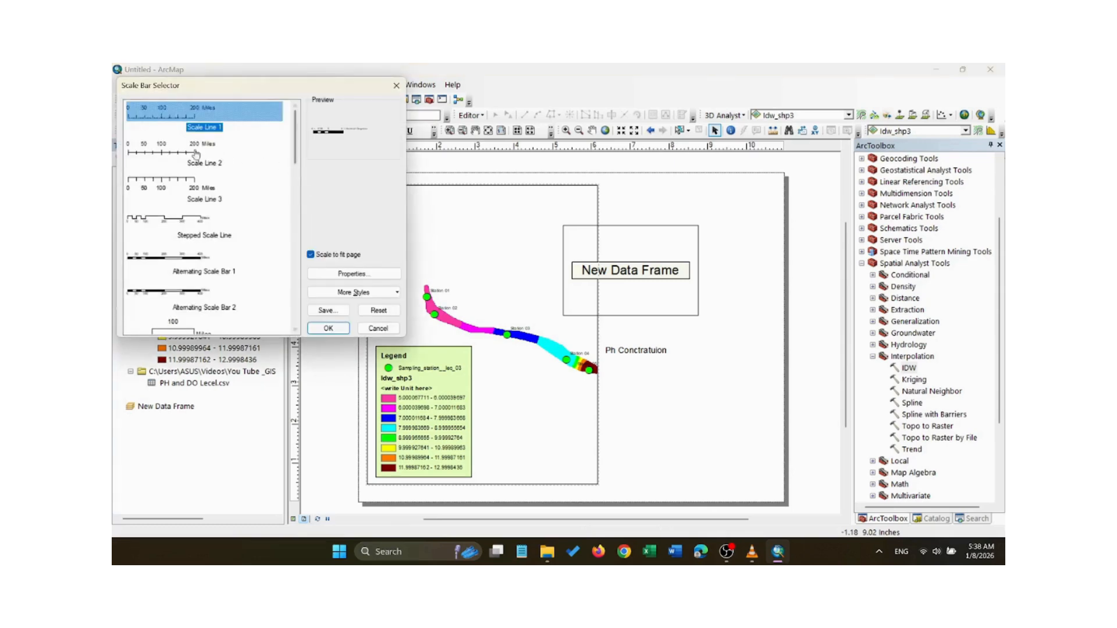
left_click(150, 221)
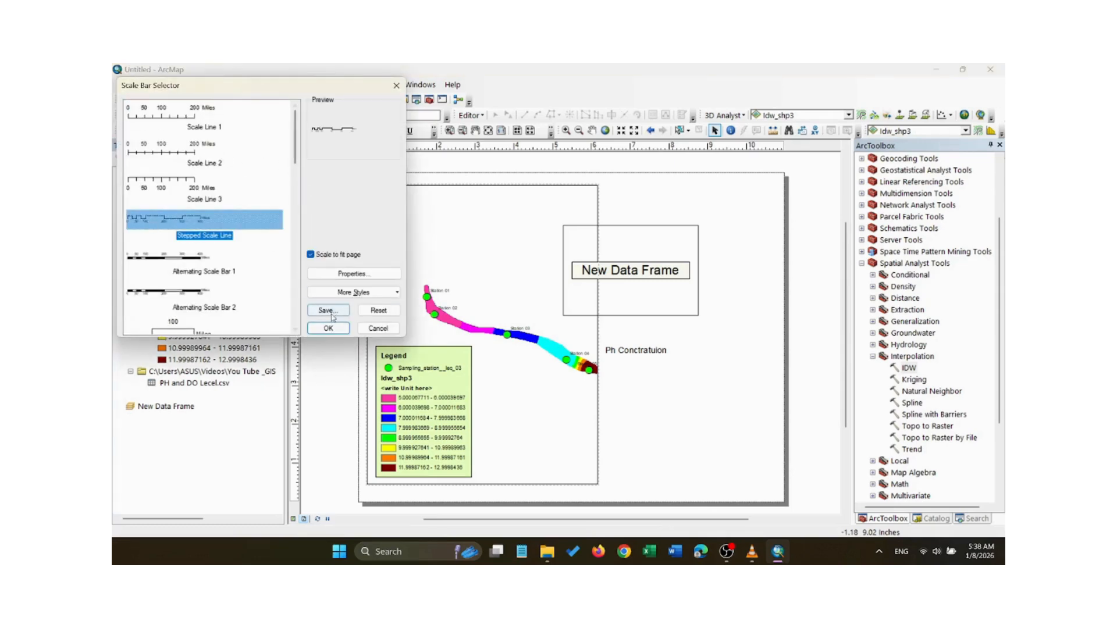
left_click(379, 275)
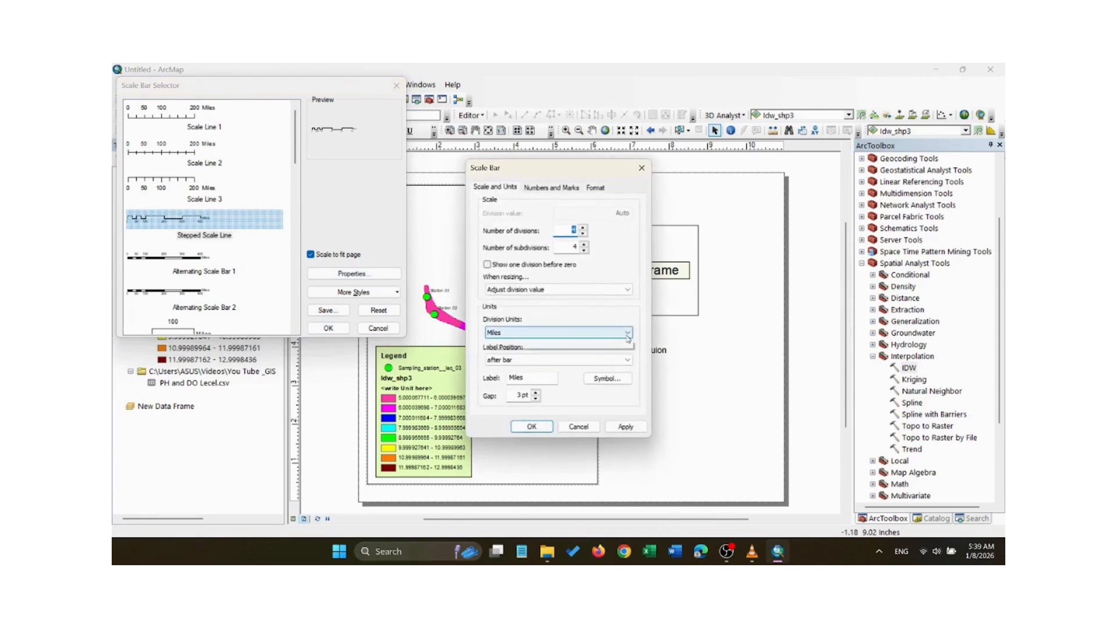
left_click(626, 333)
left_click(500, 382)
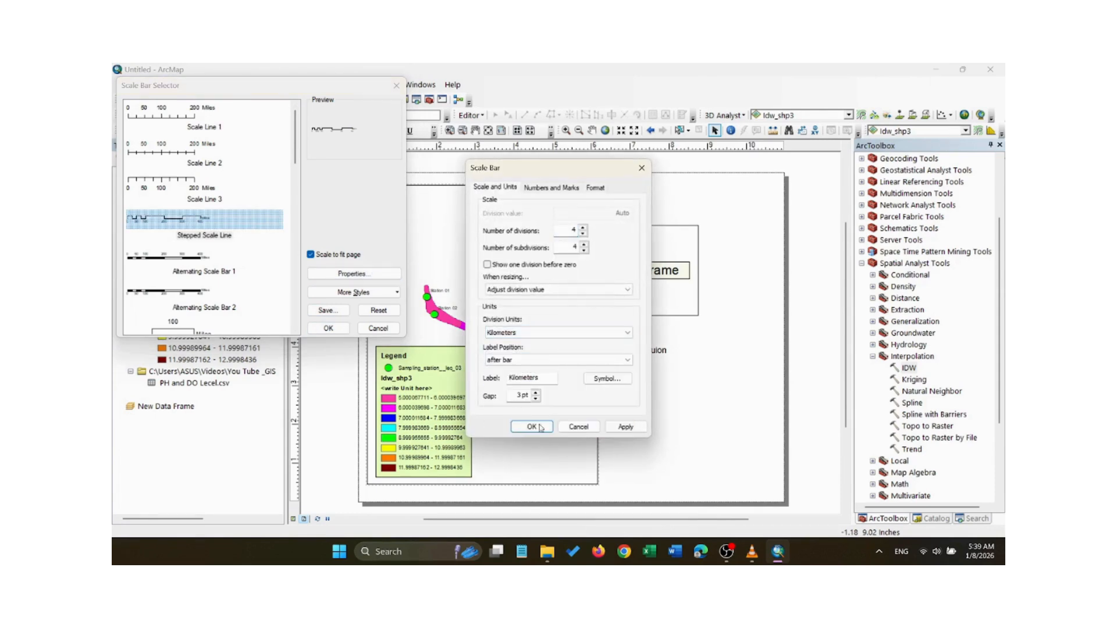
left_click(630, 430)
left_click(531, 427)
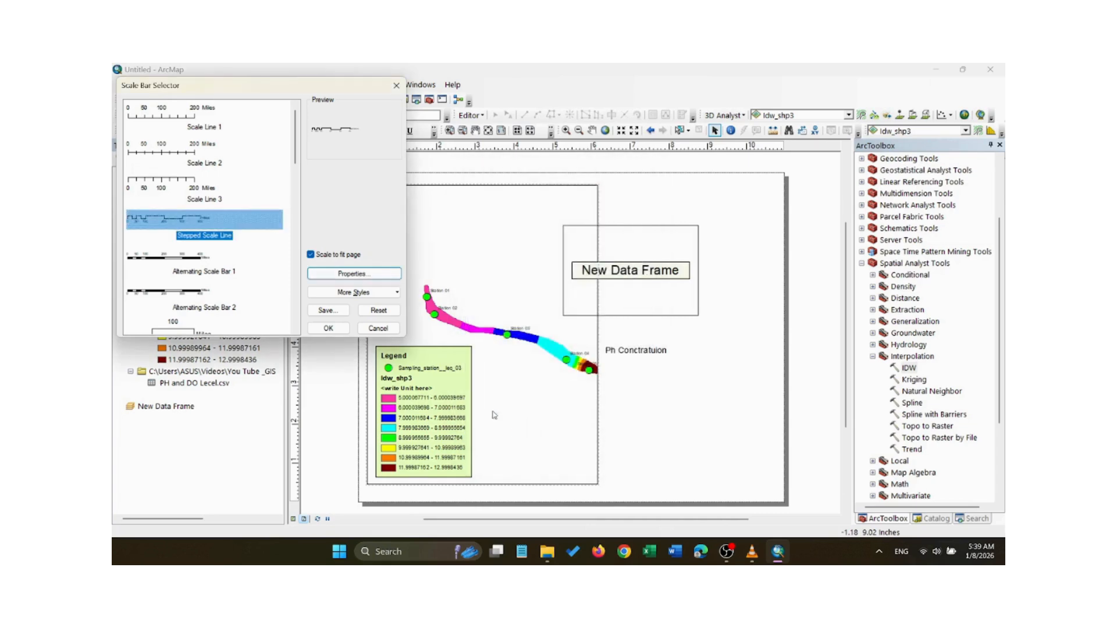
left_click(327, 329)
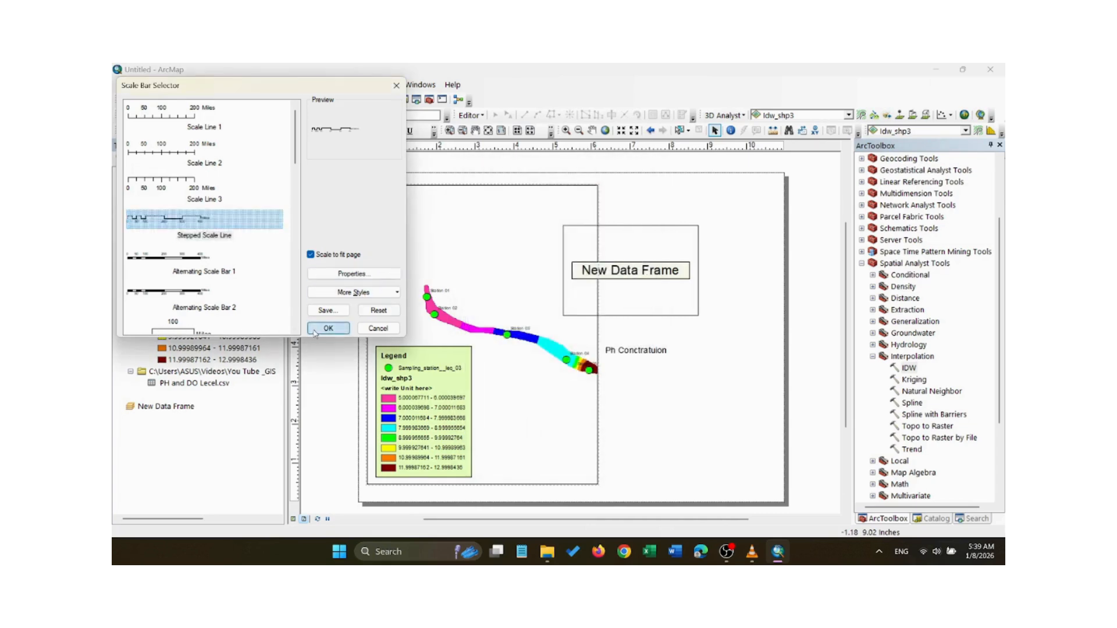
Move the scale bar beside the legend and shrink it to fit the river data frame's lower-right corner.
left_click_drag(526, 343, 526, 436)
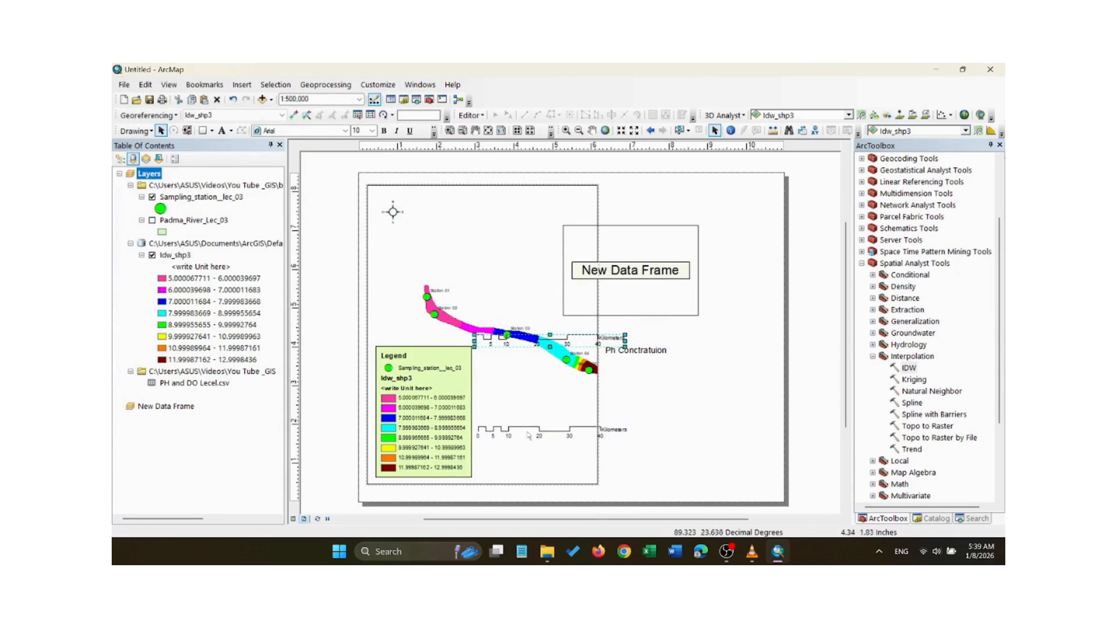
left_click_drag(630, 436, 551, 464)
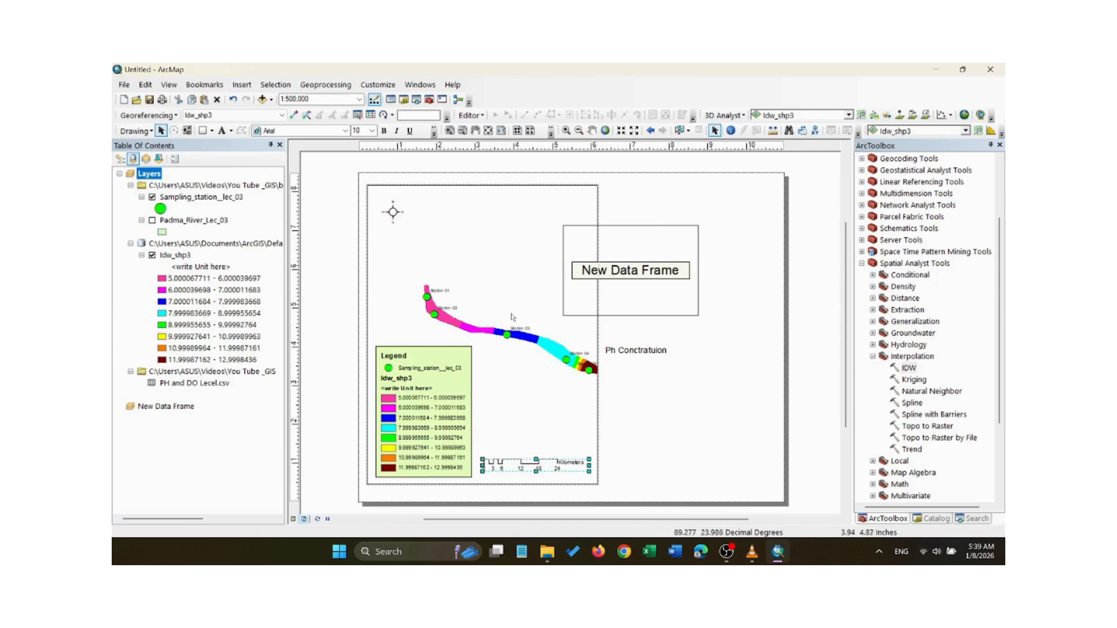
left_click(511, 267)
Move the empty data frame toward the page's upper-right corner, and place the "Ph Conctratuion" title at the top of the river frame.
left_click(615, 234)
left_click_drag(615, 234, 687, 216)
left_click(631, 350)
left_click_drag(632, 350, 490, 202)
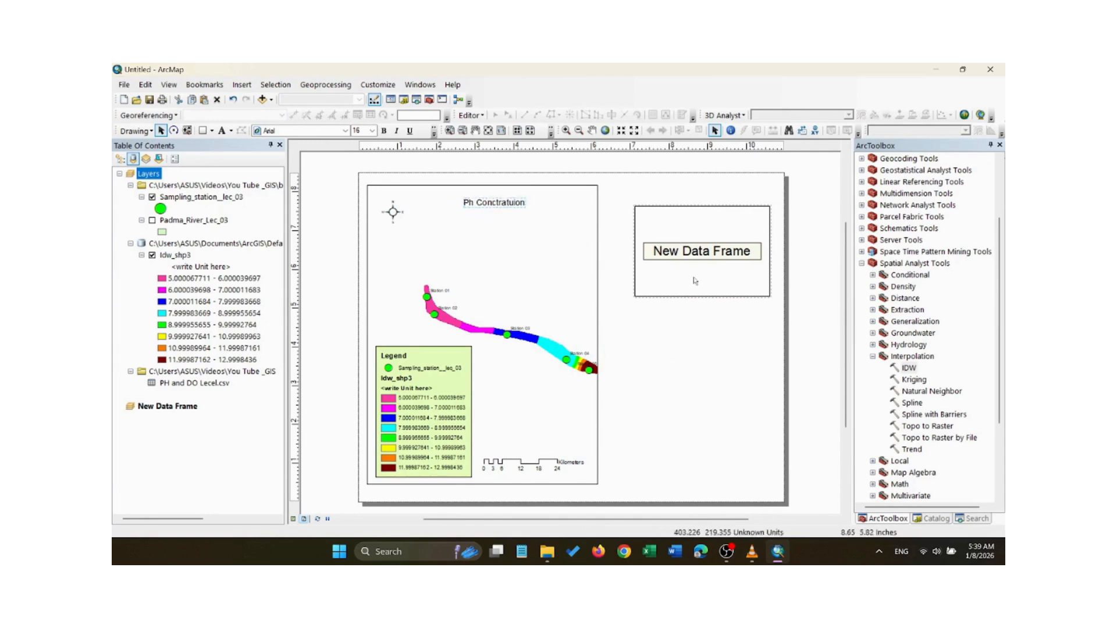
Copy the Padma_River_Lec_03 layer into New Data Frame and make the copy visible.
left_click(694, 282)
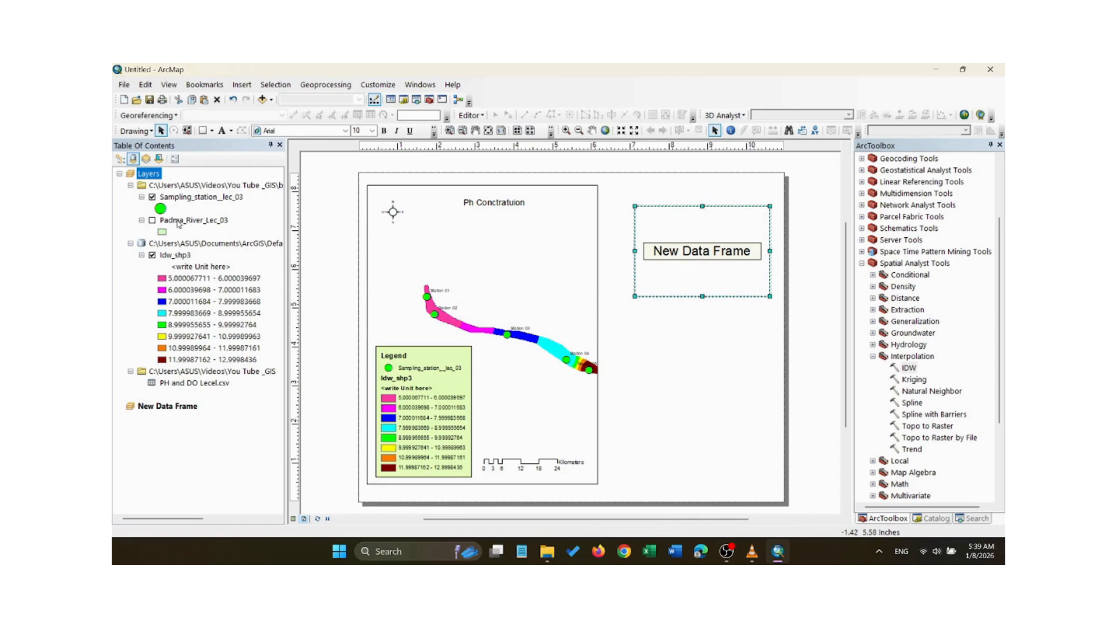
right_click(179, 224)
left_click(220, 232)
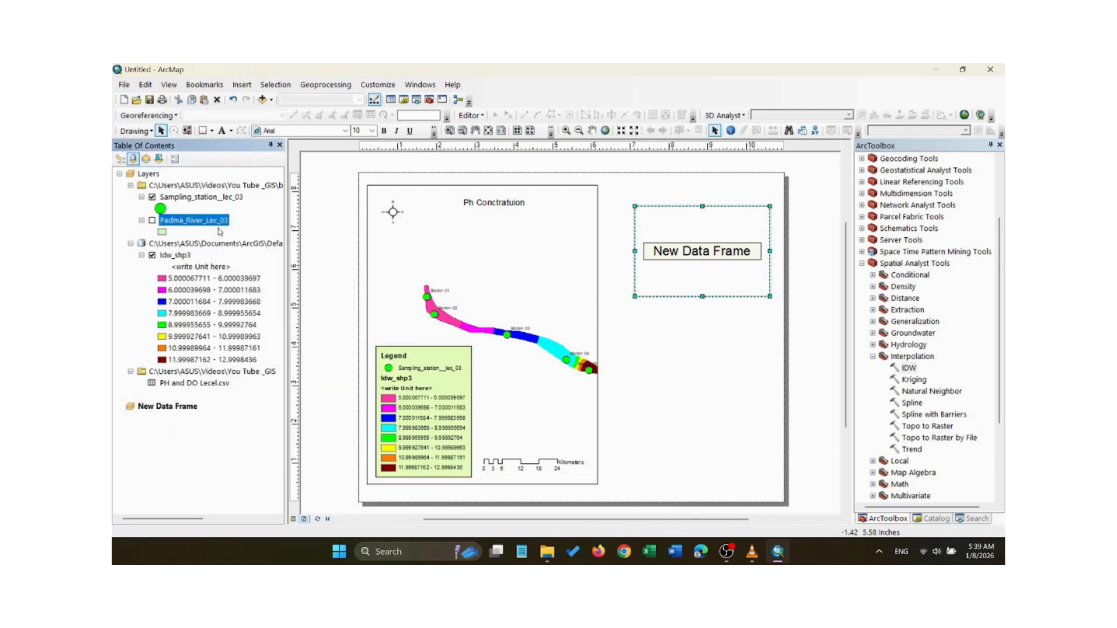
left_click(165, 408)
right_click(166, 408)
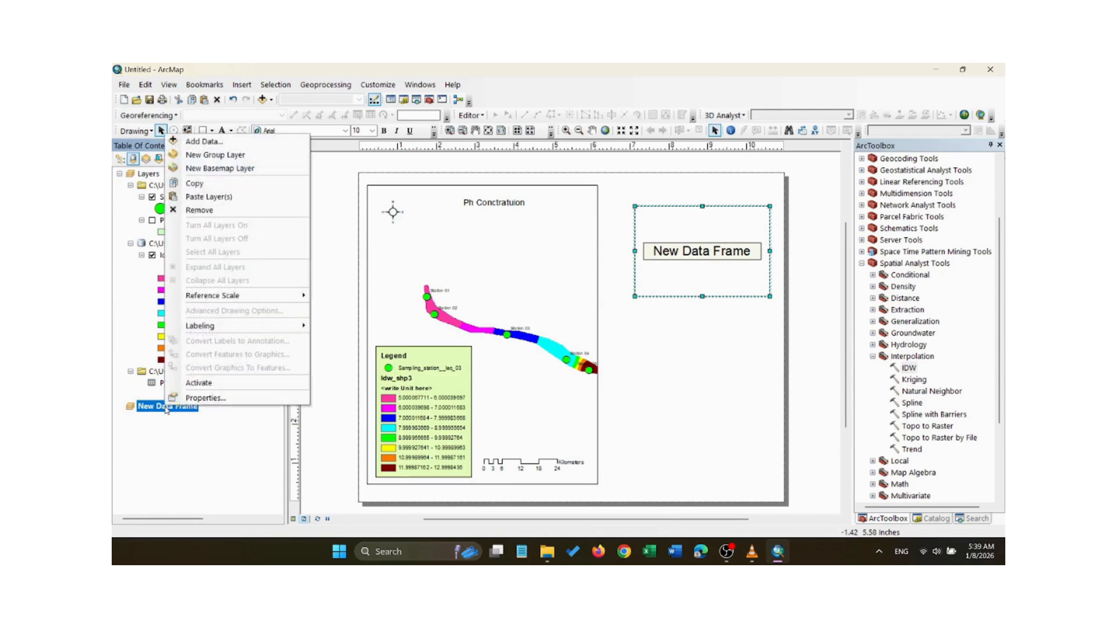
left_click(224, 198)
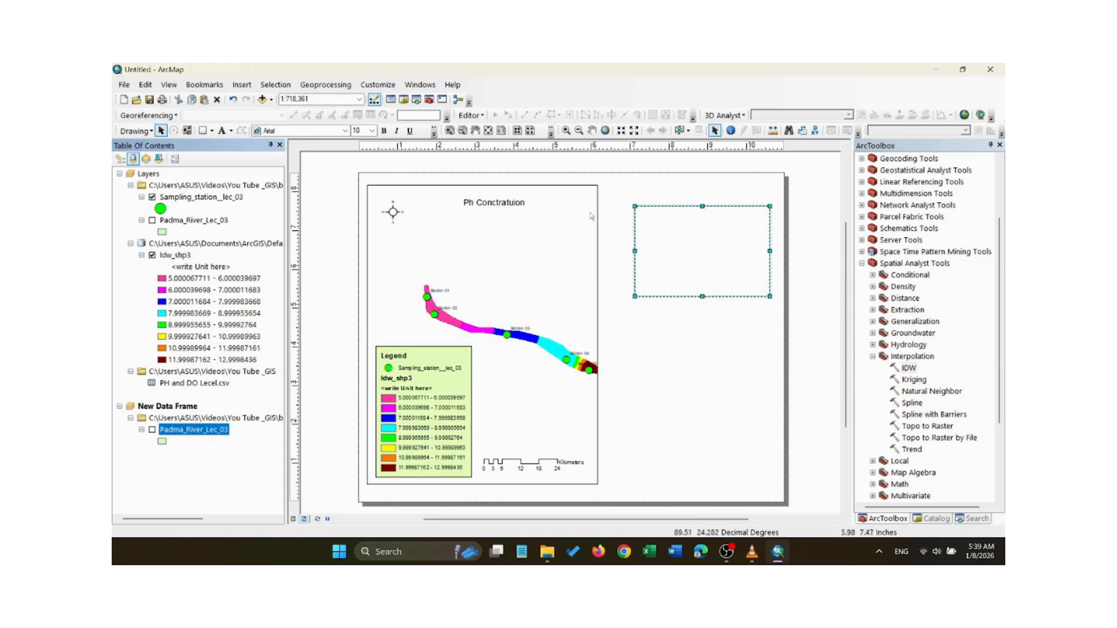
left_click(152, 430)
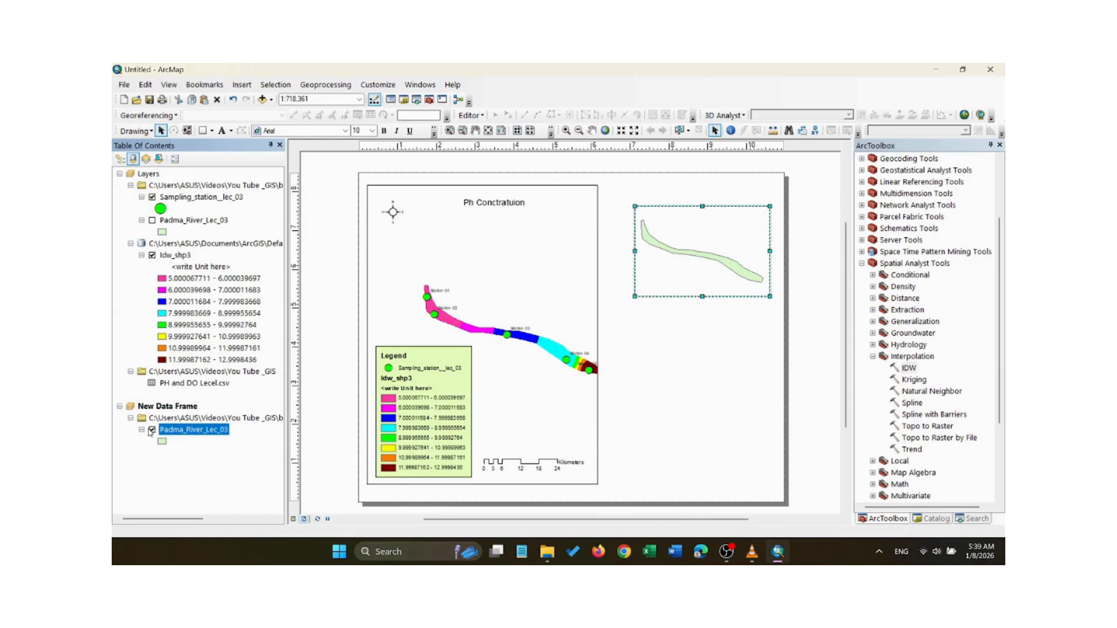
Copy the Sampling_station__lec_03 layer into New Data Frame.
left_click(215, 198)
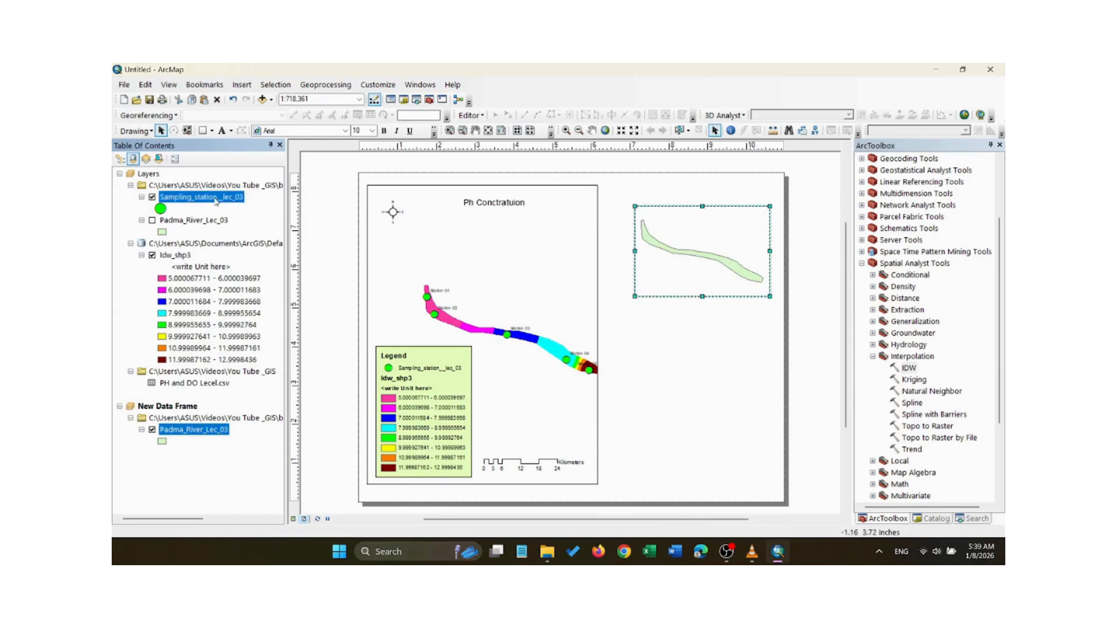
right_click(215, 198)
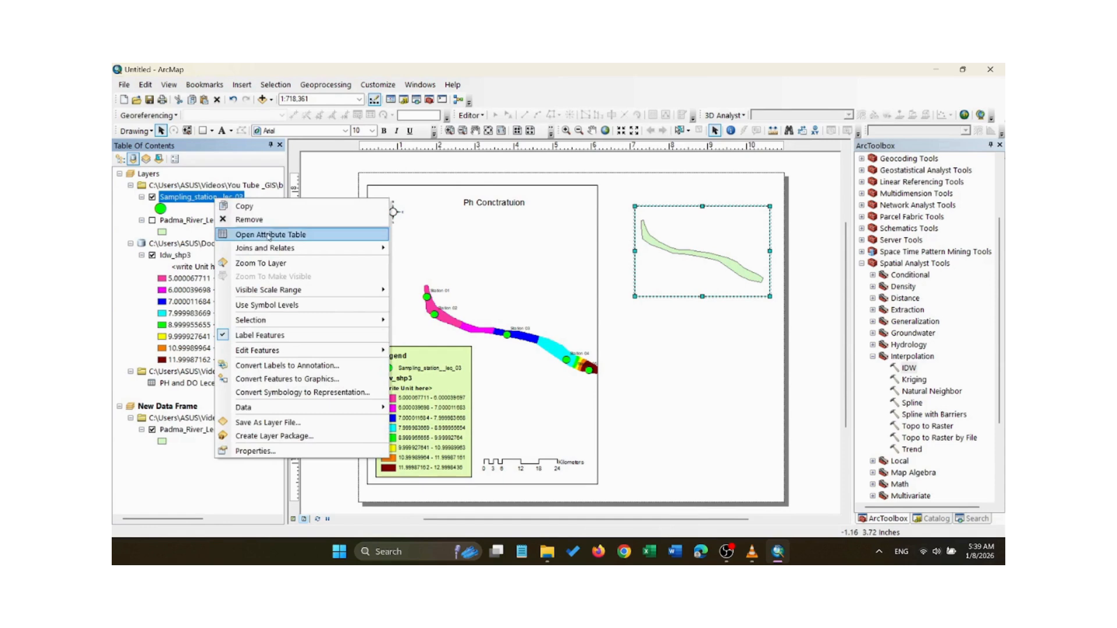
left_click(256, 209)
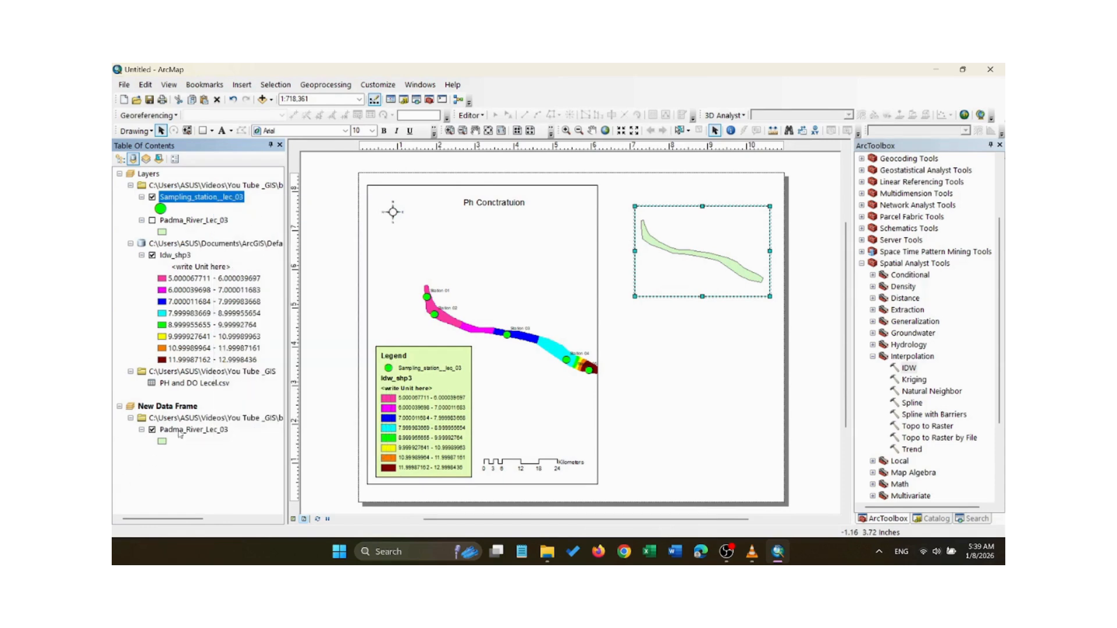
left_click(166, 407)
right_click(166, 406)
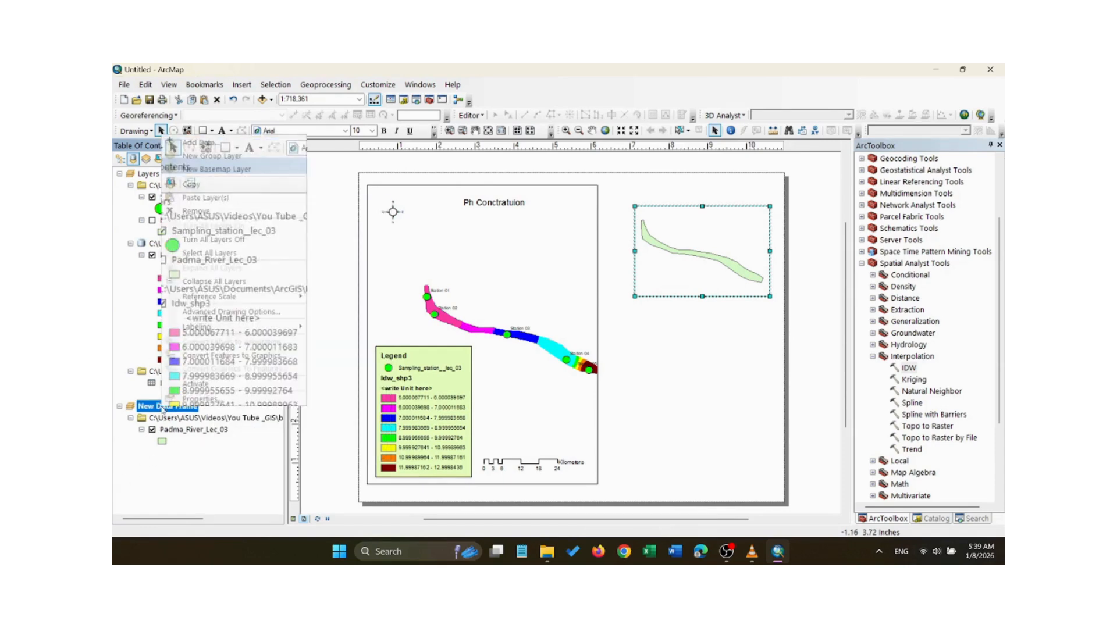
left_click(222, 200)
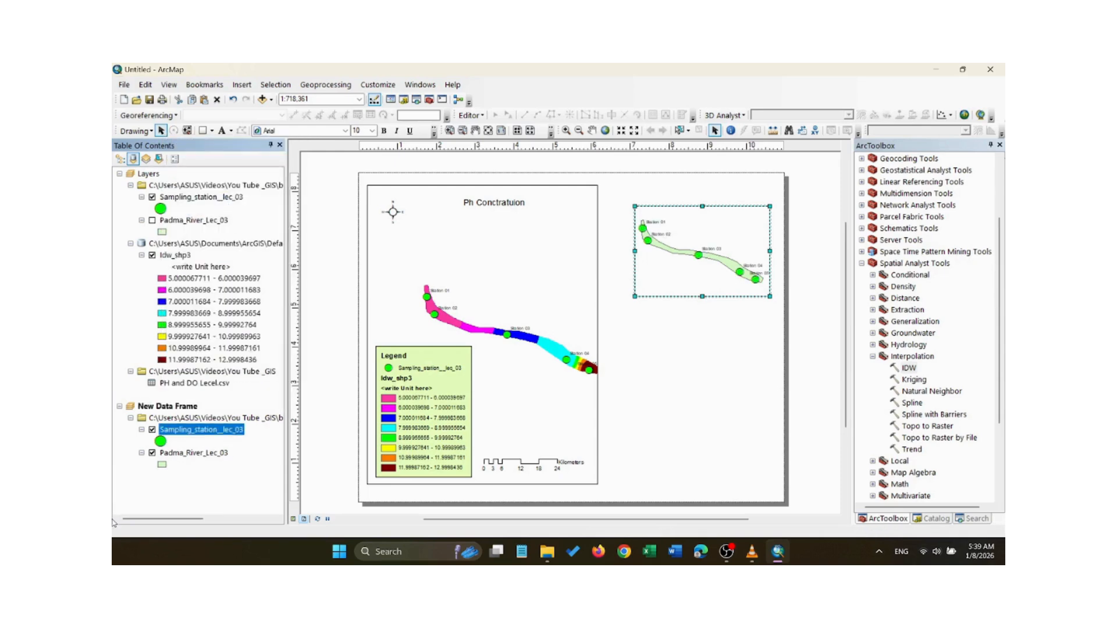
Move and enlarge the new data frame to fill the space between the river frame and the page's upper-right corner.
right_click(682, 276)
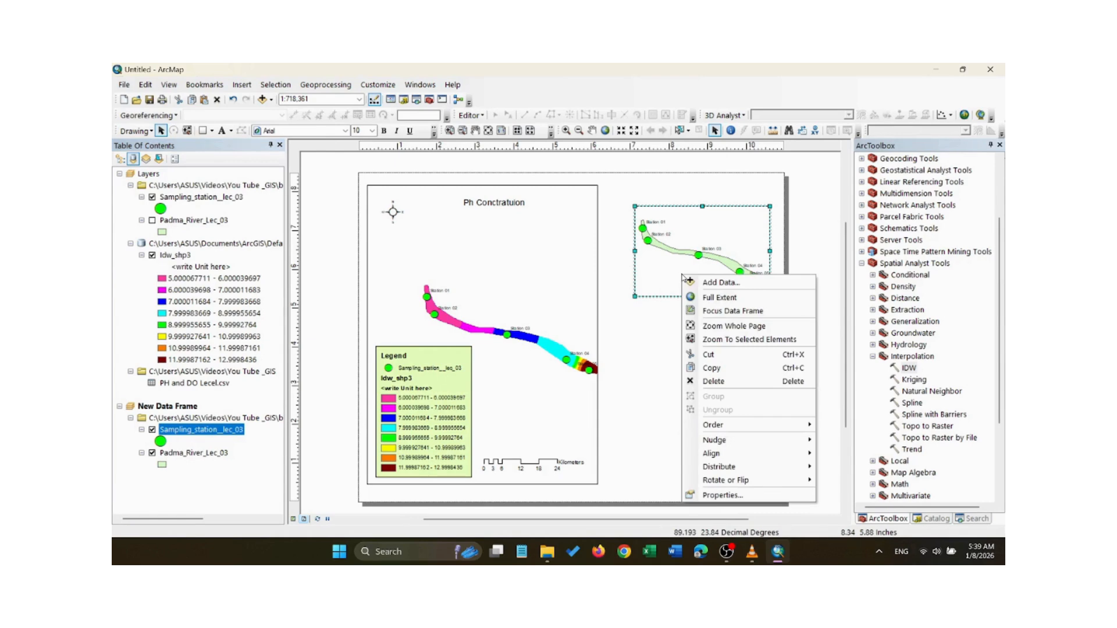
left_click_drag(679, 220, 660, 204)
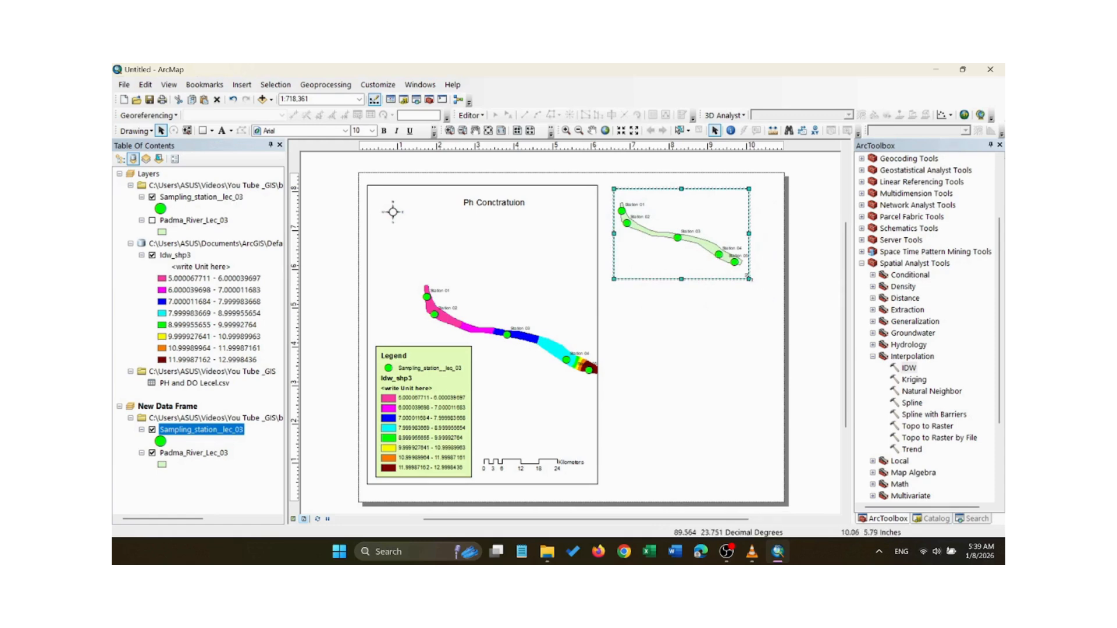
left_click_drag(749, 279, 781, 290)
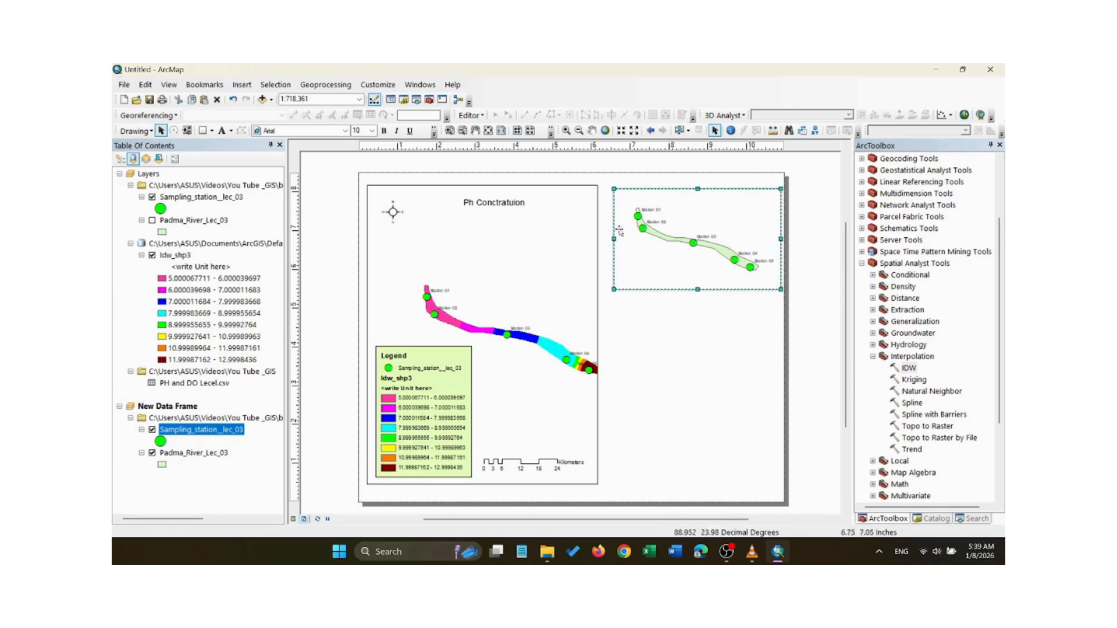
left_click_drag(612, 190, 604, 184)
left_click(673, 344)
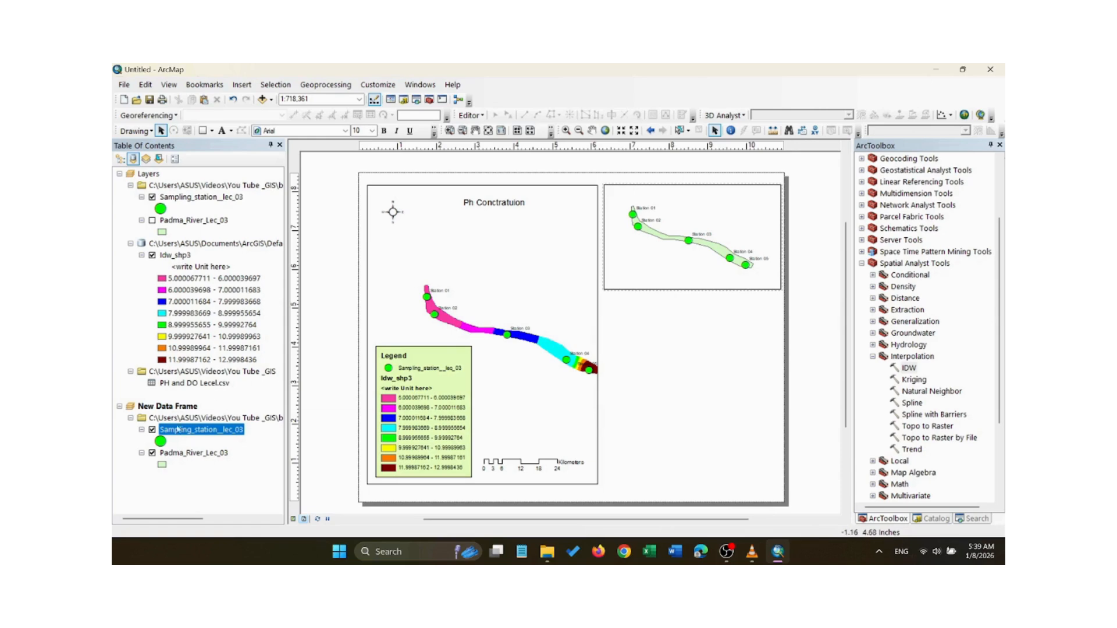
Insert a title and place it at the top of the small river frame in the page's upper-right corner.
left_click(666, 201)
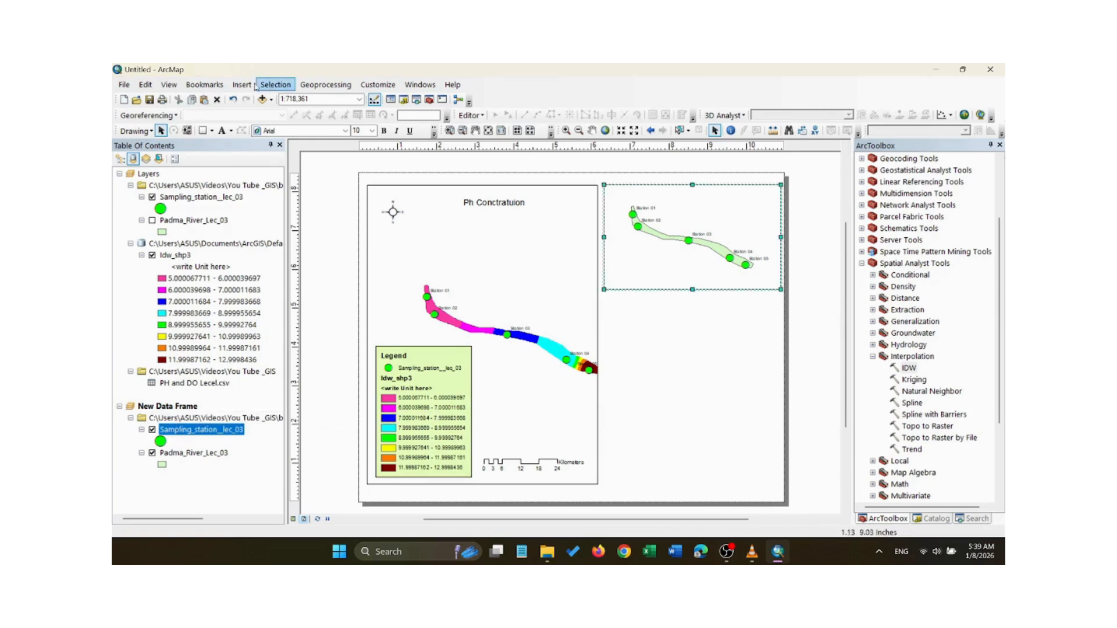
left_click(276, 85)
mouse_move(242, 86)
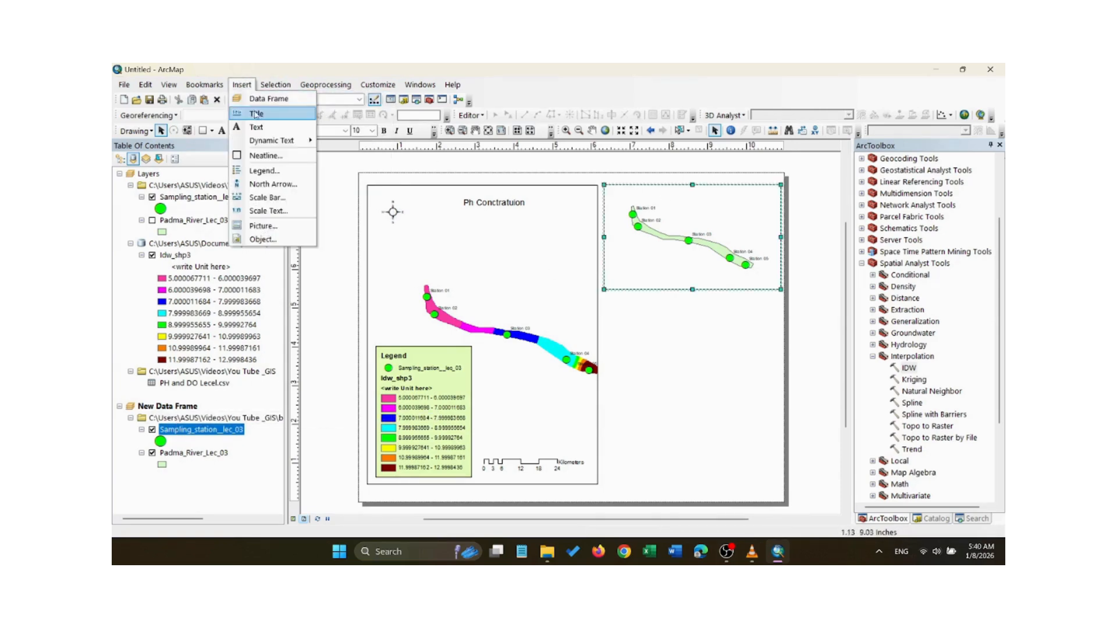
left_click(265, 112)
left_click_drag(563, 199, 683, 202)
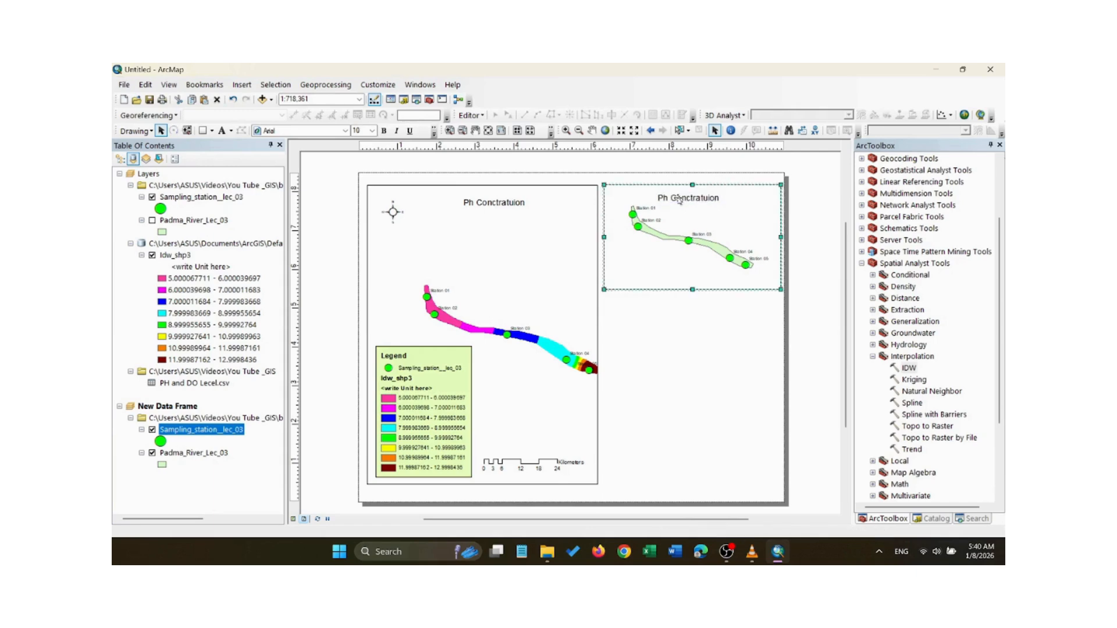
Change the small river frame's title text to "Study Area Map".
double_click(693, 198)
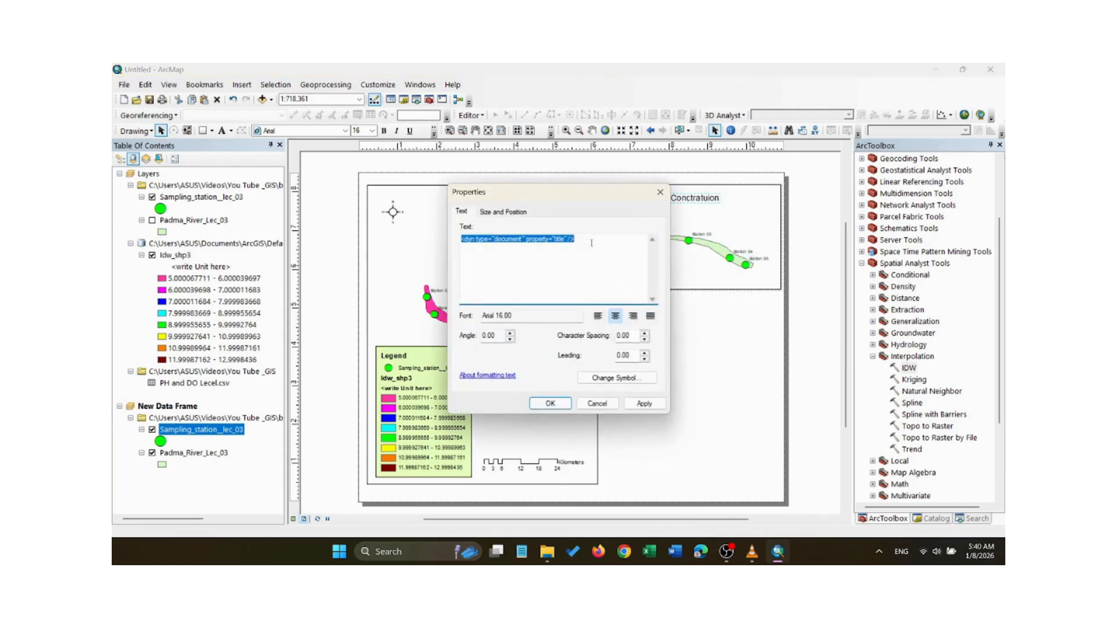
left_click(495, 211)
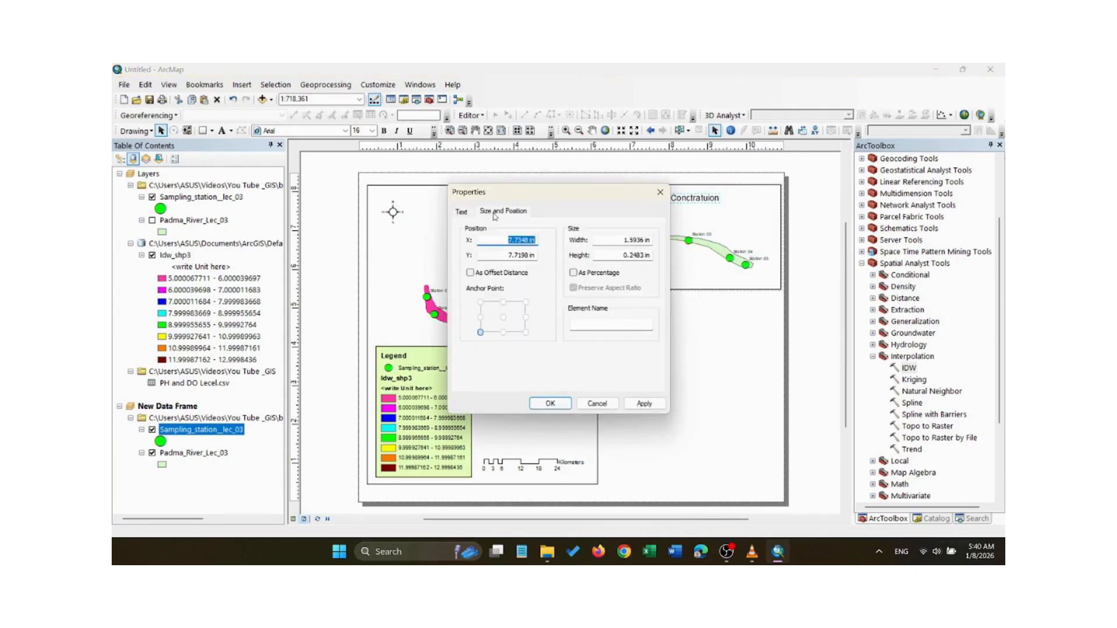
left_click(462, 211)
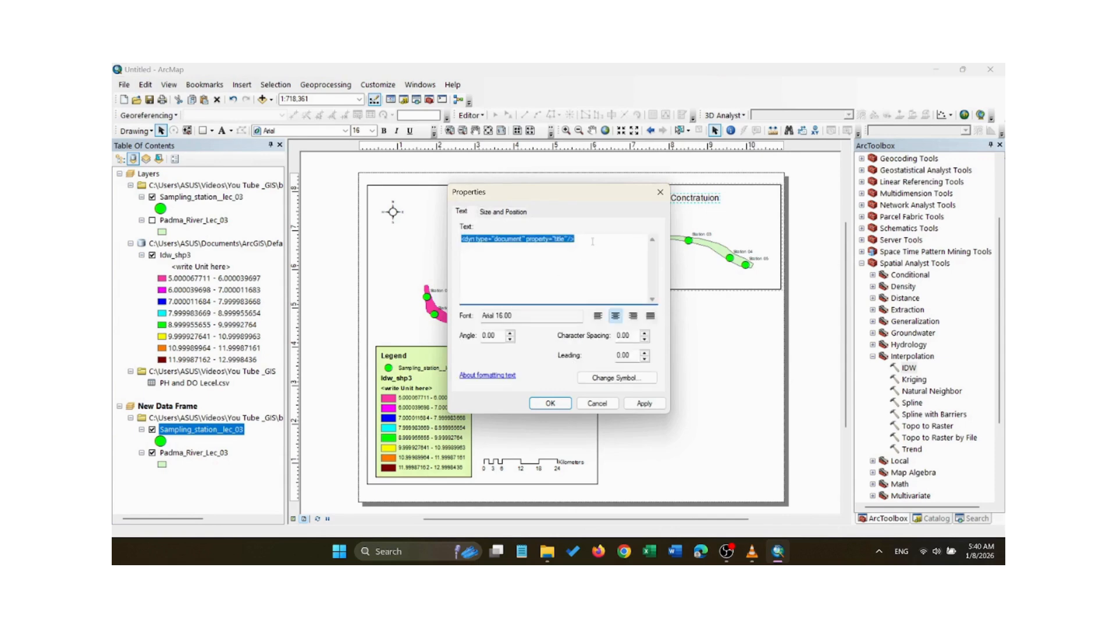
type("Study Area Map")
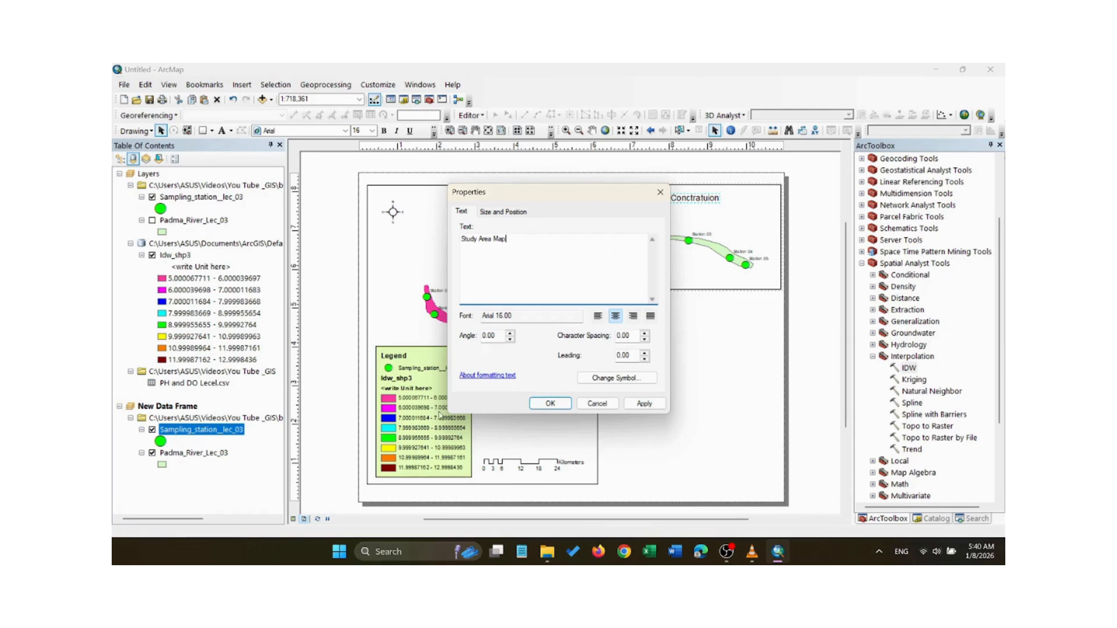
left_click(643, 404)
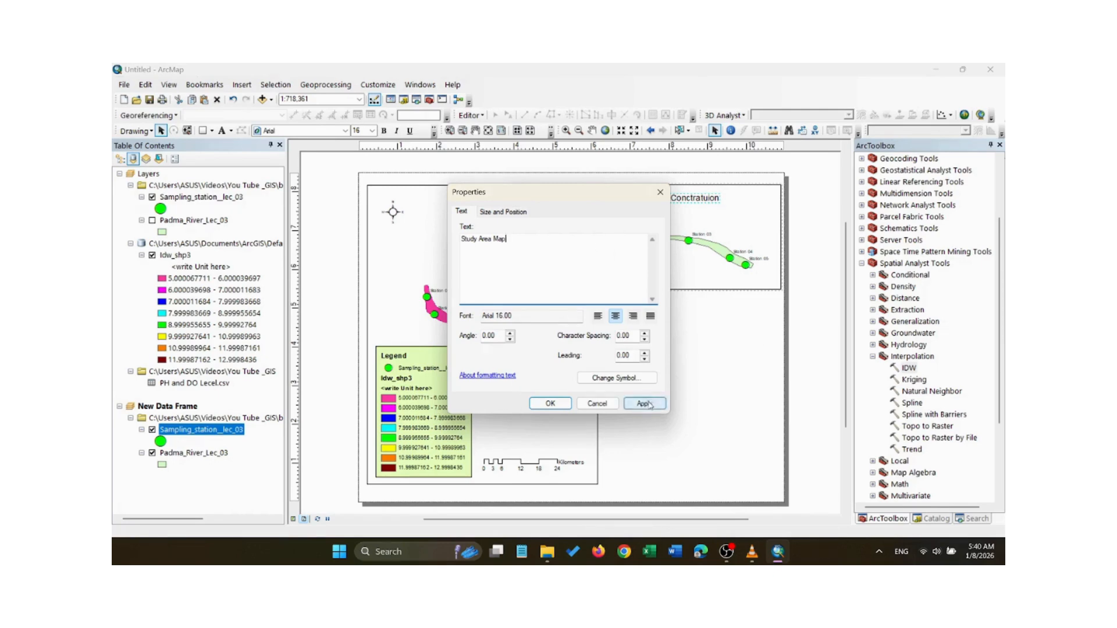
left_click(549, 405)
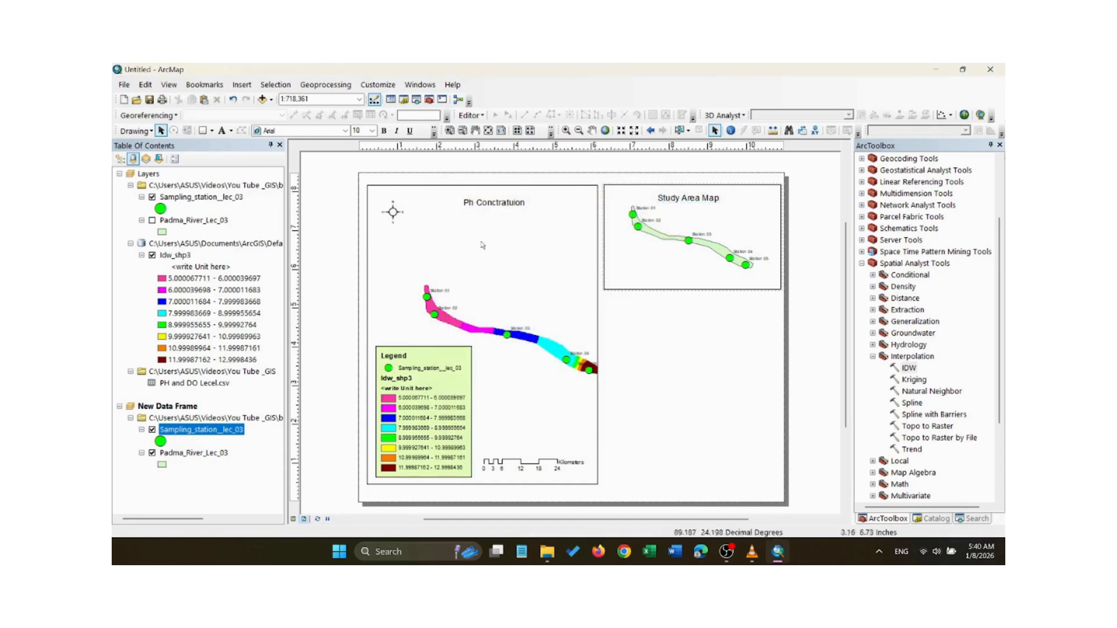
Insert another data frame and enlarge it to fill the space below the Study Area Map frame.
left_click(242, 84)
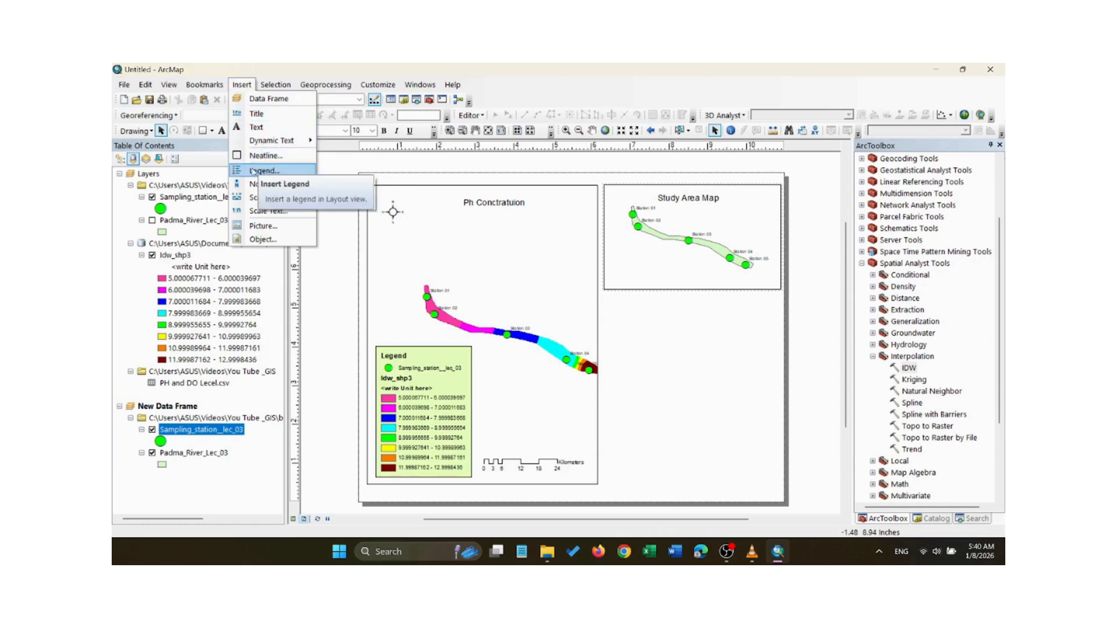
left_click(267, 99)
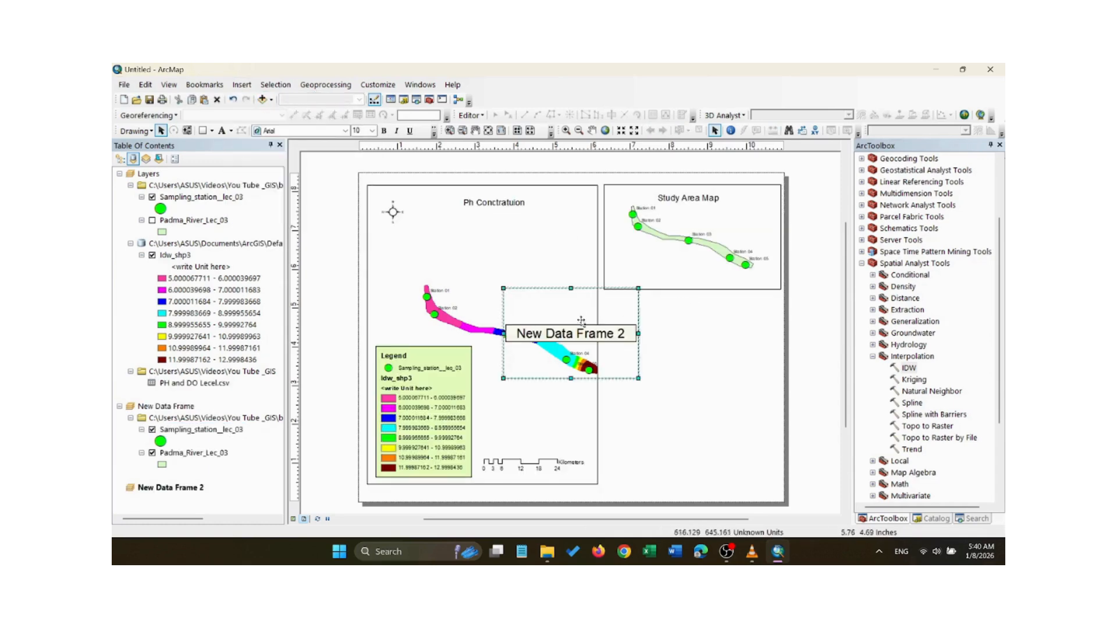
left_click_drag(580, 314, 694, 328)
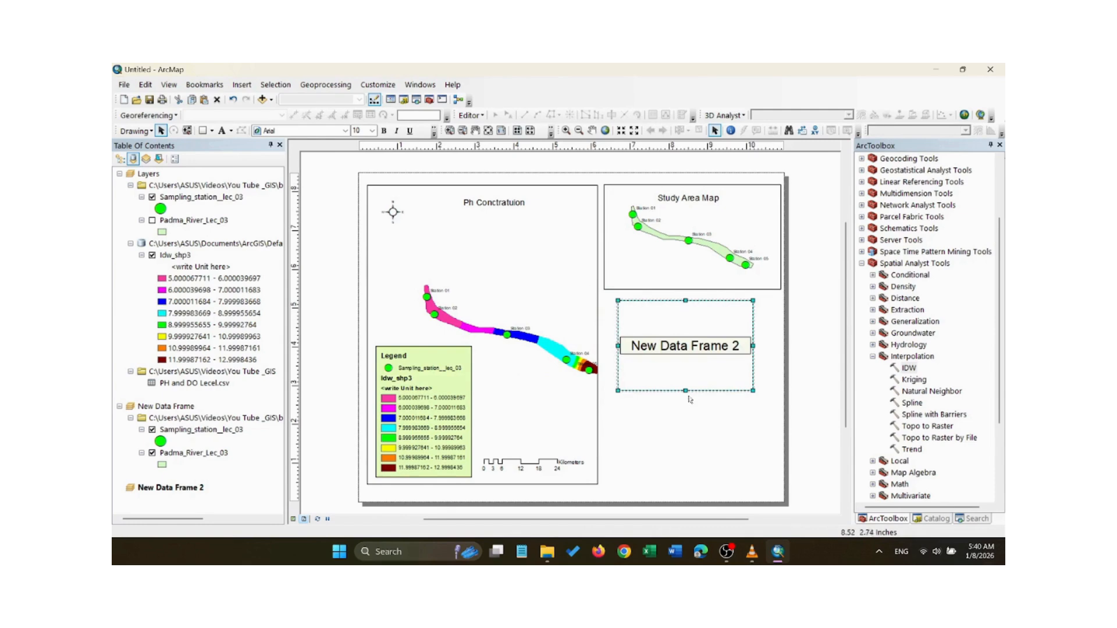
left_click_drag(687, 391, 694, 485)
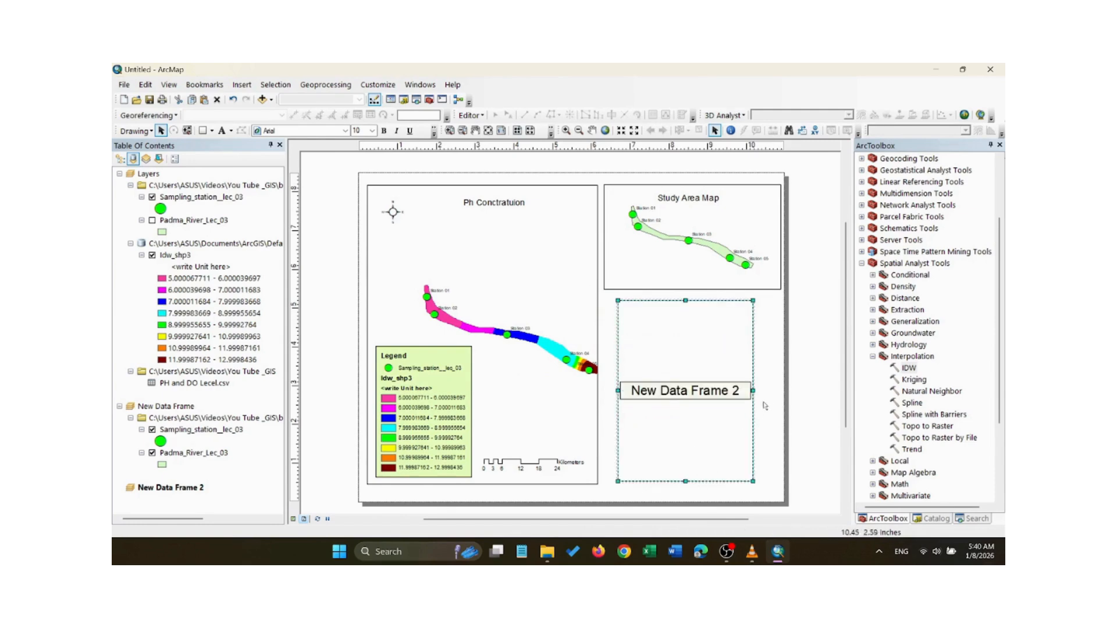
left_click_drag(755, 391, 779, 391)
left_click_drag(621, 391, 610, 391)
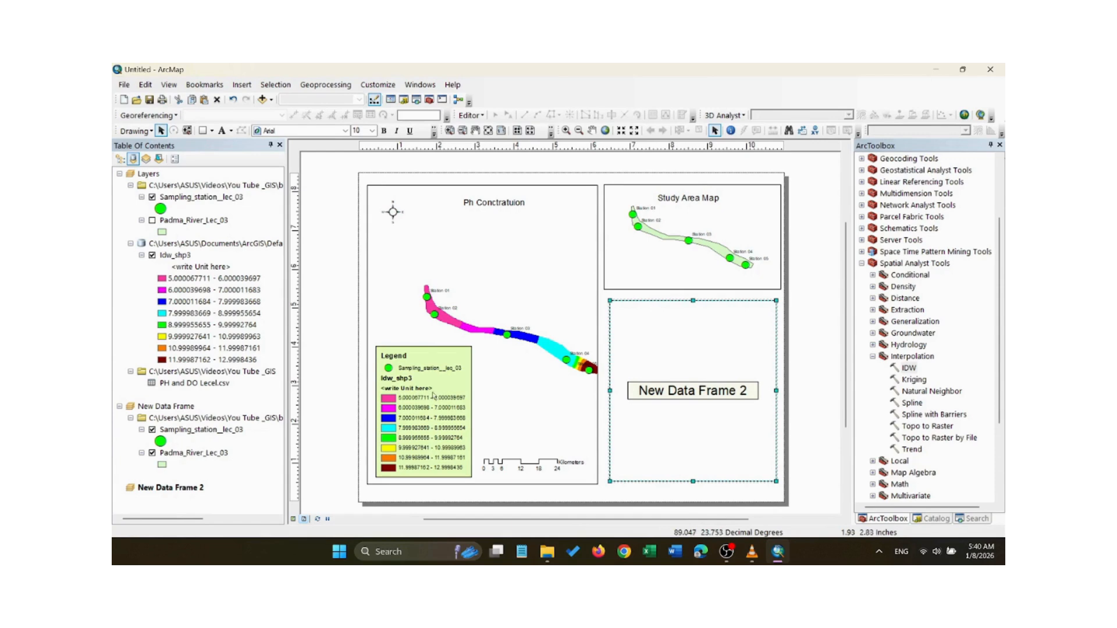
Add a title reading "DO Concentration" at the top of the empty New Data Frame 2.
left_click(242, 85)
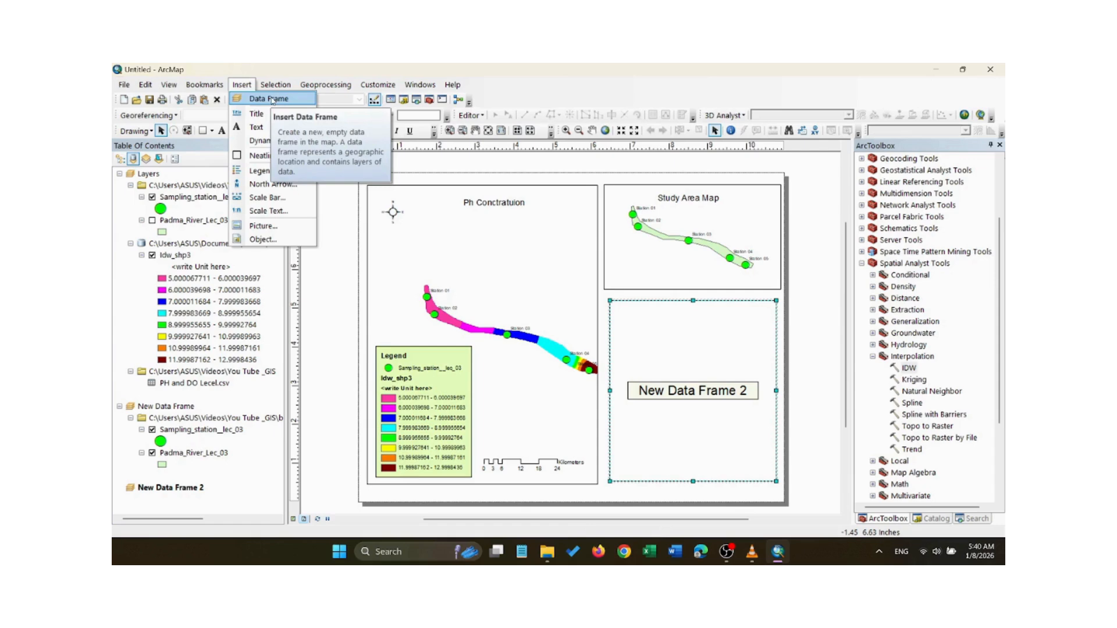
left_click(256, 127)
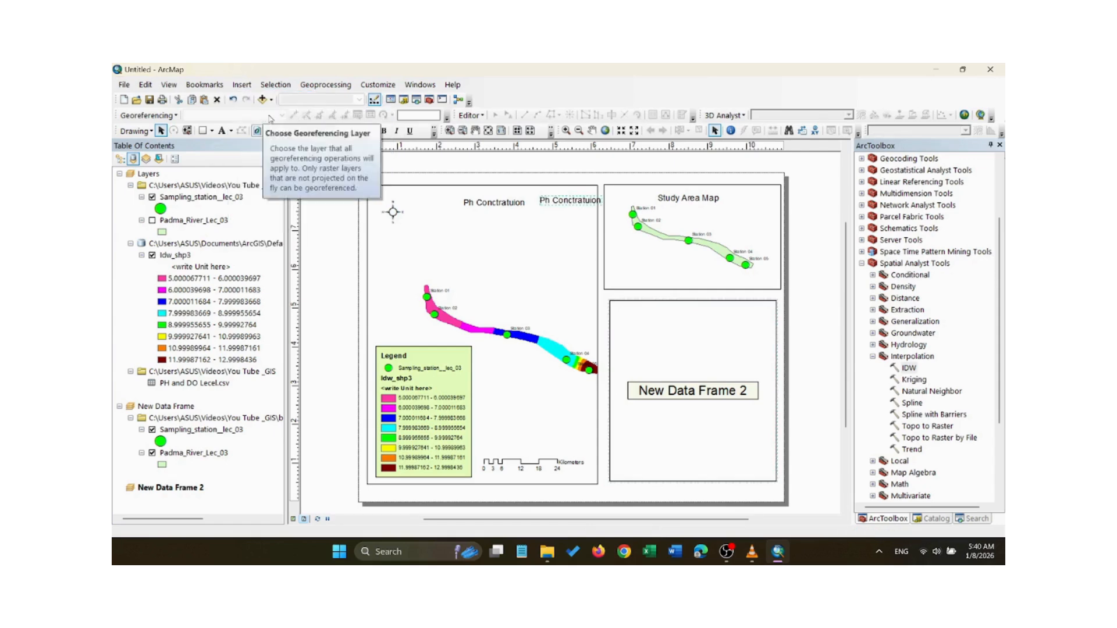
left_click_drag(551, 198, 679, 315)
double_click(678, 315)
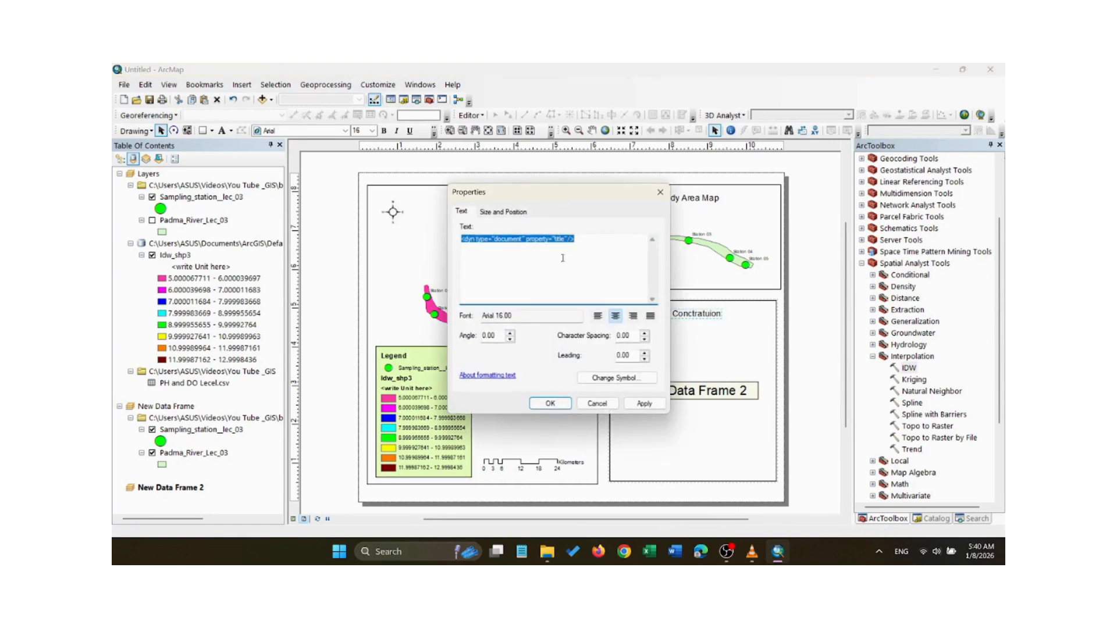
type("DO Concentration")
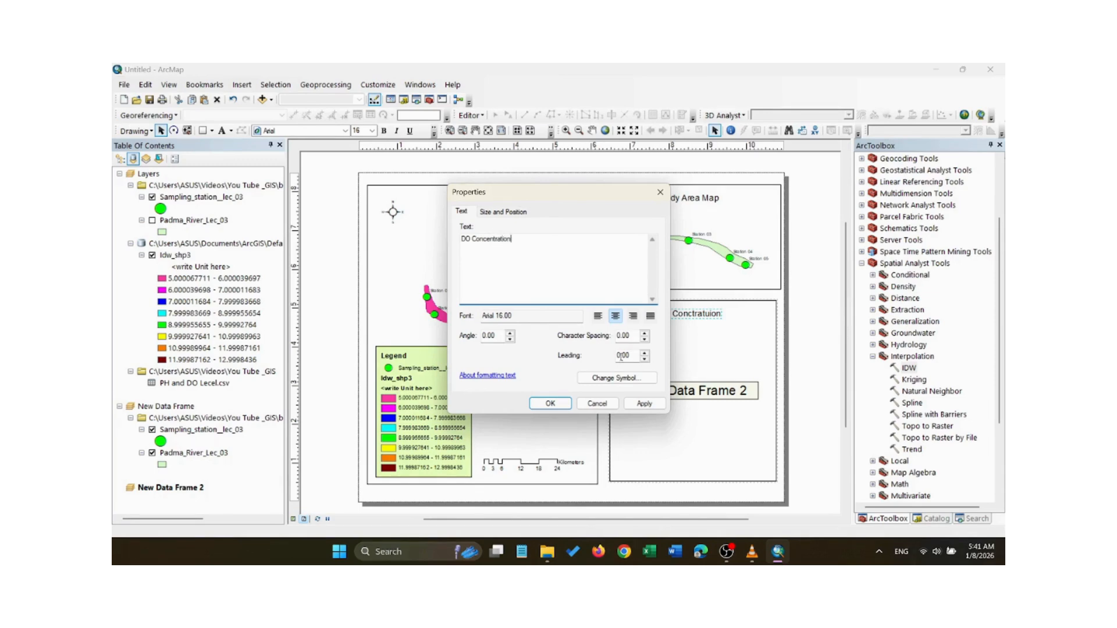
left_click(550, 404)
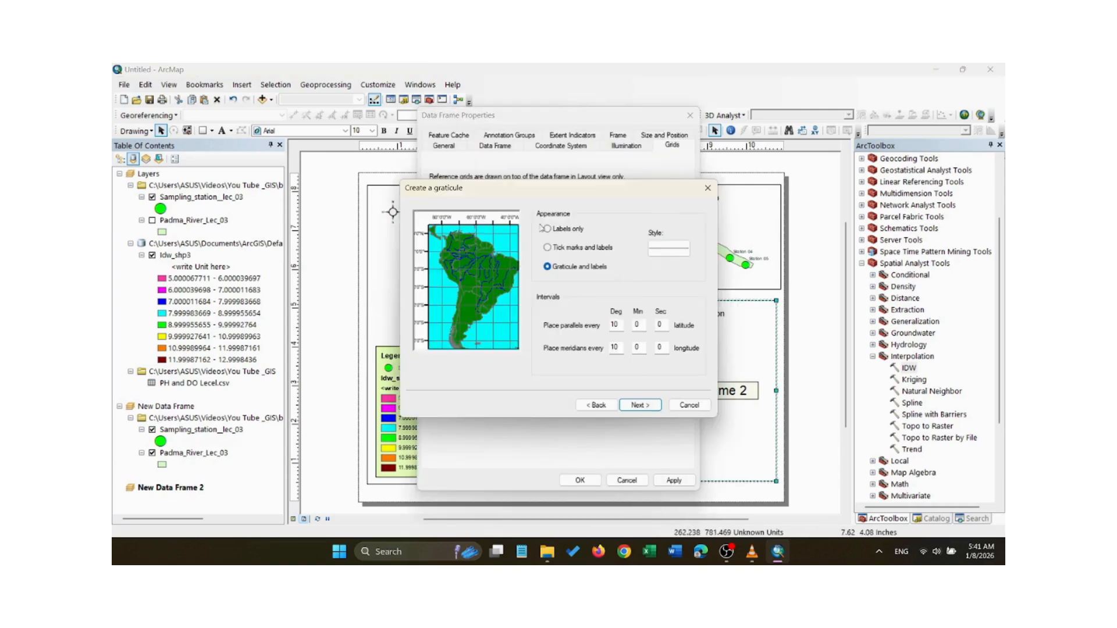
left_click(548, 229)
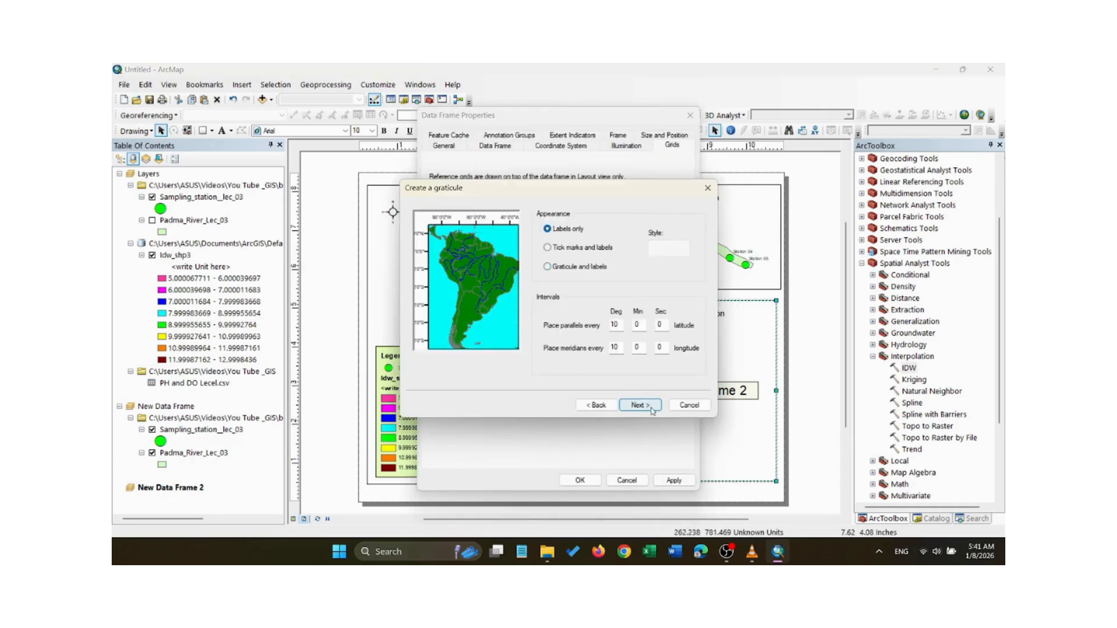
left_click(690, 406)
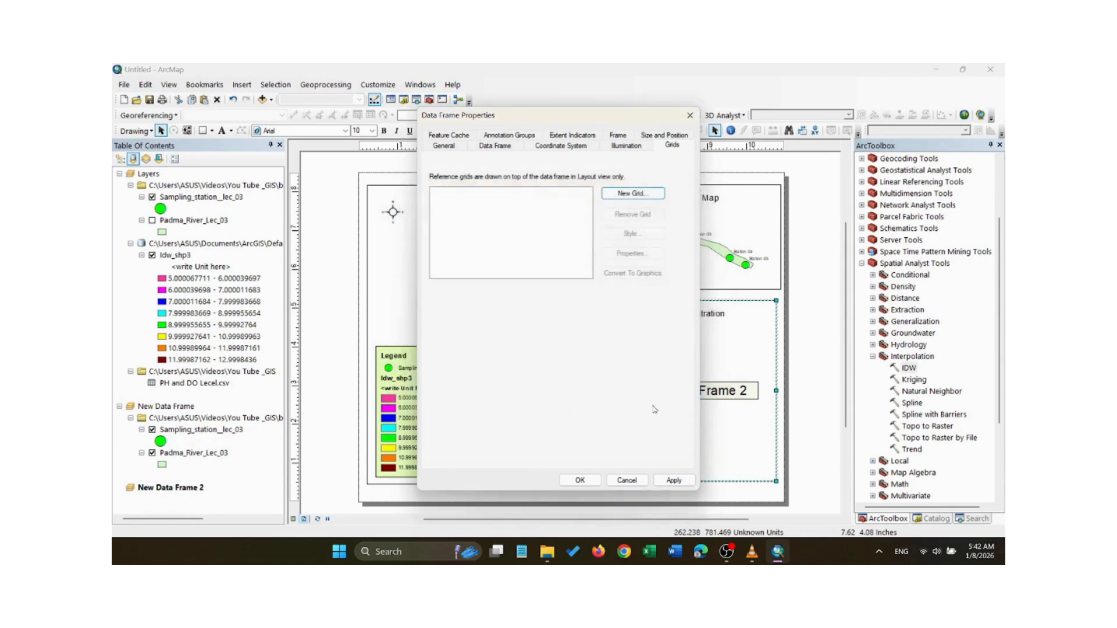
left_click(627, 480)
right_click(539, 240)
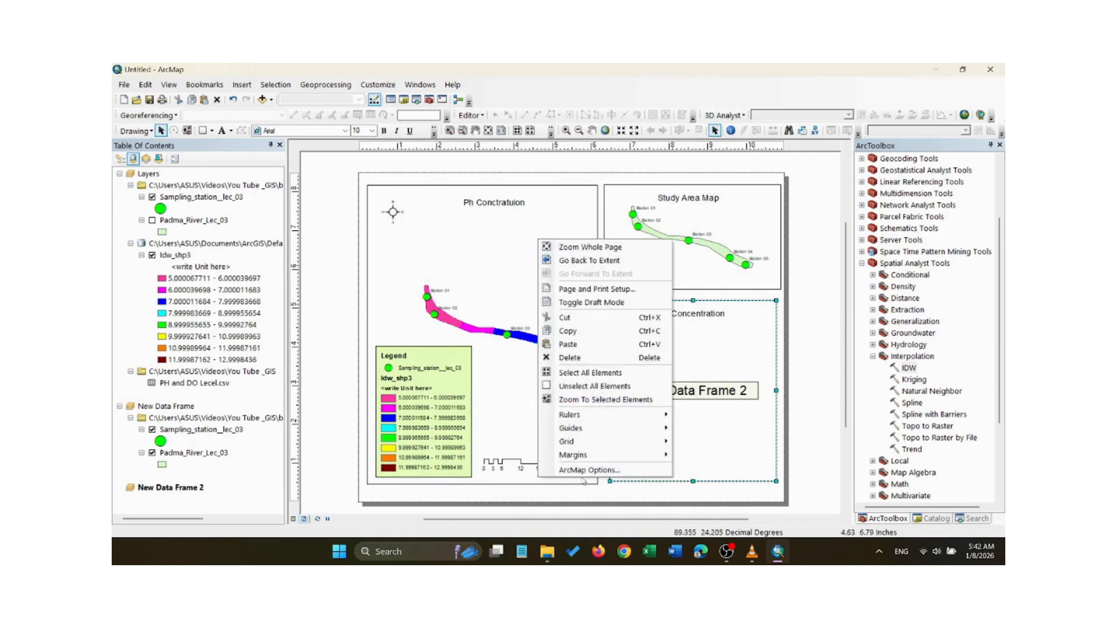
Add a labels-only graticule to the pH map frame, keeping the 10-minute intervals and the default axis settings.
left_click(447, 263)
right_click(447, 263)
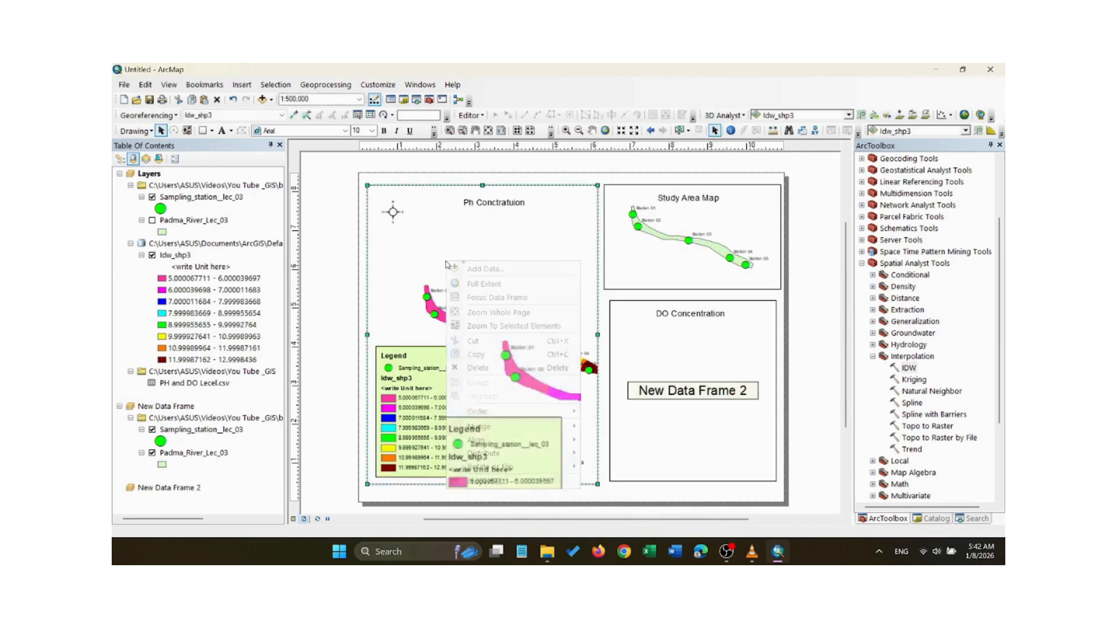
left_click(499, 481)
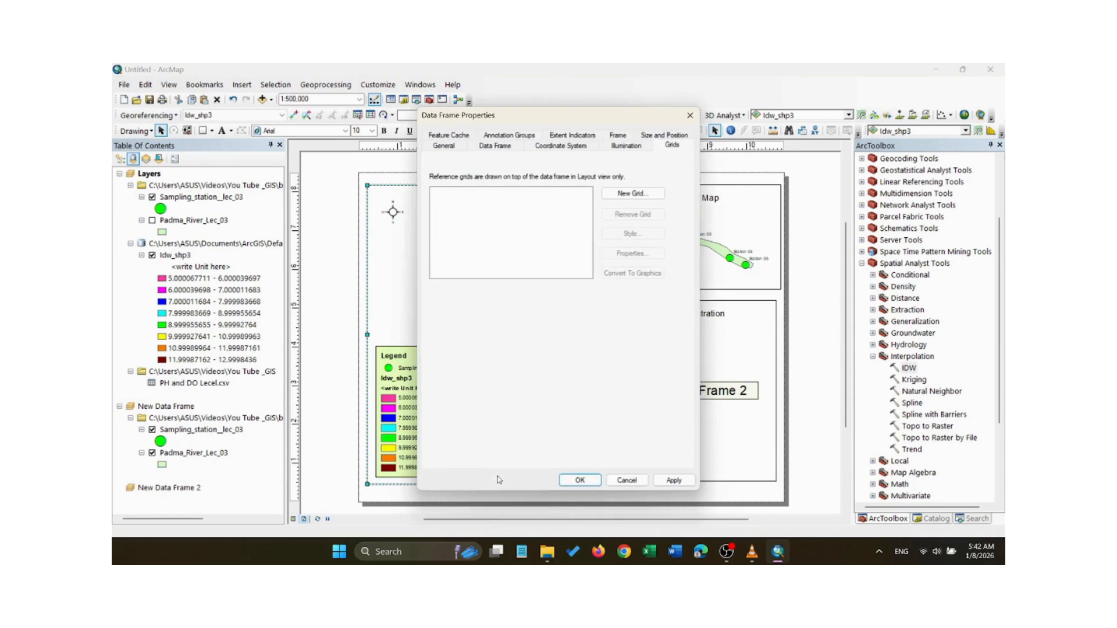
left_click(626, 194)
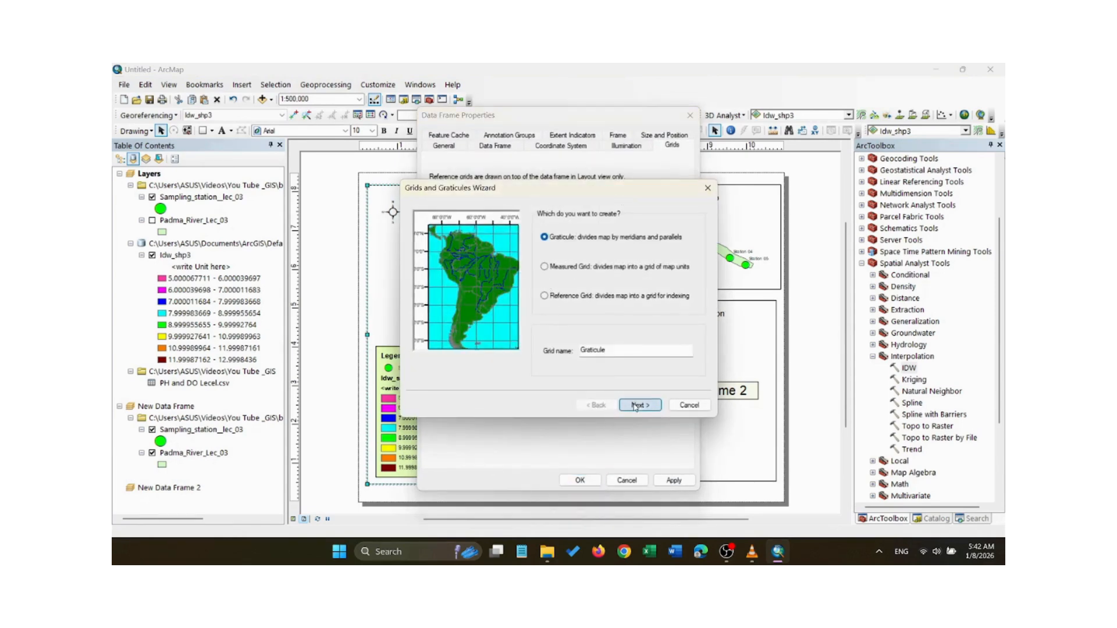
left_click(639, 405)
left_click(547, 229)
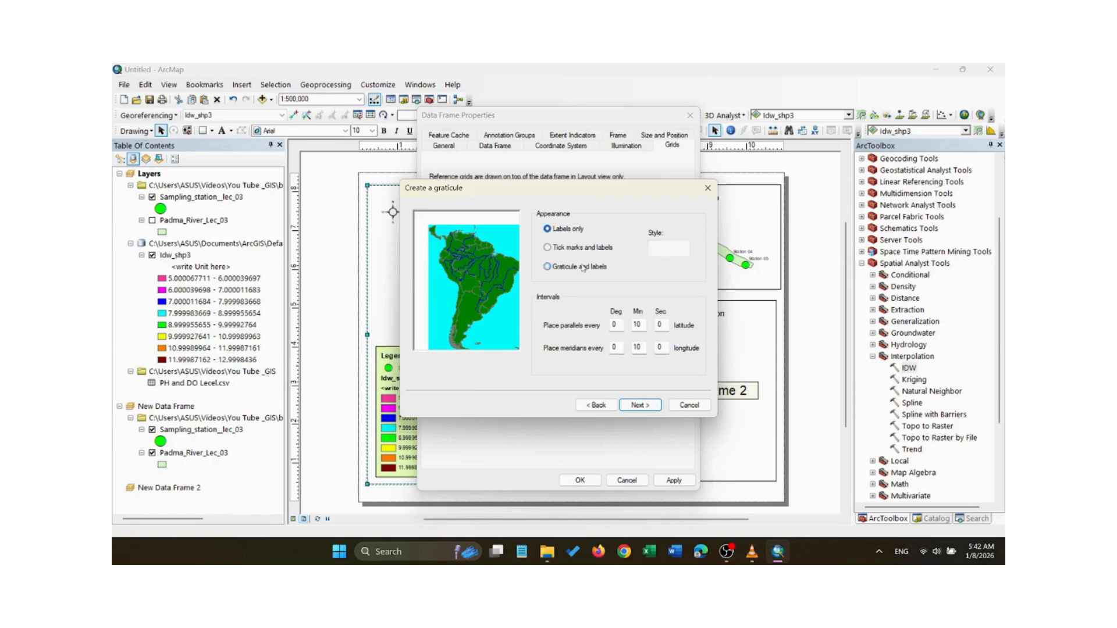
left_click(640, 407)
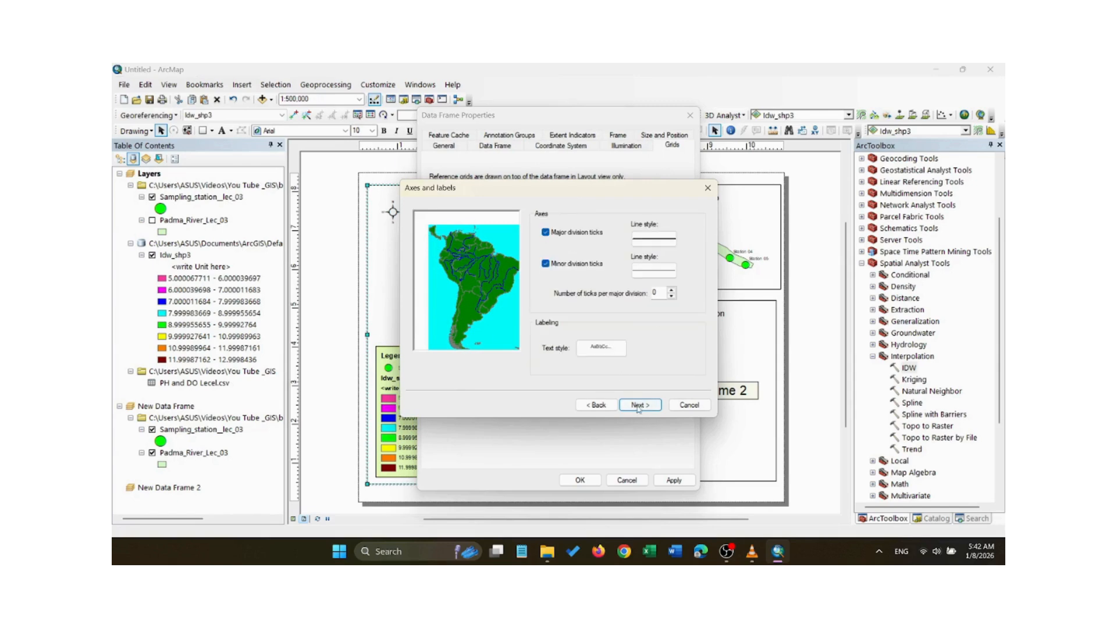
left_click(638, 407)
left_click(640, 405)
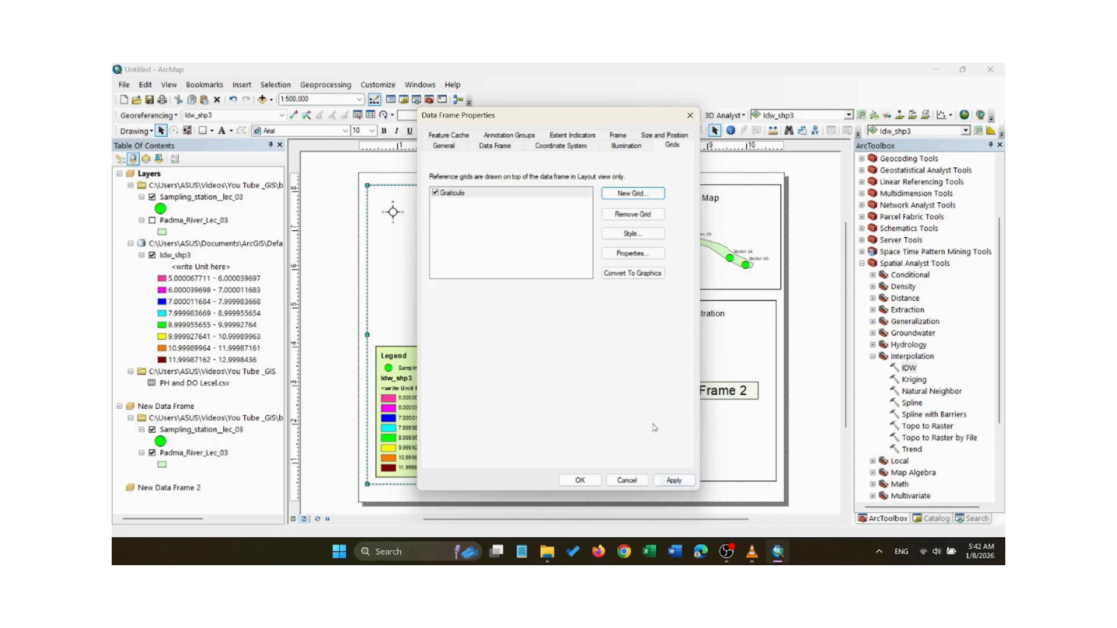
Turn off the graticule's right major division ticks and its top and bottom subdivision ticks.
left_click(628, 252)
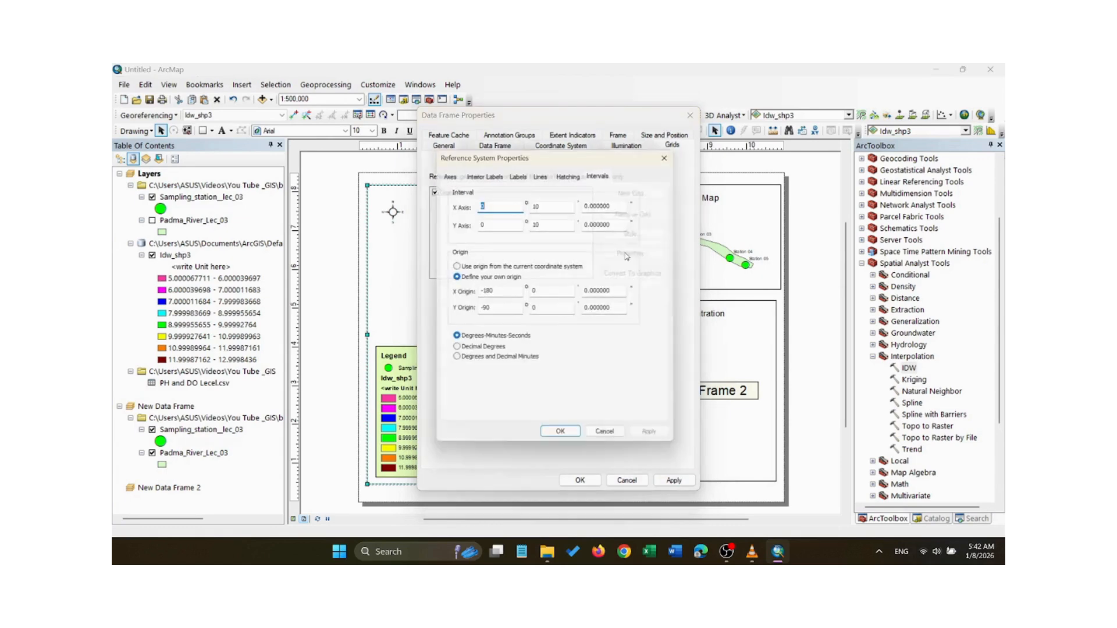
left_click(448, 173)
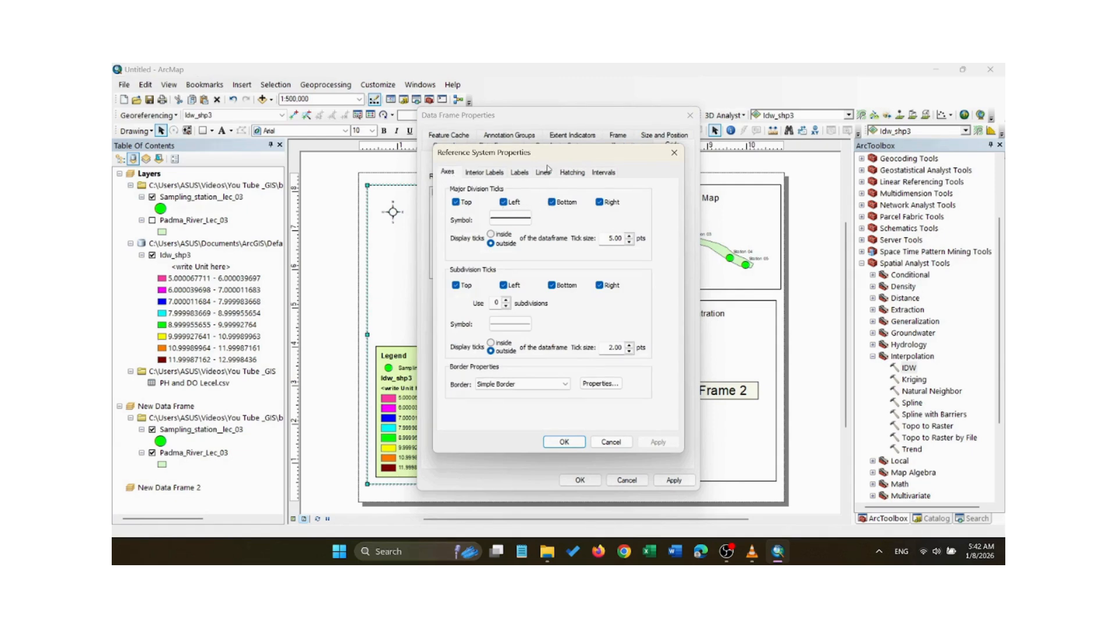
left_click_drag(550, 155, 341, 200)
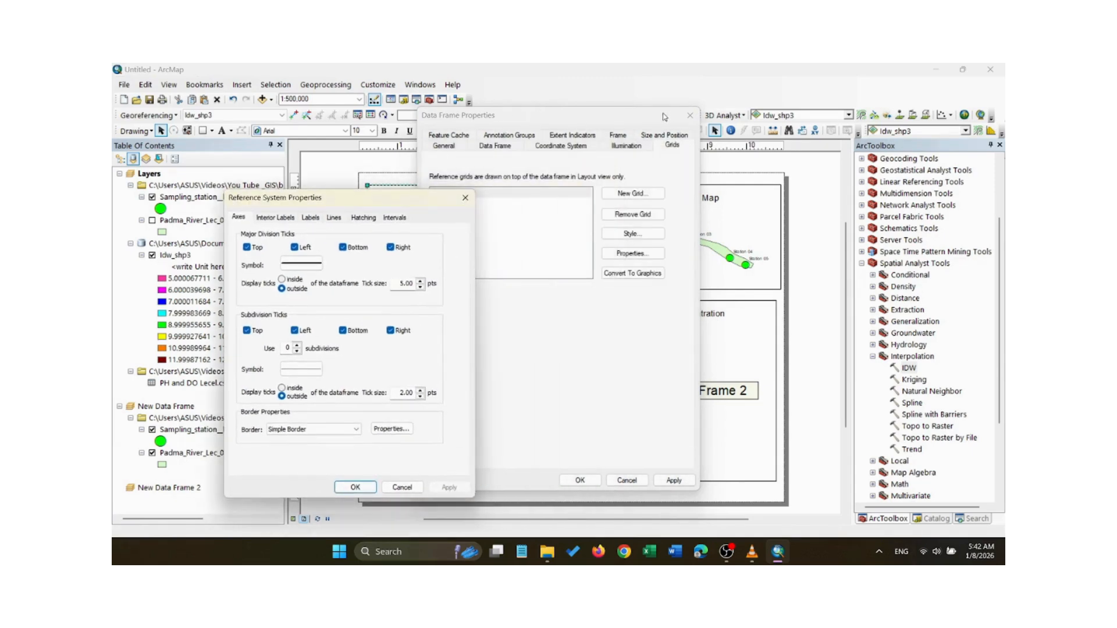
left_click_drag(322, 203, 803, 191)
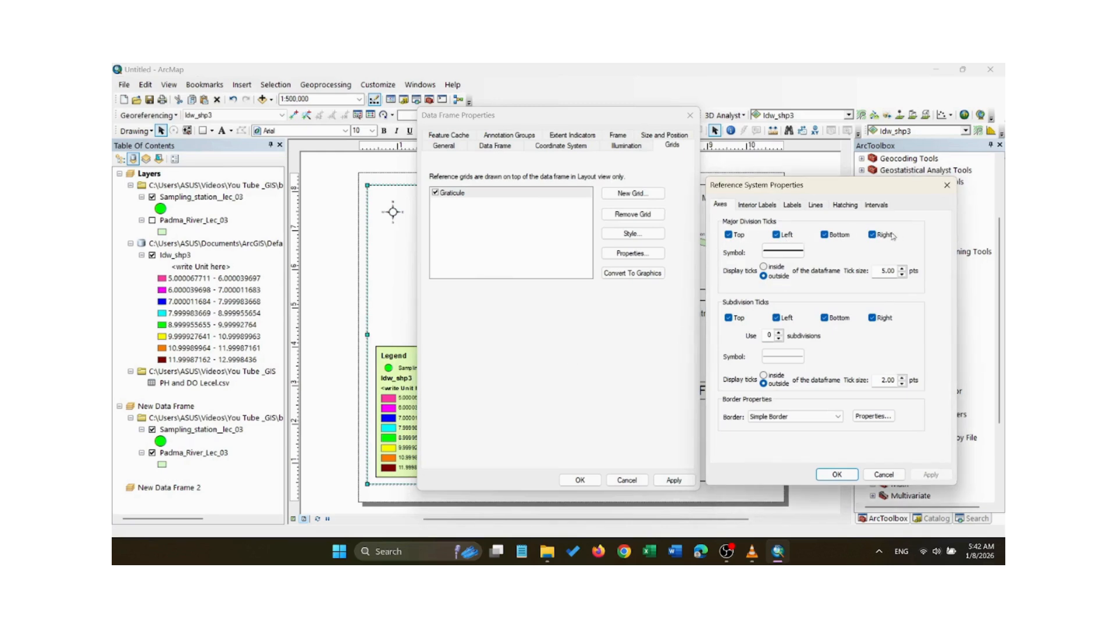
left_click(872, 235)
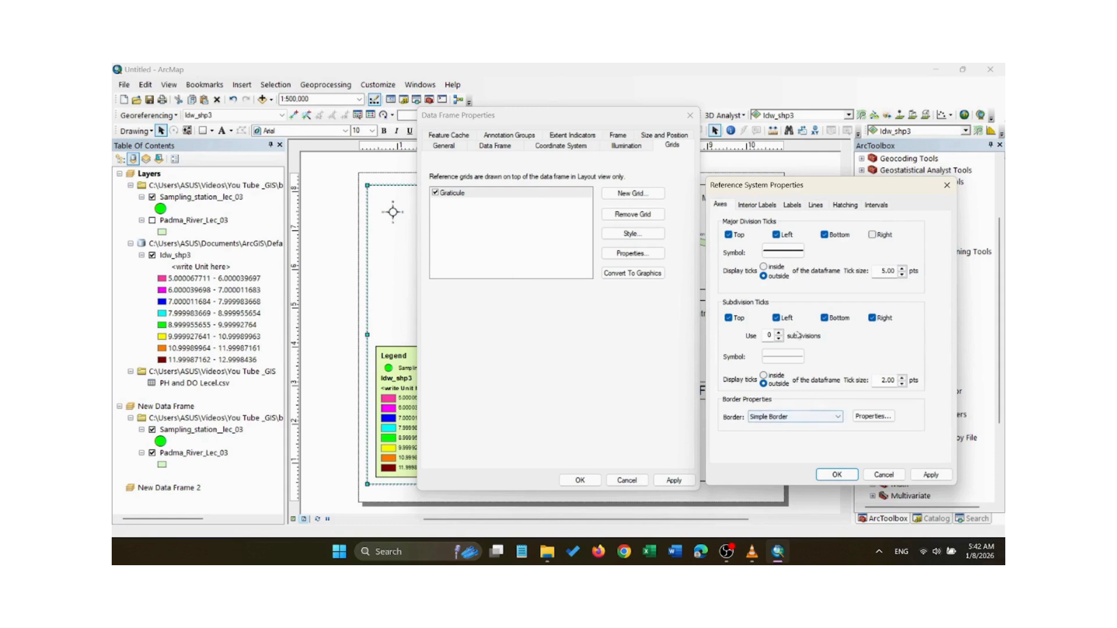
left_click(729, 319)
left_click(931, 472)
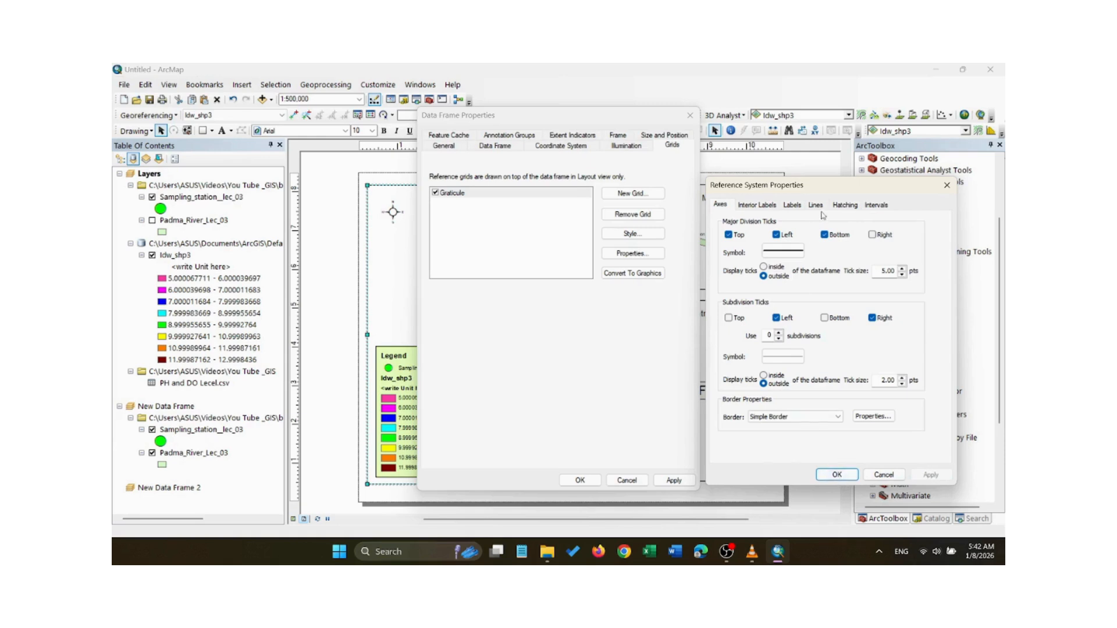
Review the graticule's hatching, interval, line and interior label settings, and apply the changed axis ticks to the pH map frame.
left_click(853, 205)
left_click(876, 206)
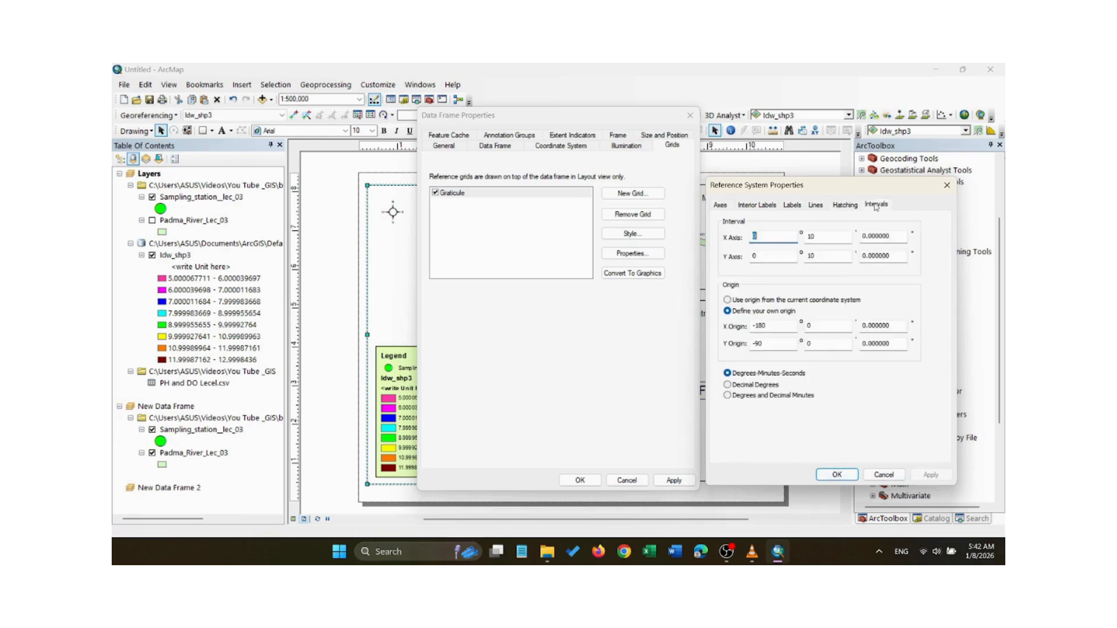
left_click(817, 206)
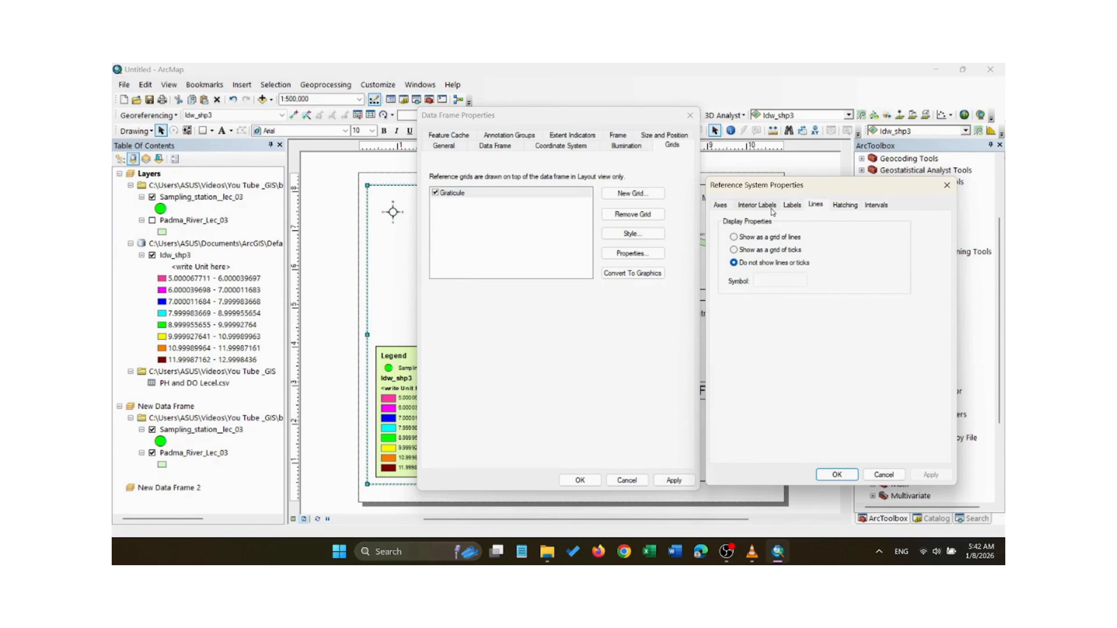
left_click(772, 210)
left_click(837, 475)
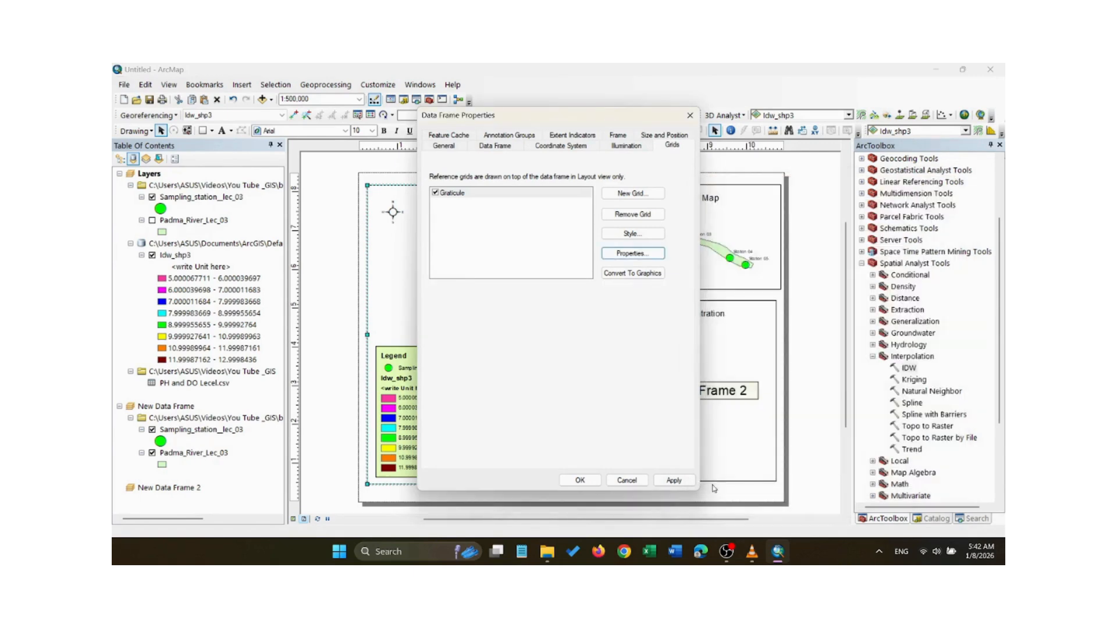
left_click(674, 481)
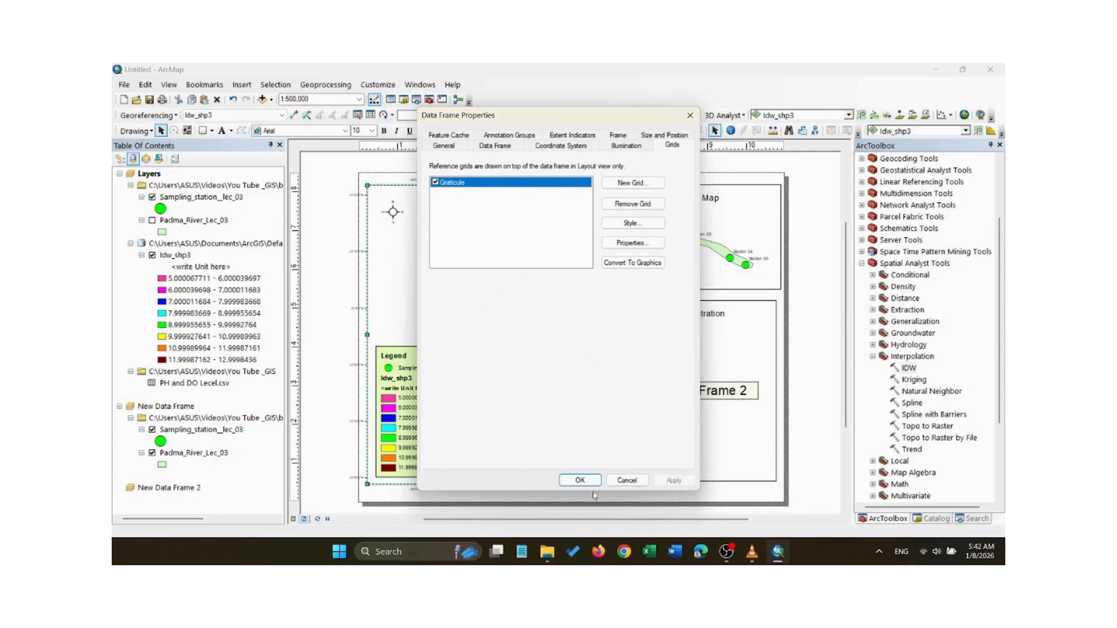
left_click(580, 480)
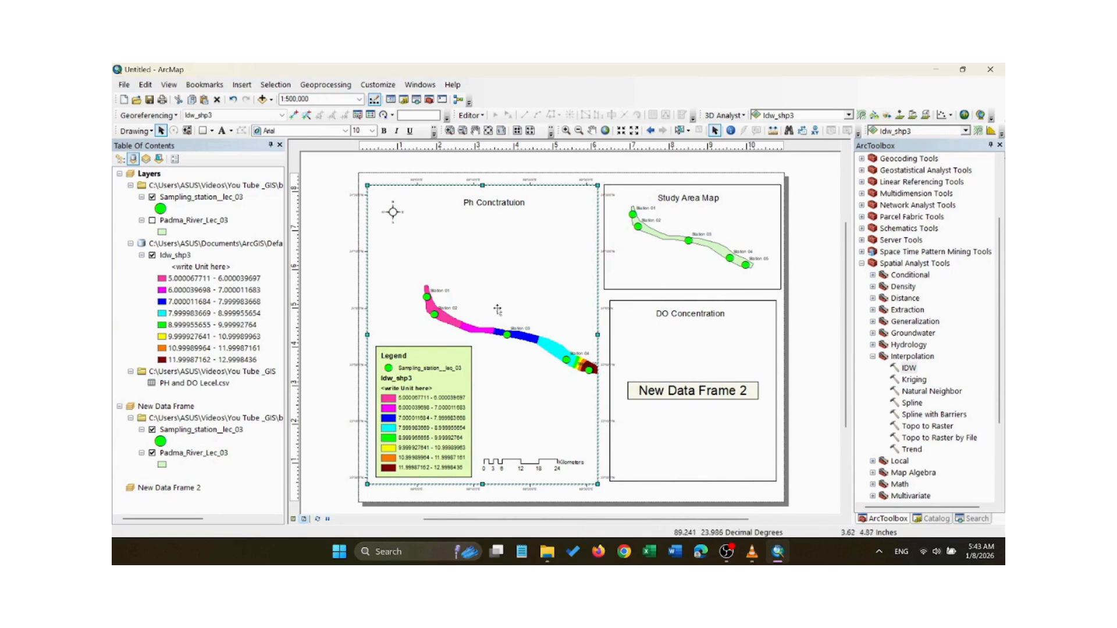
Set the pH map graticule's left and right labels to vertical orientation and turn off labels on the right axis.
right_click(486, 282)
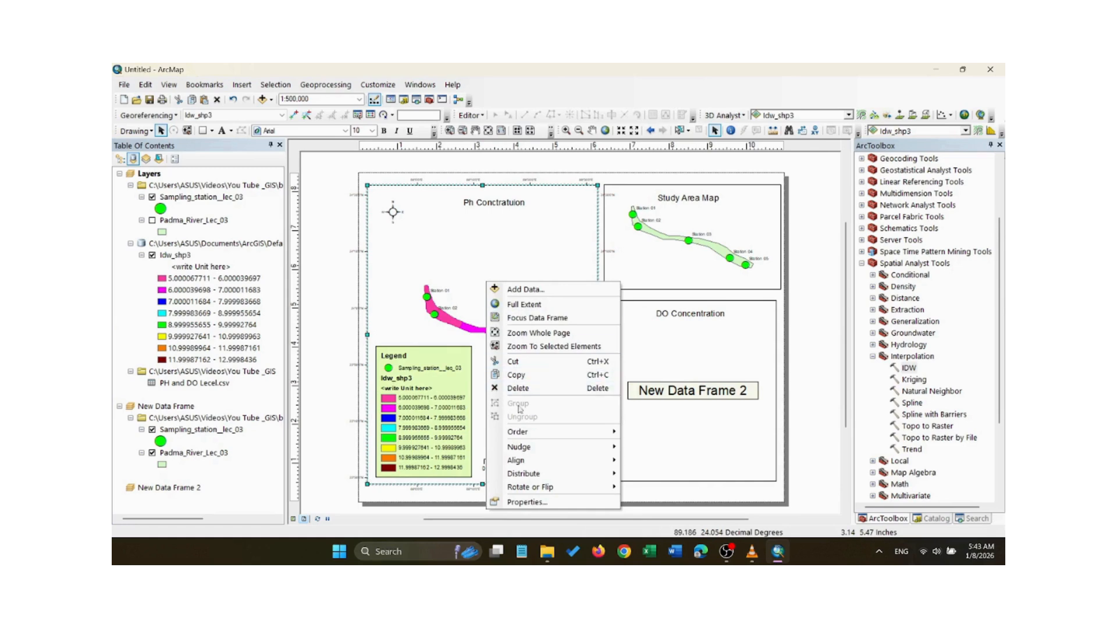
left_click(534, 500)
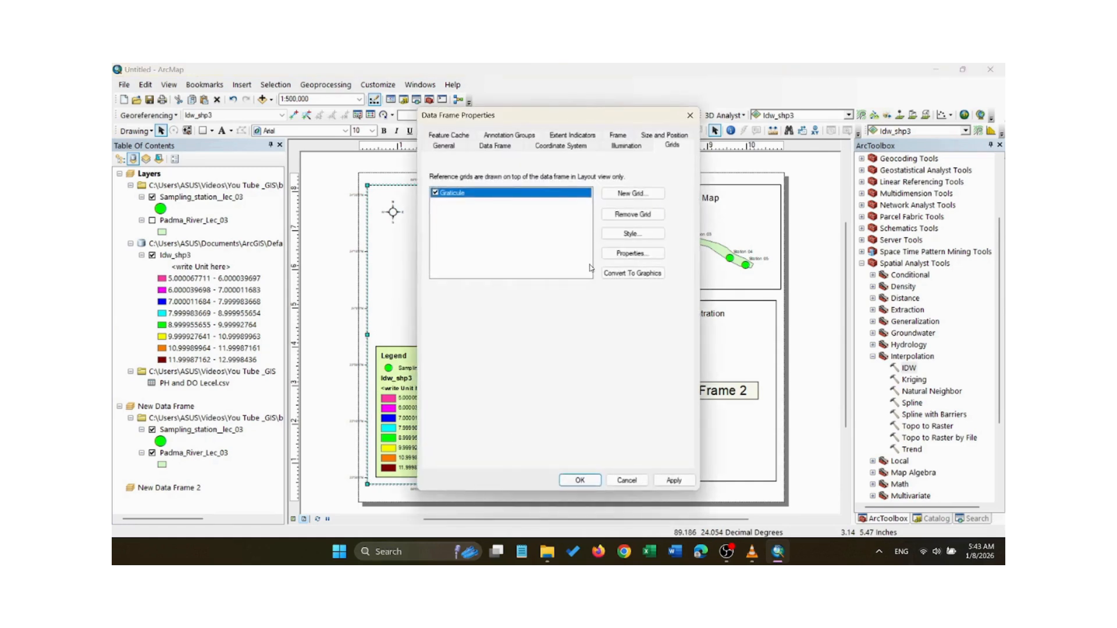
left_click(622, 262)
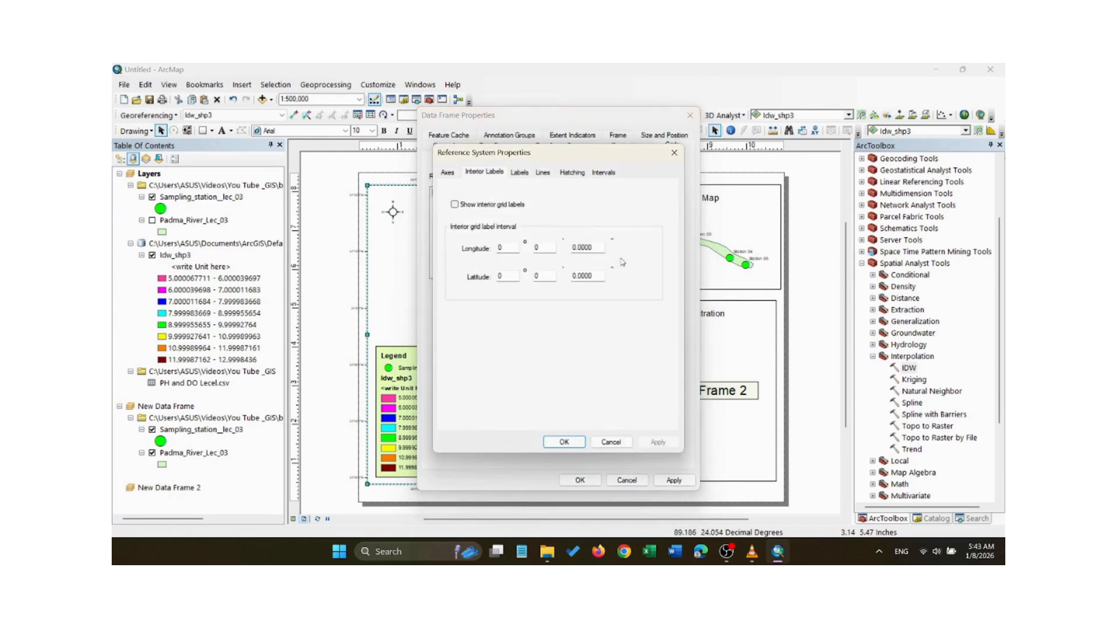
left_click(447, 173)
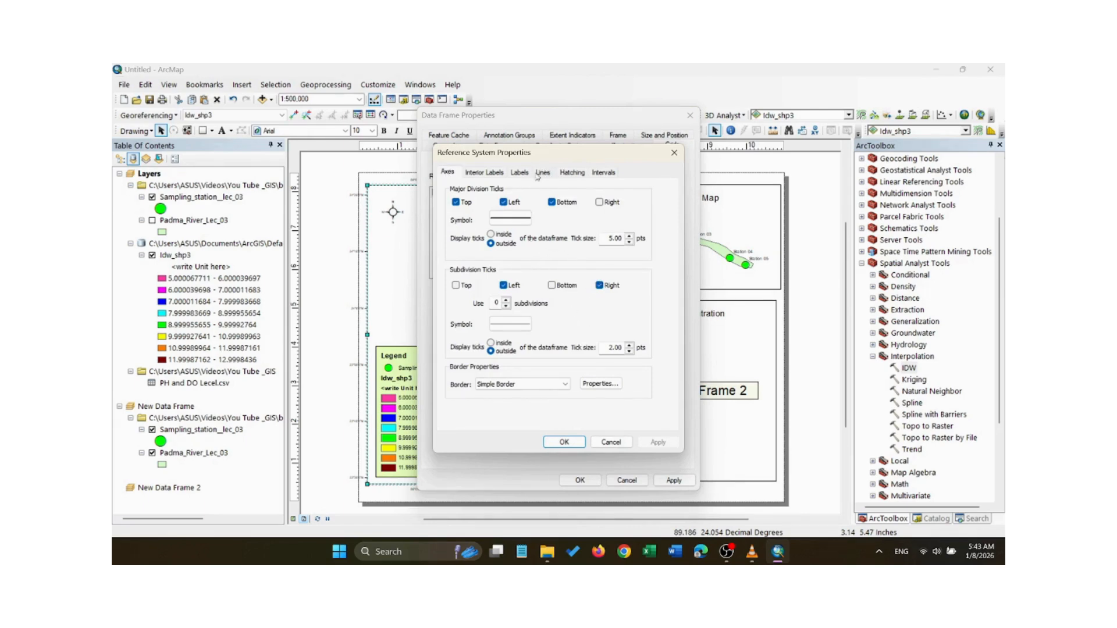
left_click(518, 174)
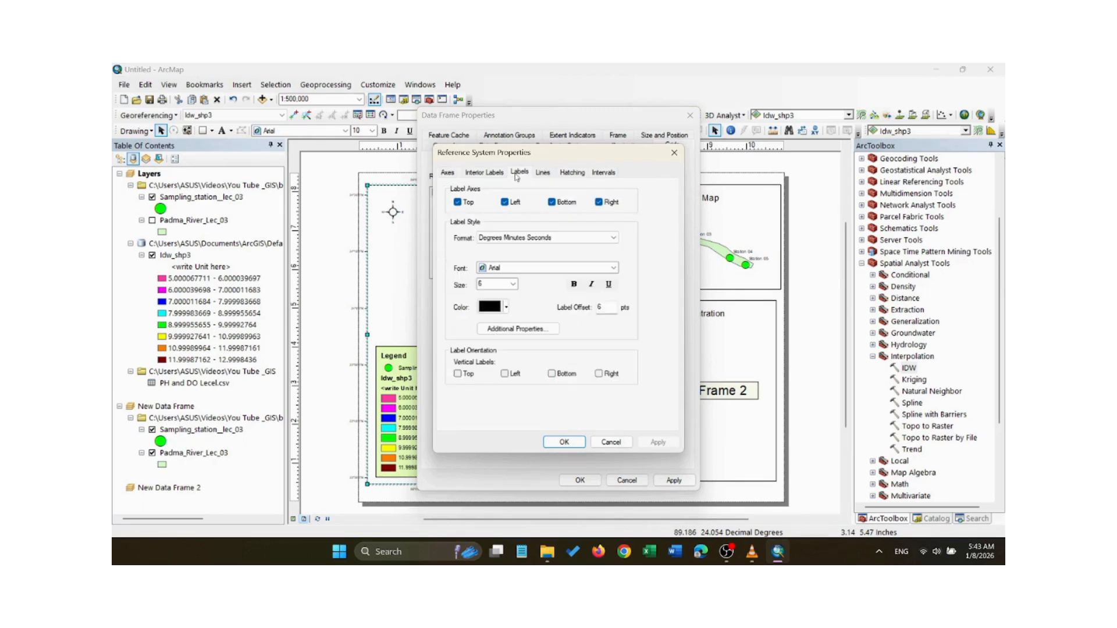
left_click(505, 374)
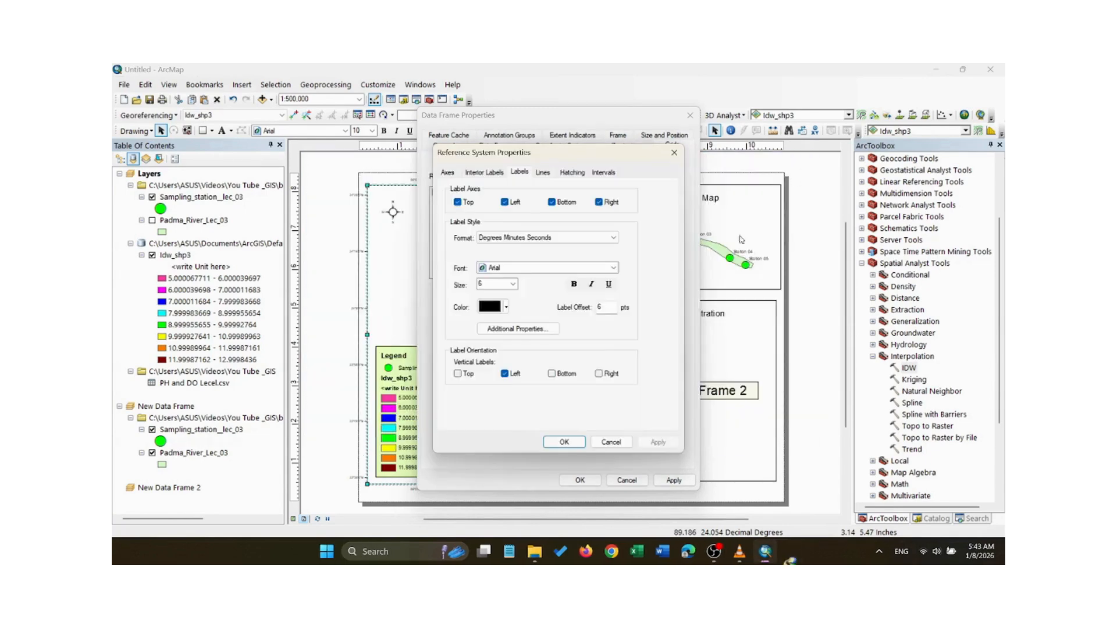
left_click(599, 375)
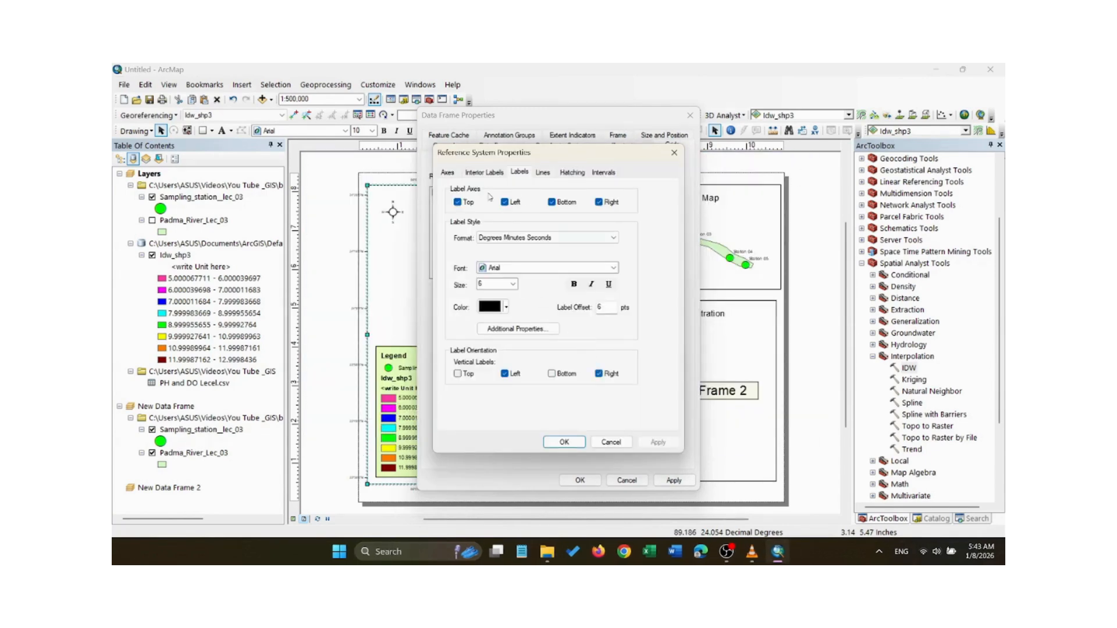
left_click(599, 203)
left_click(566, 443)
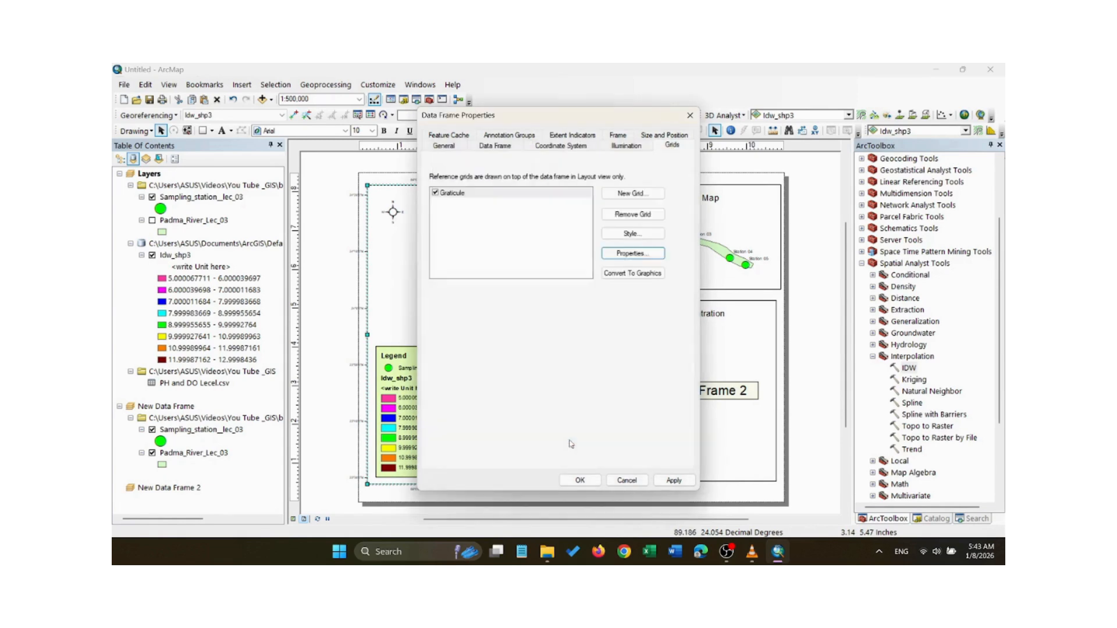
left_click(671, 481)
left_click(580, 481)
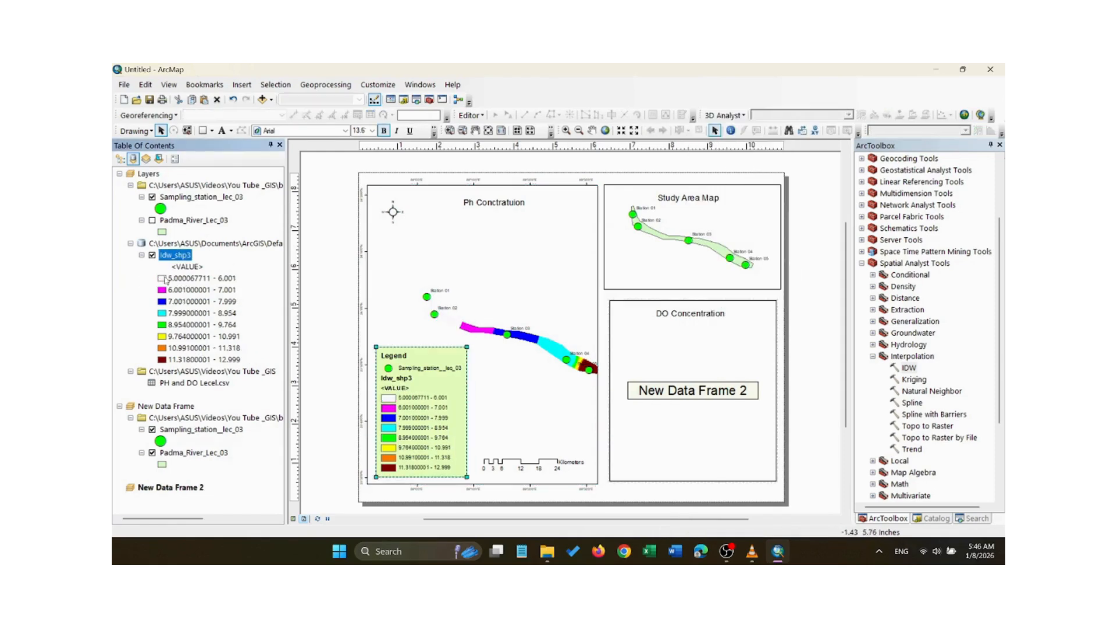
Recolour the lowest class of the pH raster idw_shp3 teal, with HSV values 173, 100, 84.
left_click(165, 280)
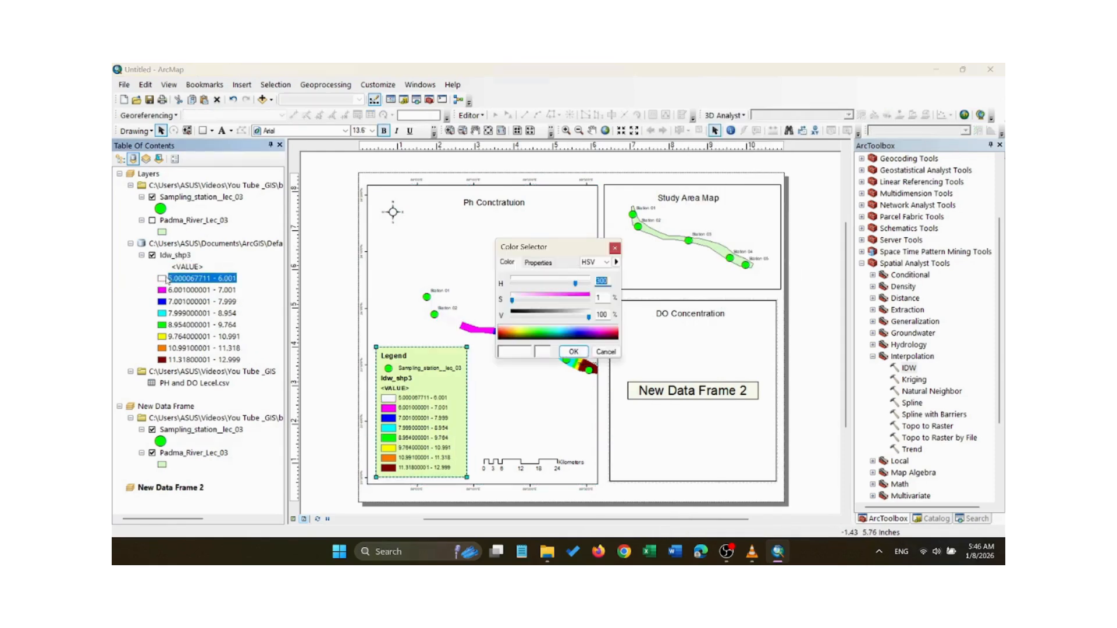
left_click(555, 337)
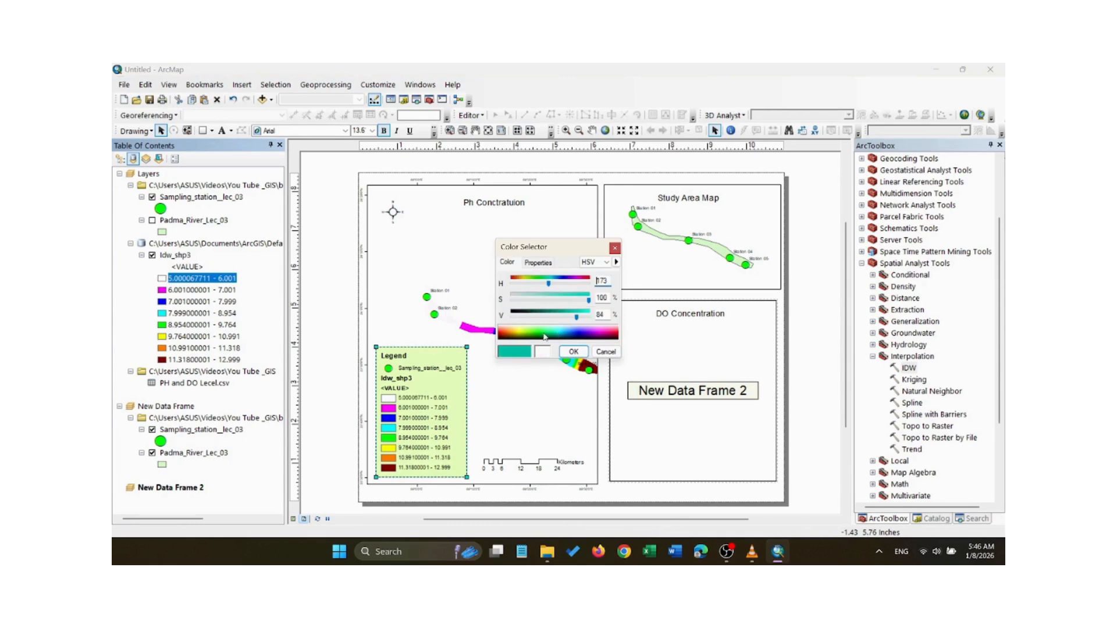
left_click(575, 352)
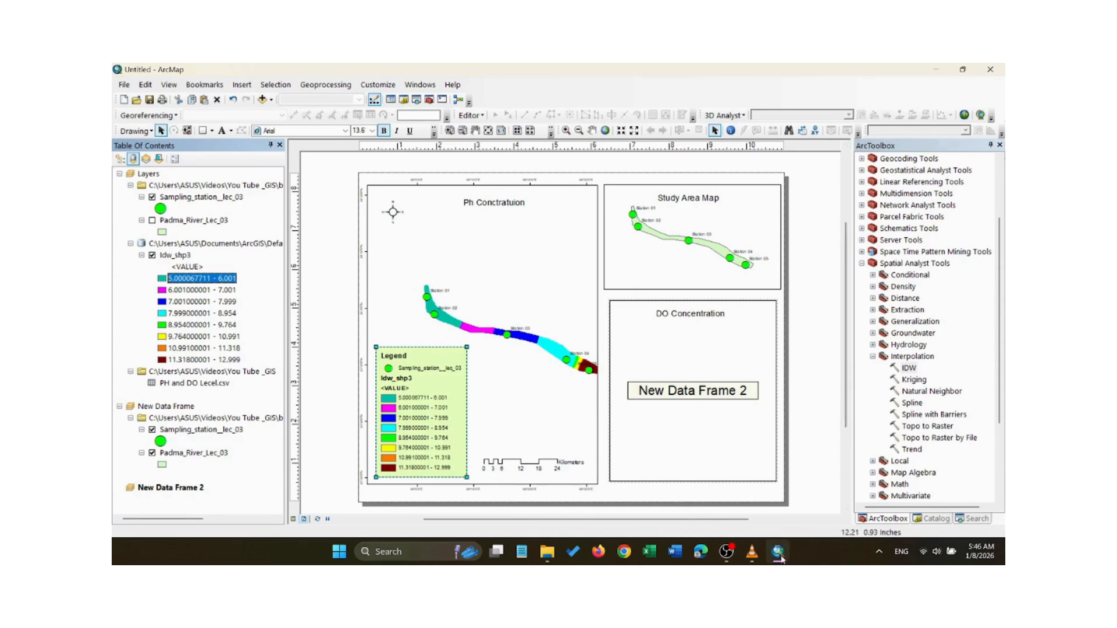
mouse_move(758, 559)
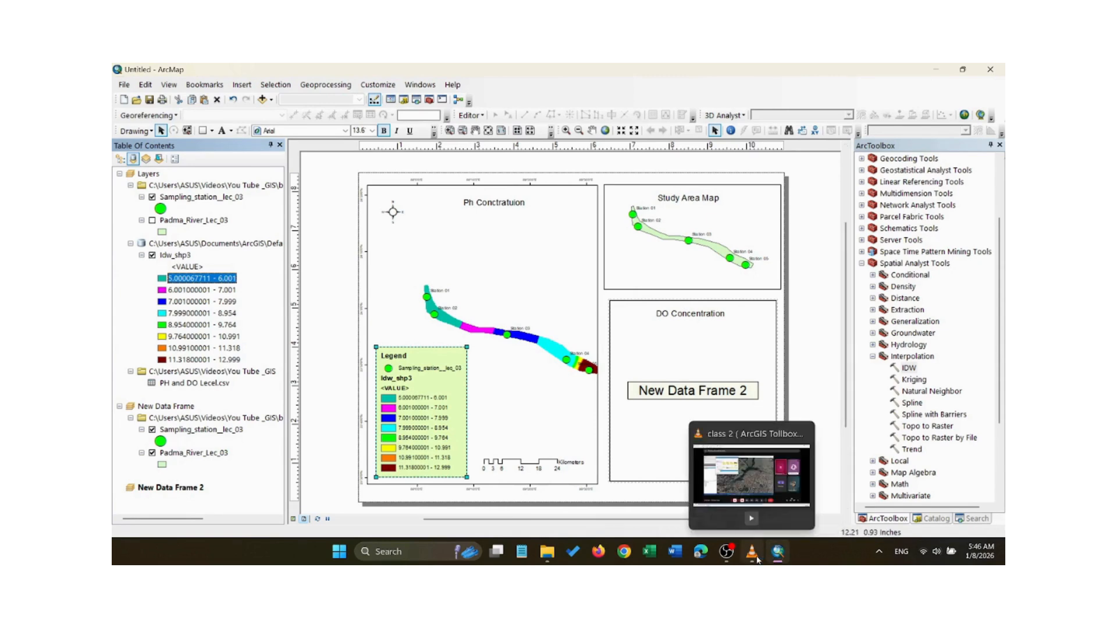